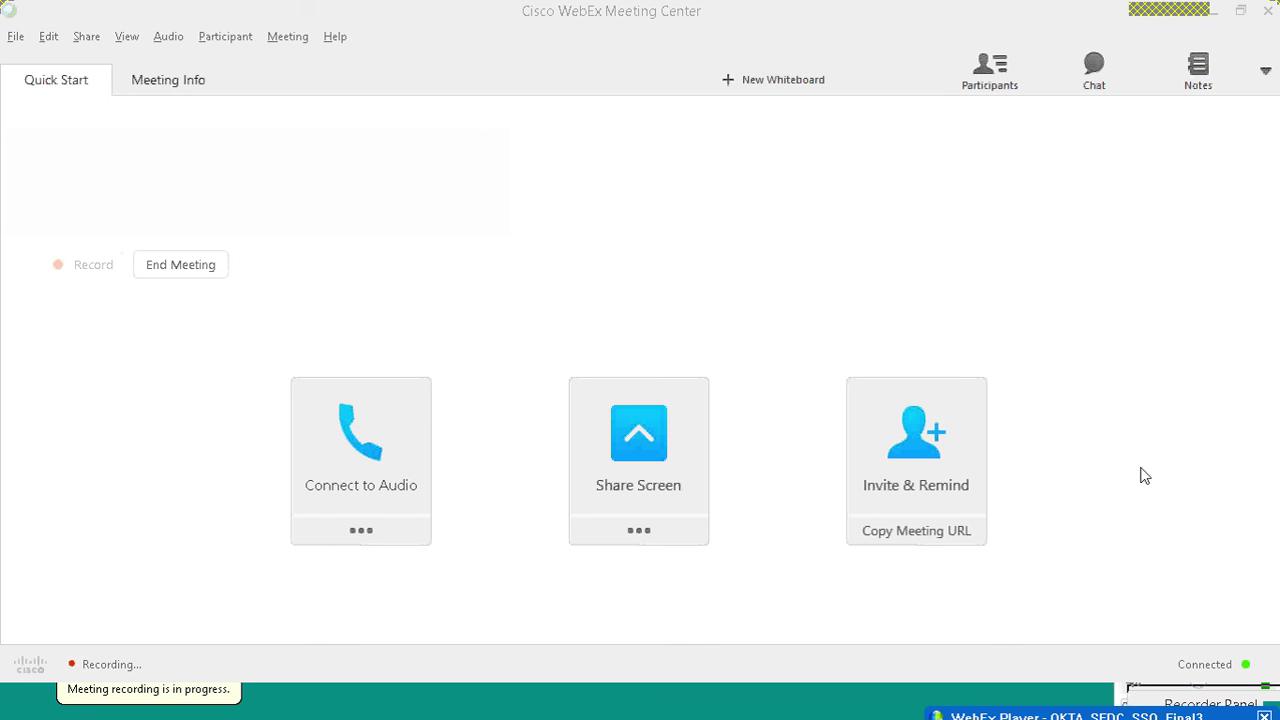
# Step: Start screen sharing and arrange the notes and browser windows
pyautogui.click(639, 460)
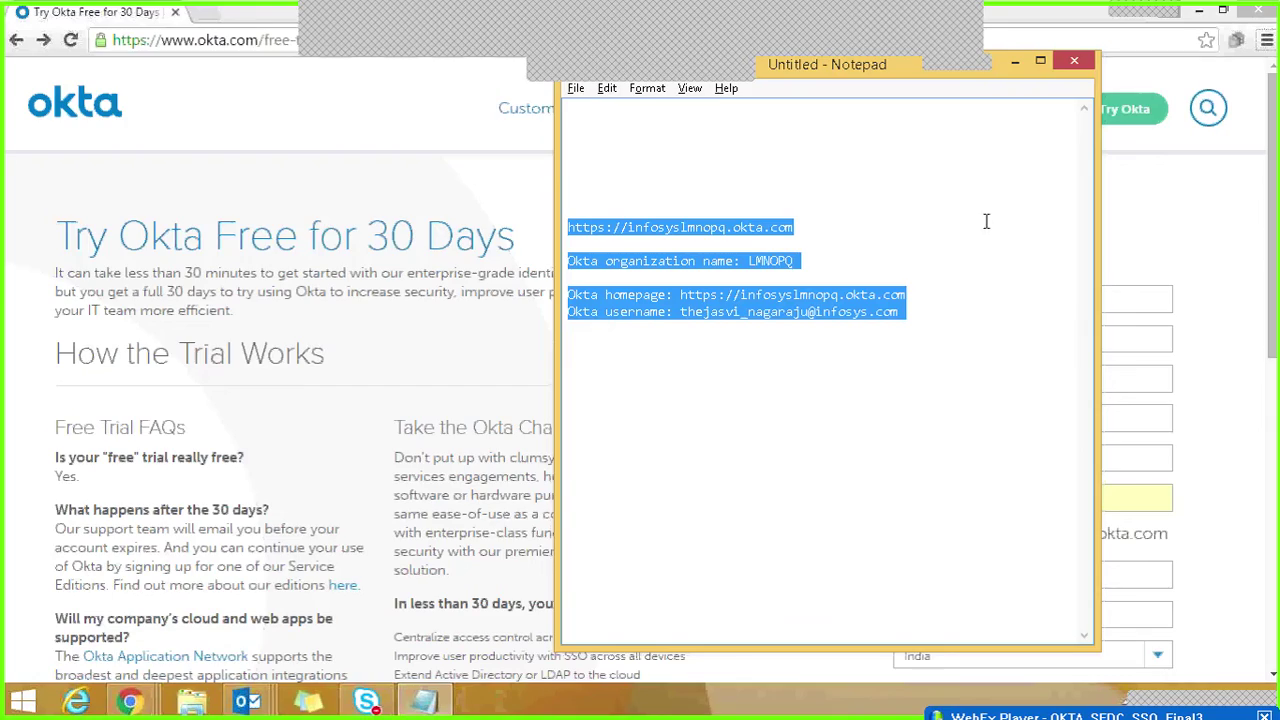
pyautogui.moveTo(897, 74); pyautogui.dragTo(905, 99)
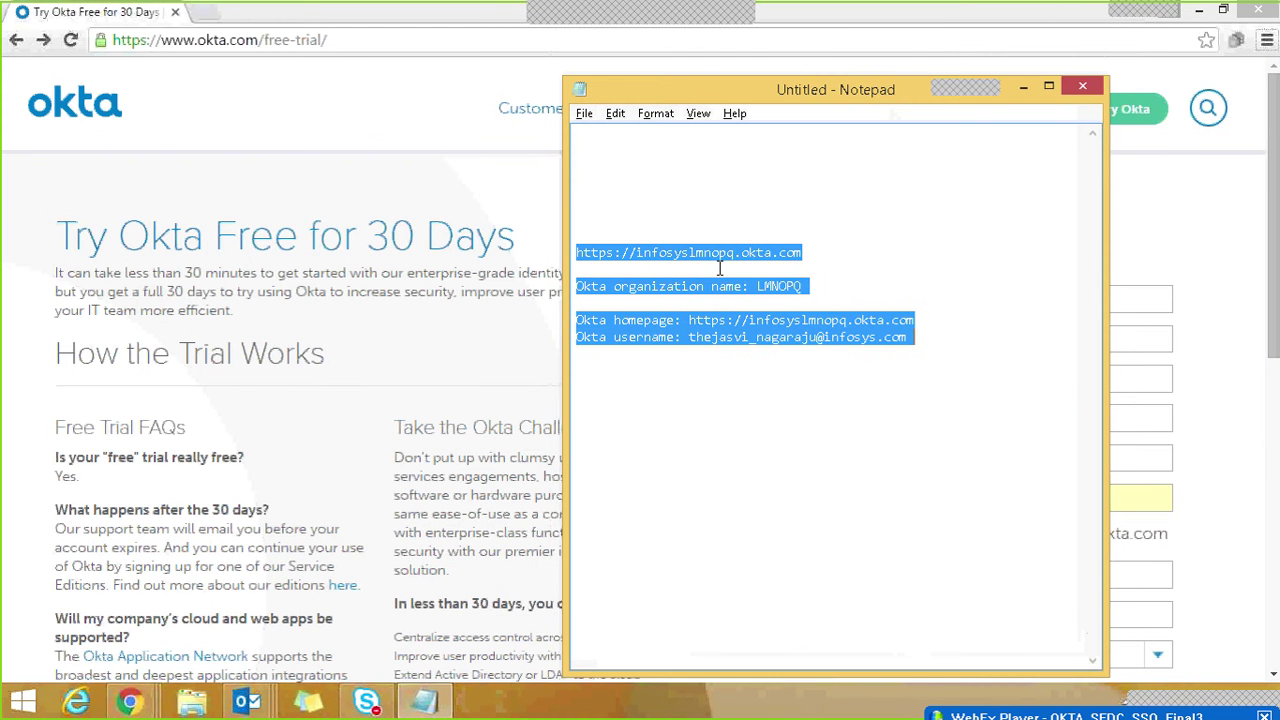
pyautogui.click(664, 224)
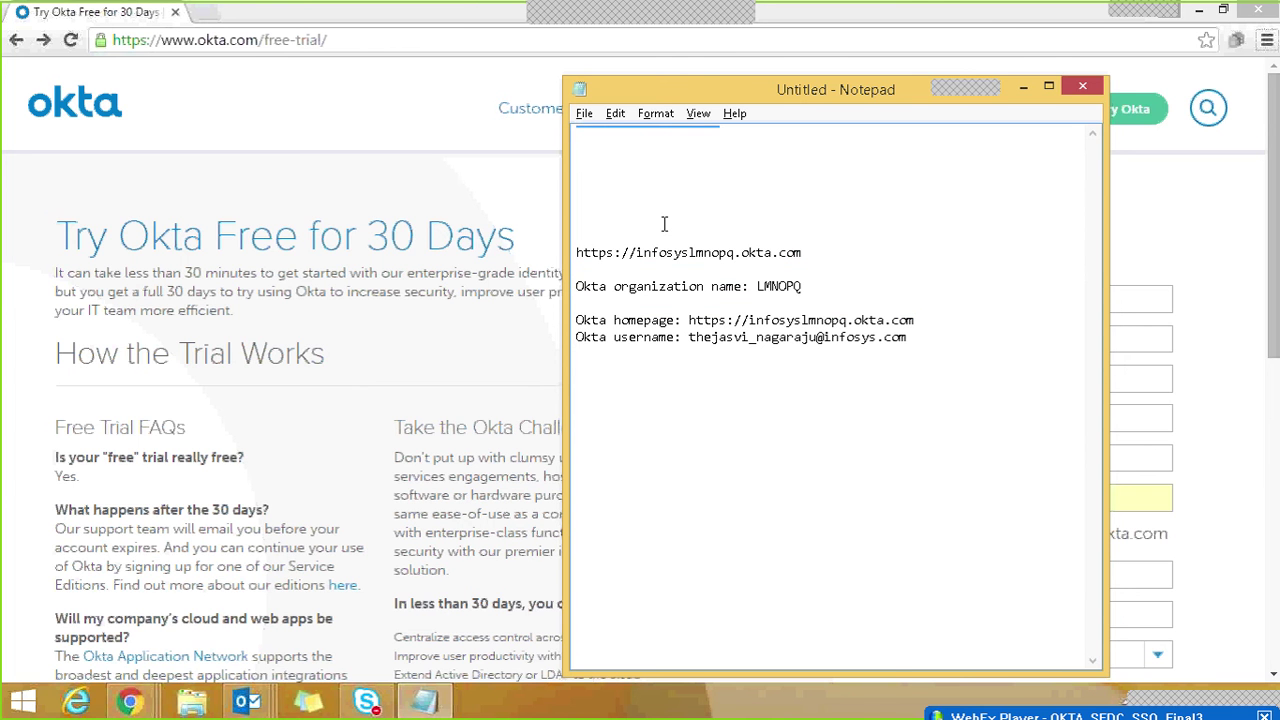
pyautogui.click(395, 41)
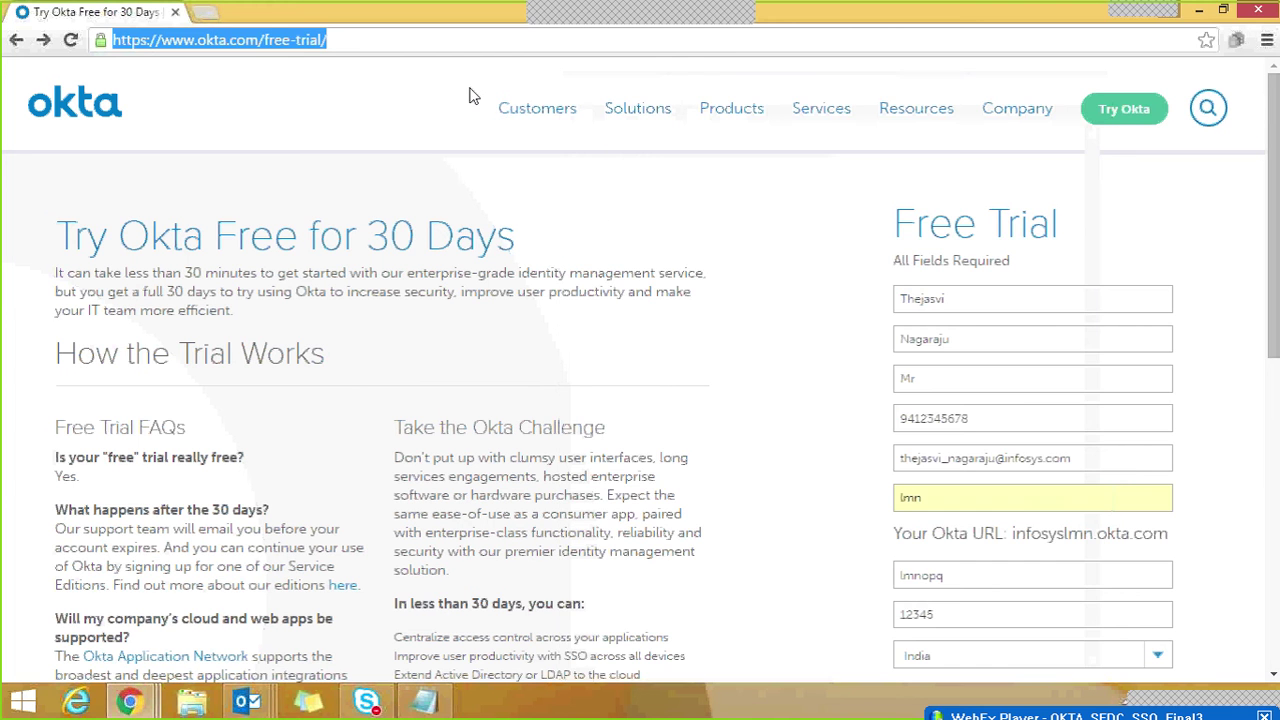
pyautogui.hotkey('alt', 'Tab')
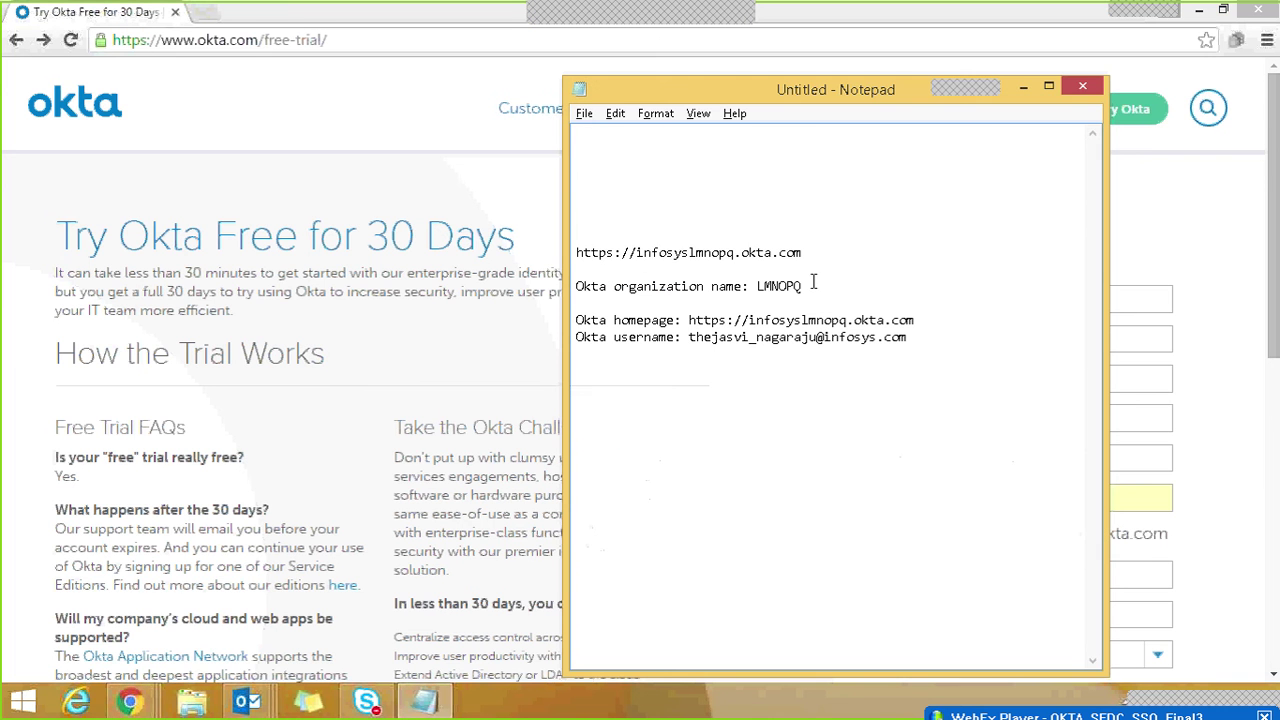
pyautogui.click(806, 253)
pyautogui.moveTo(803, 253); pyautogui.dragTo(574, 251)
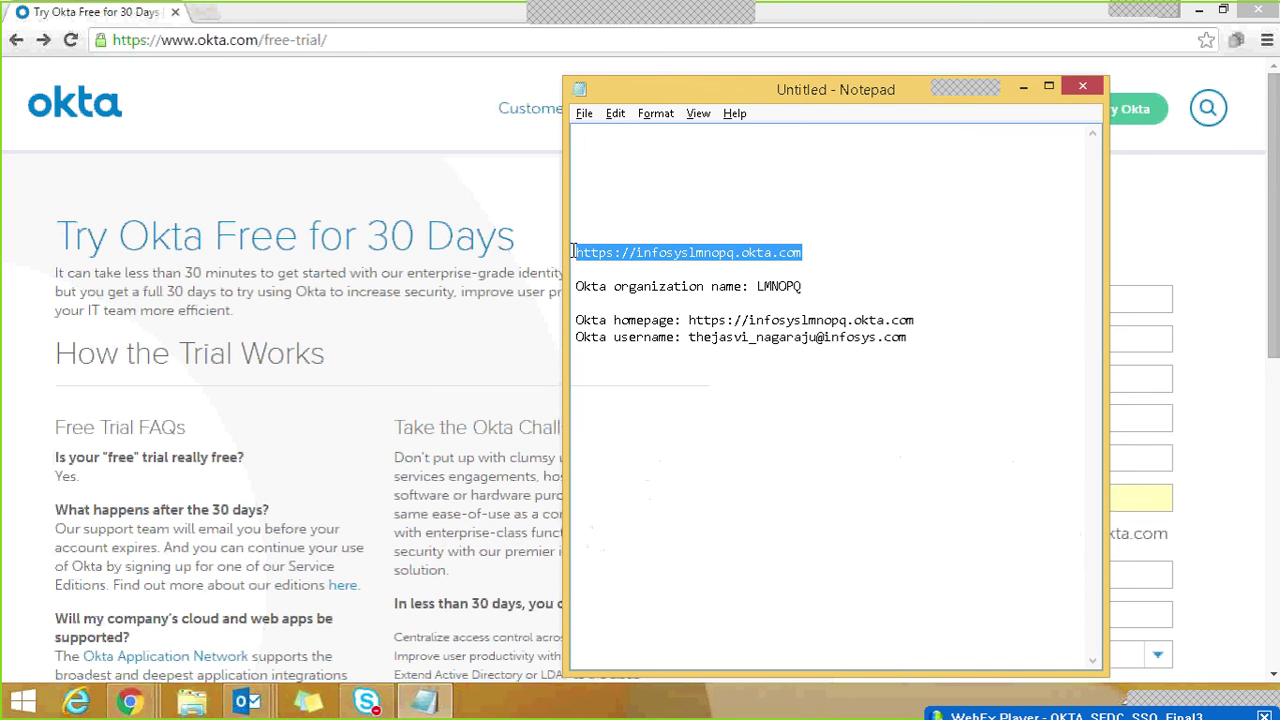
pyautogui.hotkey('ctrl', 'c')
pyautogui.click(342, 40)
pyautogui.hotkey('ctrl', 'v')
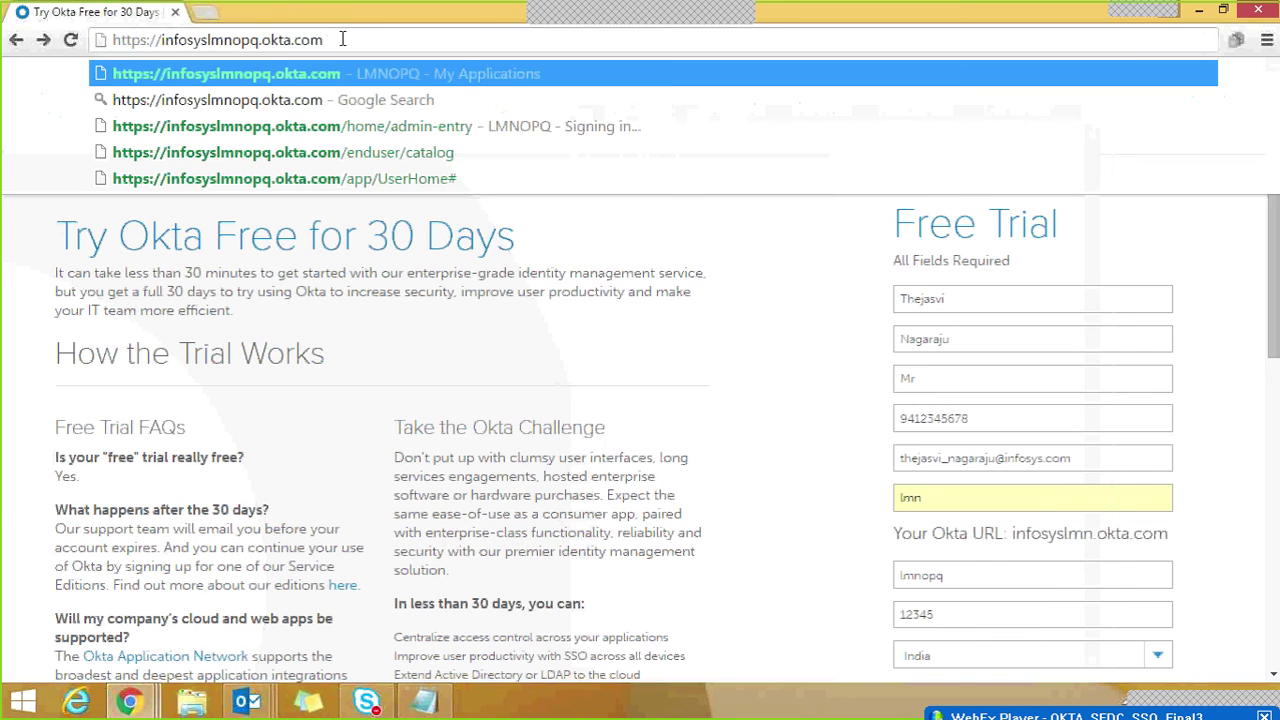
# Step: Load the Okta org home page, enter the Admin console, then switch to the Salesforce login window
pyautogui.press('Return')
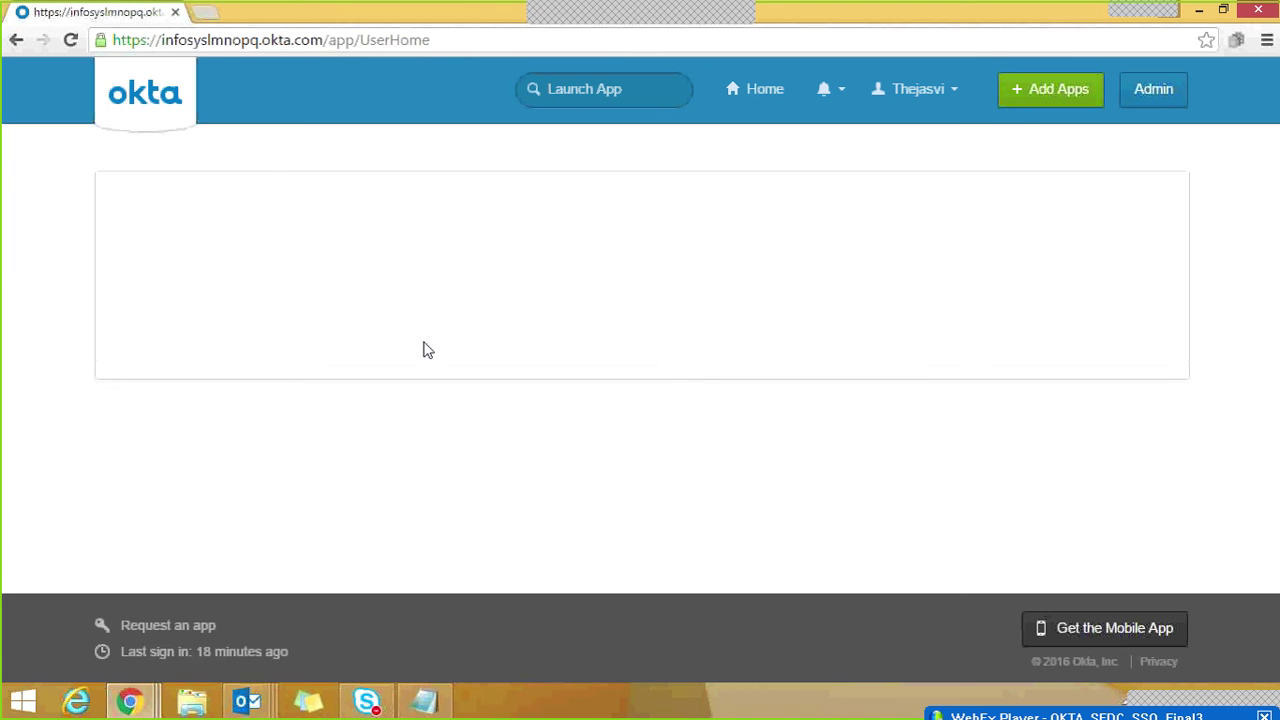
pyautogui.click(1152, 100)
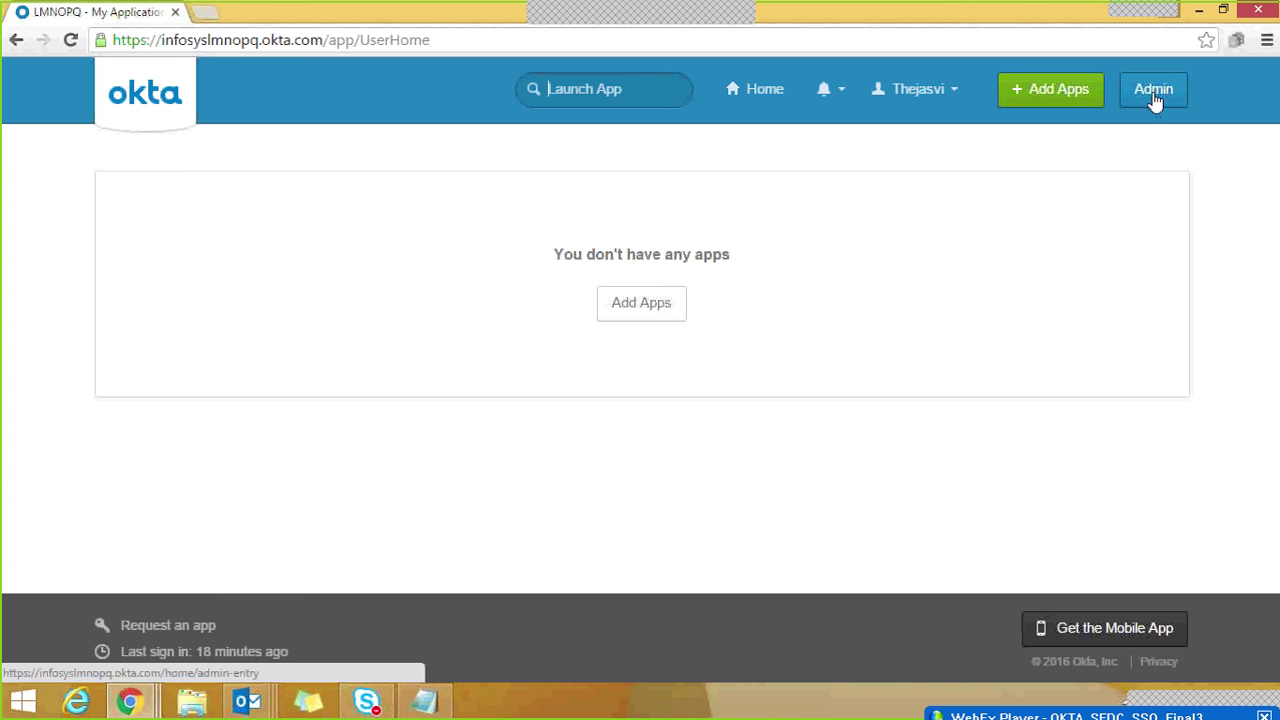
pyautogui.click(1155, 100)
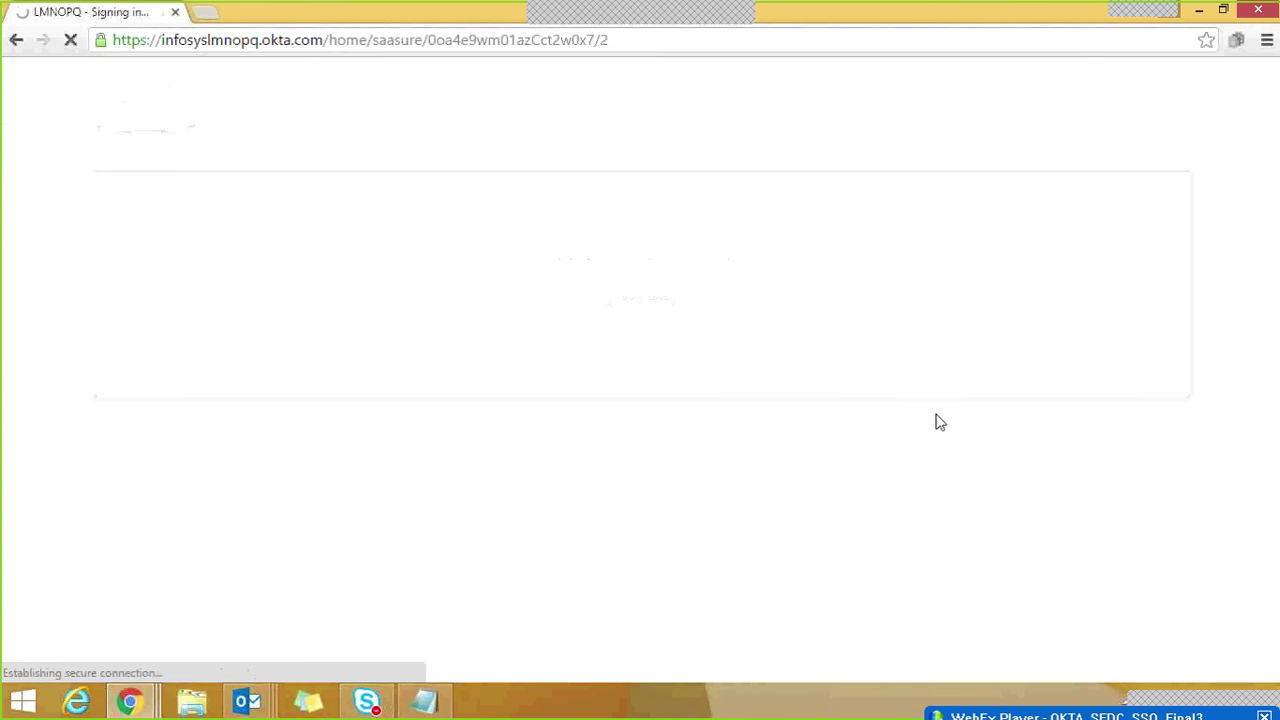
pyautogui.hotkey('alt', 'Tab')
pyautogui.hotkey('alt', 'Tab')
pyautogui.hotkey('alt', 'Tab')
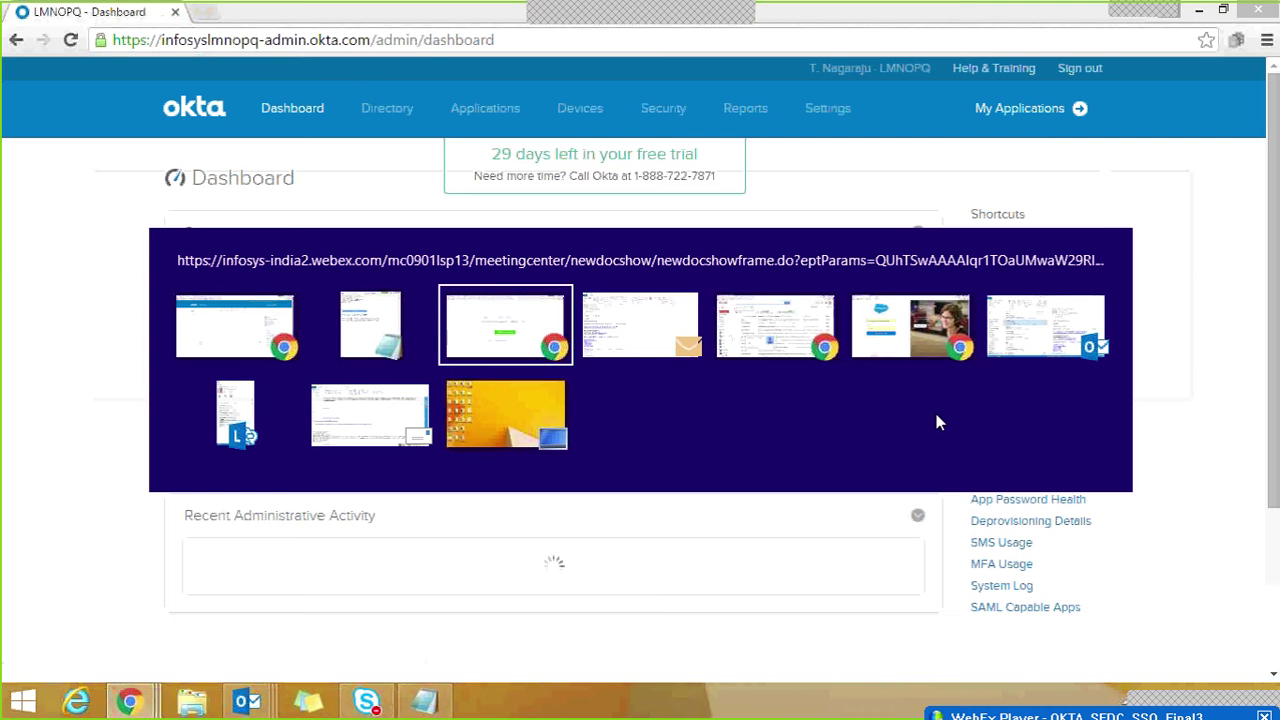
pyautogui.hotkey('alt', 'Tab')
pyautogui.hotkey('alt', 'Tab')
pyautogui.hotkey('alt', 'Tab')
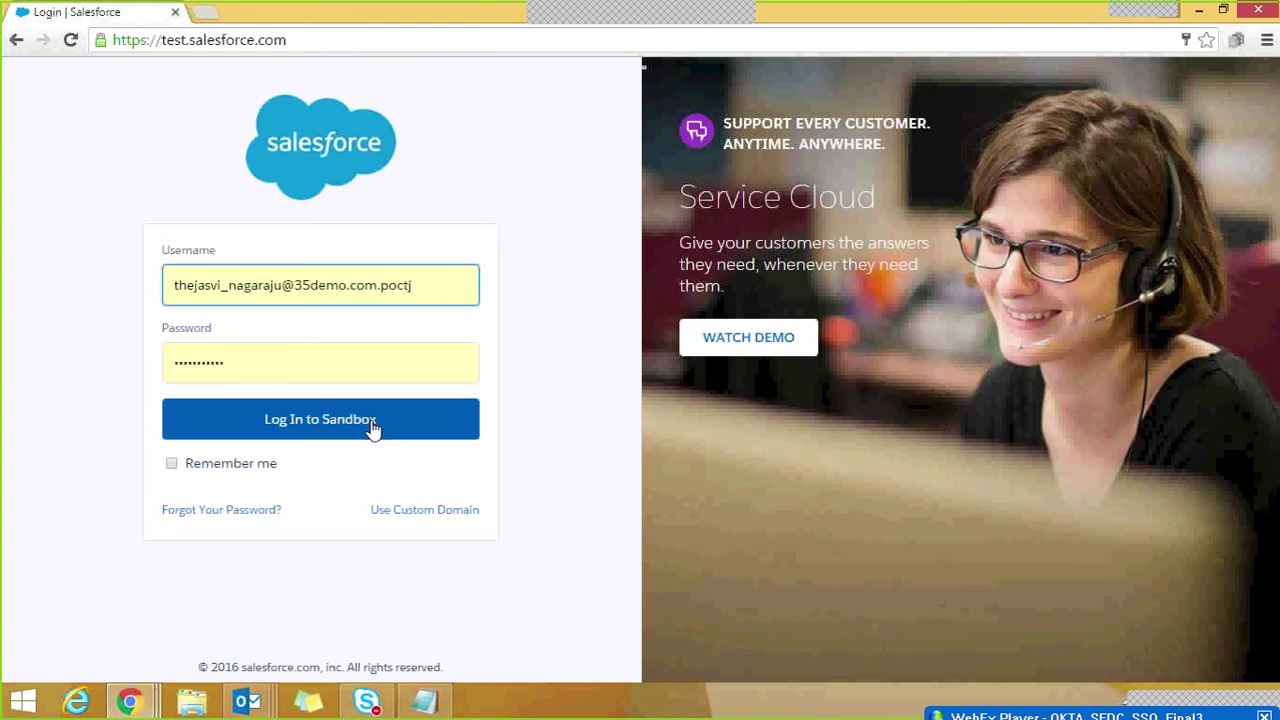
# Step: Log in to the Salesforce sandbox and reach Single Sign-On Settings through Setup's Quick Find ('sing')
pyautogui.click(370, 423)
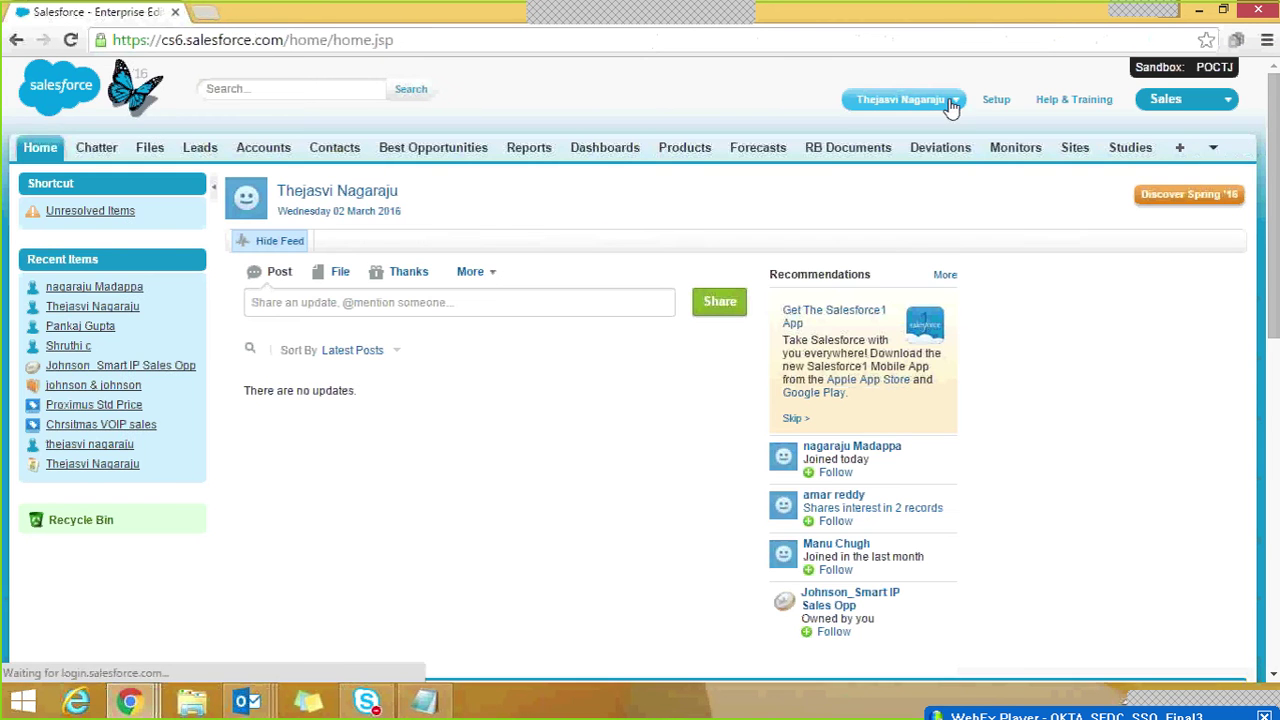
pyautogui.click(996, 102)
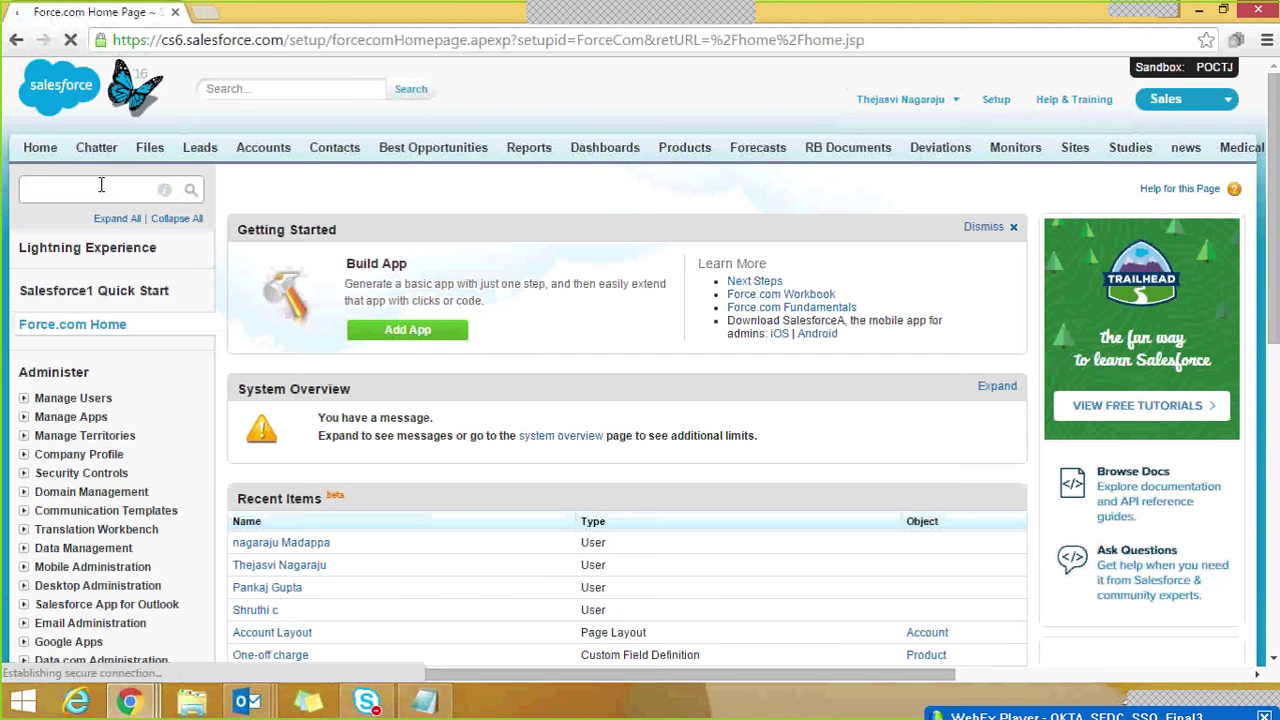
pyautogui.click(101, 188)
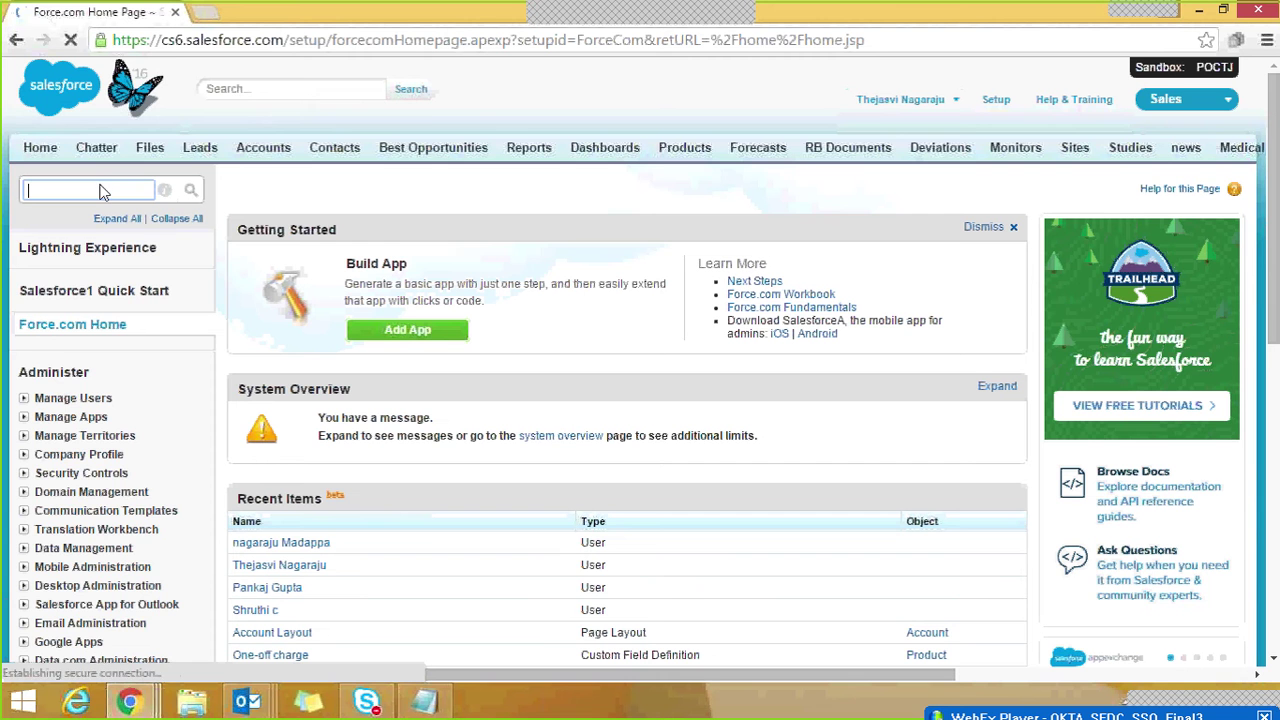
pyautogui.write('sin')
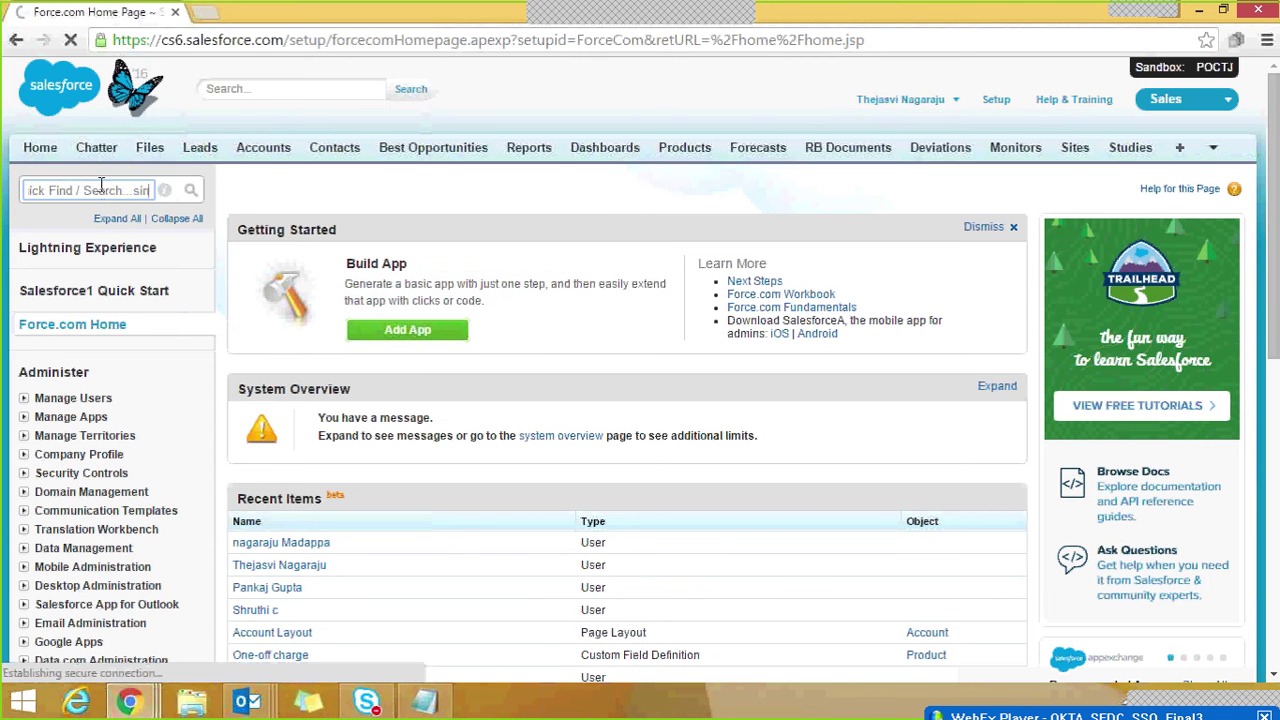
pyautogui.write('g')
pyautogui.hotkey('ctrl', 'a')
pyautogui.press('BackSpace')
pyautogui.write('sing')
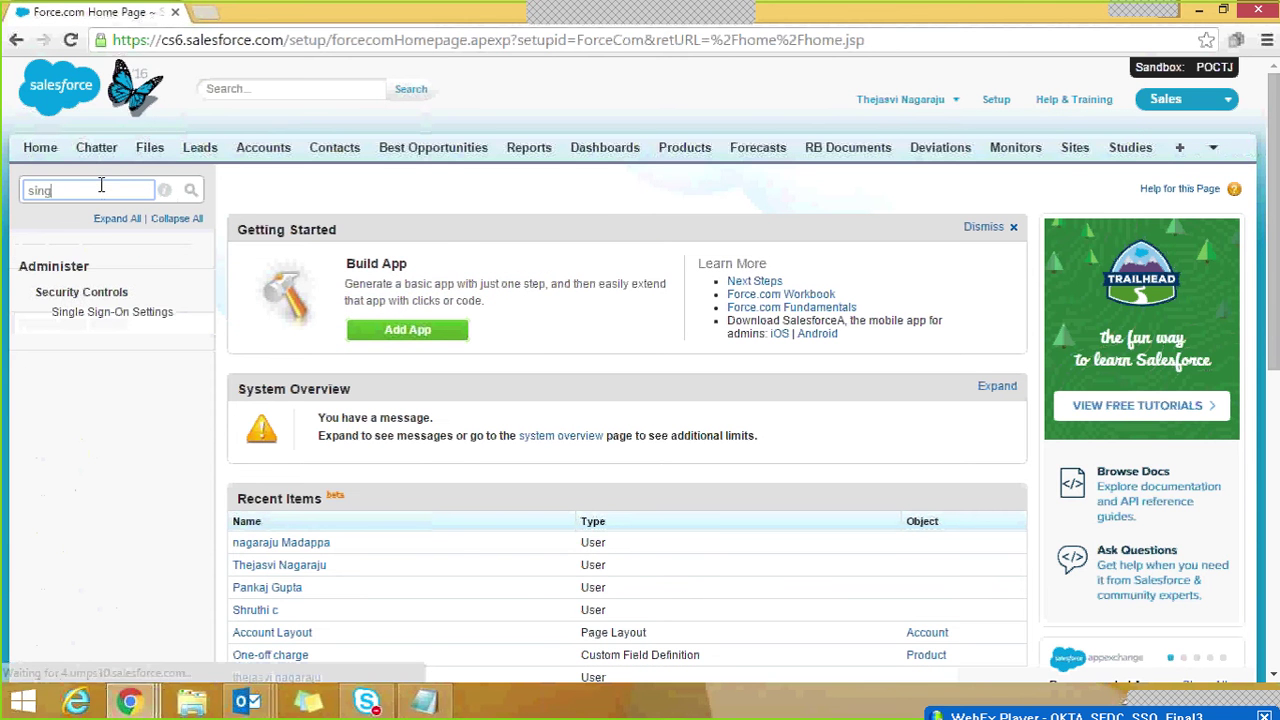
pyautogui.click(100, 313)
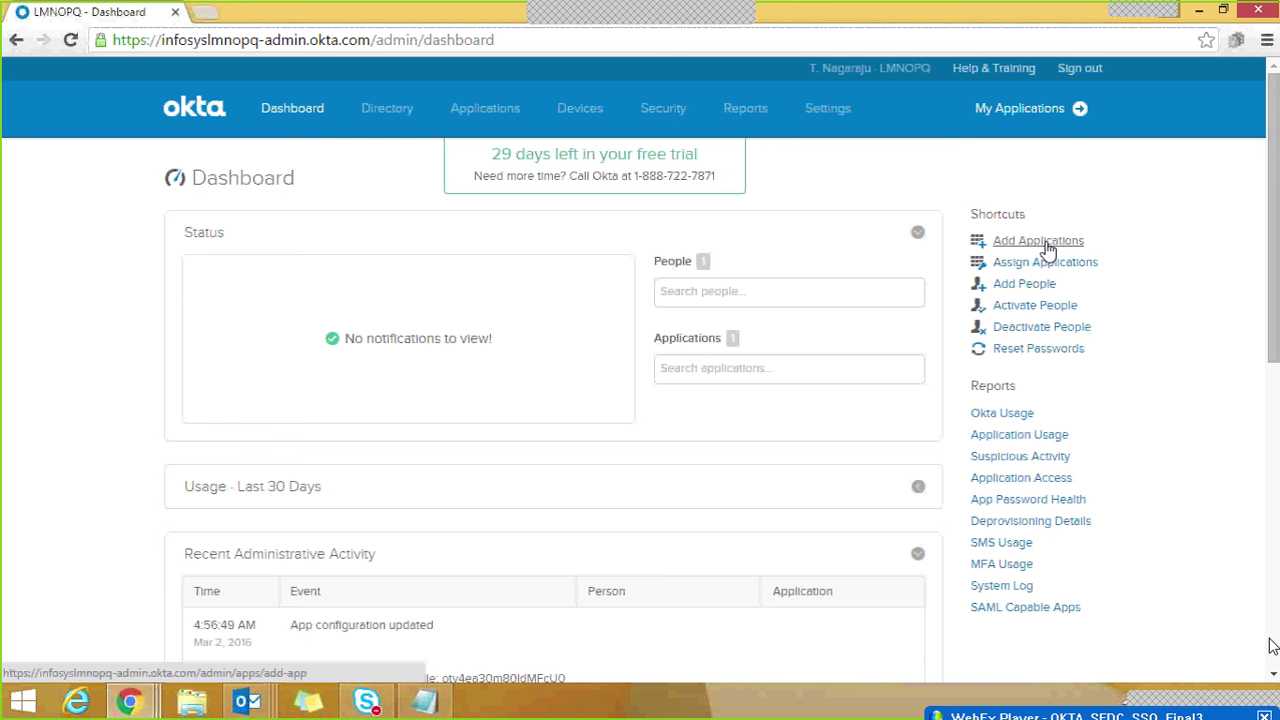
# Step: Search Okta's app catalog for 'salesforce' and add Salesforce.com (Federated ID)
pyautogui.click(1047, 248)
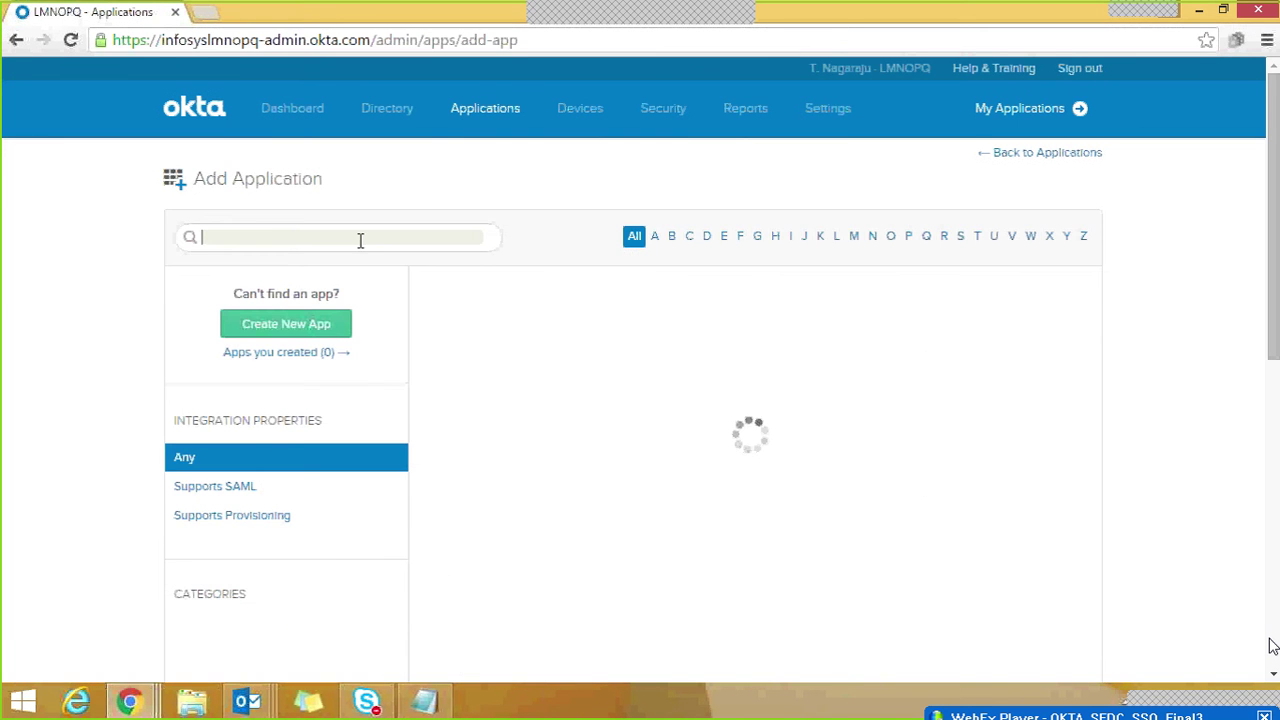
pyautogui.write('salesforce')
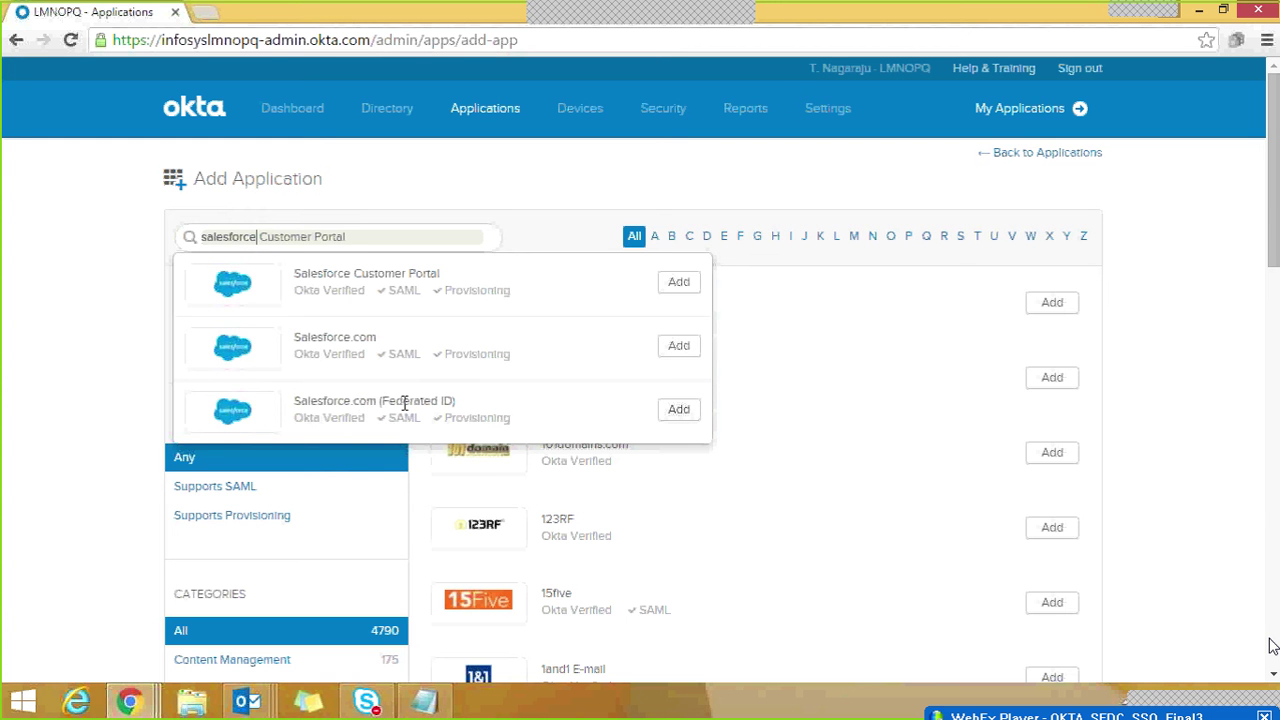
pyautogui.click(678, 411)
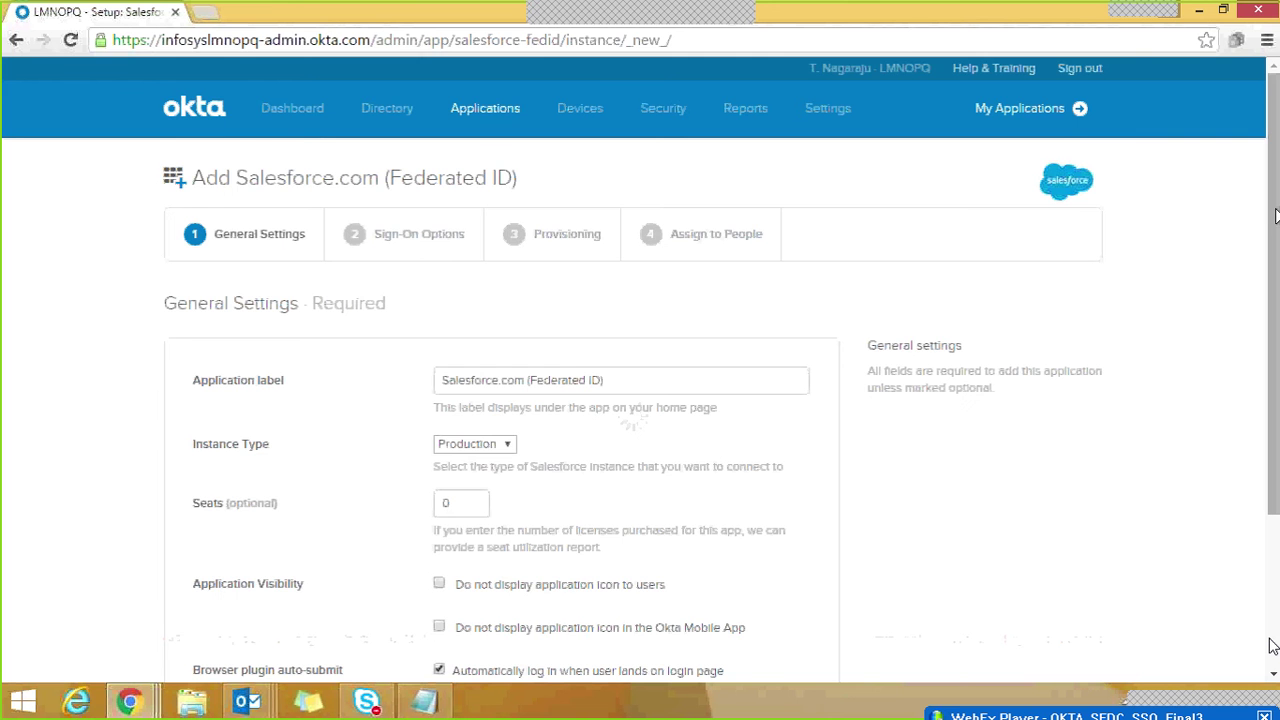
# Step: Set the app label to 'DEMO SSO Federation based...' and instance type Sandbox, then continue
pyautogui.scroll(-2, 1272, 645)
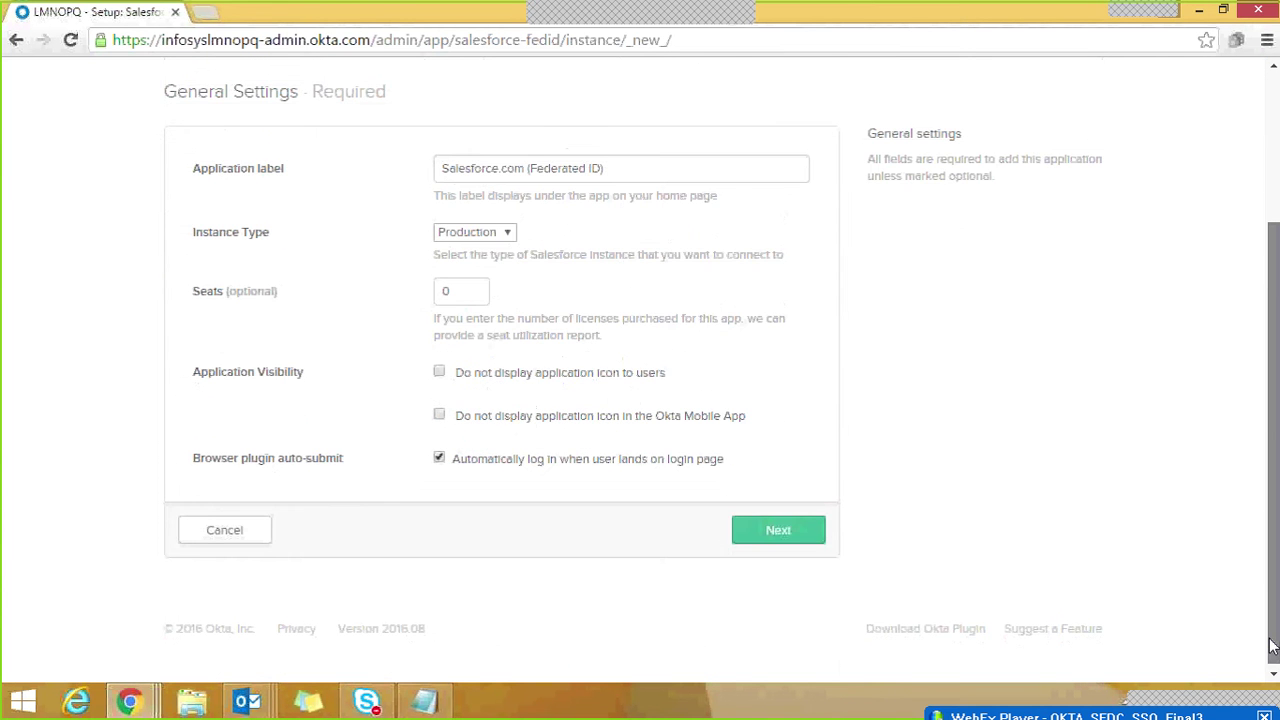
pyautogui.scroll(1, 1272, 645)
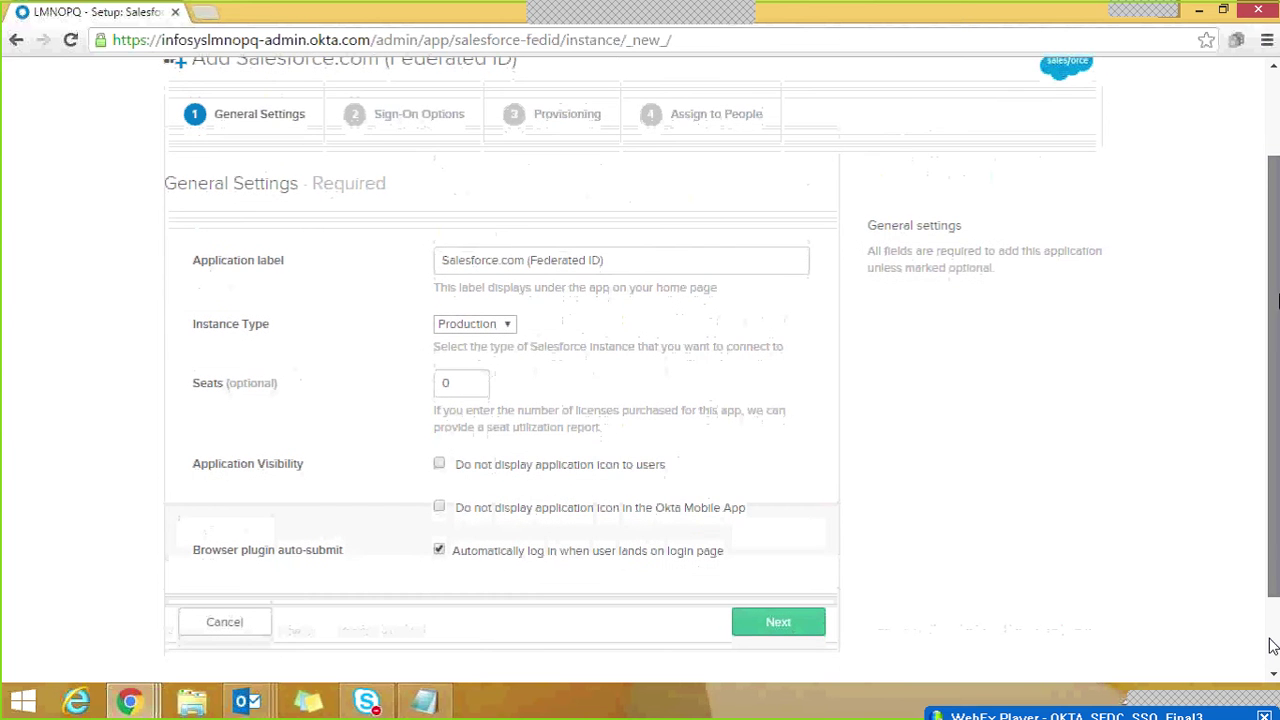
pyautogui.moveTo(623, 266); pyautogui.dragTo(403, 266)
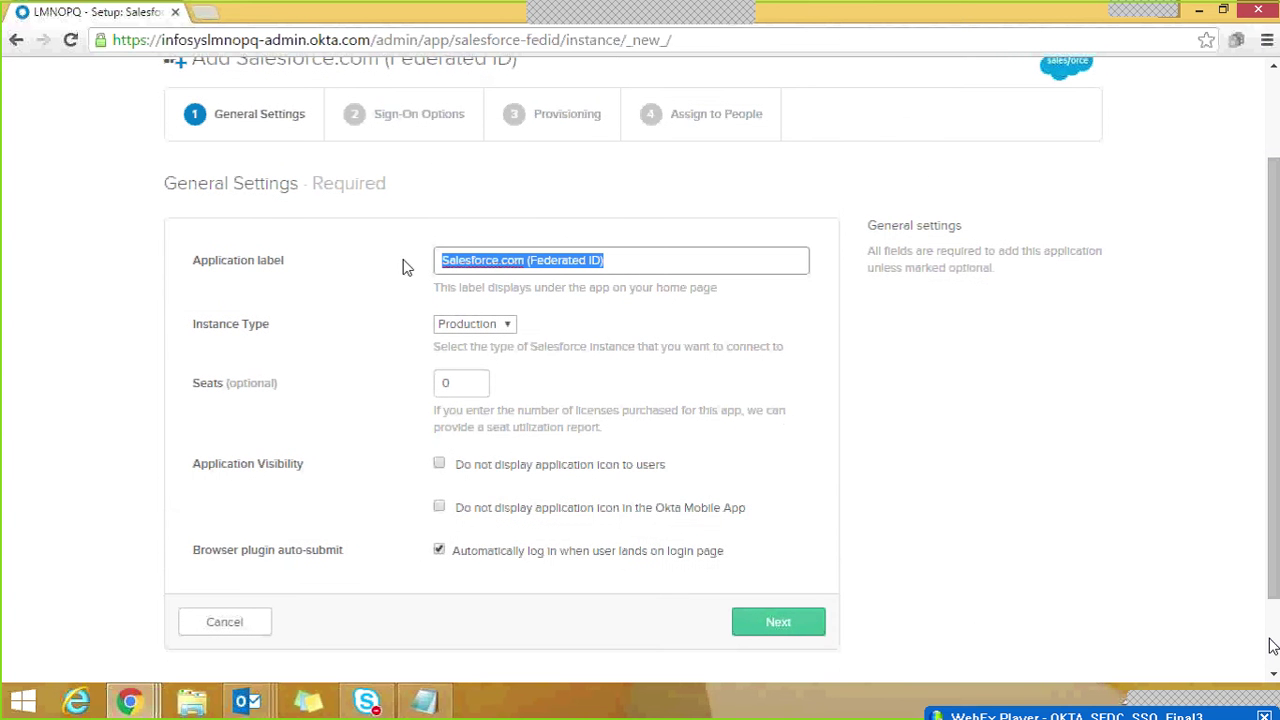
pyautogui.write('DEMO ')
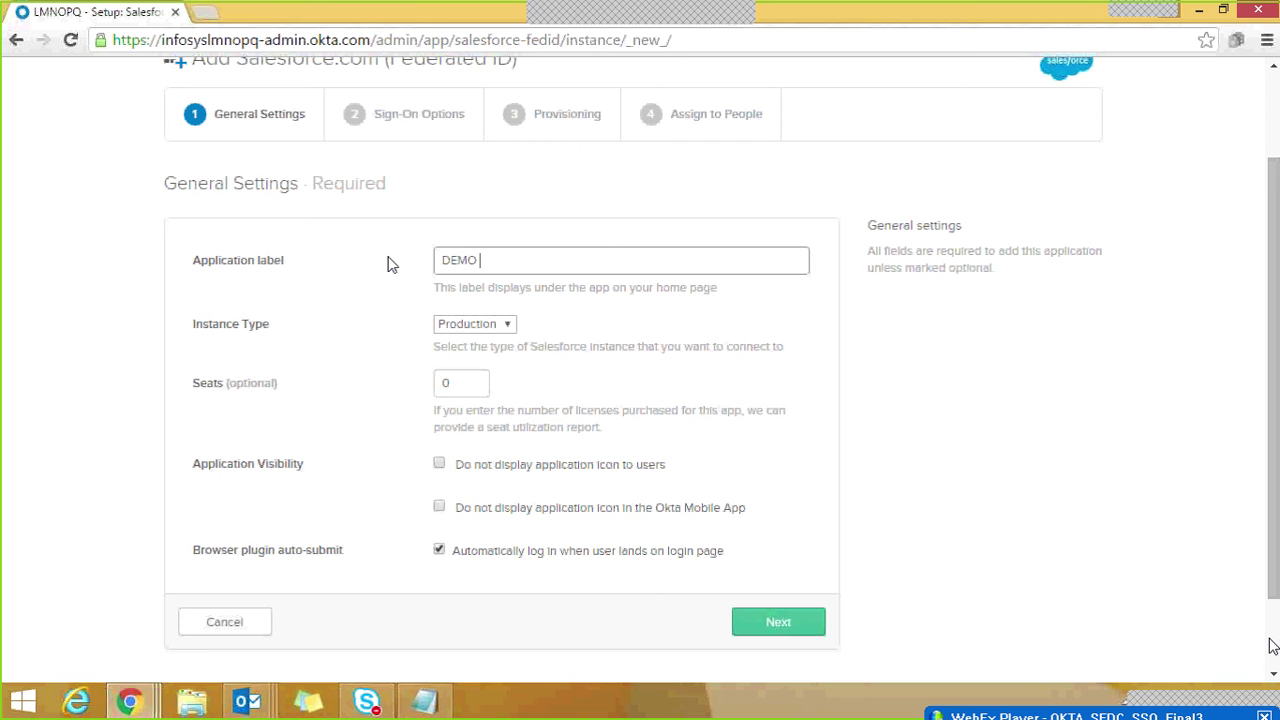
pyautogui.write('SSO Federation based...')
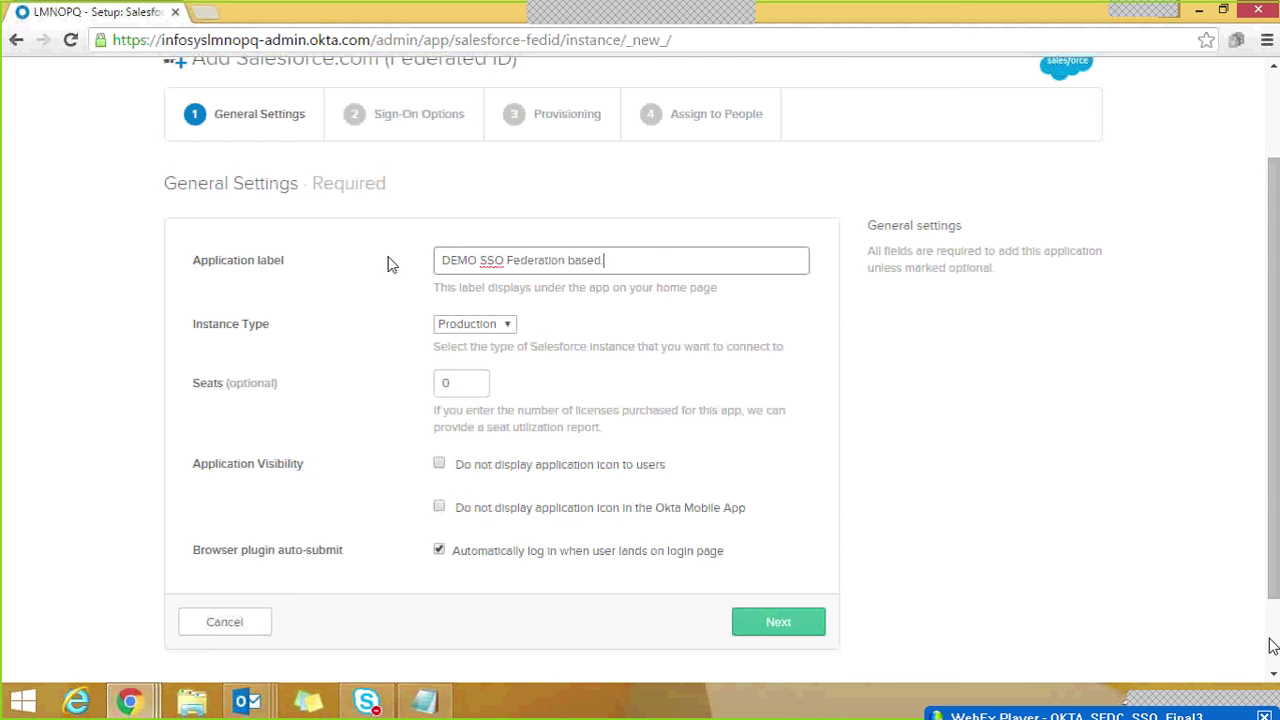
pyautogui.click(487, 324)
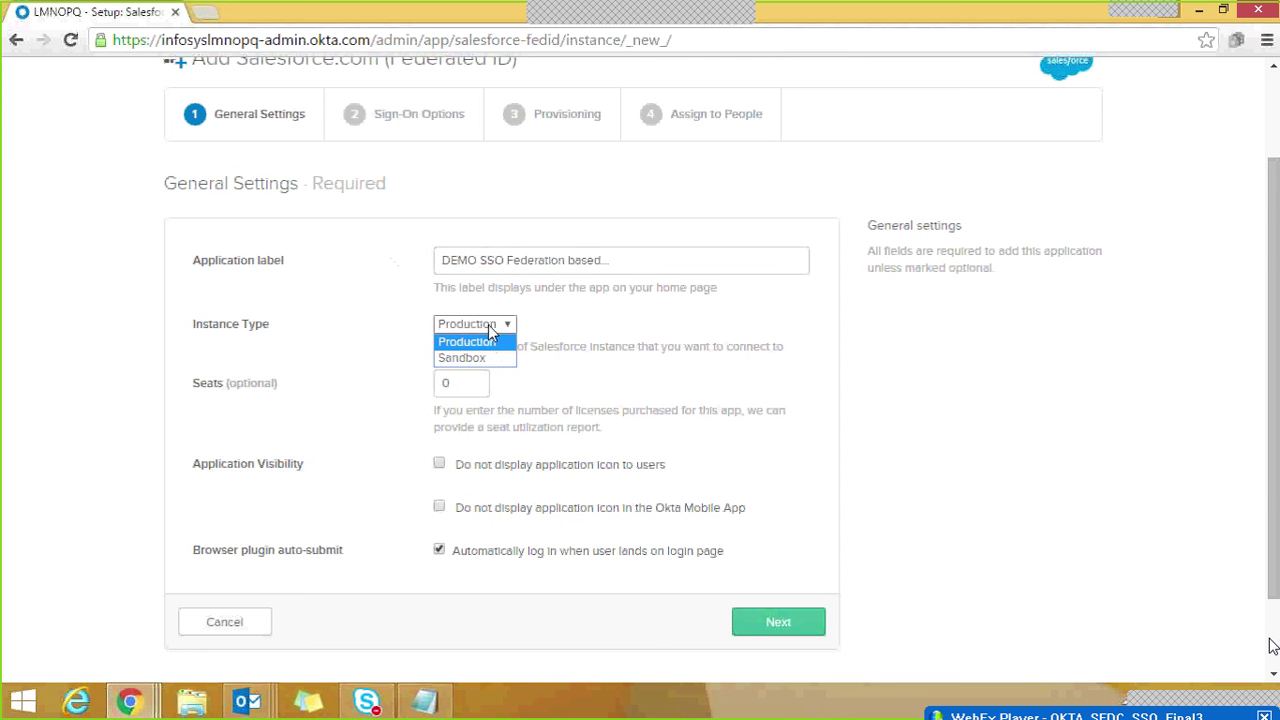
pyautogui.click(499, 357)
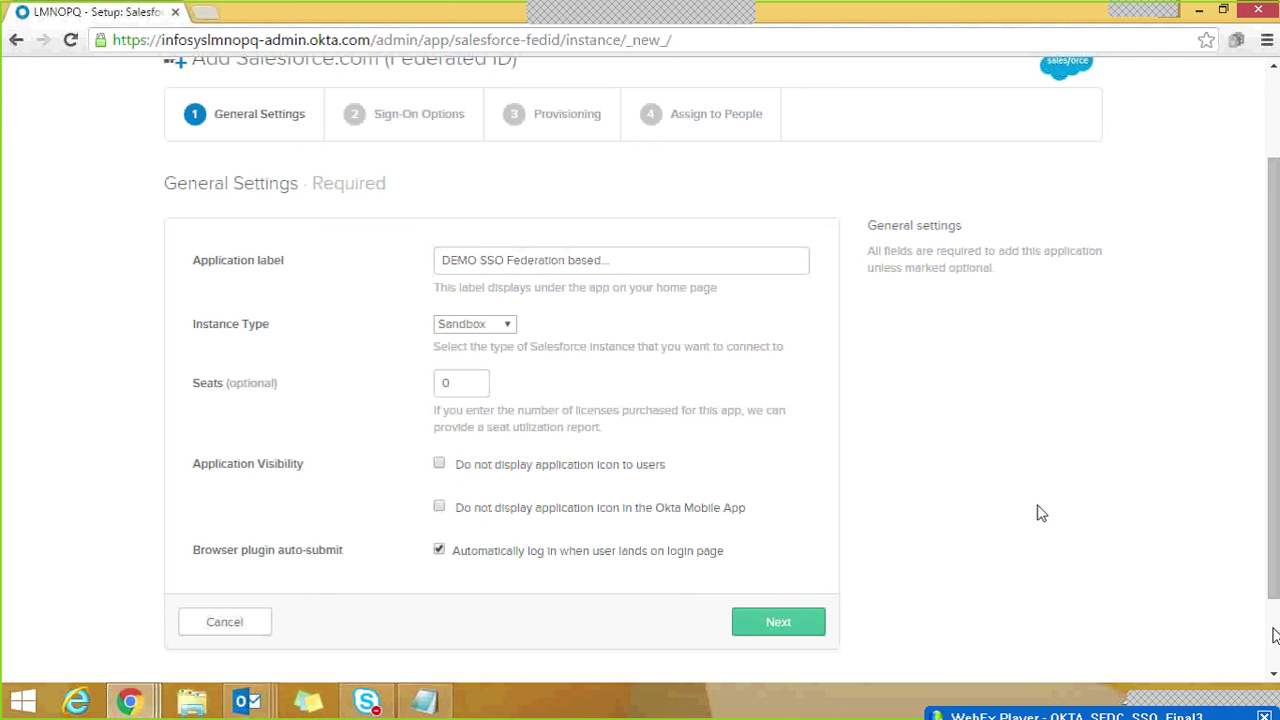
pyautogui.moveTo(1274, 217); pyautogui.dragTo(1275, 294)
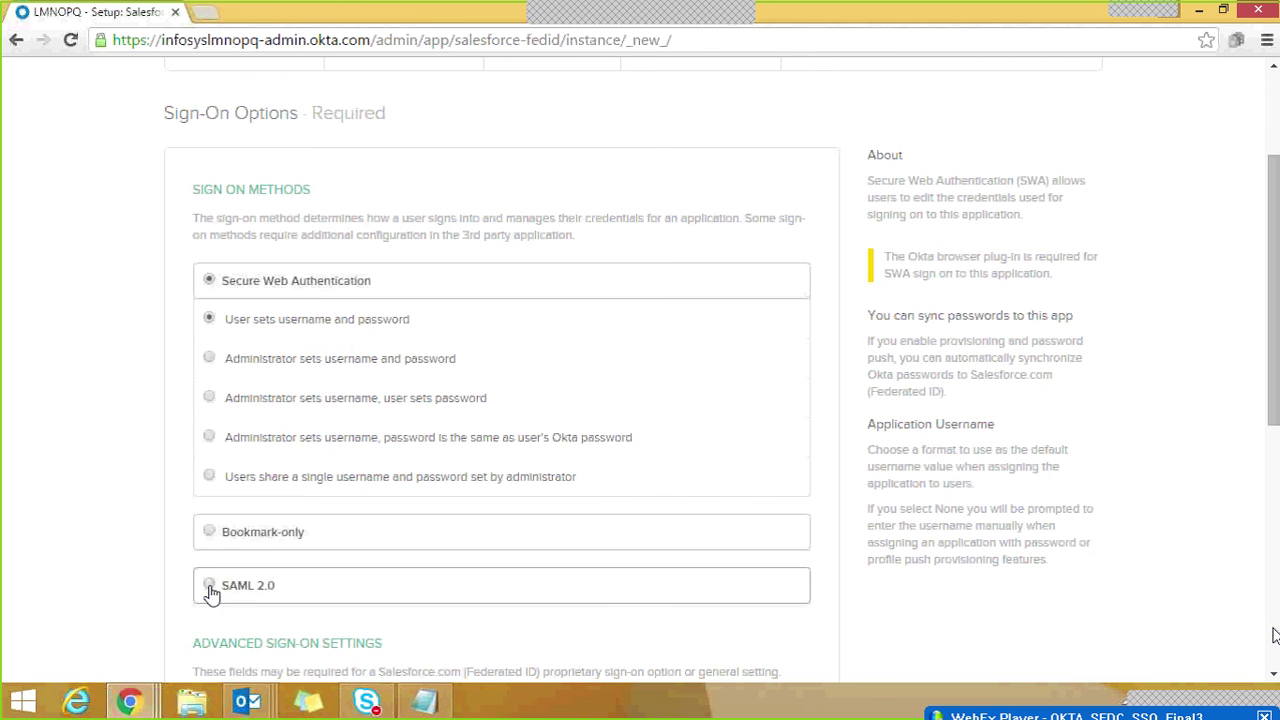
# Step: Switch the Salesforce app's sign-on method to SAML 2.0 and open its setup instructions in a new tab
pyautogui.click(209, 587)
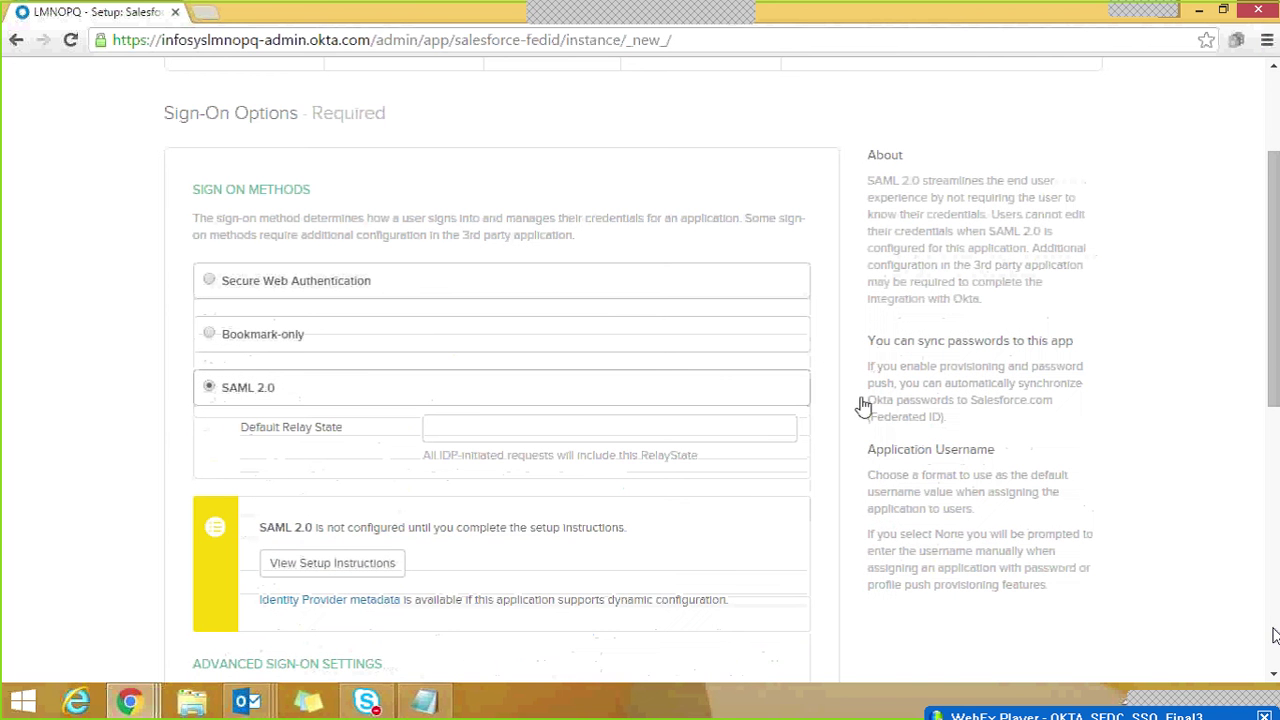
pyautogui.scroll(-1, 1275, 636)
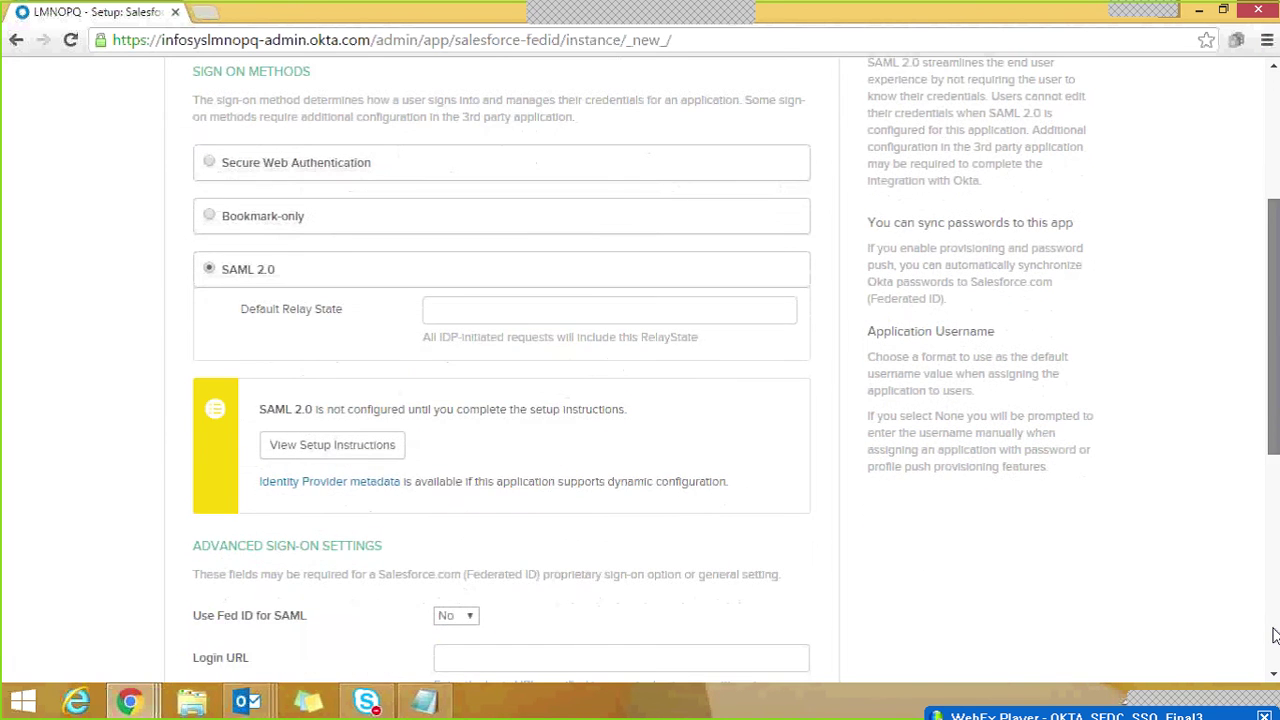
pyautogui.scroll(-1, 1275, 636)
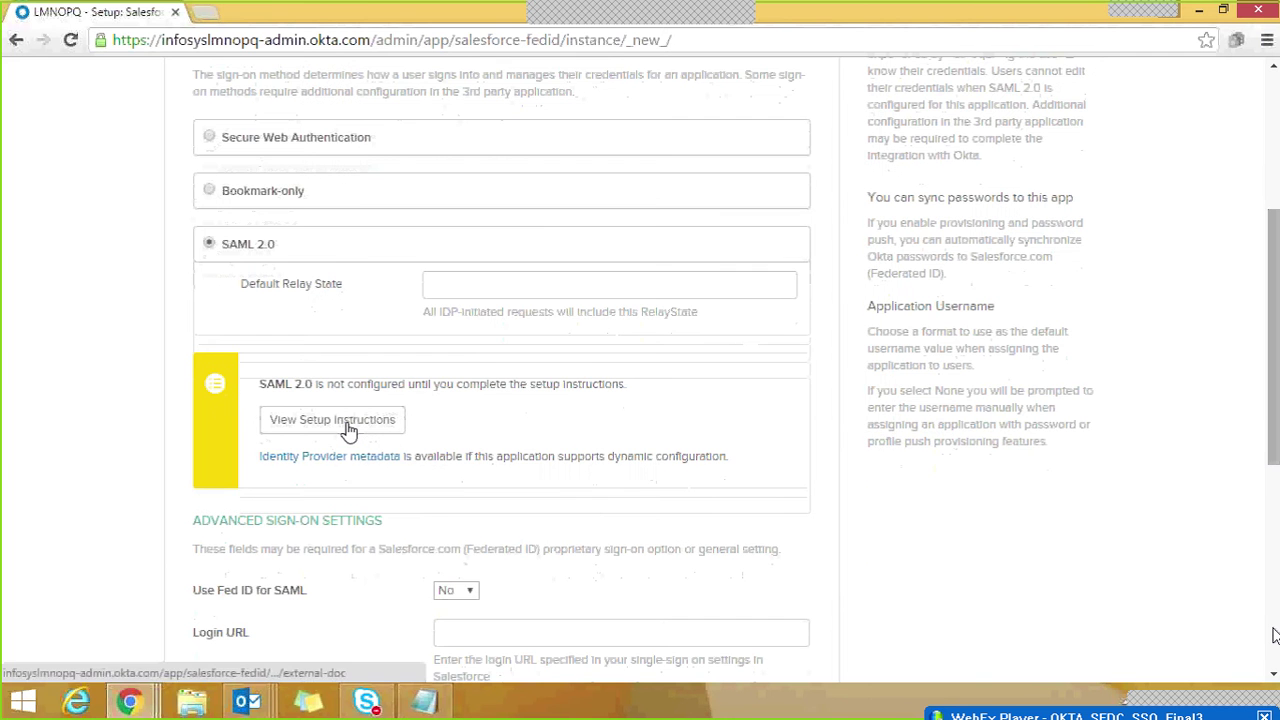
pyautogui.click(347, 424)
pyautogui.click(347, 428)
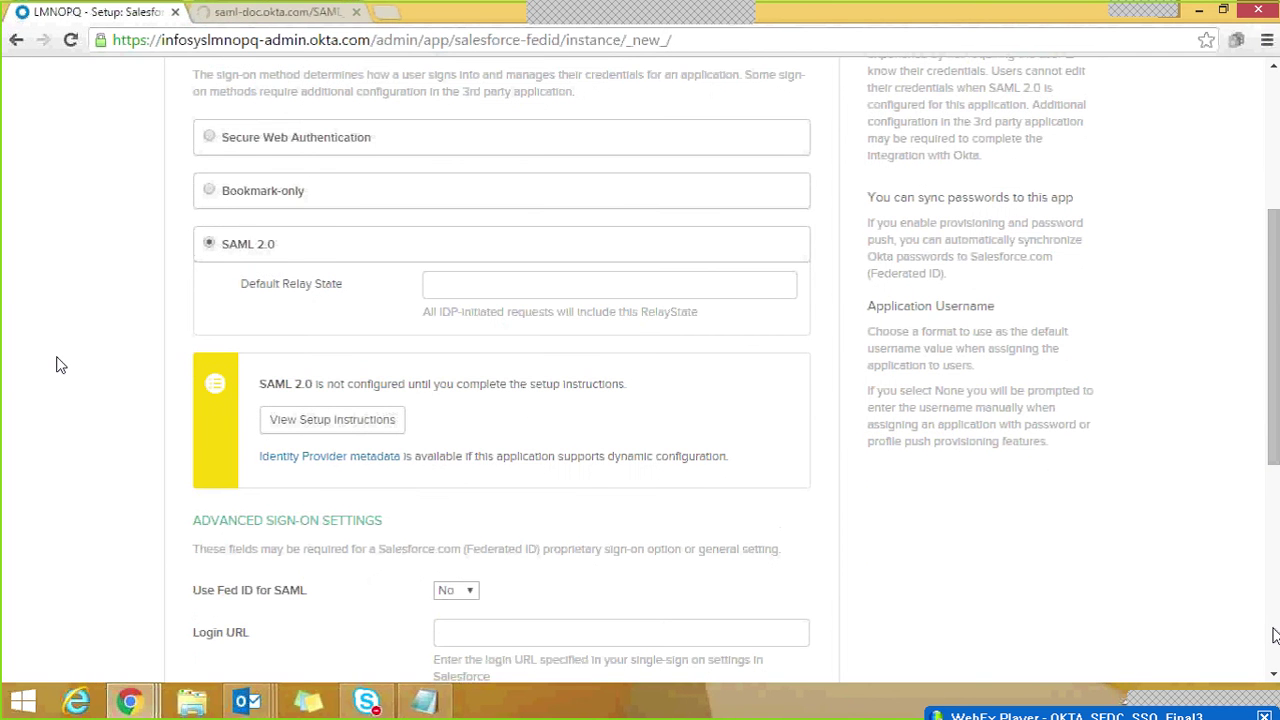
# Step: Read Okta's How to Configure SAML 2.0 page down to the Issuer and certificate steps
pyautogui.click(314, 12)
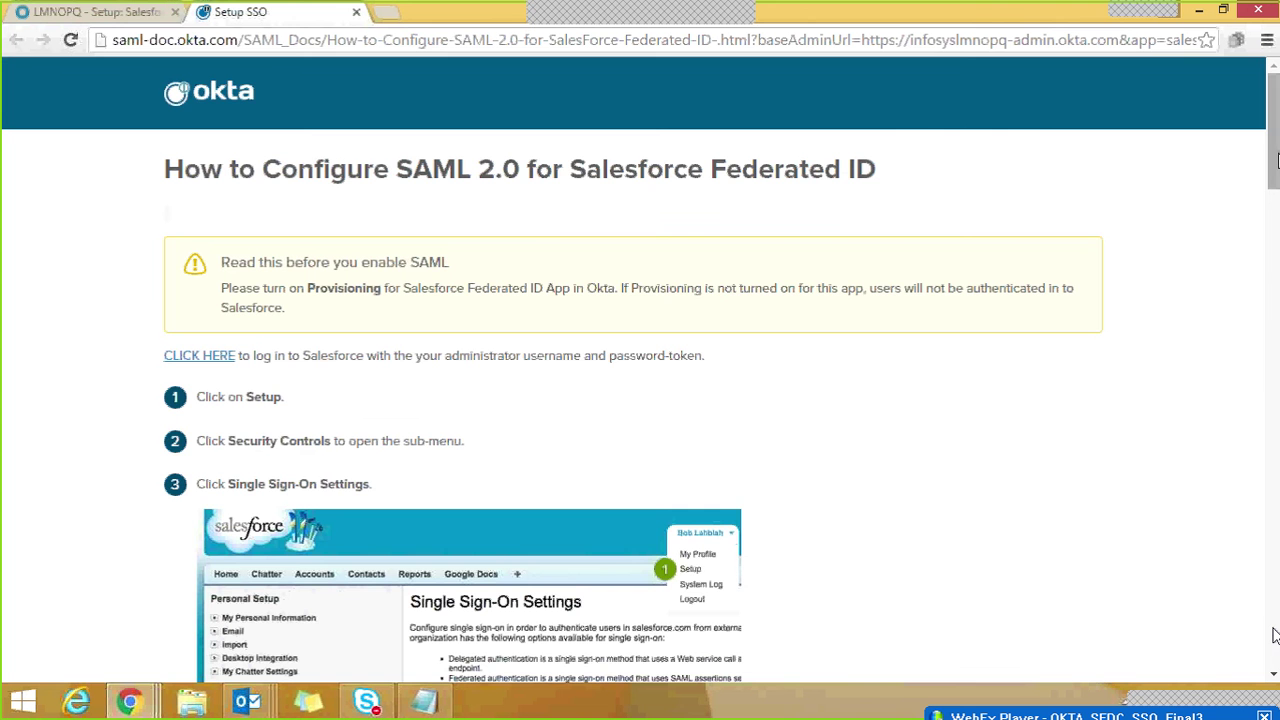
pyautogui.scroll(-3, 1273, 635)
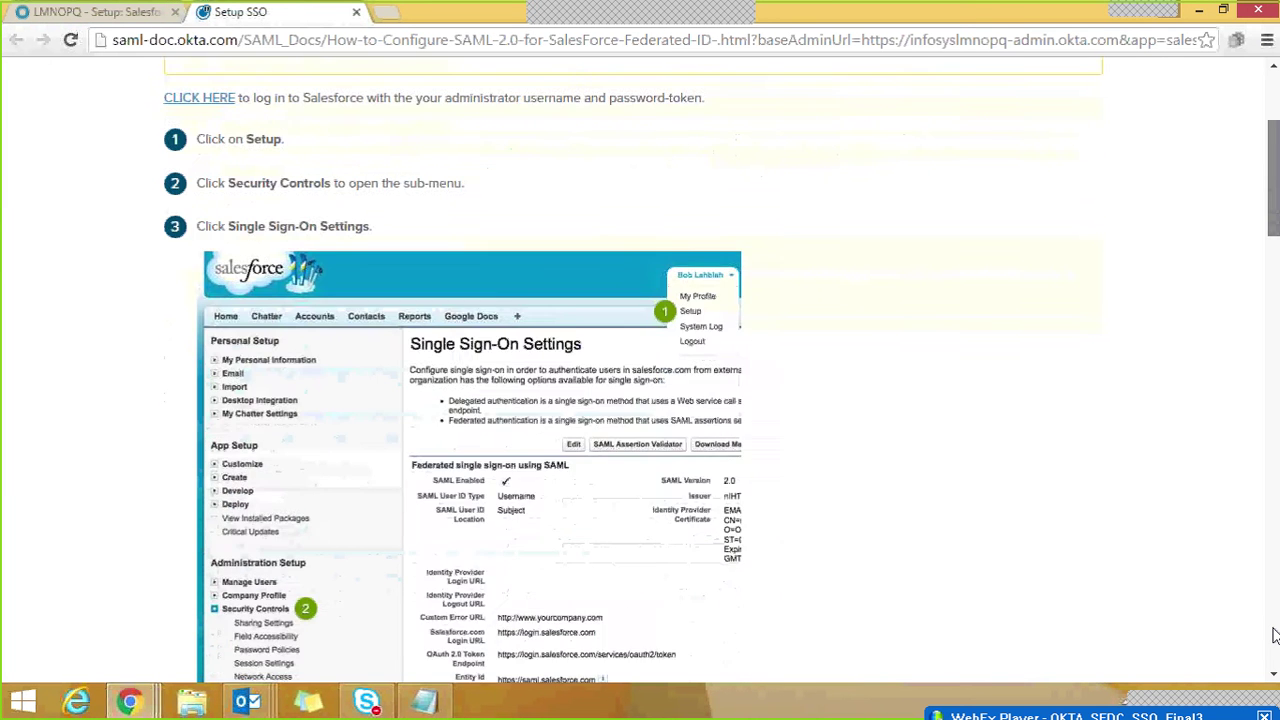
pyautogui.scroll(-4, 1273, 635)
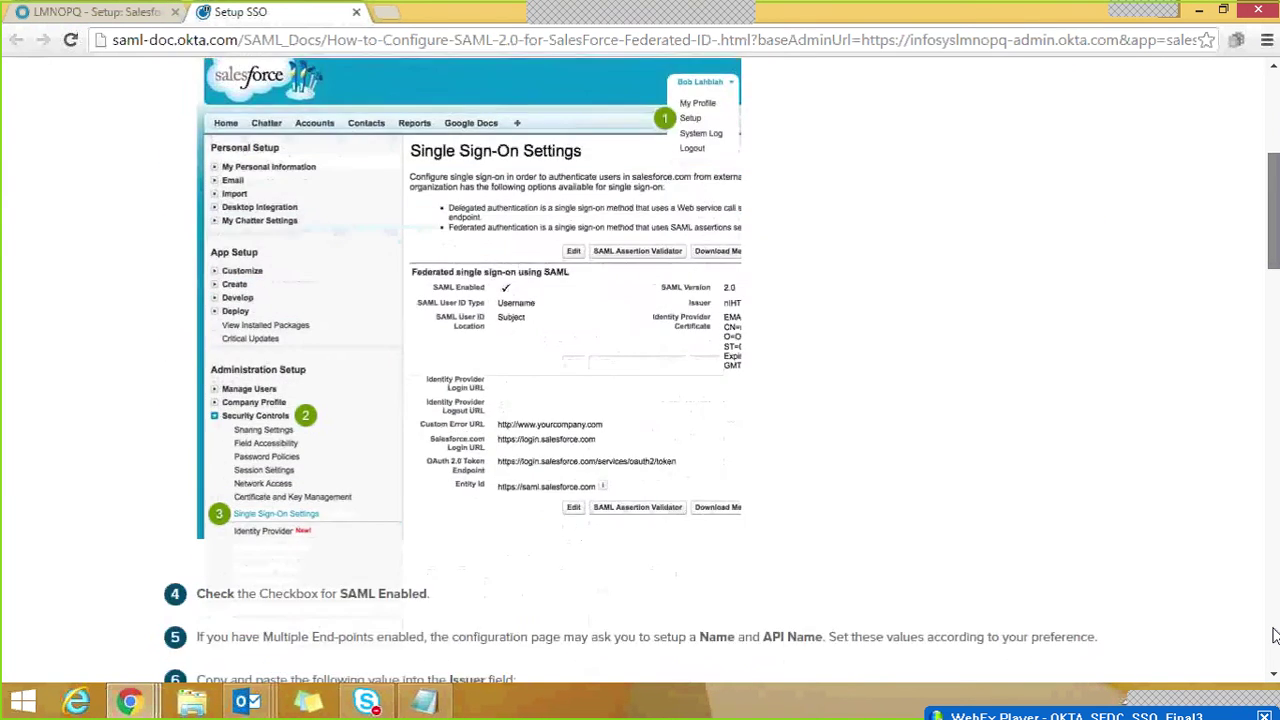
pyautogui.scroll(-1, 1273, 635)
pyautogui.scroll(2, 1273, 635)
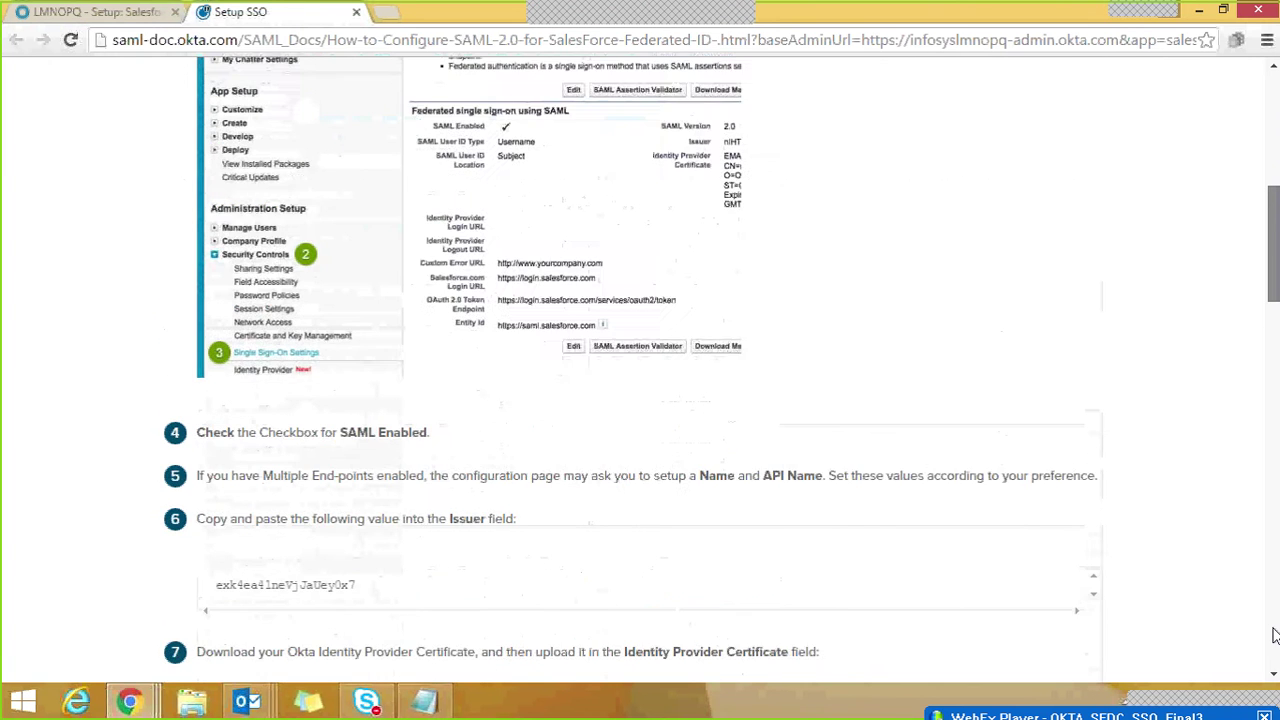
pyautogui.scroll(2, 1273, 635)
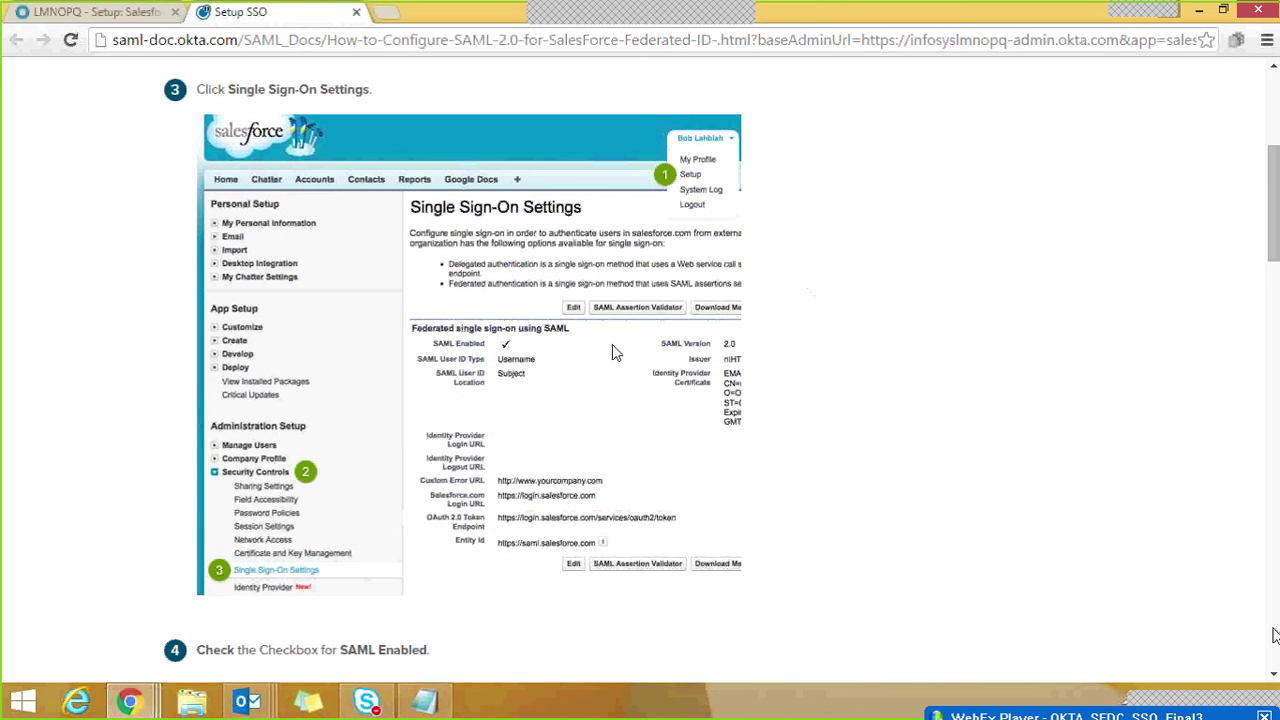
pyautogui.moveTo(1273, 235); pyautogui.dragTo(1262, 206)
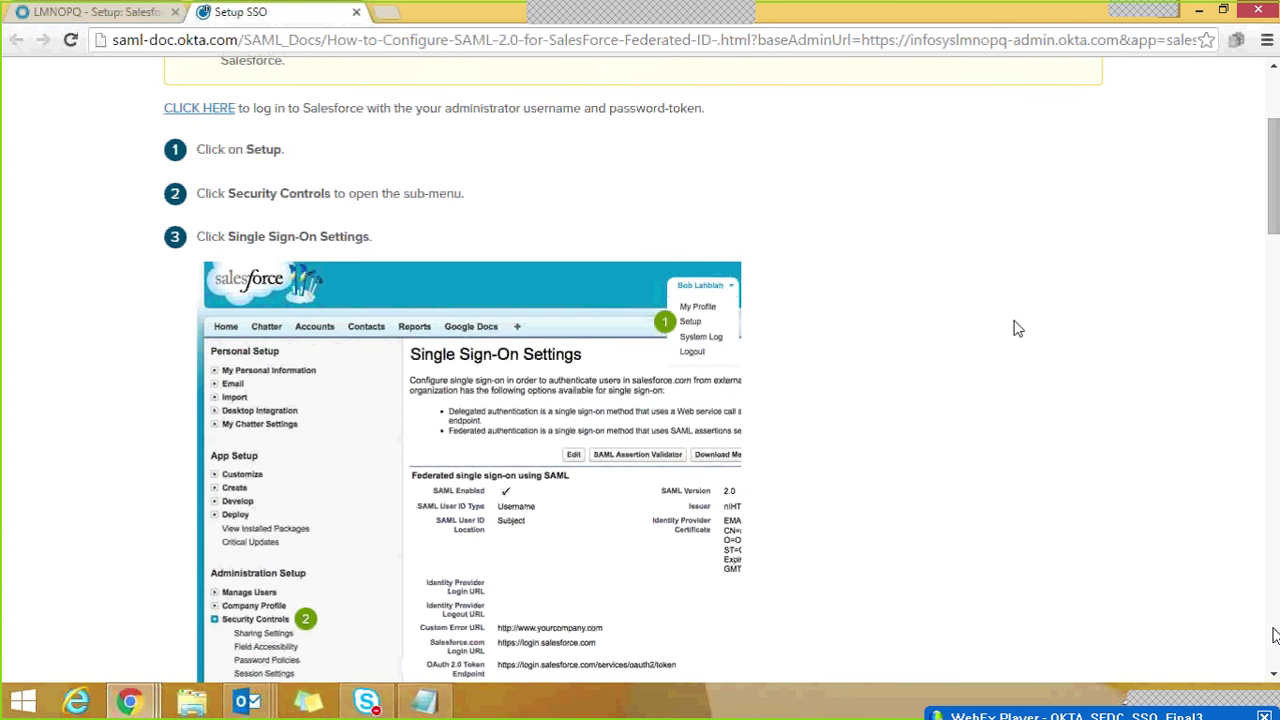
pyautogui.moveTo(1273, 224); pyautogui.dragTo(1273, 237)
pyautogui.scroll(-5, 506, 268)
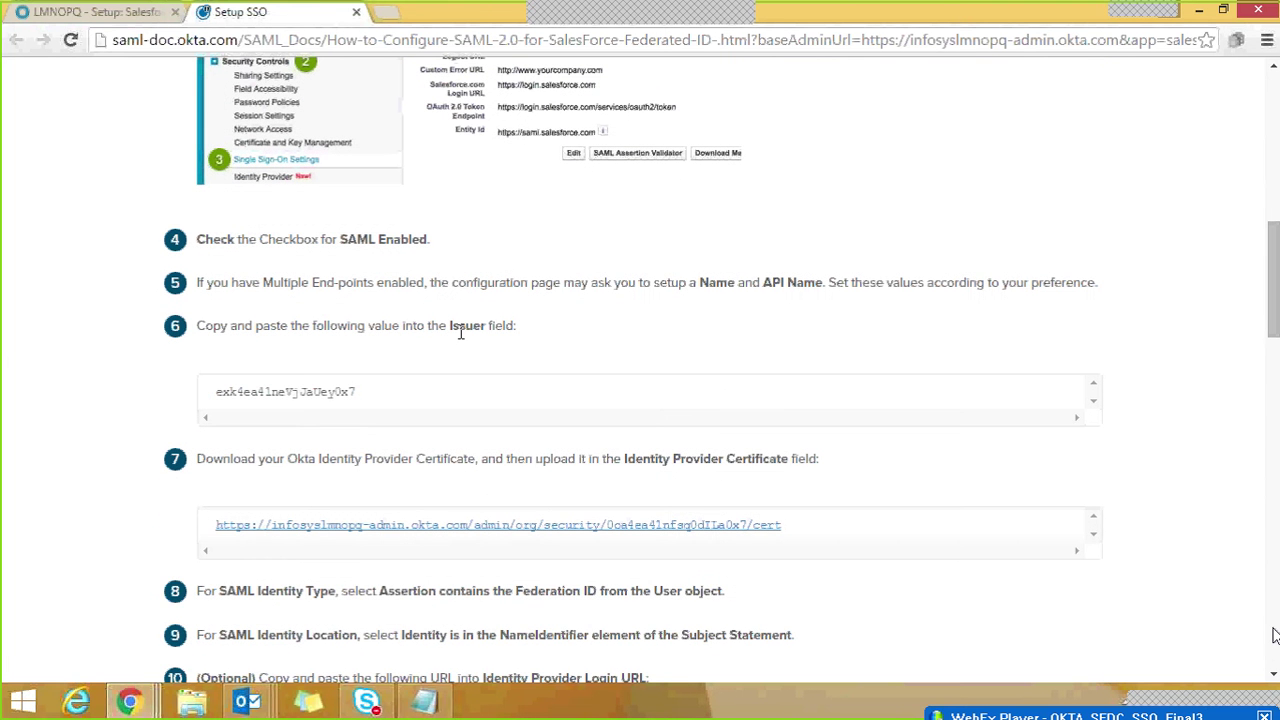
pyautogui.moveTo(451, 328); pyautogui.dragTo(471, 333)
pyautogui.moveTo(1275, 284); pyautogui.dragTo(1275, 290)
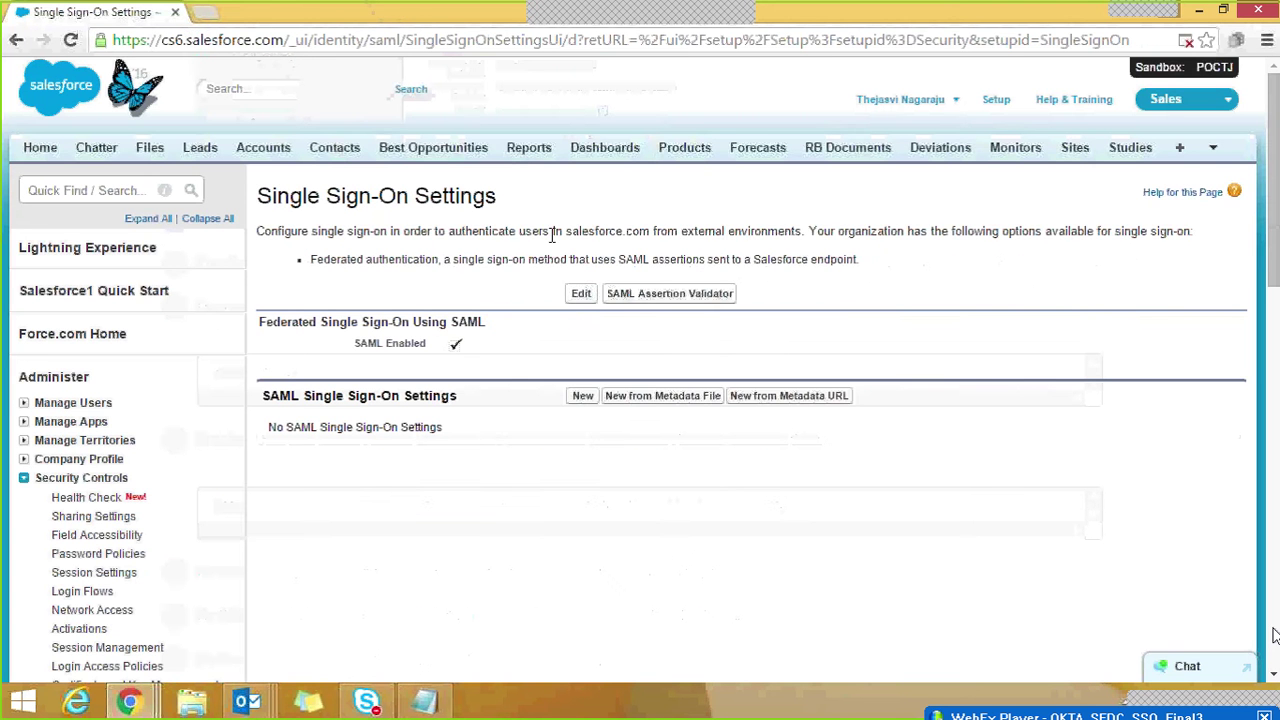
# Step: Save Single Sign-On Settings with SAML Enabled checked and start a new SAML configuration
pyautogui.click(584, 296)
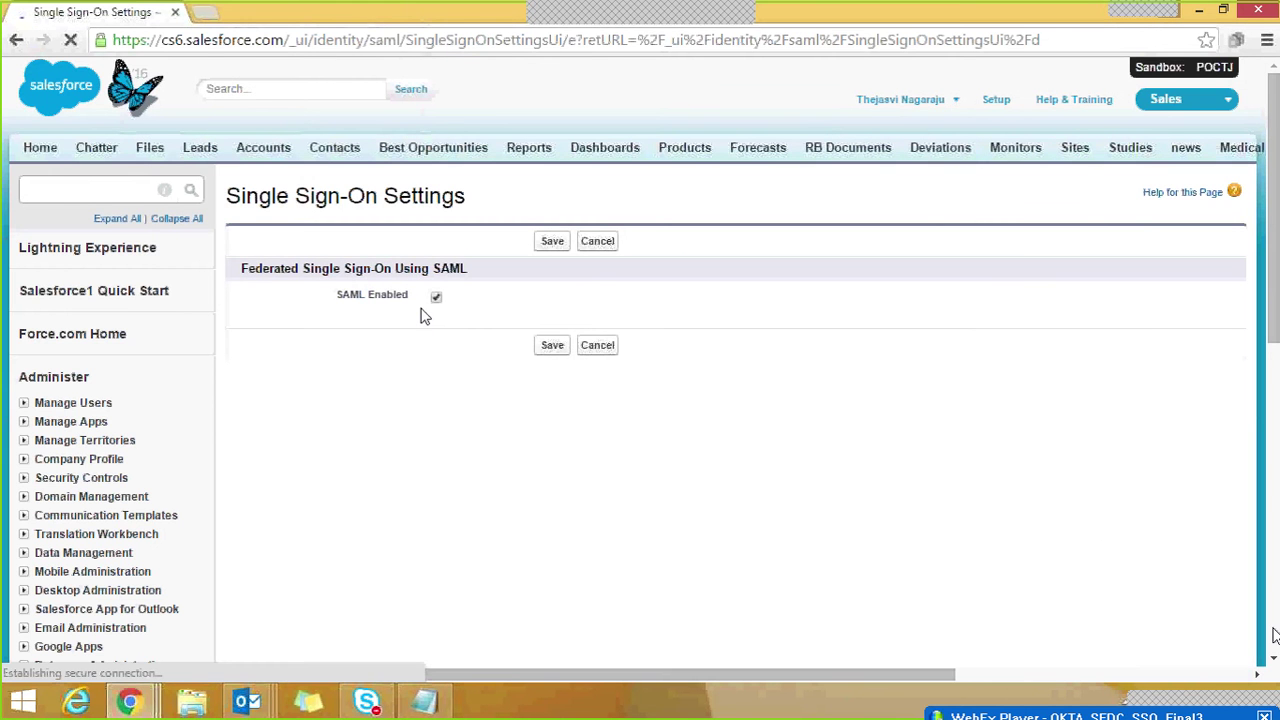
pyautogui.click(561, 352)
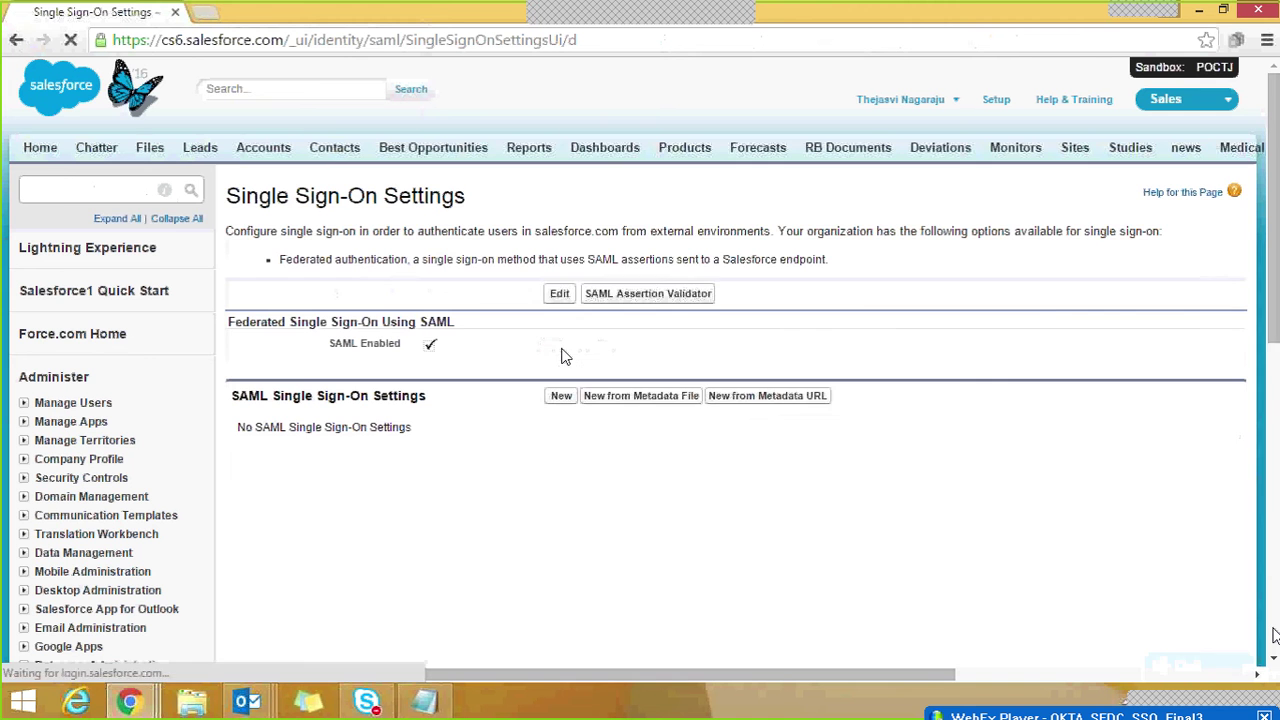
pyautogui.click(560, 400)
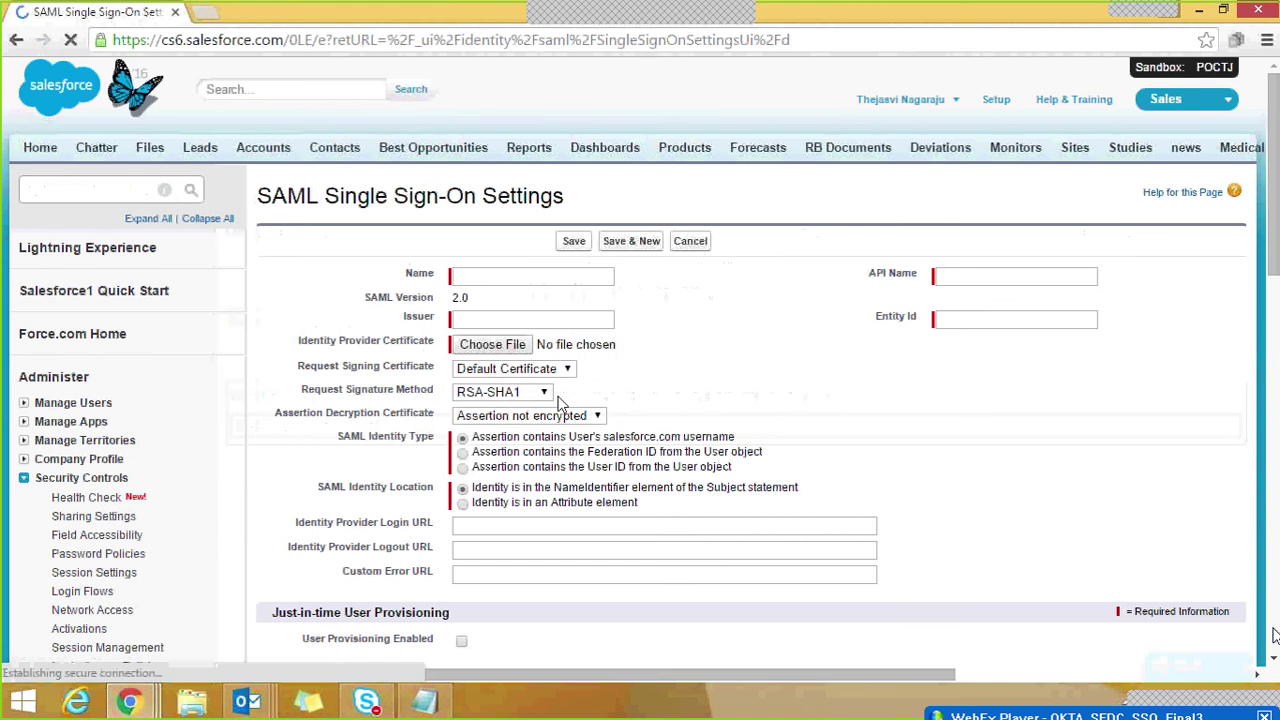
# Step: Enter Name 'Test SSO OKTA' and paste the Issuer value from Okta's instructions into Issuer
pyautogui.click(490, 285)
pyautogui.write('Test ')
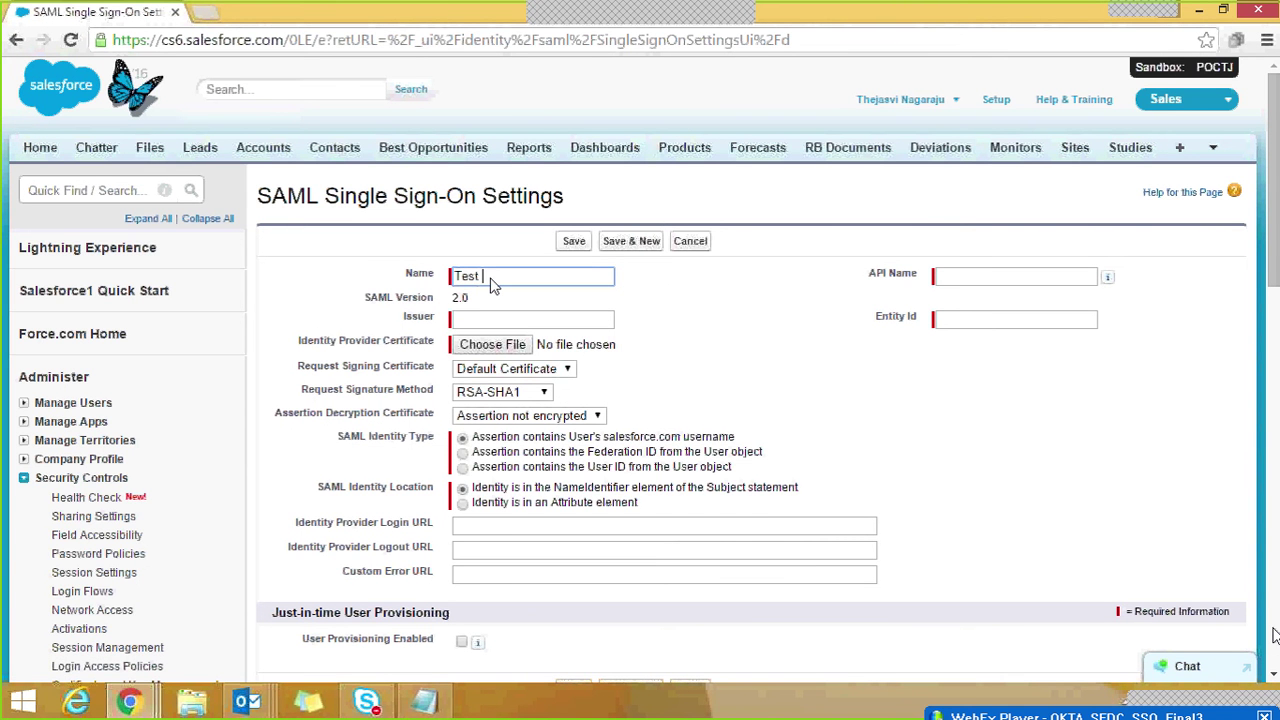
pyautogui.write('SSO OKTA')
pyautogui.click(983, 305)
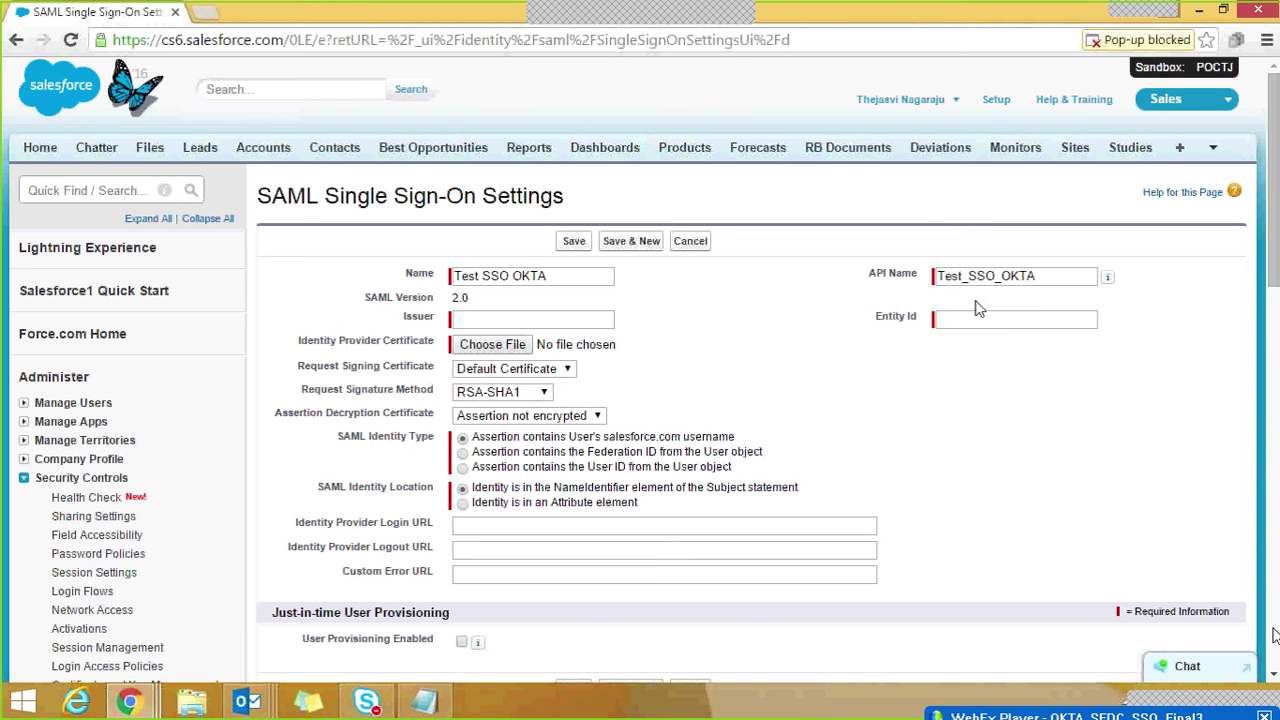
pyautogui.click(516, 322)
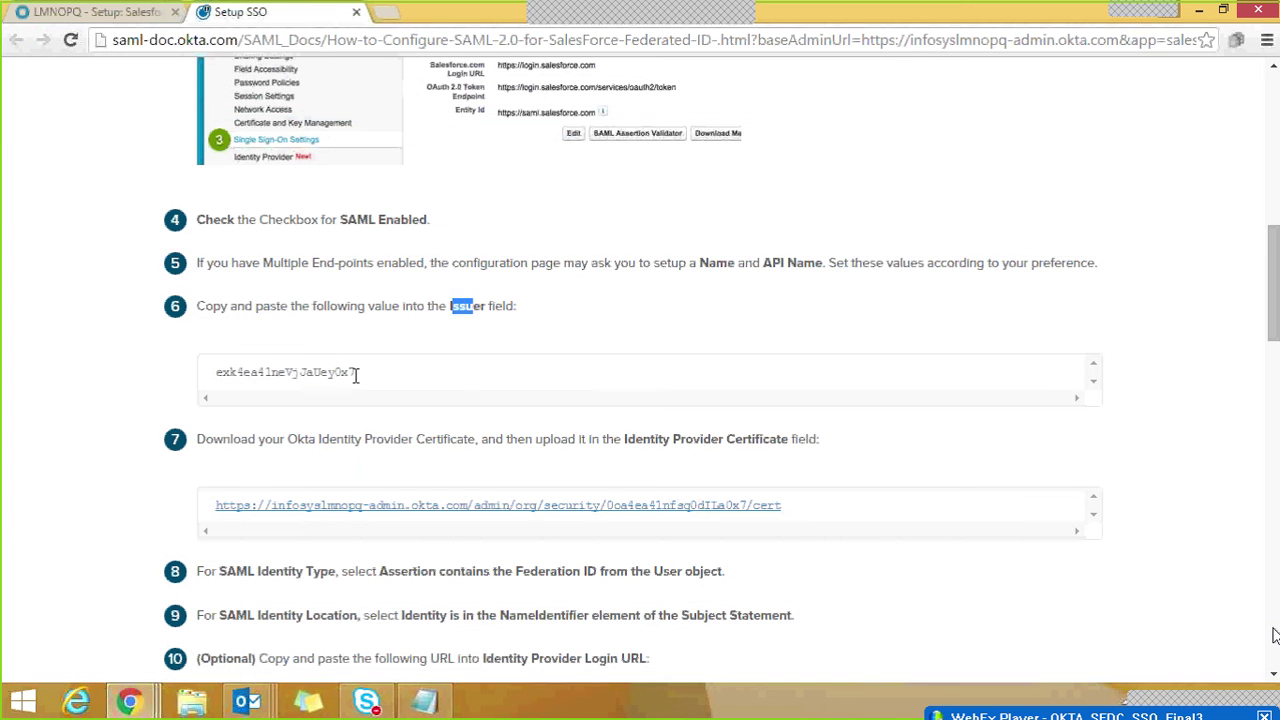
pyautogui.moveTo(354, 372); pyautogui.dragTo(215, 387)
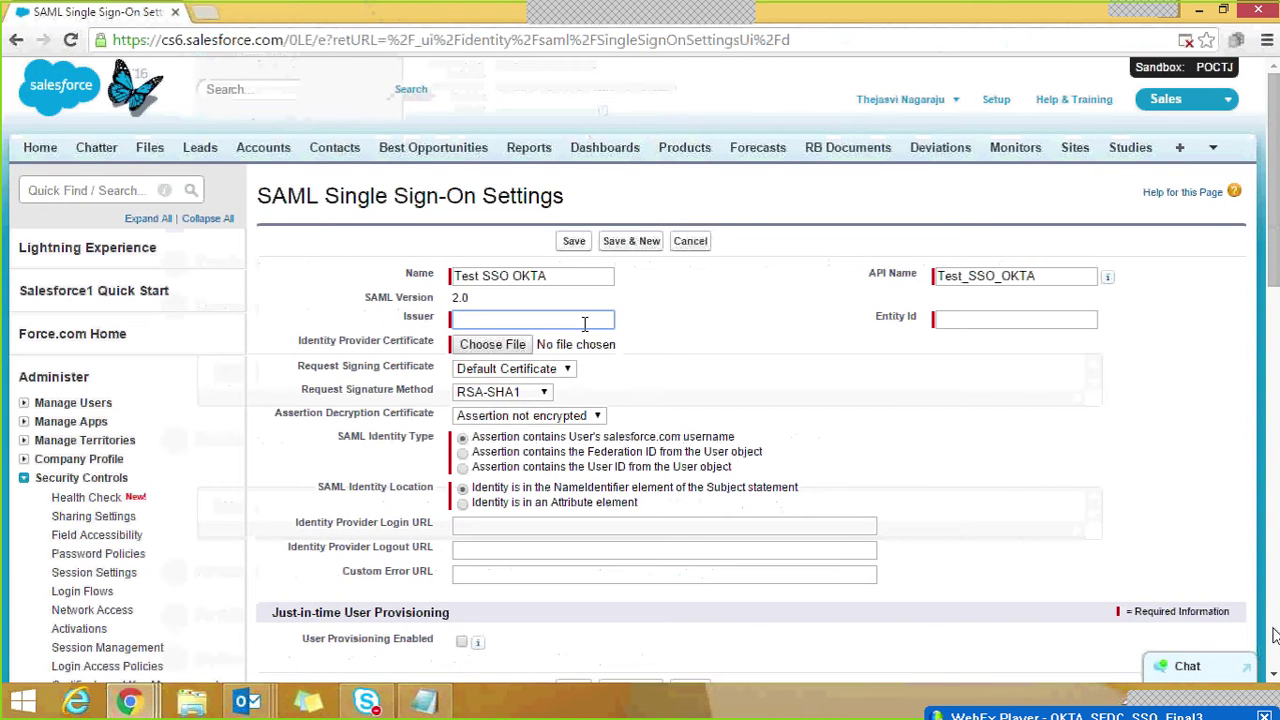
pyautogui.write('exk4ea41neVjJaUey0x7')
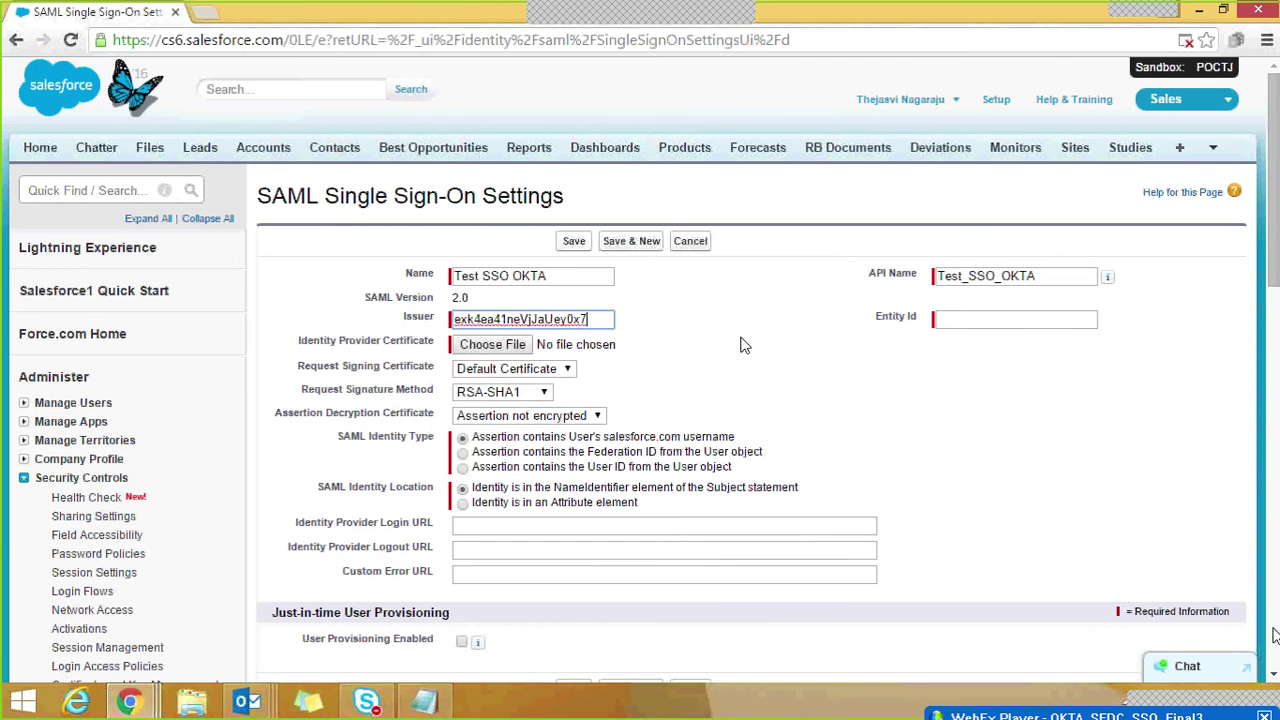
pyautogui.click(744, 345)
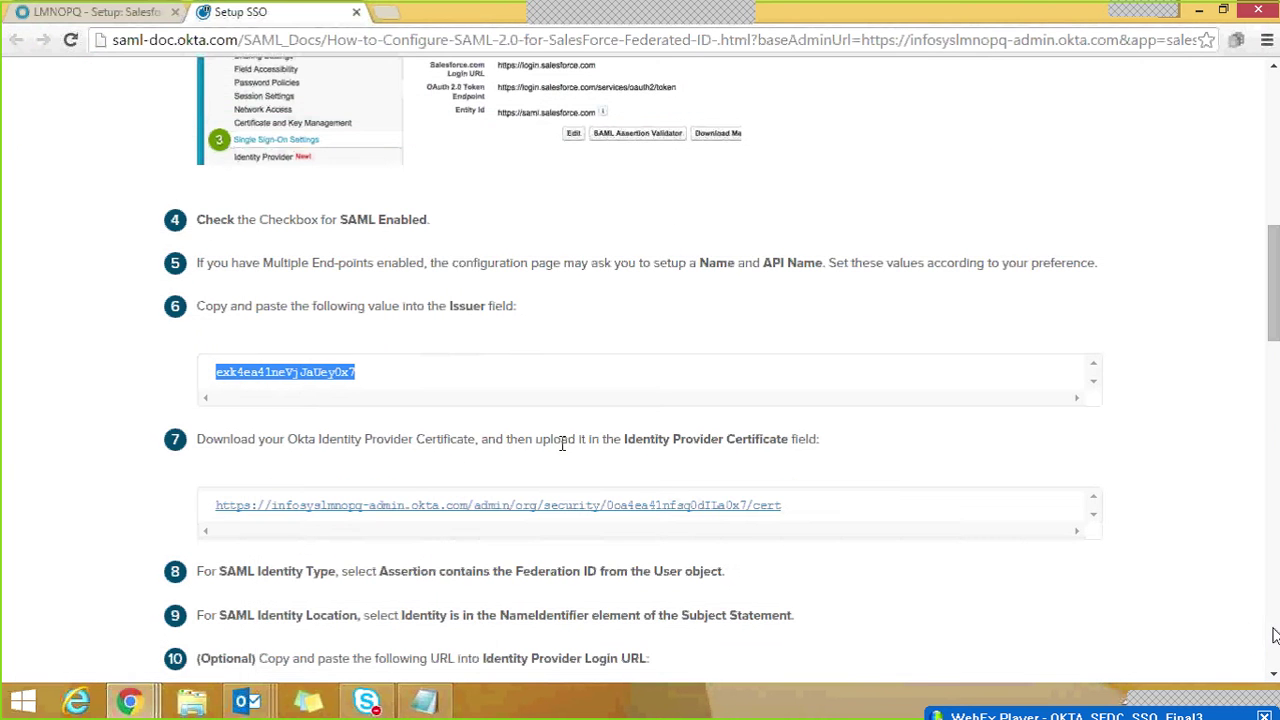
# Step: Download Okta's identity provider certificate and show it in its folder
pyautogui.click(632, 510)
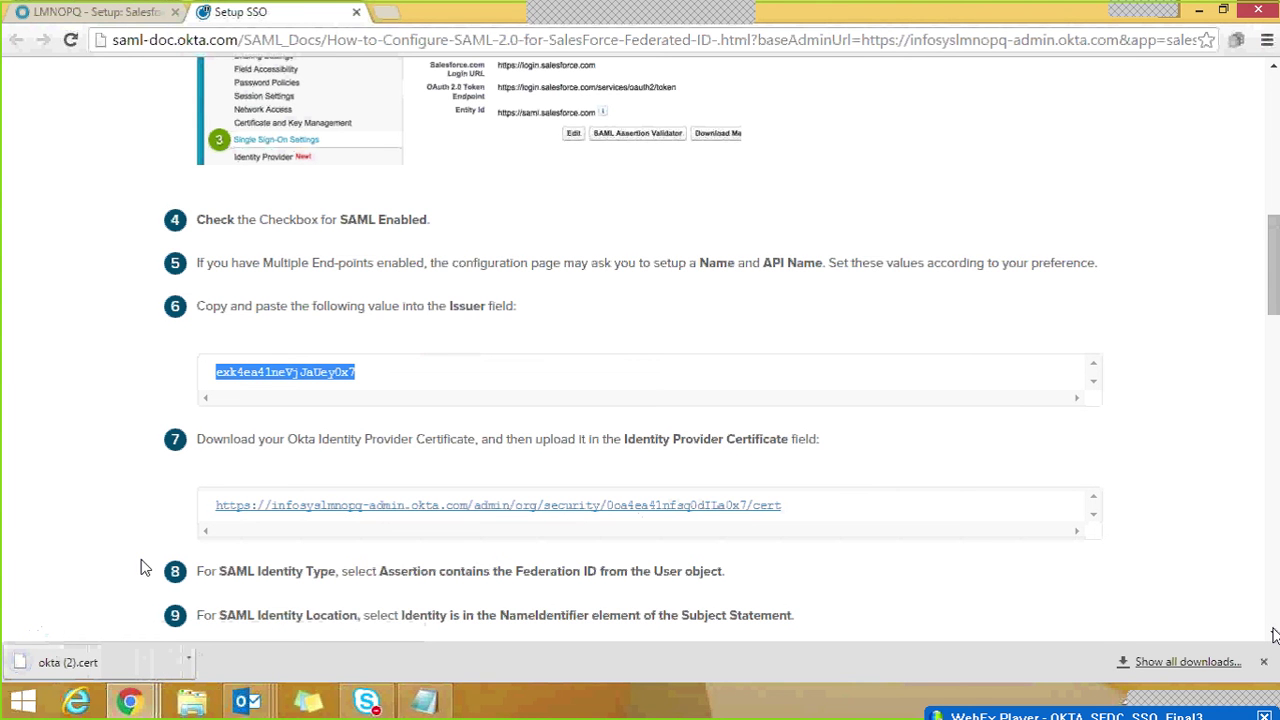
pyautogui.click(190, 662)
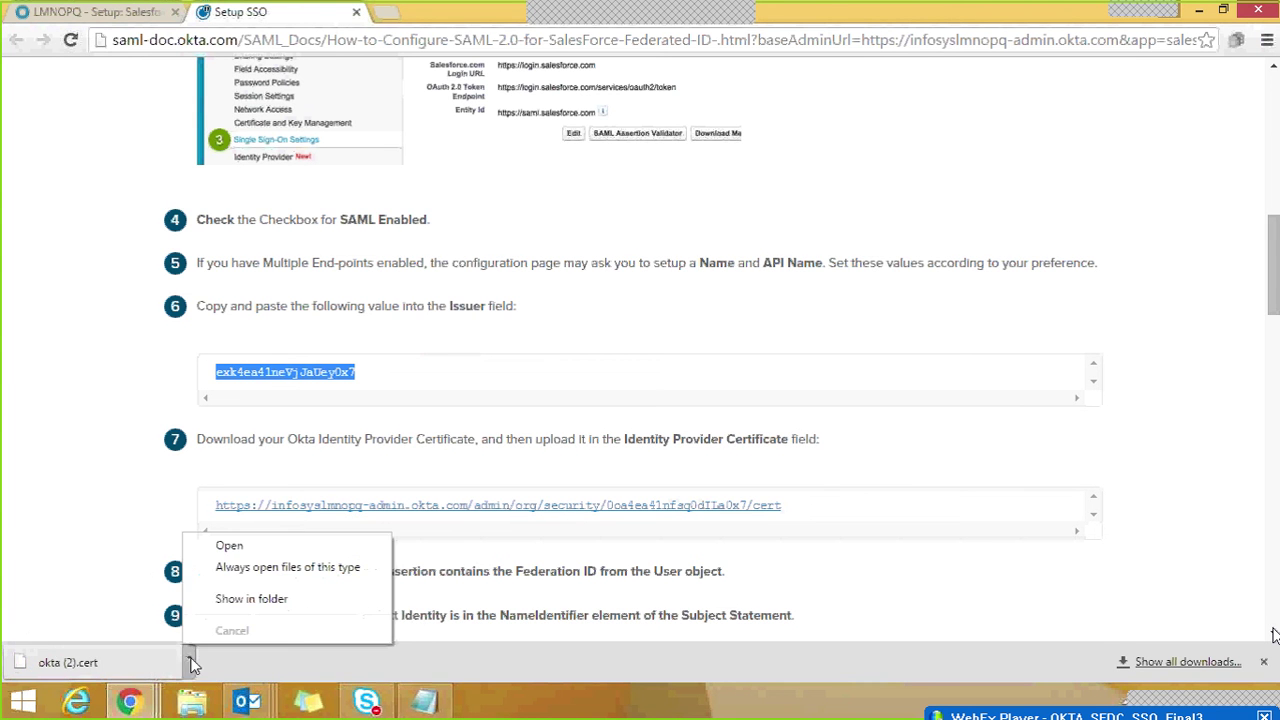
pyautogui.click(251, 599)
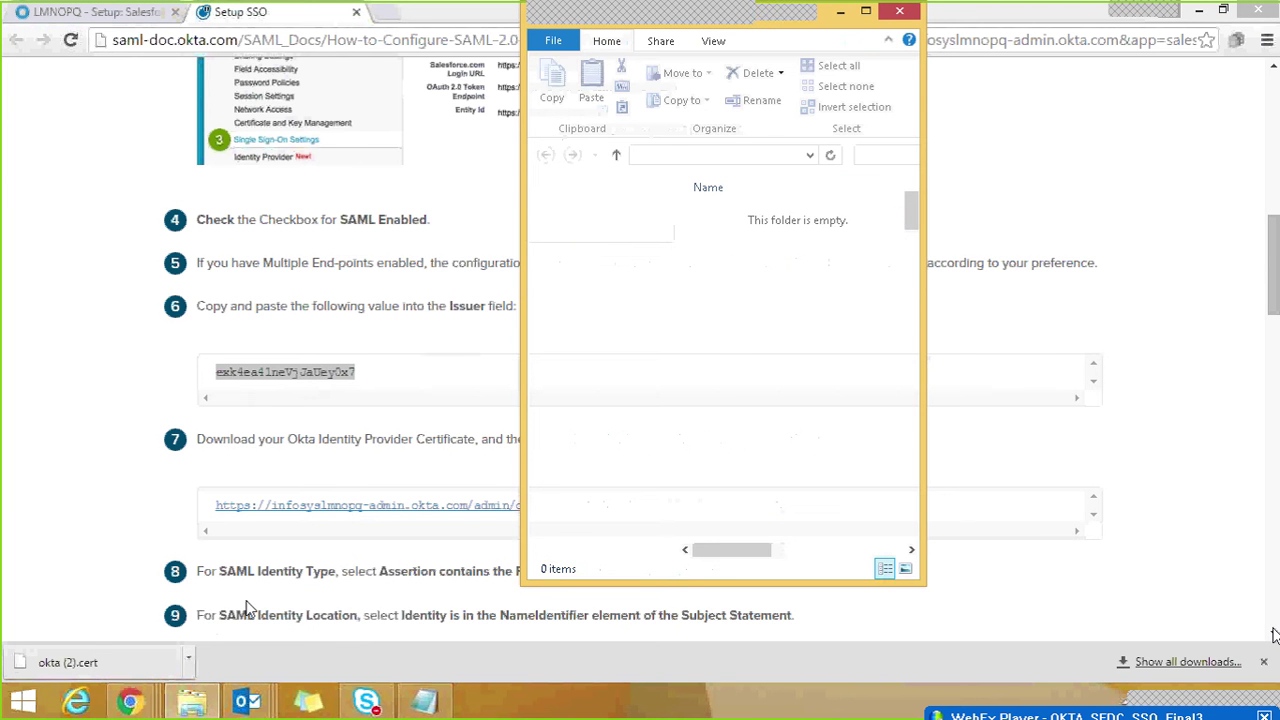
# Step: Attach okta (2).cert from Downloads as Salesforce's Identity Provider Certificate
pyautogui.hotkey('alt', 'Tab')
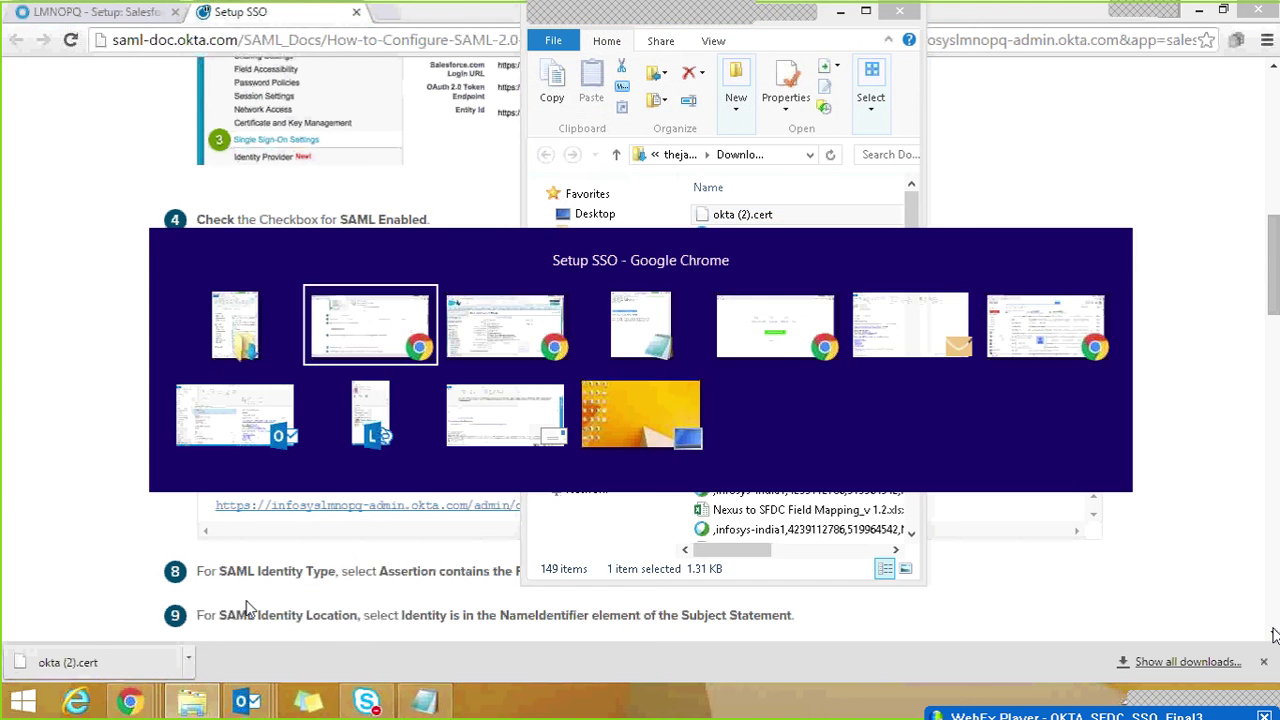
pyautogui.hotkey('alt', 'Tab')
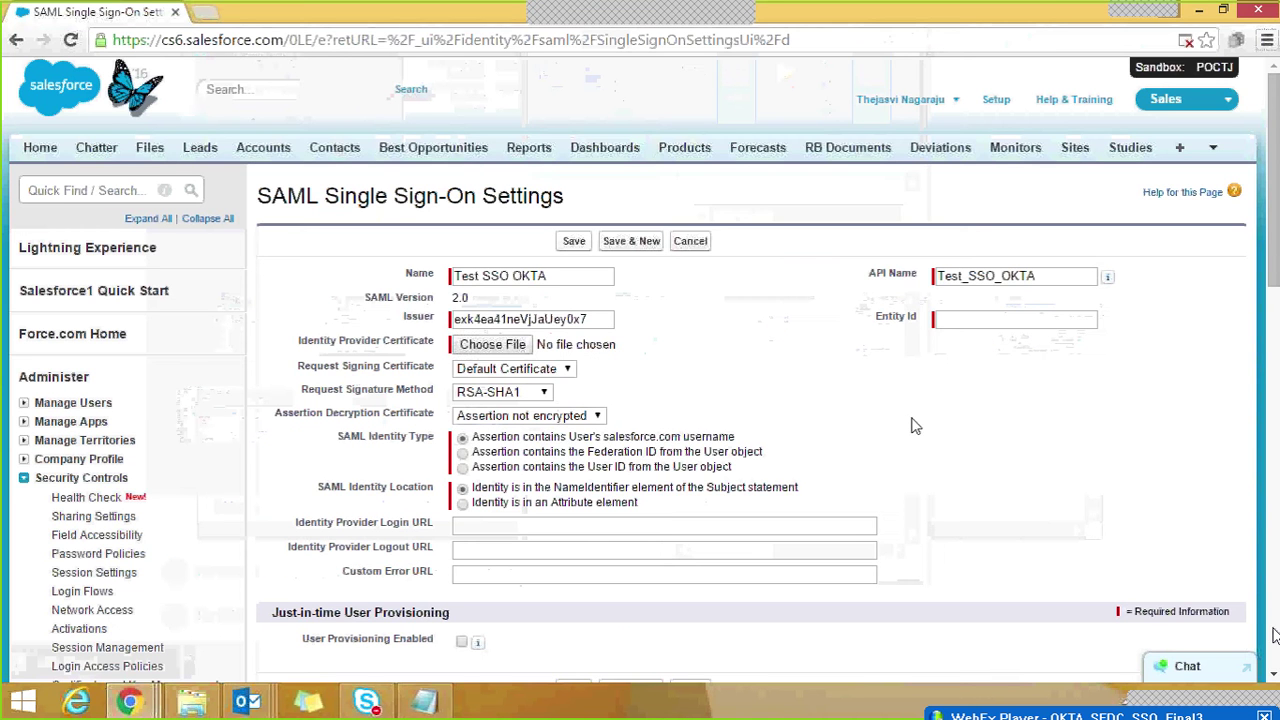
pyautogui.click(507, 345)
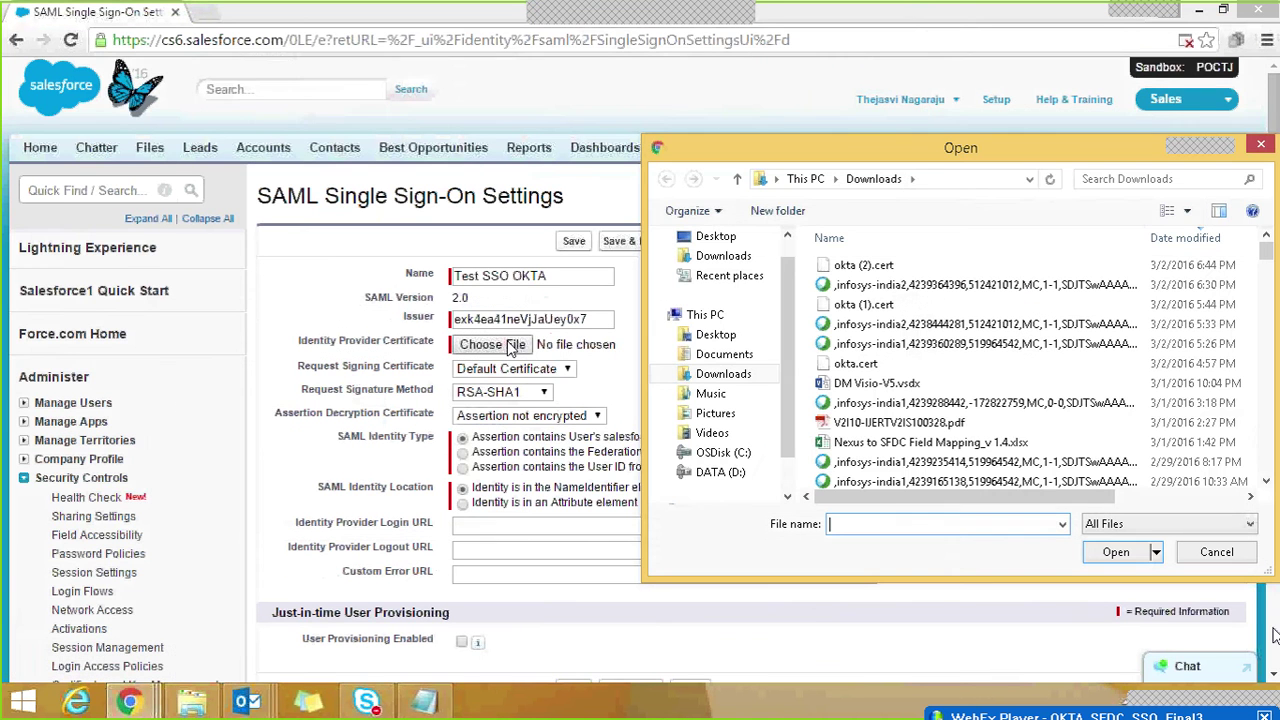
pyautogui.doubleClick(866, 266)
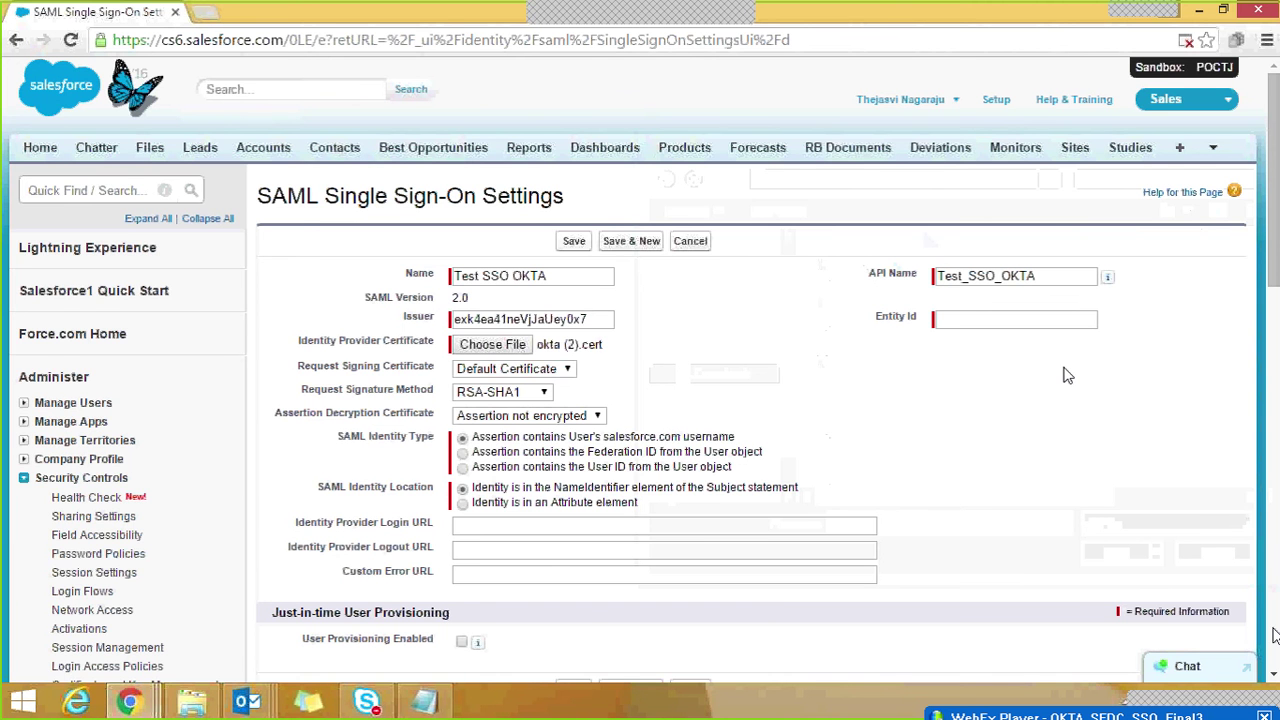
pyautogui.hotkey('alt', 'Tab')
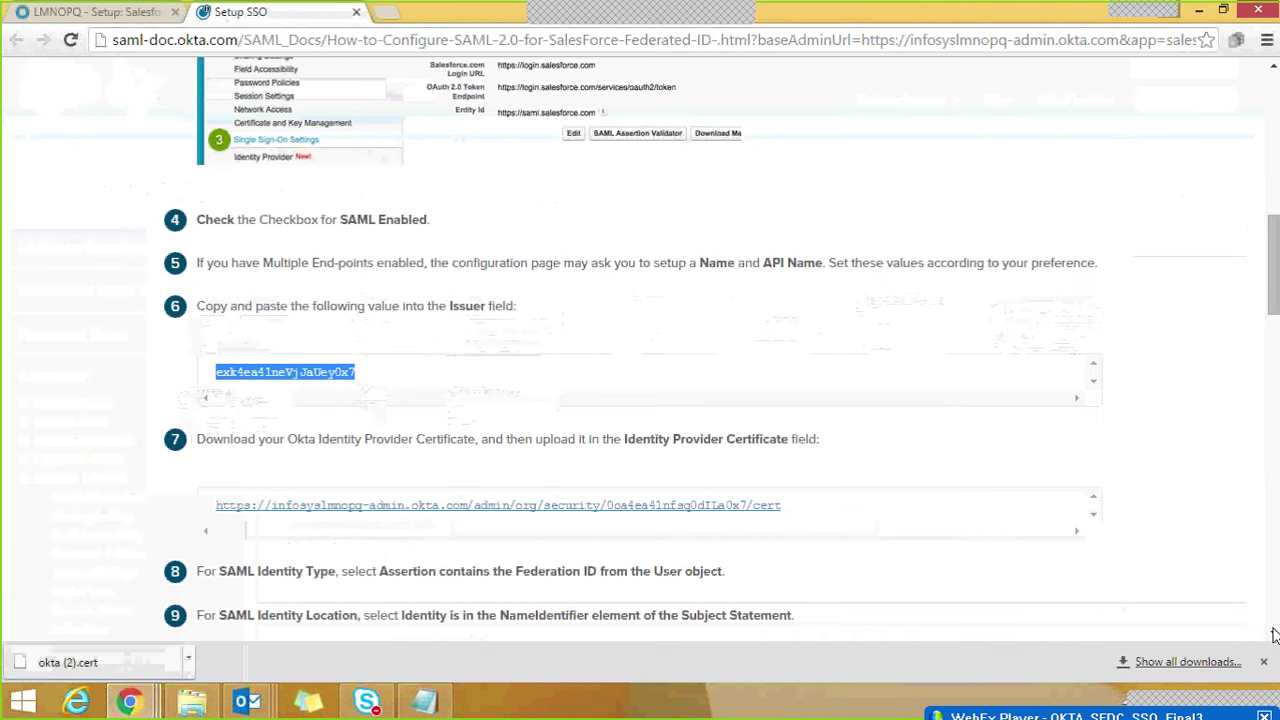
# Step: In the Salesforce SAML settings, identify users by their Federation ID
pyautogui.scroll(-3, 1273, 306)
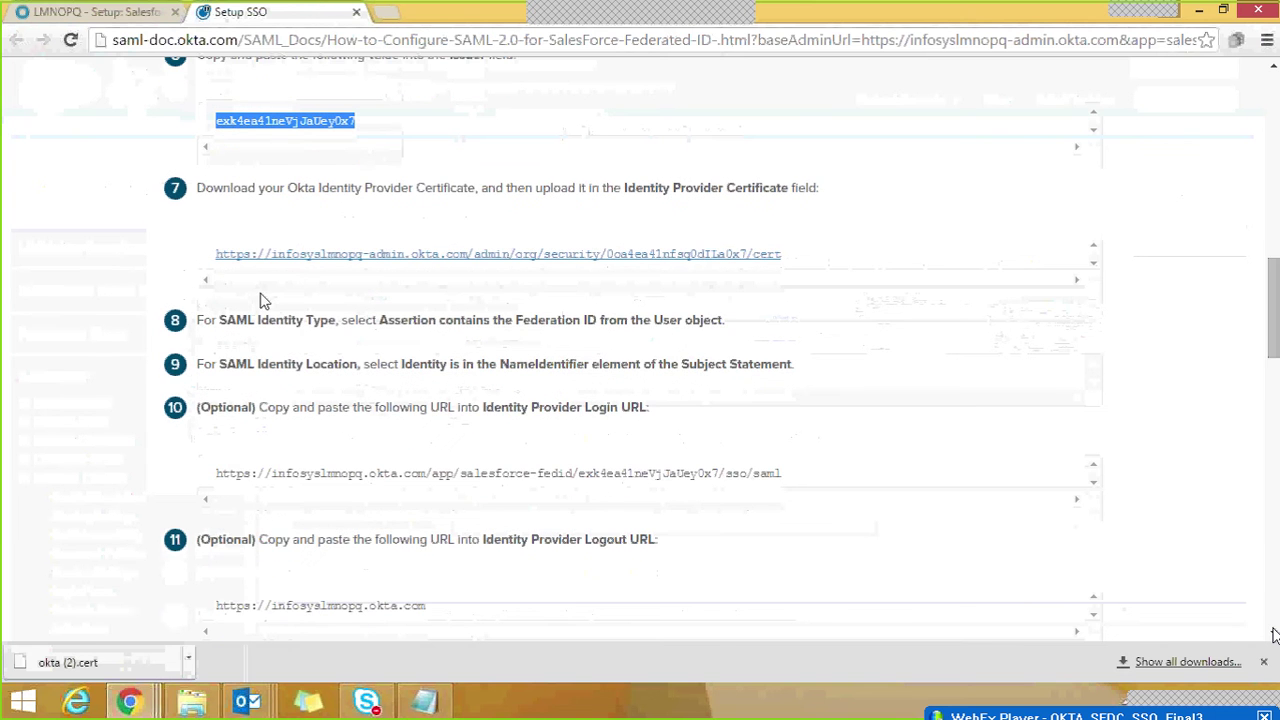
pyautogui.hotkey('alt', 'Tab')
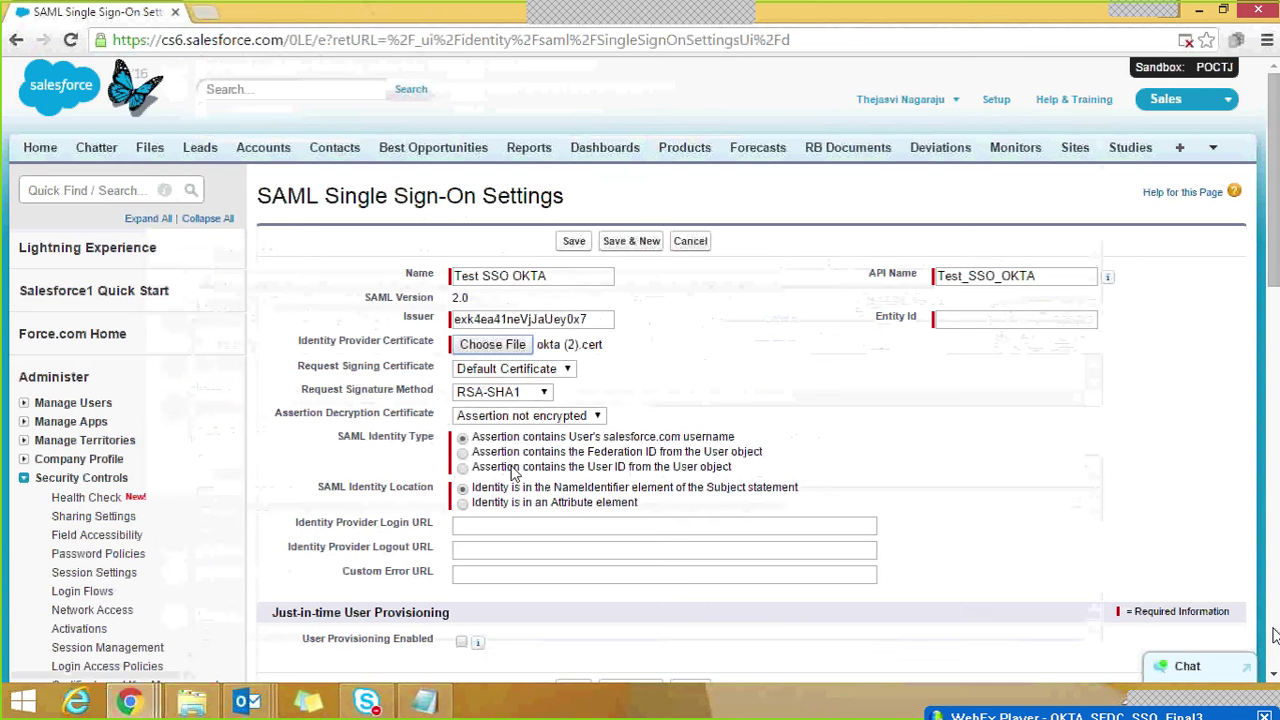
pyautogui.click(463, 452)
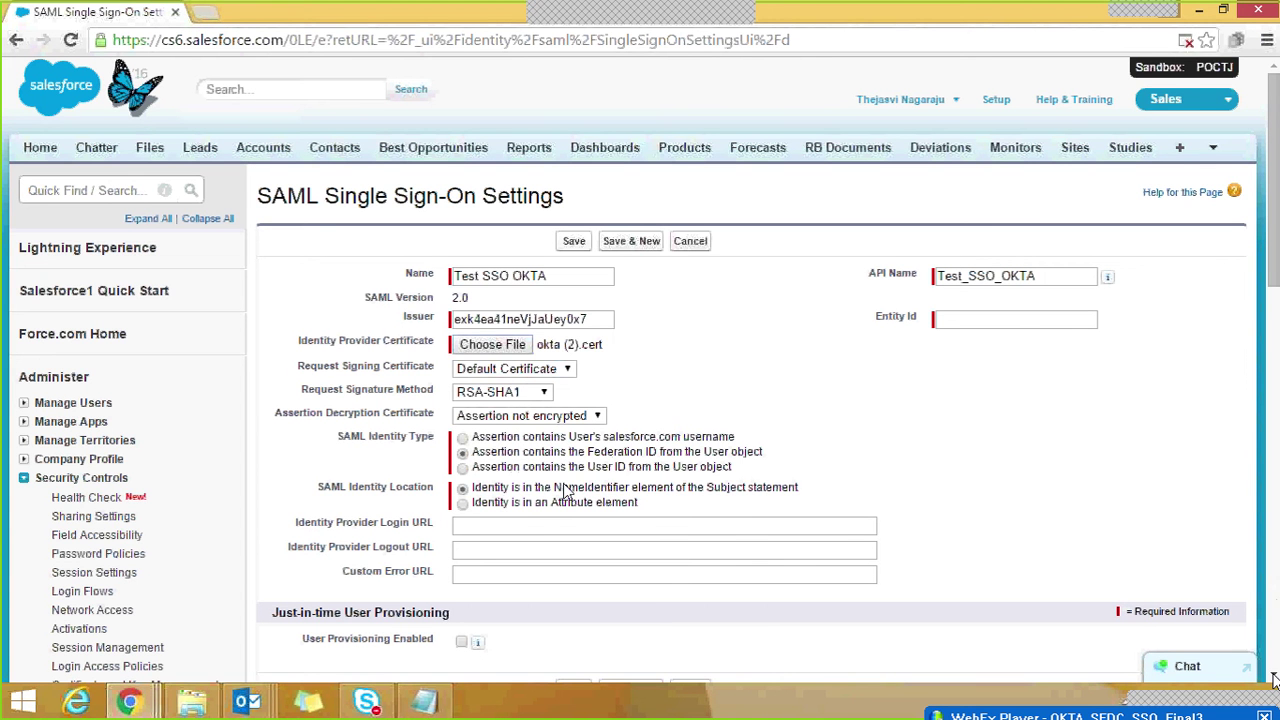
pyautogui.click(522, 526)
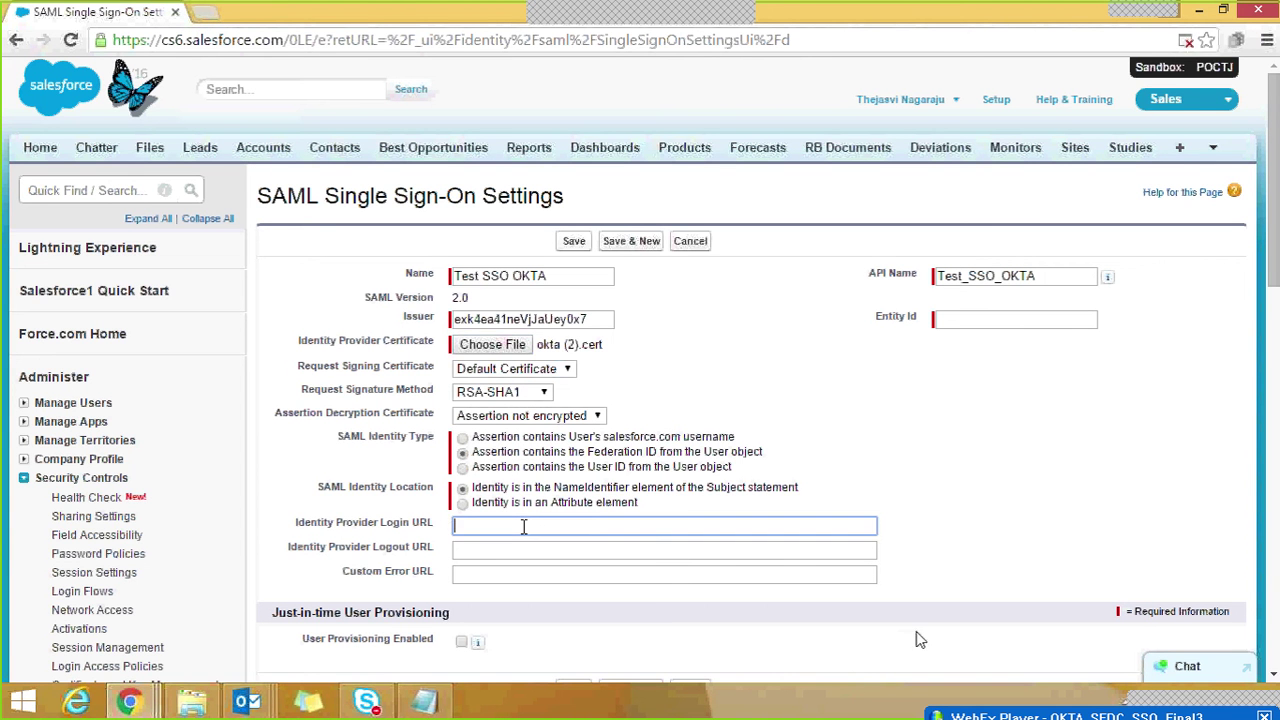
pyautogui.hotkey('alt', 'Tab')
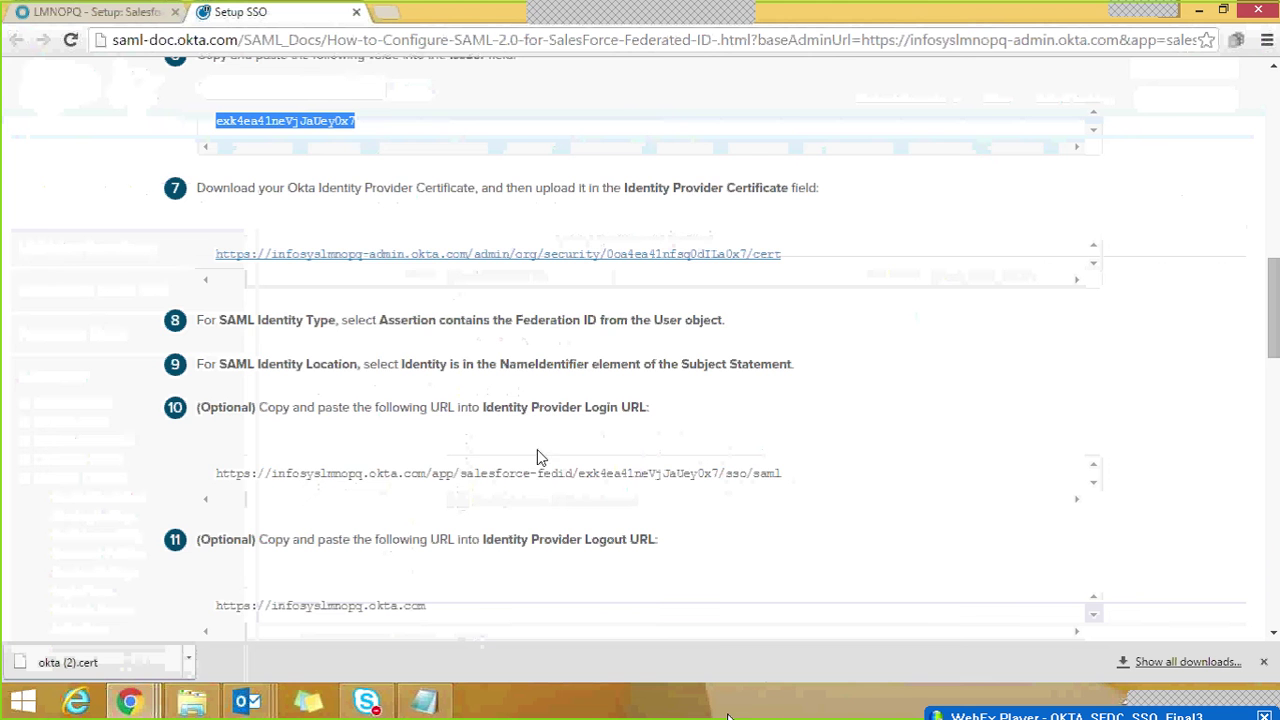
pyautogui.moveTo(1273, 308); pyautogui.dragTo(1273, 399)
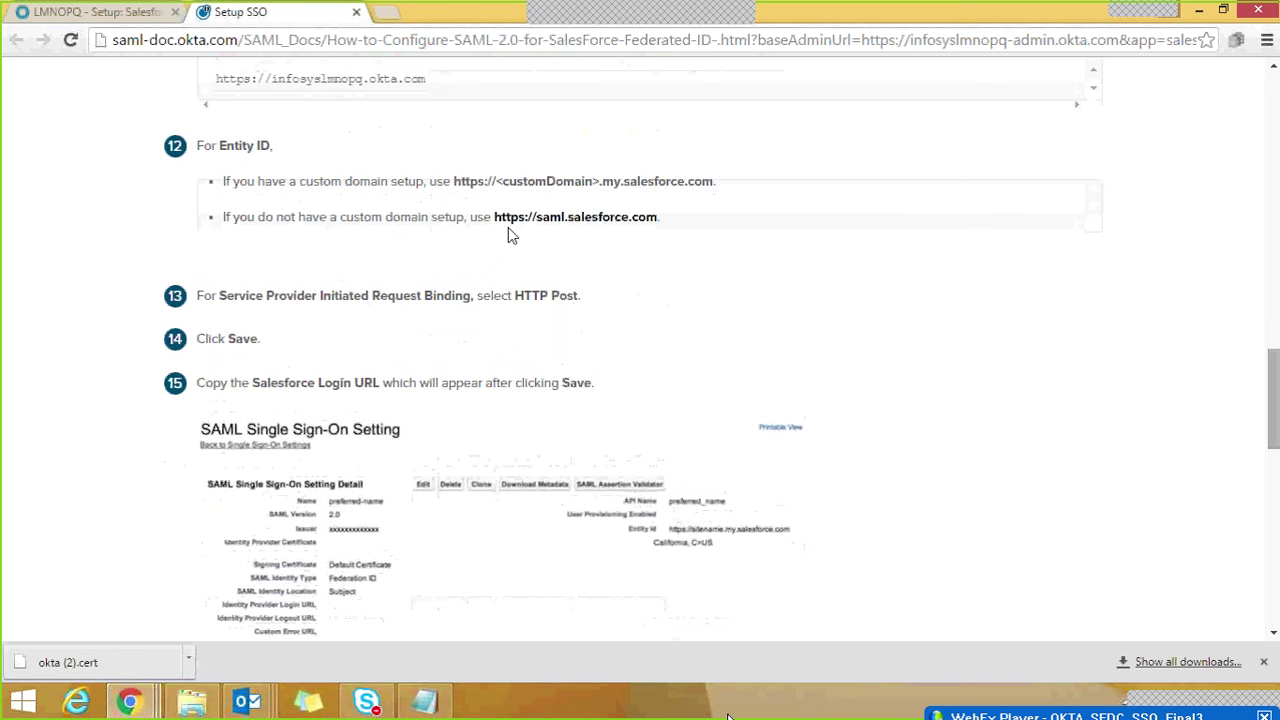
pyautogui.moveTo(496, 219); pyautogui.dragTo(658, 229)
pyautogui.hotkey('ctrl', 'c')
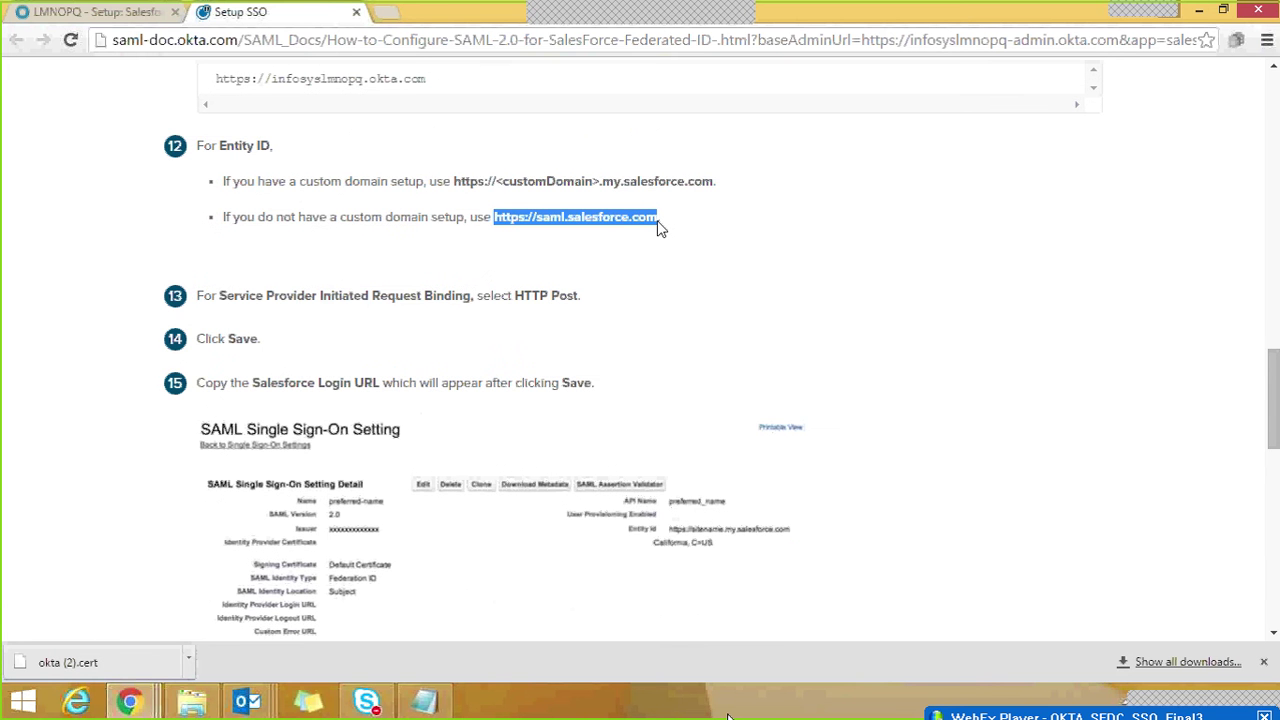
pyautogui.hotkey('alt', 'Tab')
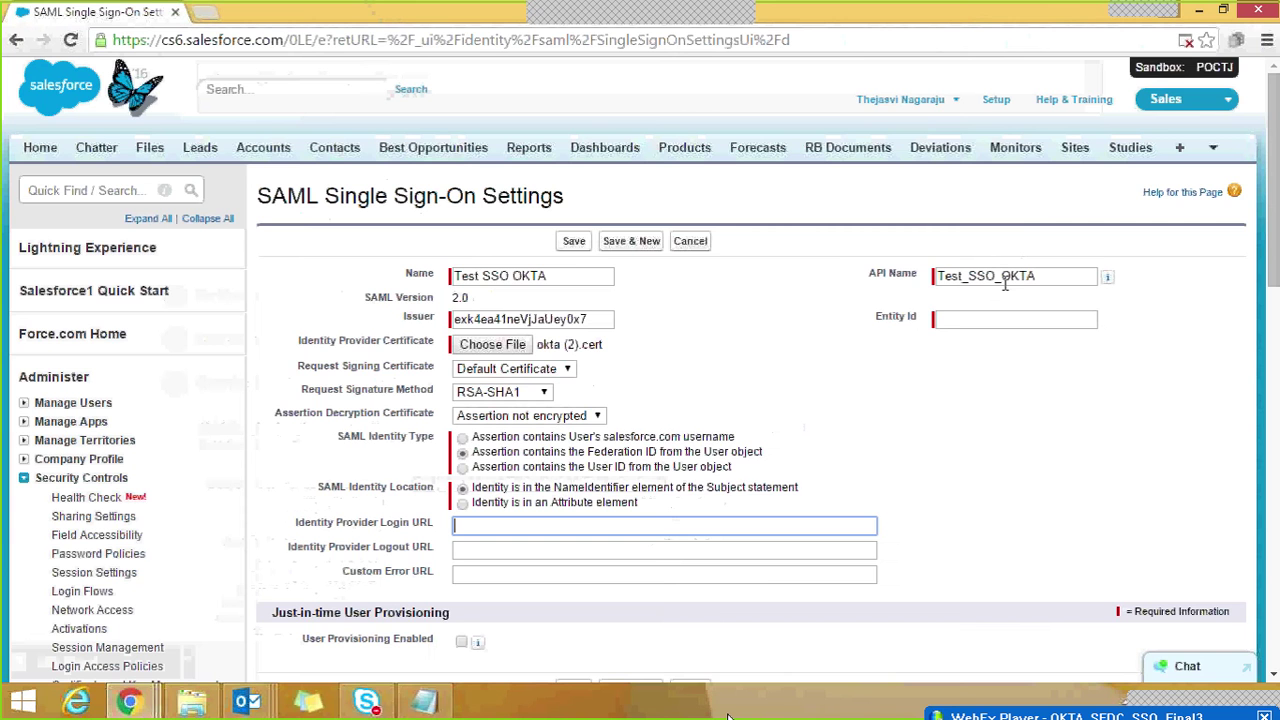
pyautogui.click(983, 318)
pyautogui.hotkey('ctrl', 'v')
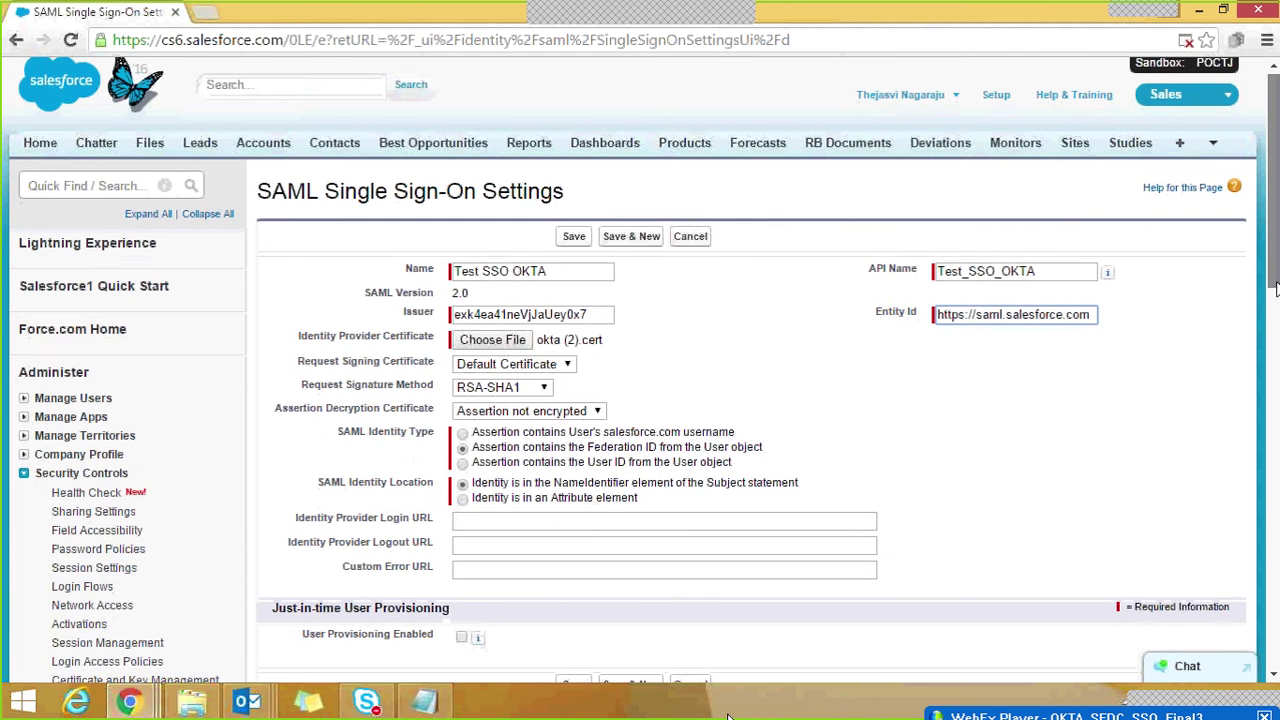
pyautogui.moveTo(1275, 274); pyautogui.dragTo(1275, 345)
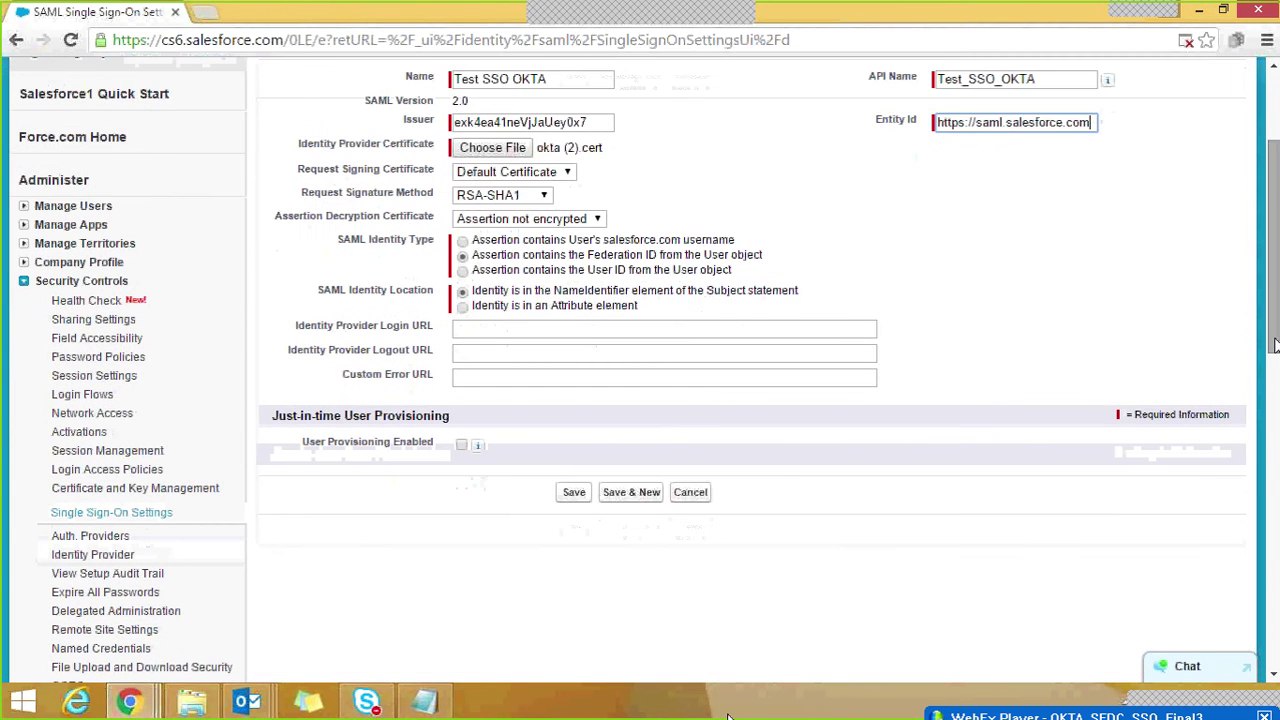
pyautogui.hotkey('alt', 'Tab')
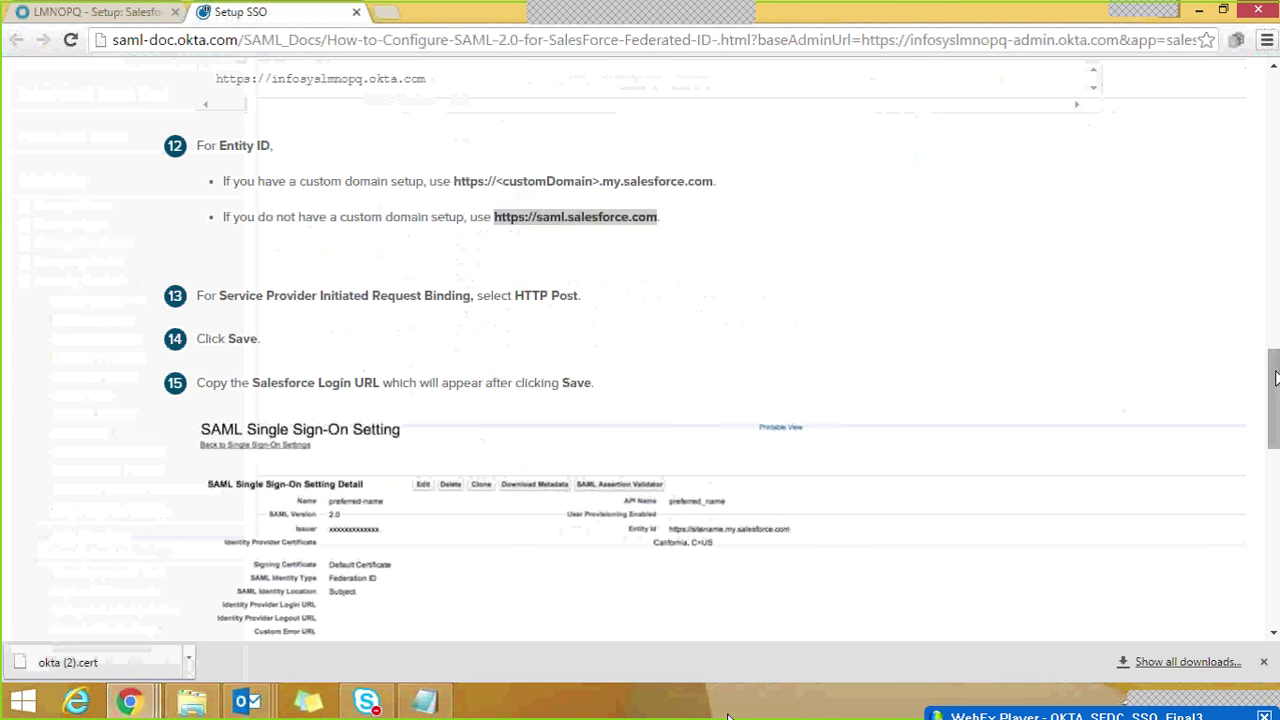
# Step: Paste the Okta login URL from guide step 10 into Identity Provider Login URL
pyautogui.moveTo(1276, 383); pyautogui.dragTo(1276, 403)
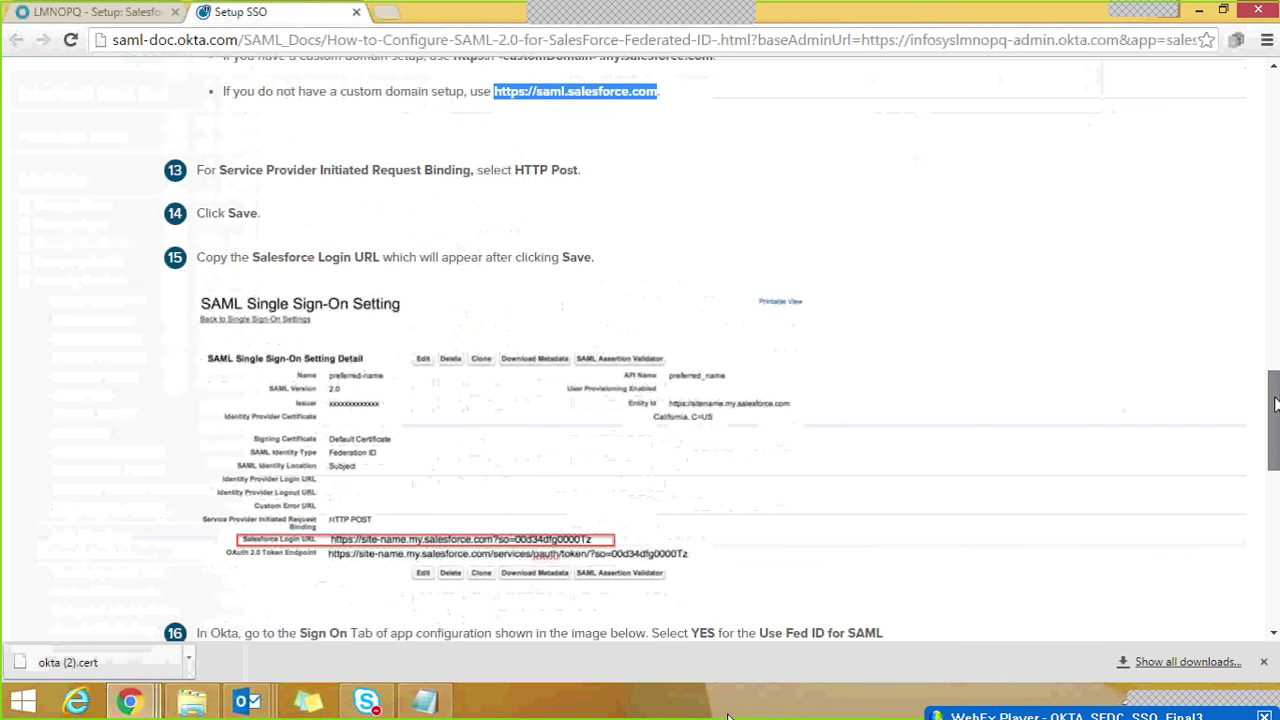
pyautogui.hotkey('alt', 'Tab')
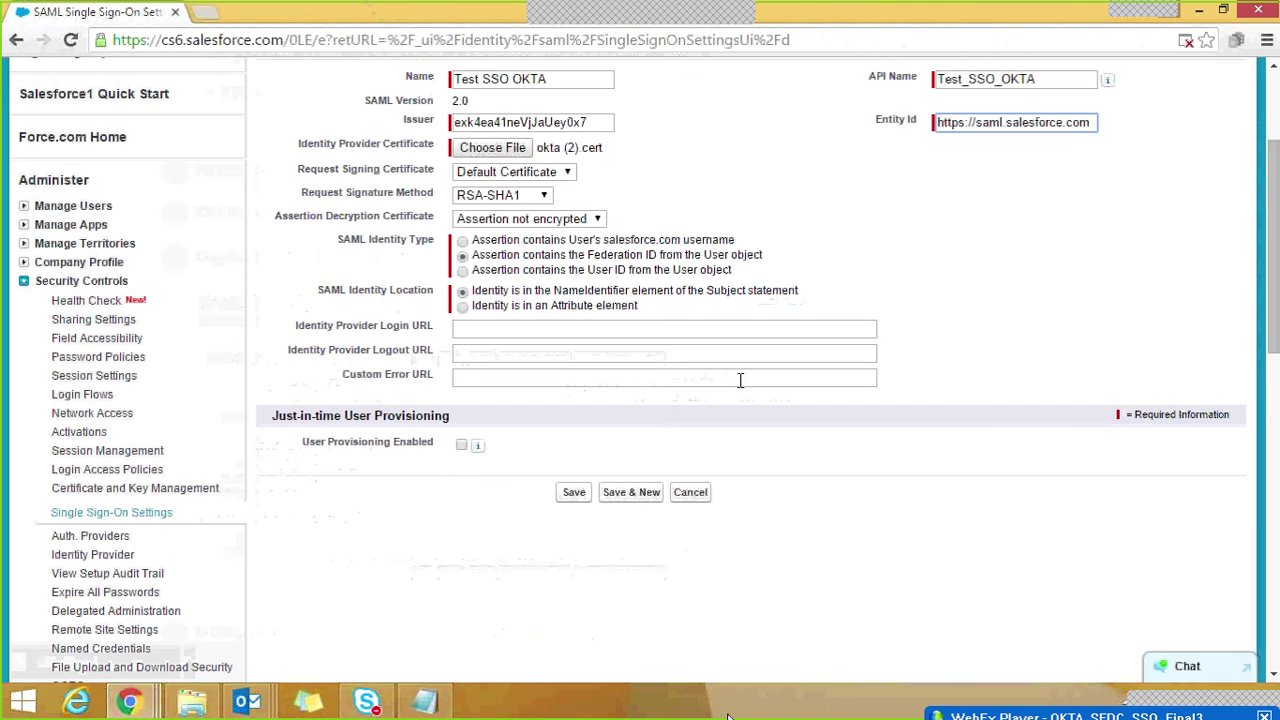
pyautogui.click(497, 329)
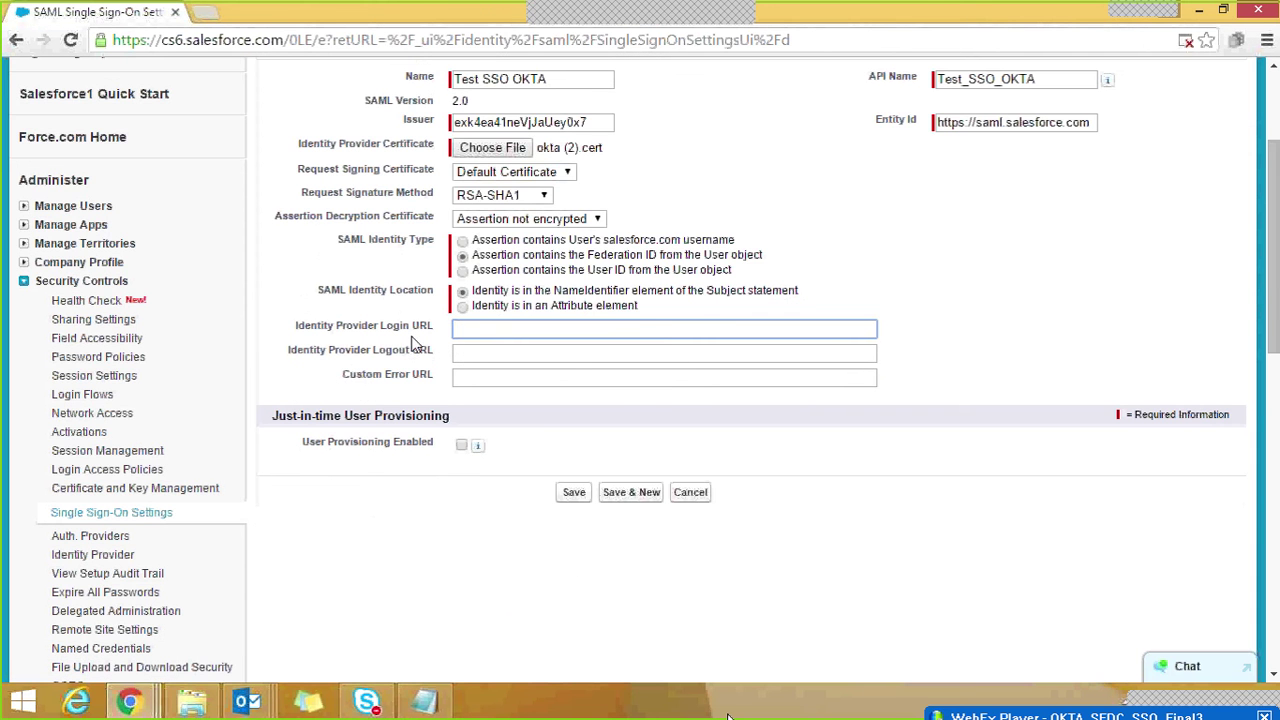
pyautogui.click(475, 351)
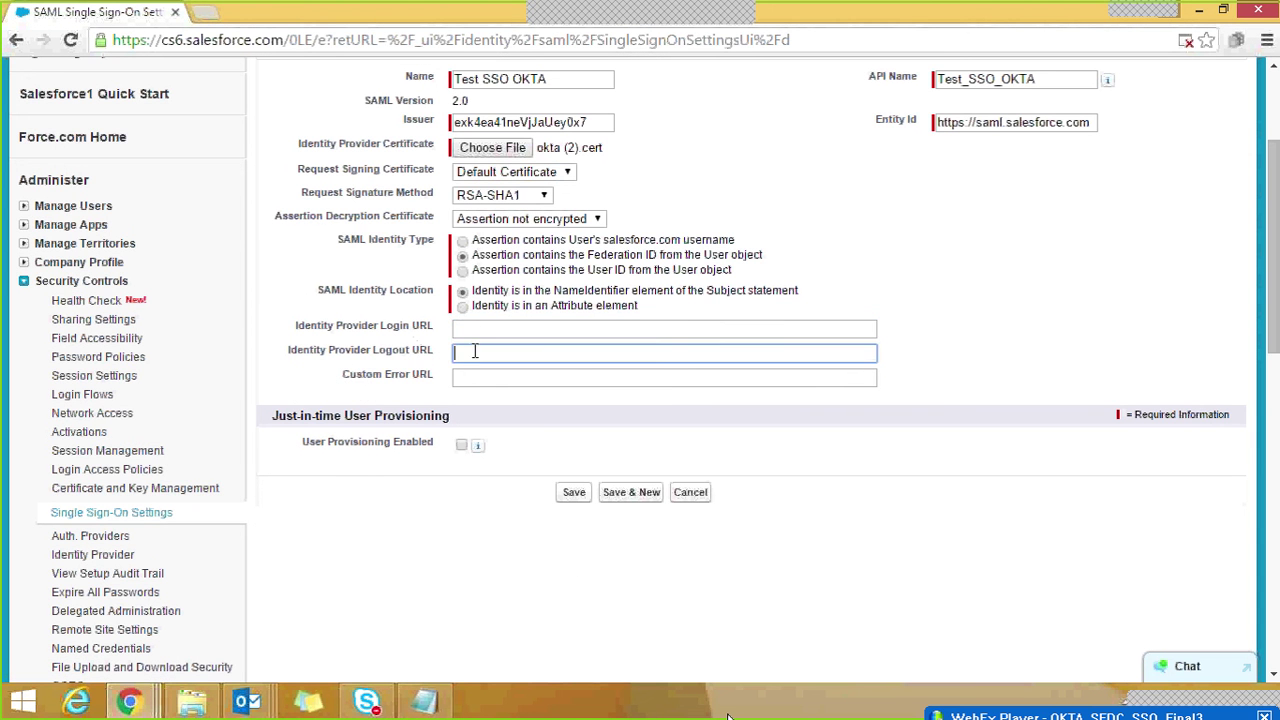
pyautogui.click(473, 330)
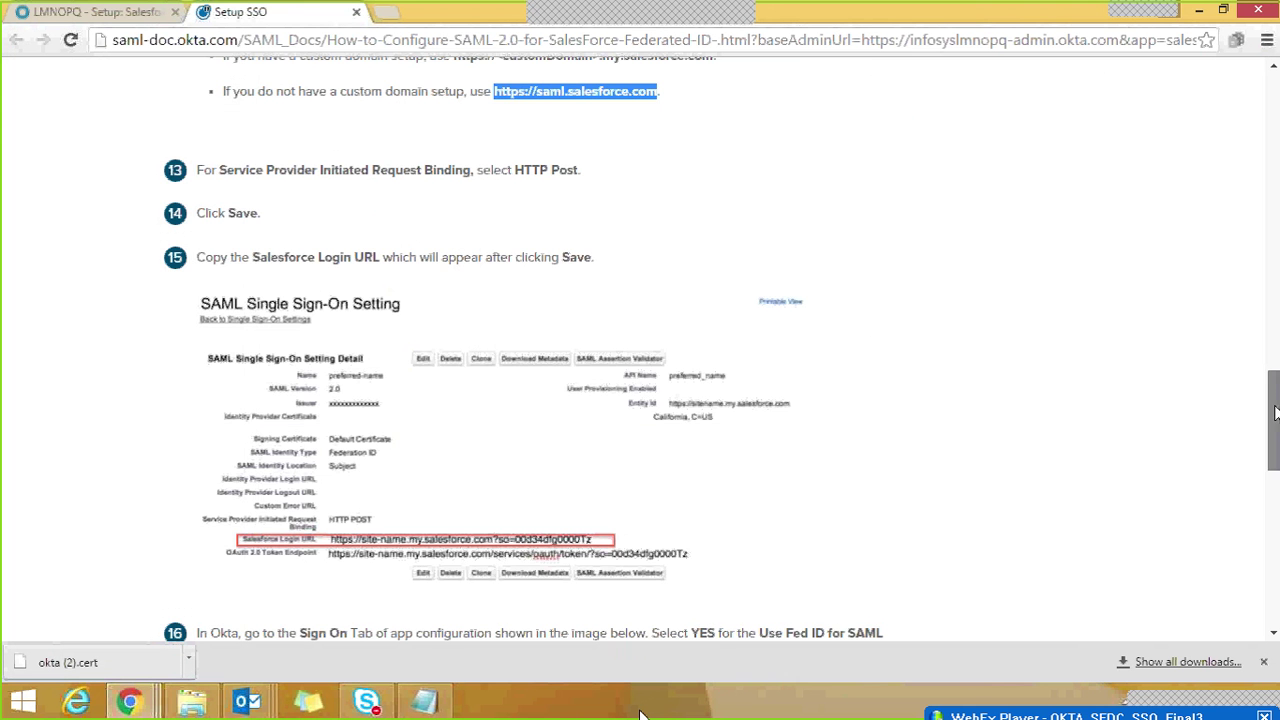
pyautogui.moveTo(1274, 413); pyautogui.dragTo(1274, 333)
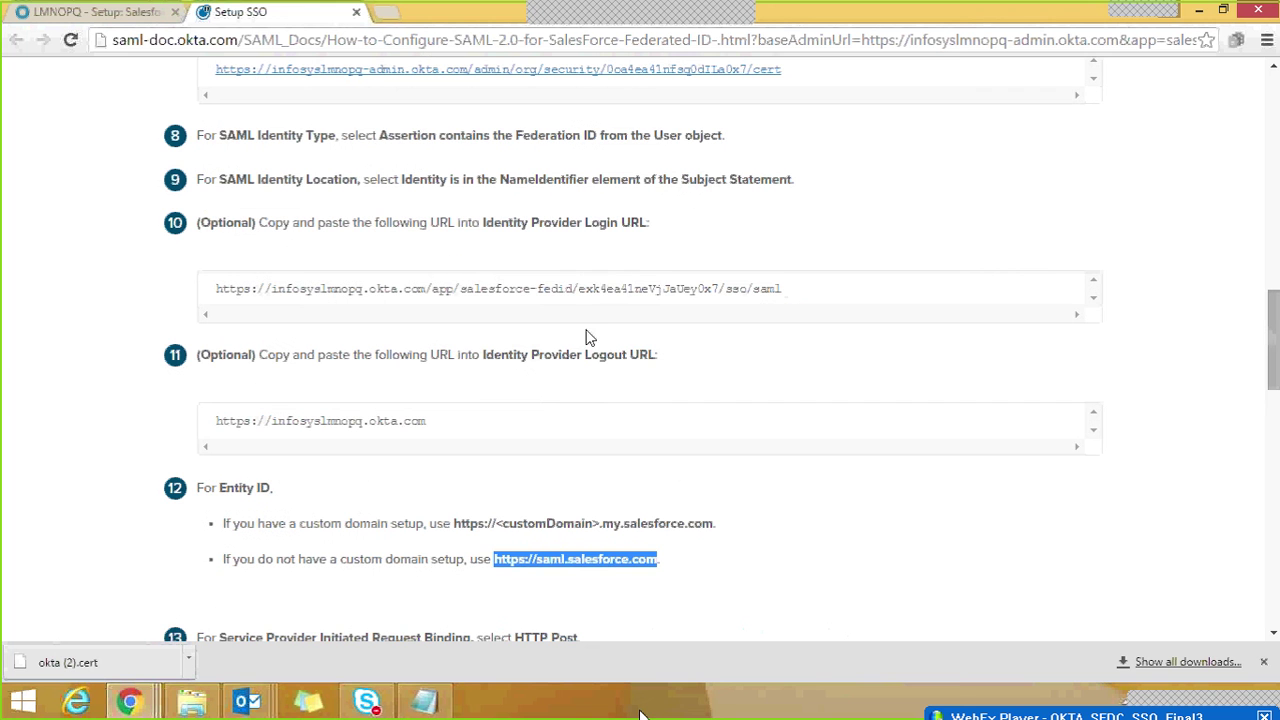
pyautogui.moveTo(784, 290); pyautogui.dragTo(212, 290)
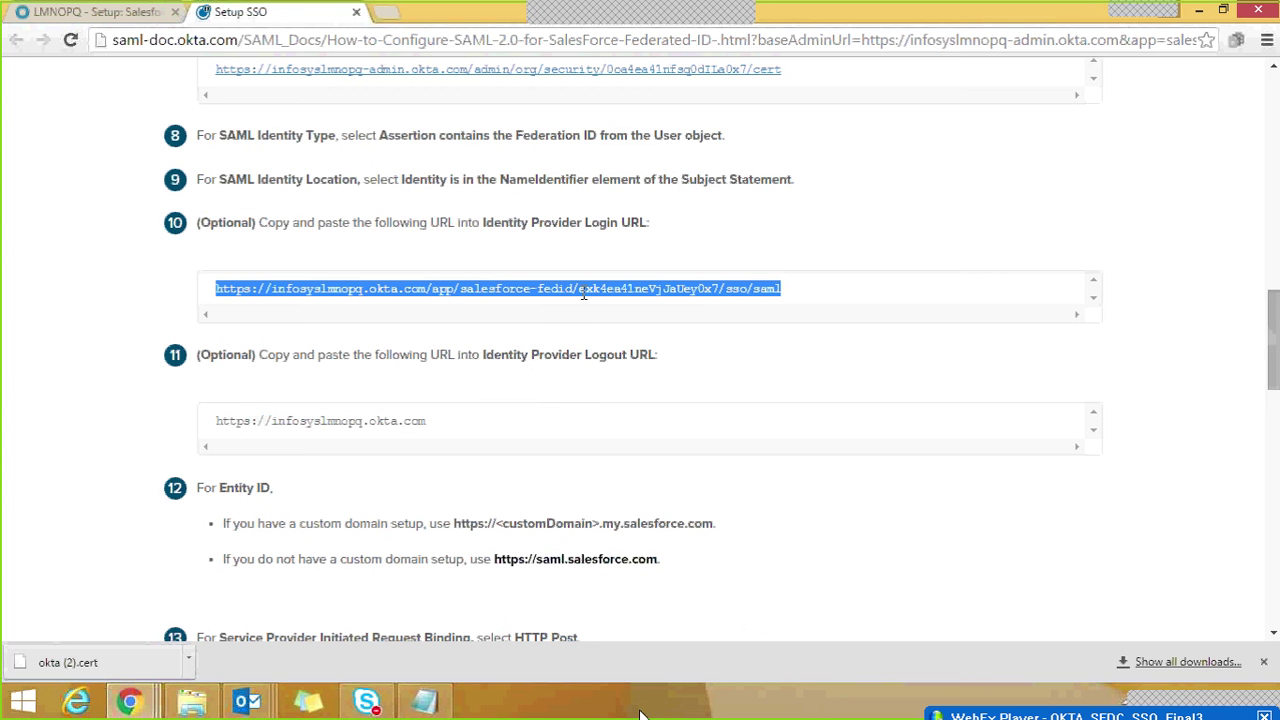
pyautogui.hotkey('alt', 'Tab')
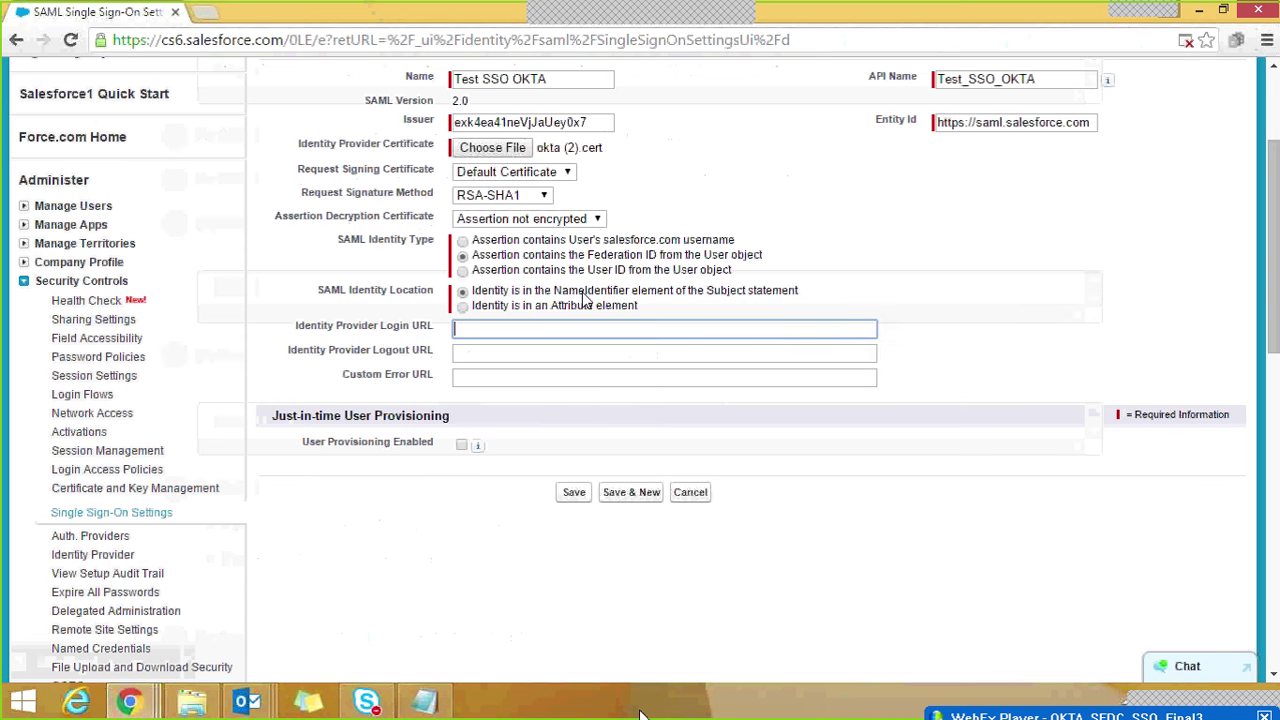
pyautogui.hotkey('ctrl', 'v')
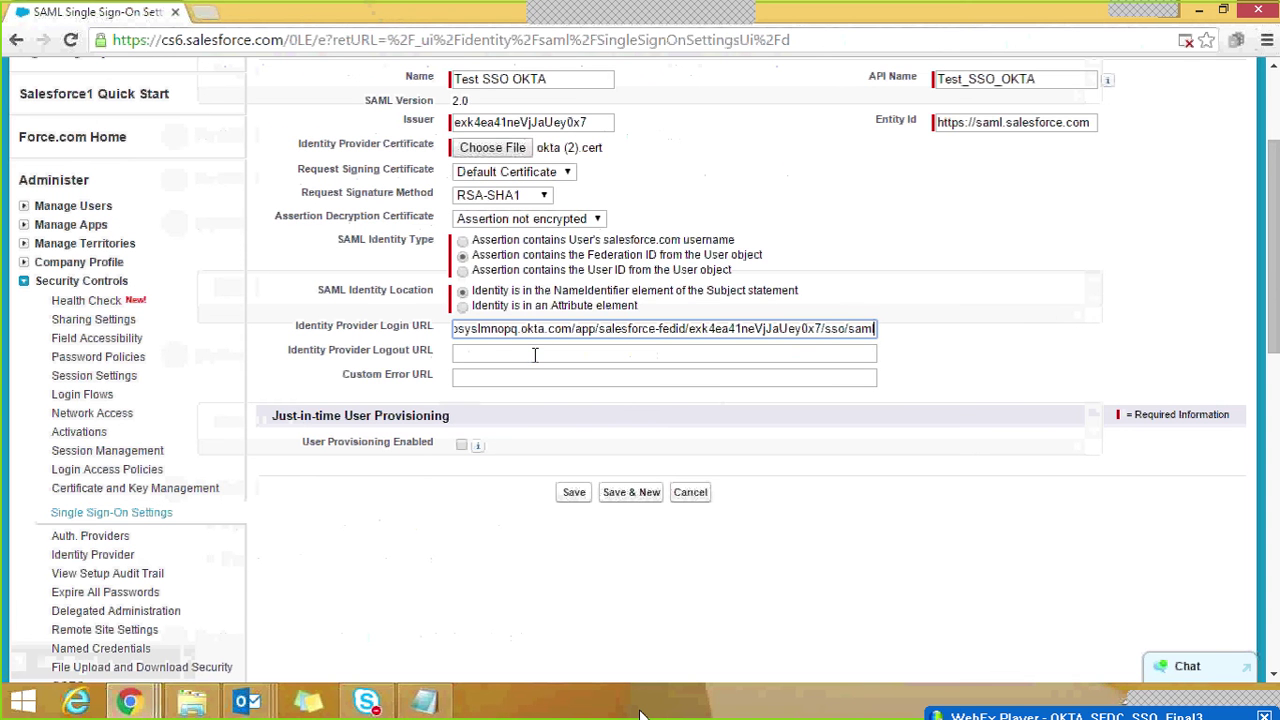
pyautogui.click(535, 355)
pyautogui.hotkey('alt', 'Tab')
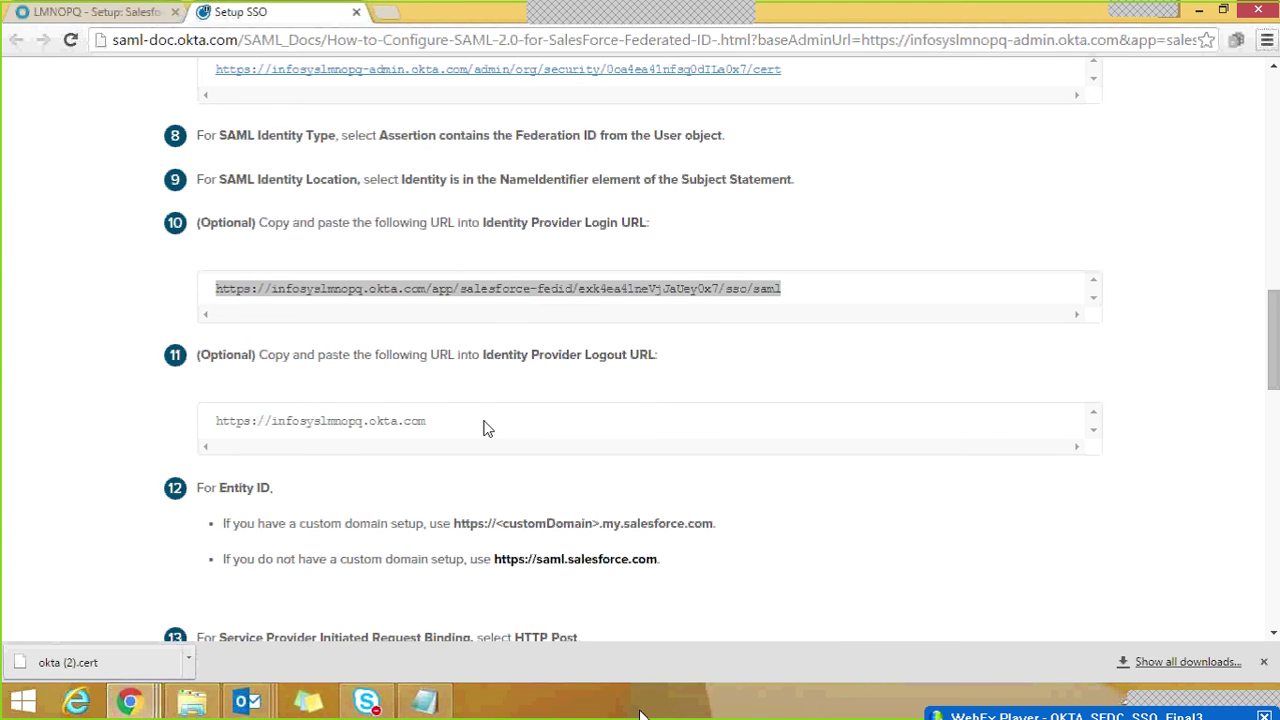
pyautogui.moveTo(429, 420); pyautogui.dragTo(214, 434)
pyautogui.hotkey('ctrl', 'c')
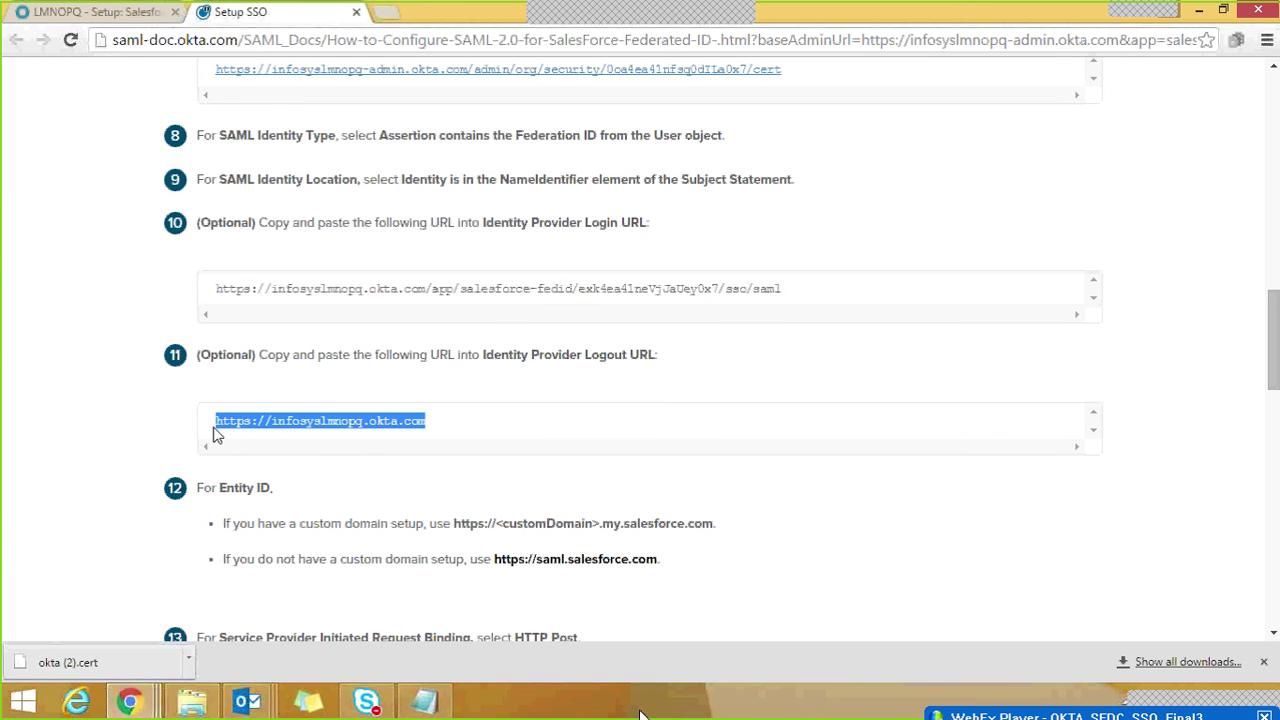
pyautogui.hotkey('alt', 'Tab')
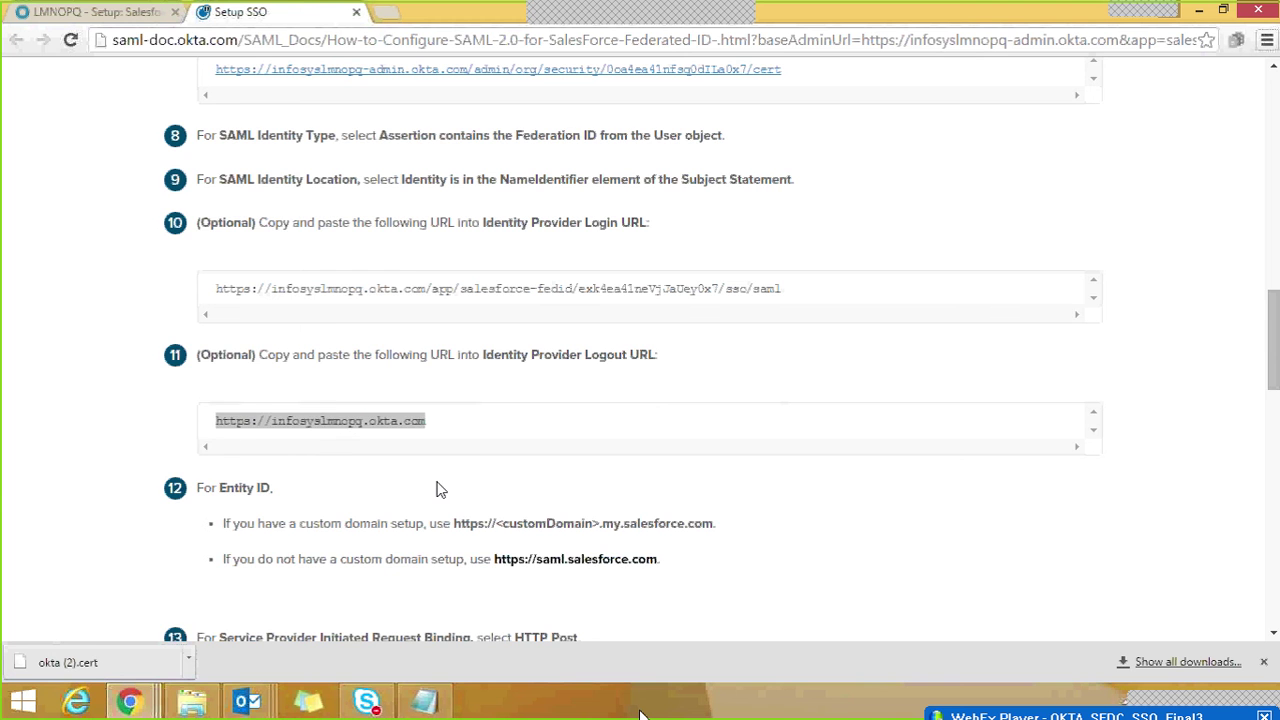
pyautogui.hotkey('ctrl', 'v')
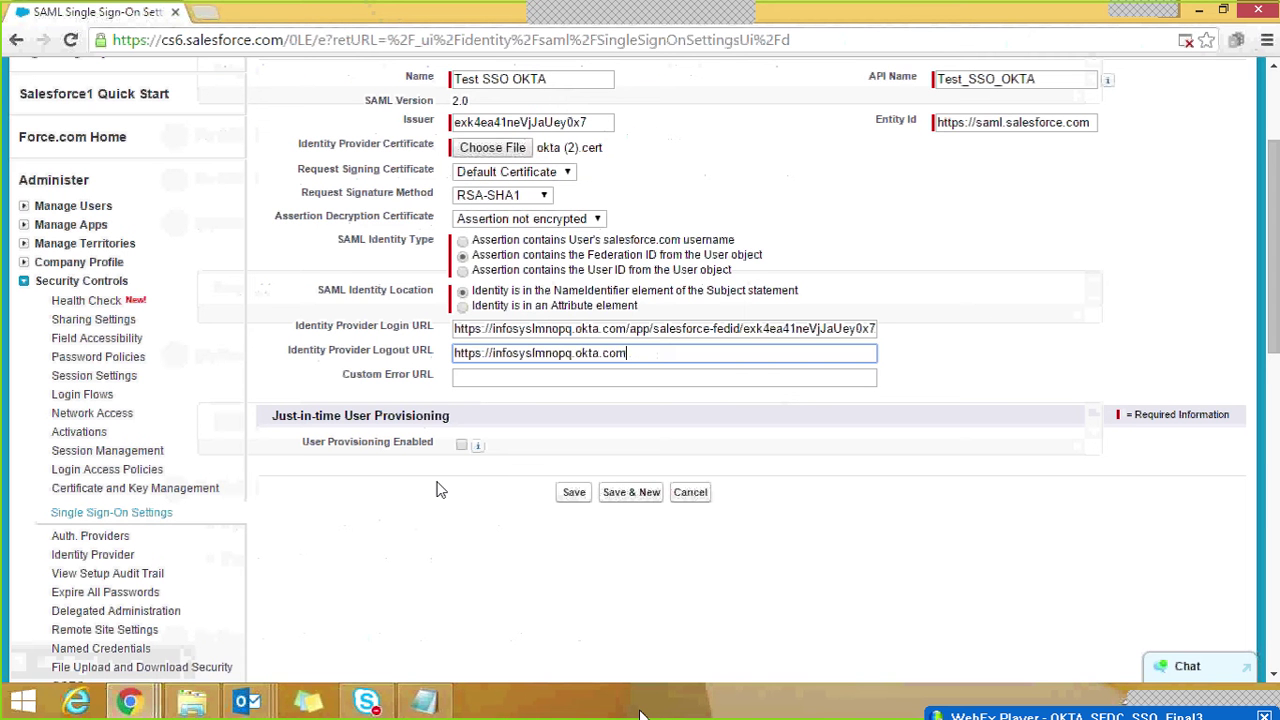
# Step: Save the Test SSO OKTA SAML settings and copy the Salesforce Login URL from Endpoints
pyautogui.click(572, 493)
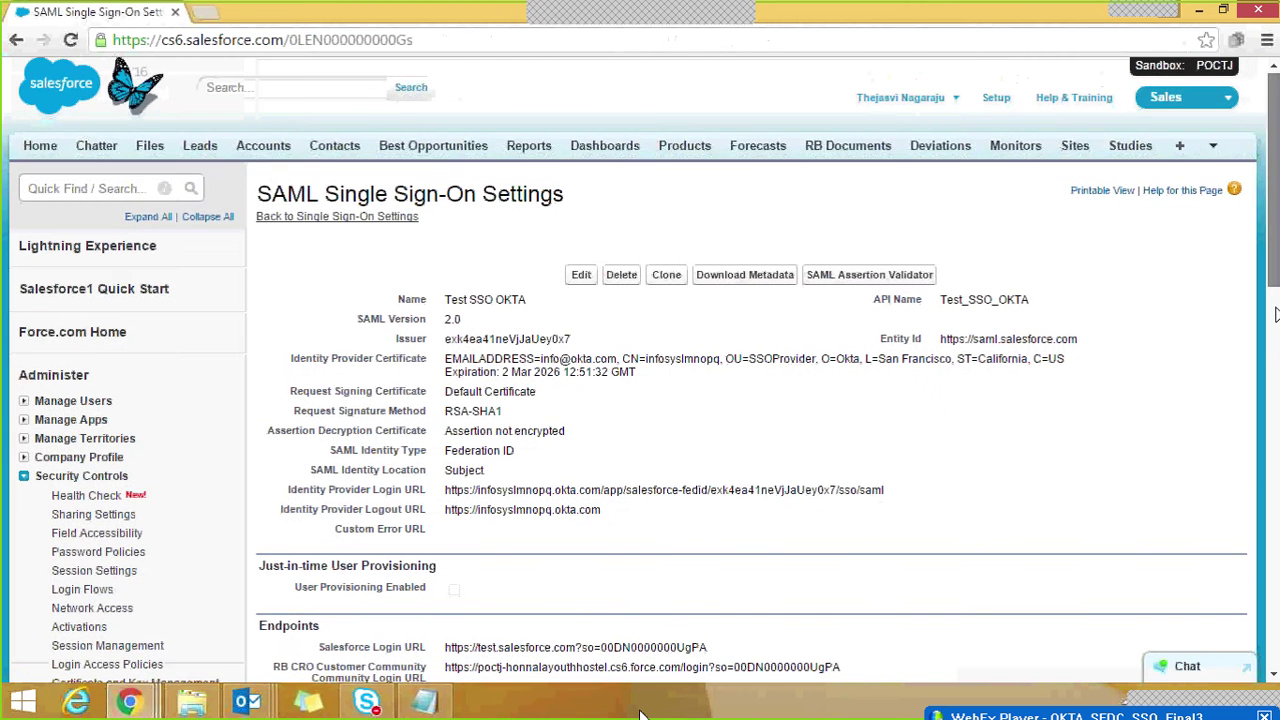
pyautogui.moveTo(1275, 240); pyautogui.dragTo(1275, 311)
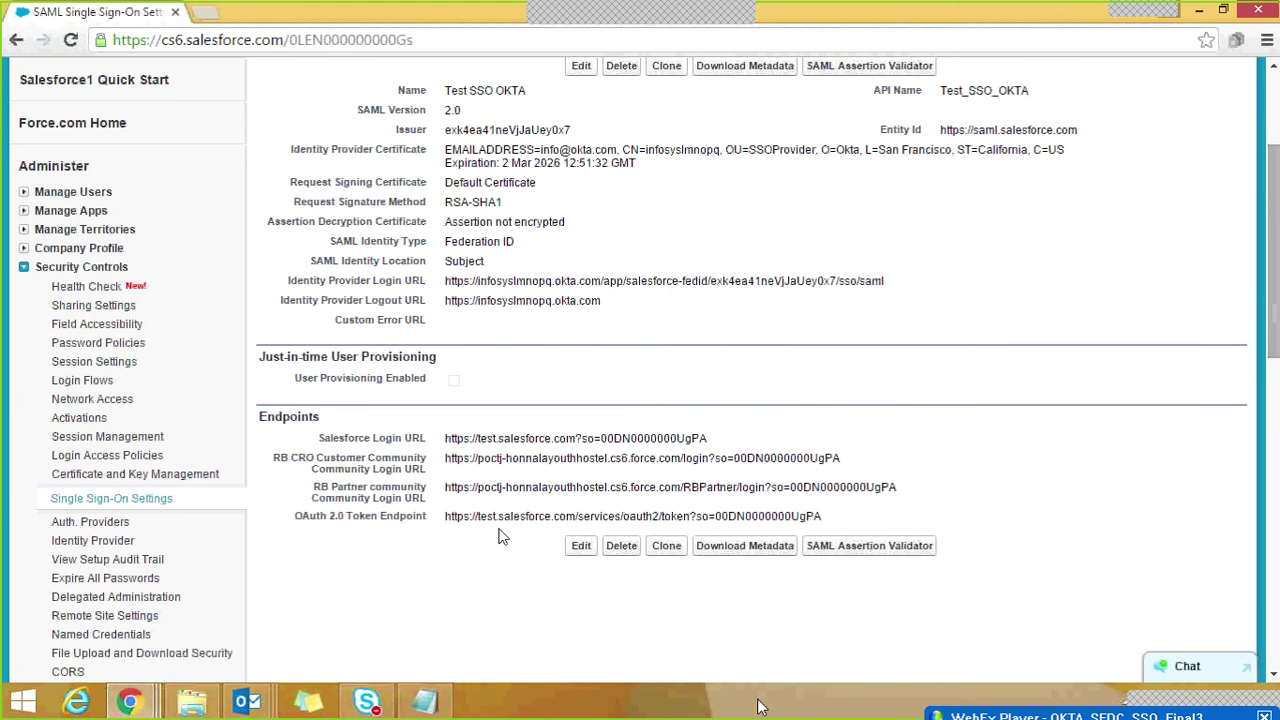
pyautogui.moveTo(446, 445); pyautogui.dragTo(712, 447)
pyautogui.hotkey('ctrl', 'c')
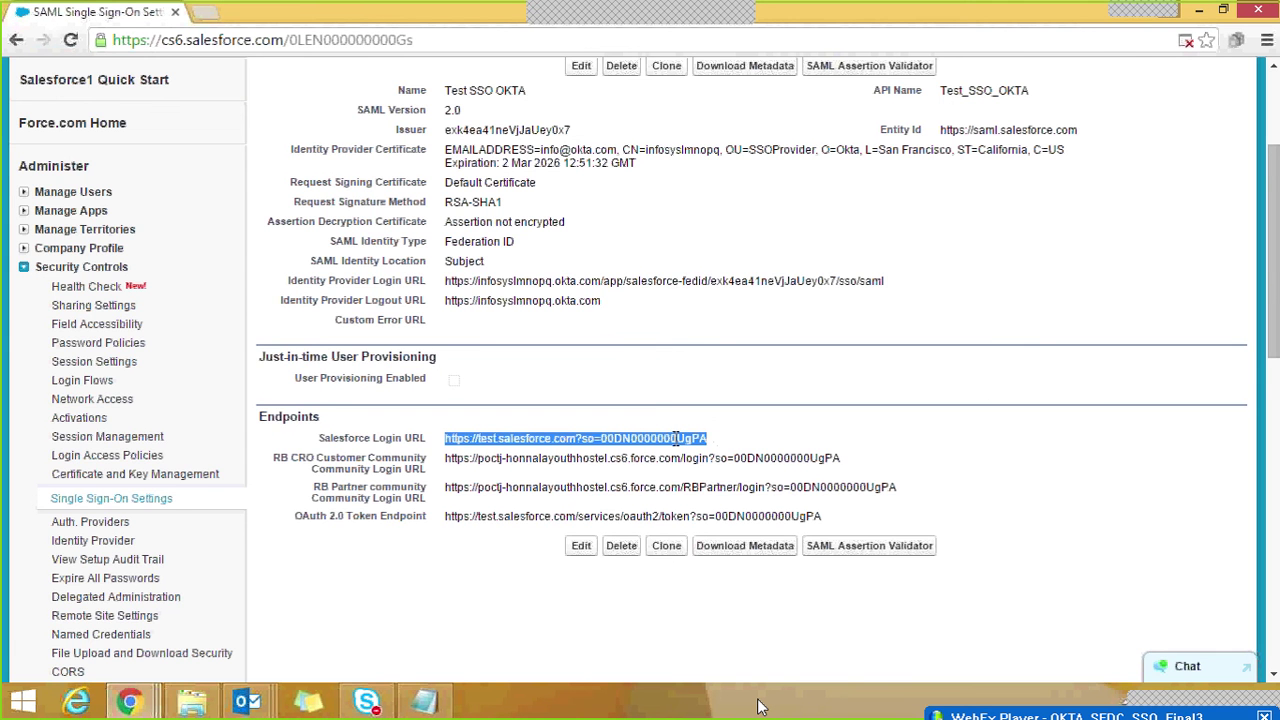
pyautogui.hotkey('ctrl', 'Tab')
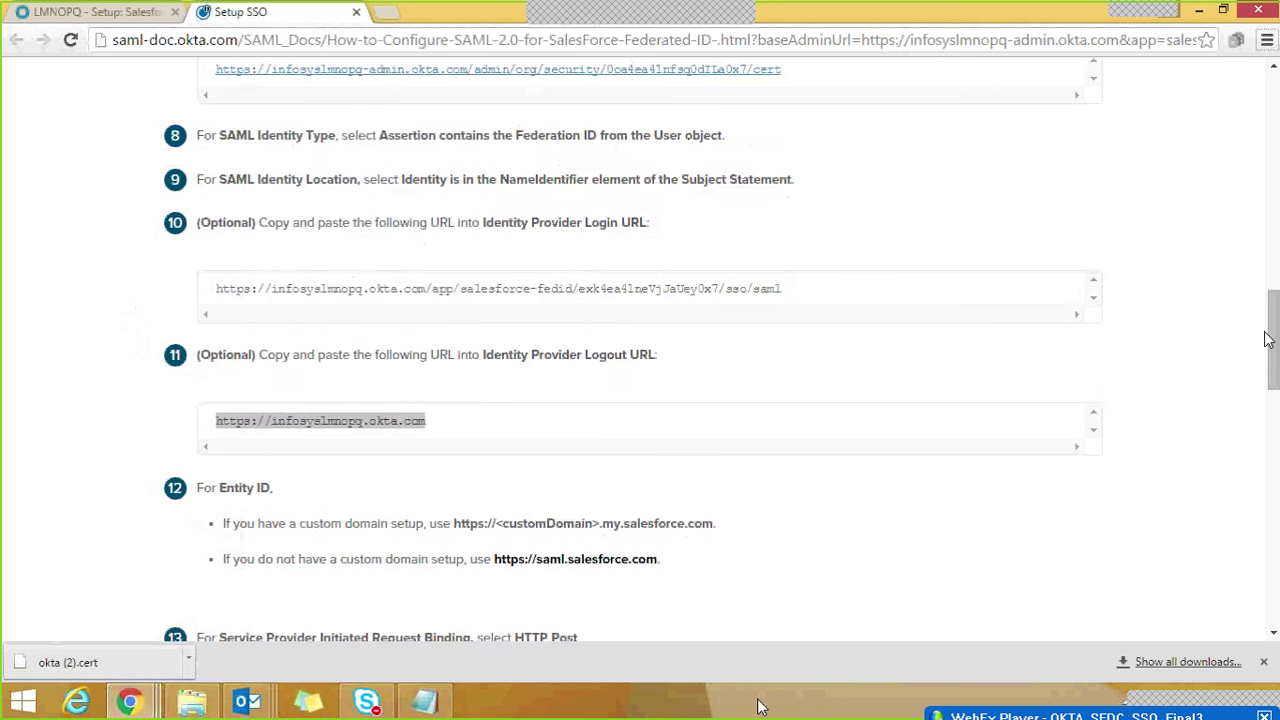
# Step: Review guide steps 16–20, then return to the Salesforce app's Sign-On Options in Okta admin
pyautogui.scroll(-1, 1275, 345)
pyautogui.moveTo(1275, 384); pyautogui.dragTo(1277, 572)
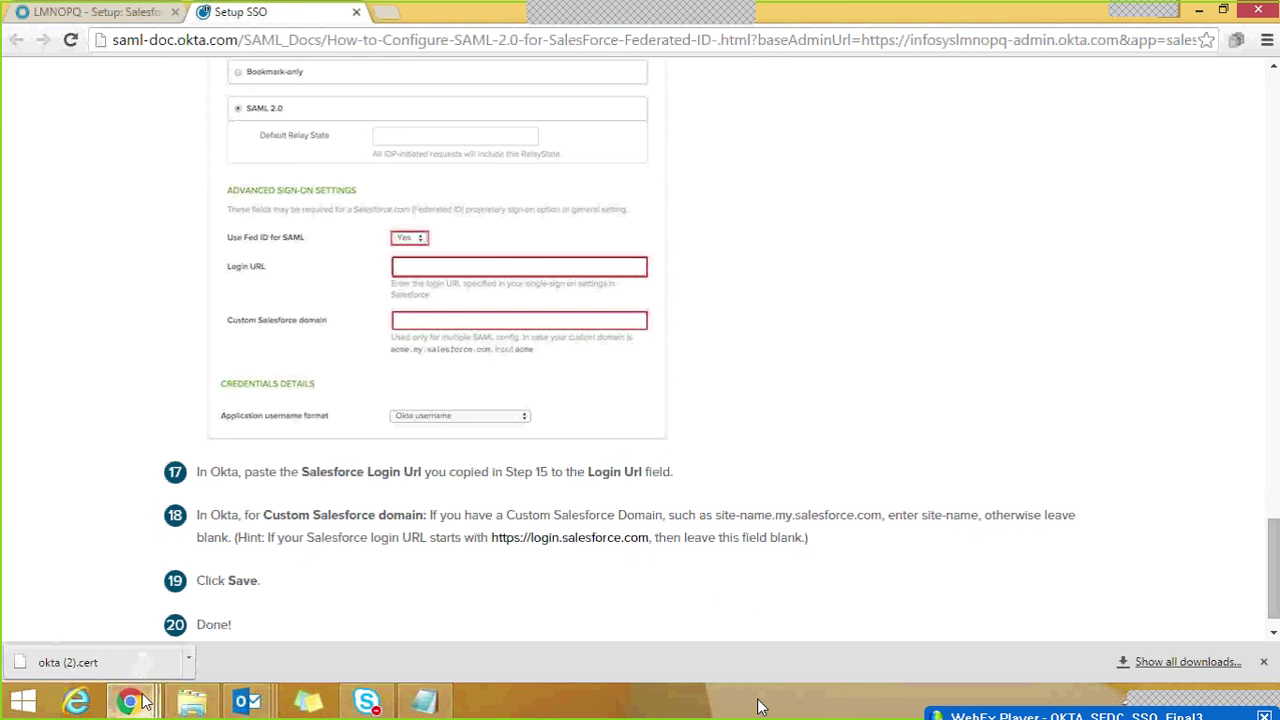
pyautogui.click(76, 16)
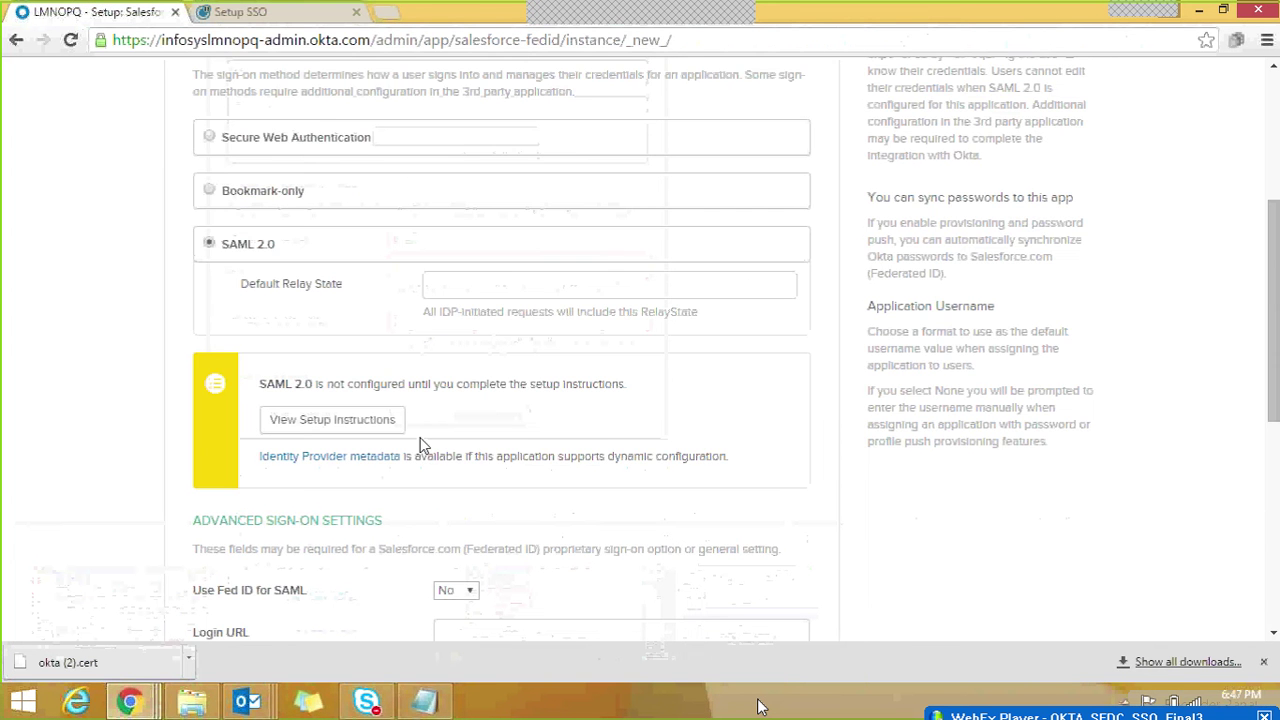
# Step: Set Use Fed ID for SAML to Yes, paste the Salesforce Login URL, and continue to Provisioning
pyautogui.scroll(-3, 420, 445)
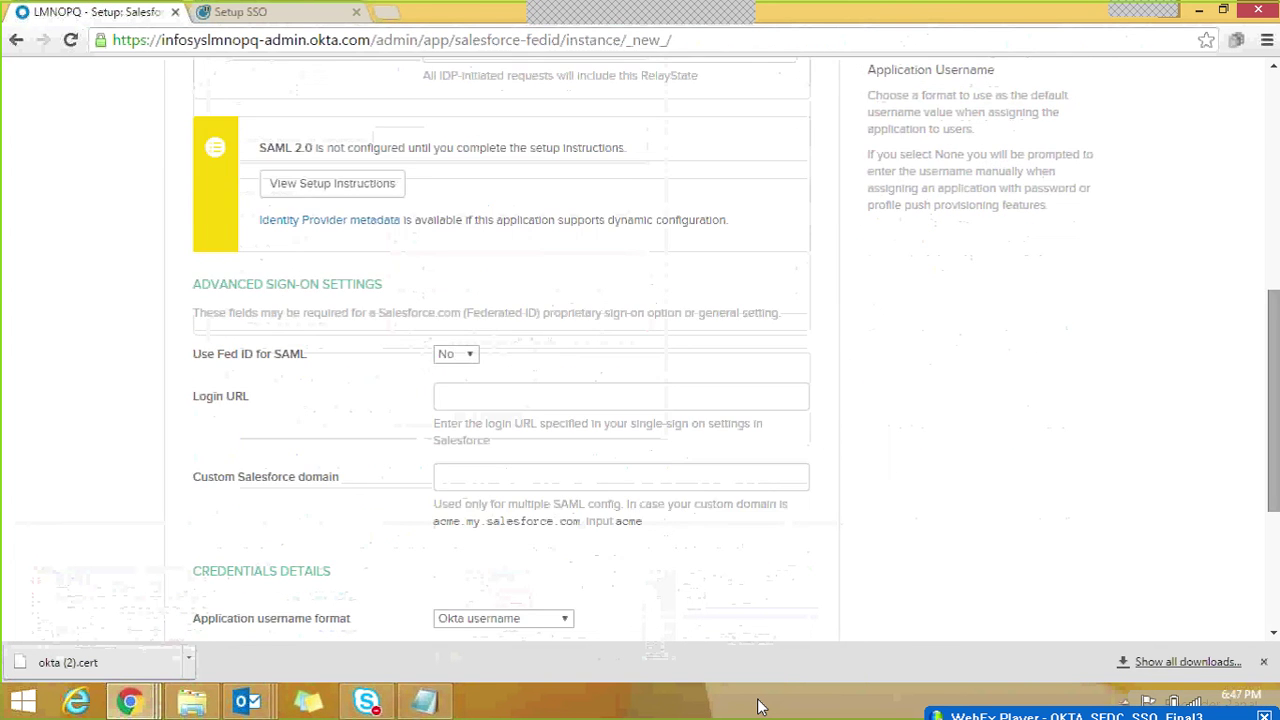
pyautogui.click(471, 357)
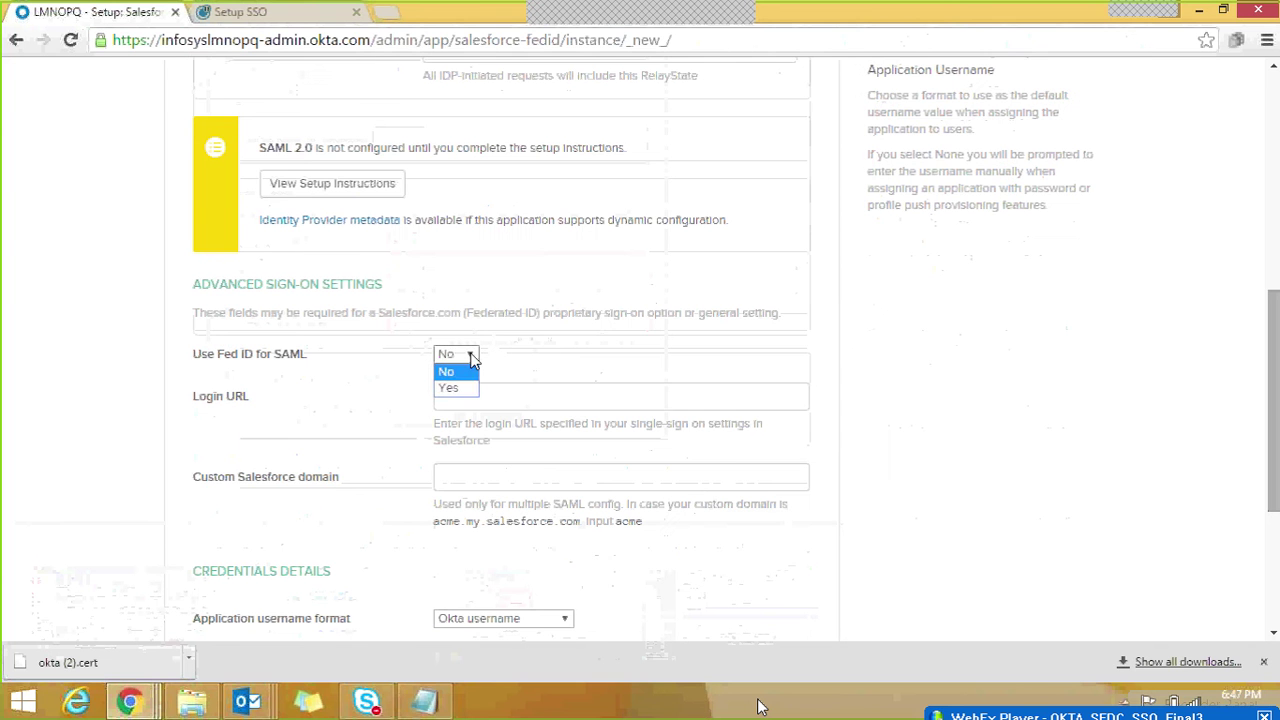
pyautogui.click(456, 389)
pyautogui.click(457, 391)
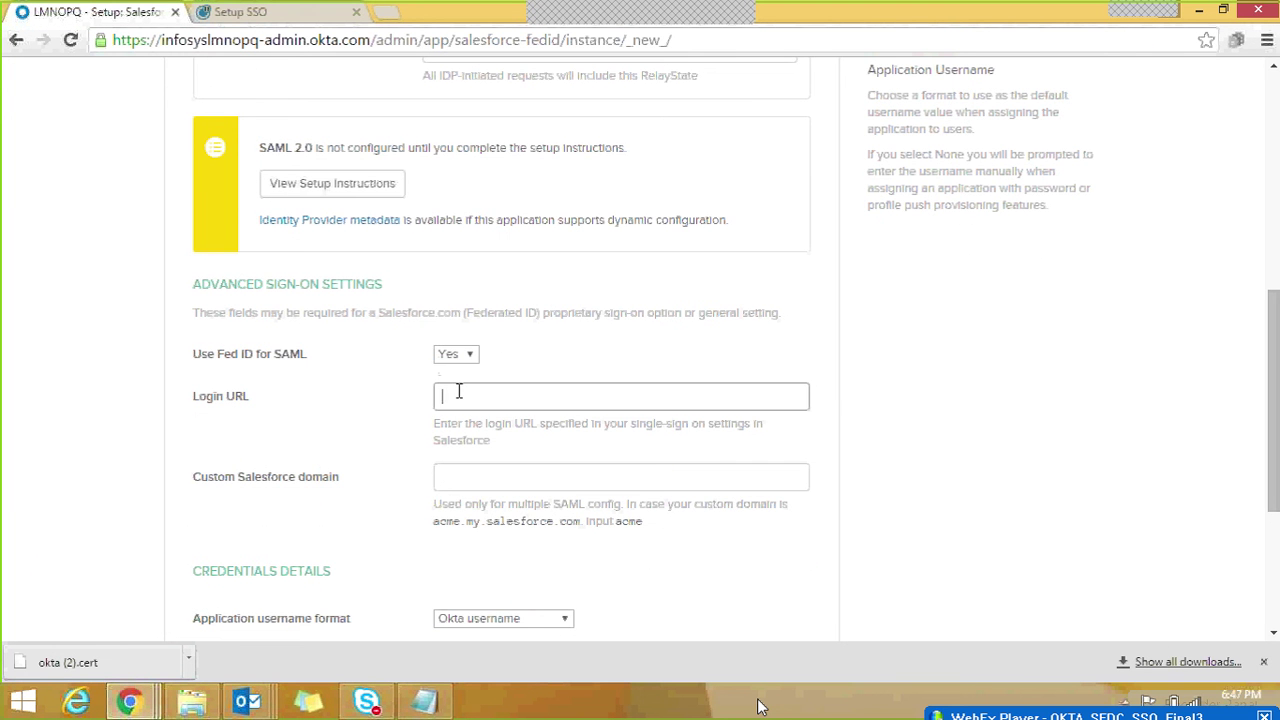
pyautogui.hotkey('ctrl', 'v')
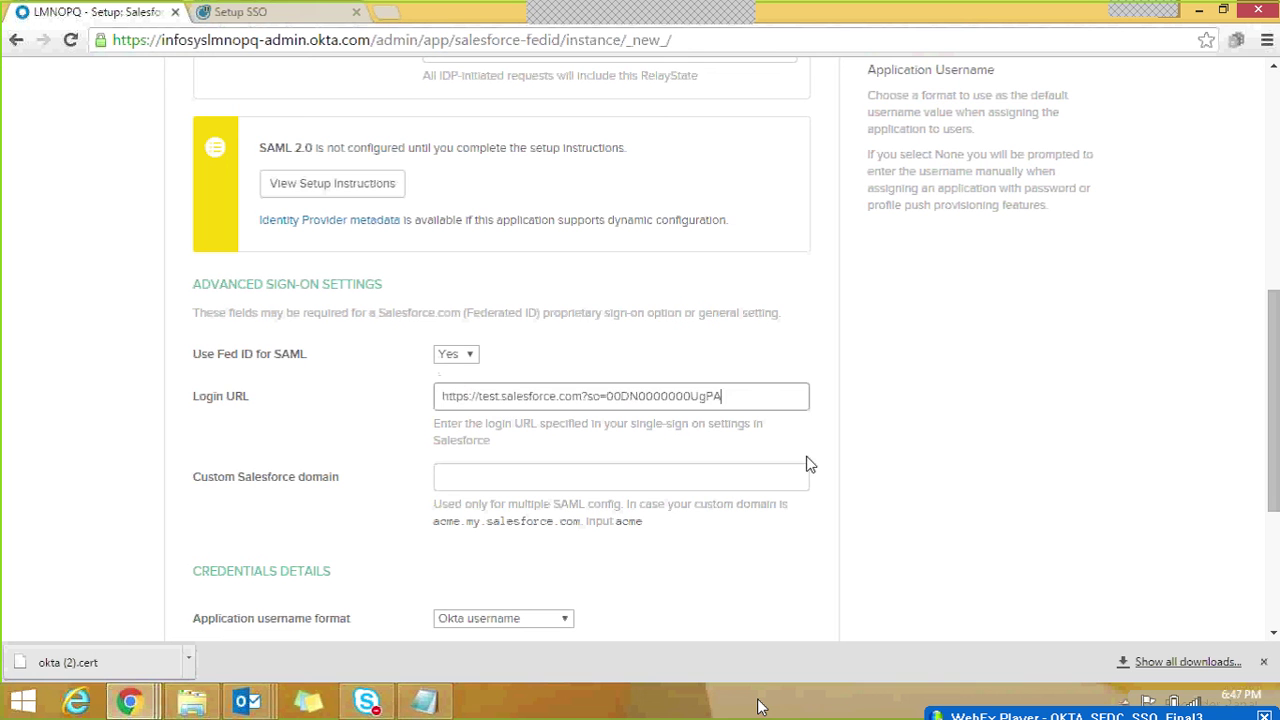
pyautogui.moveTo(734, 398); pyautogui.dragTo(644, 398)
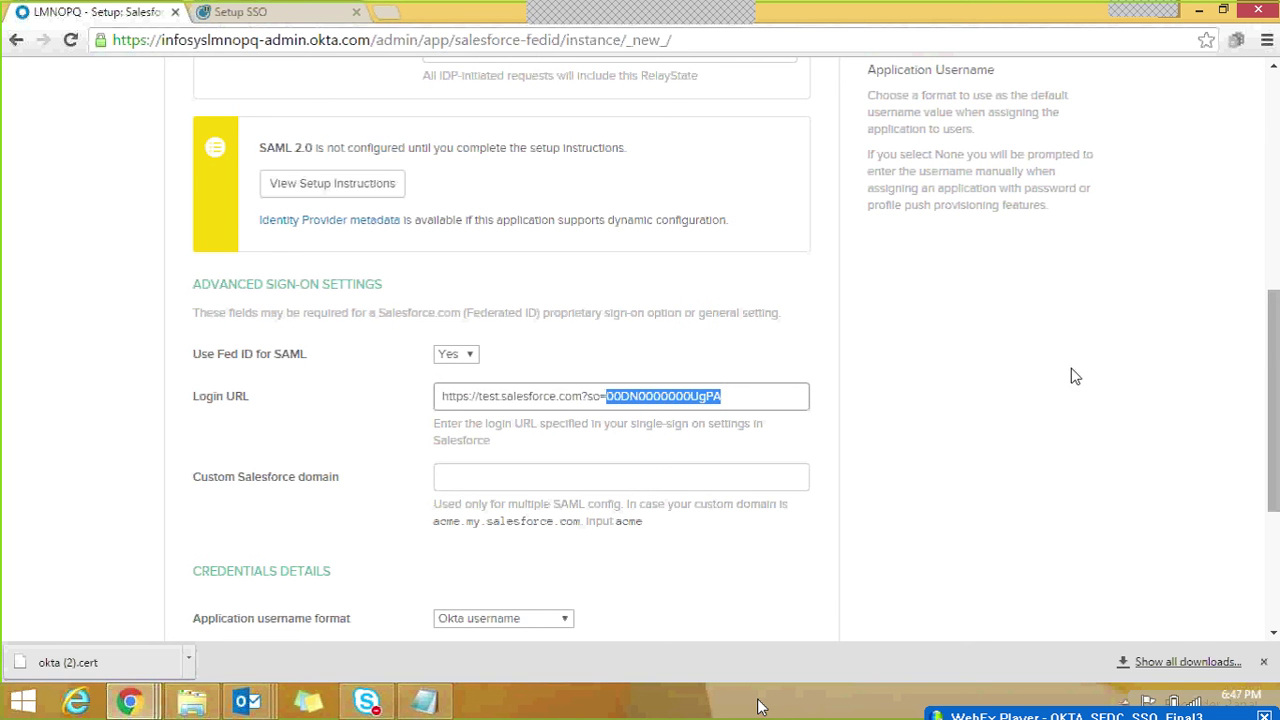
pyautogui.scroll(-2, 1075, 372)
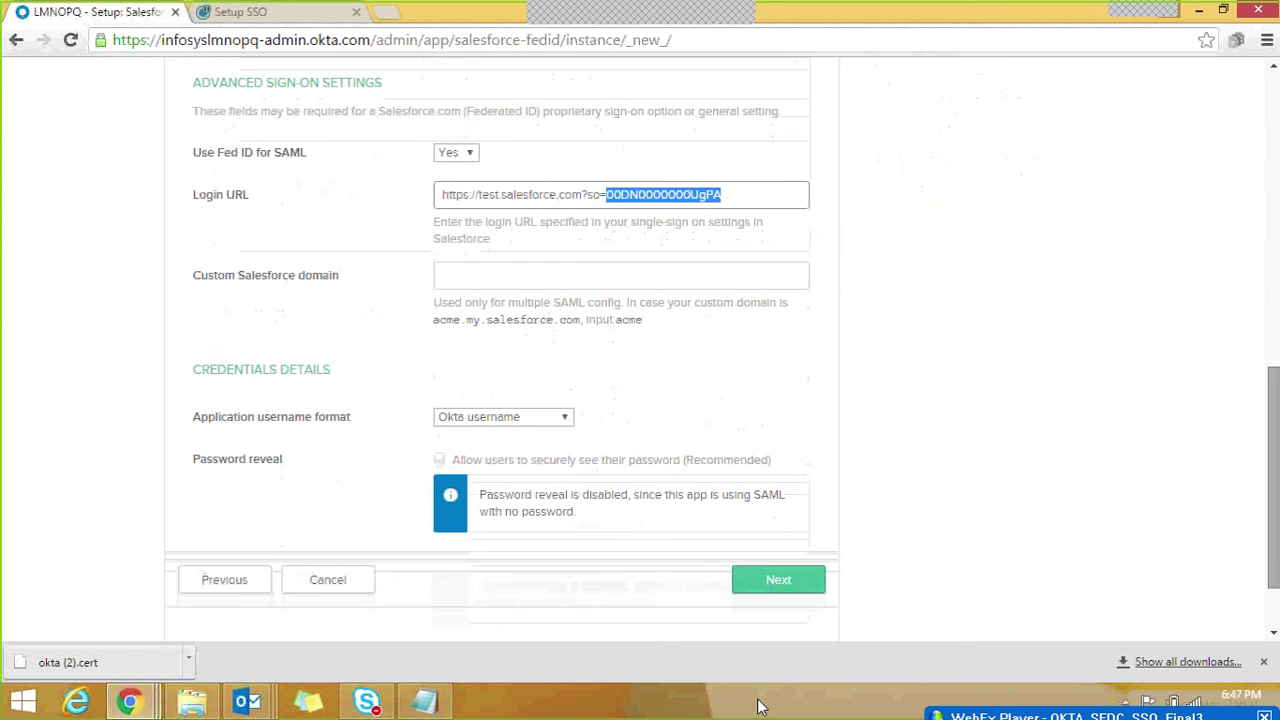
pyautogui.click(480, 282)
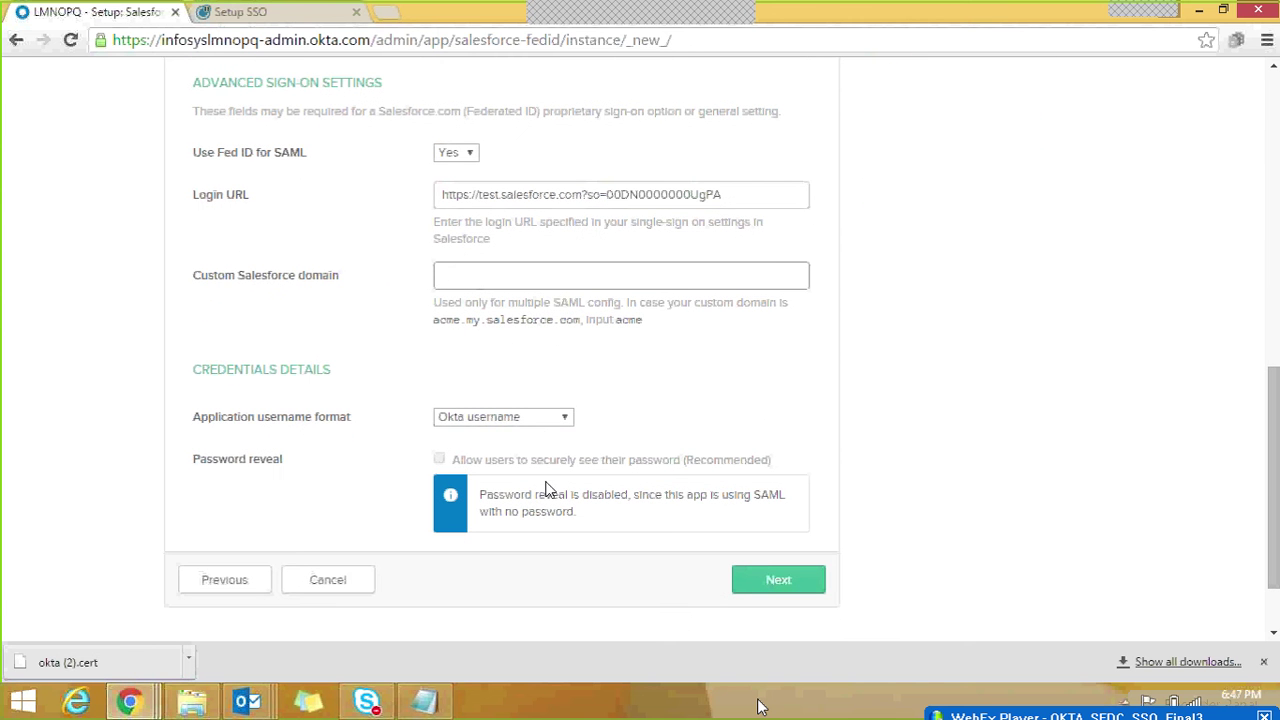
pyautogui.click(791, 587)
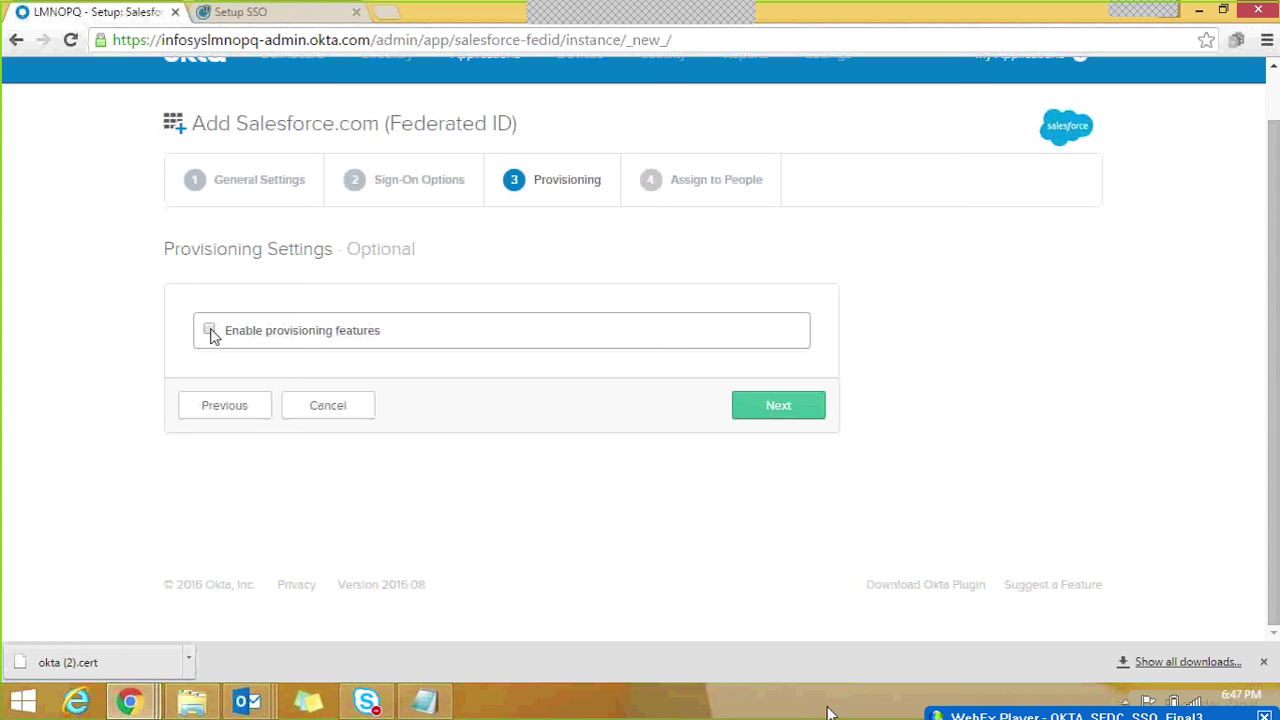
# Step: Enable provisioning features and paste the Salesforce admin username from the notes
pyautogui.click(210, 331)
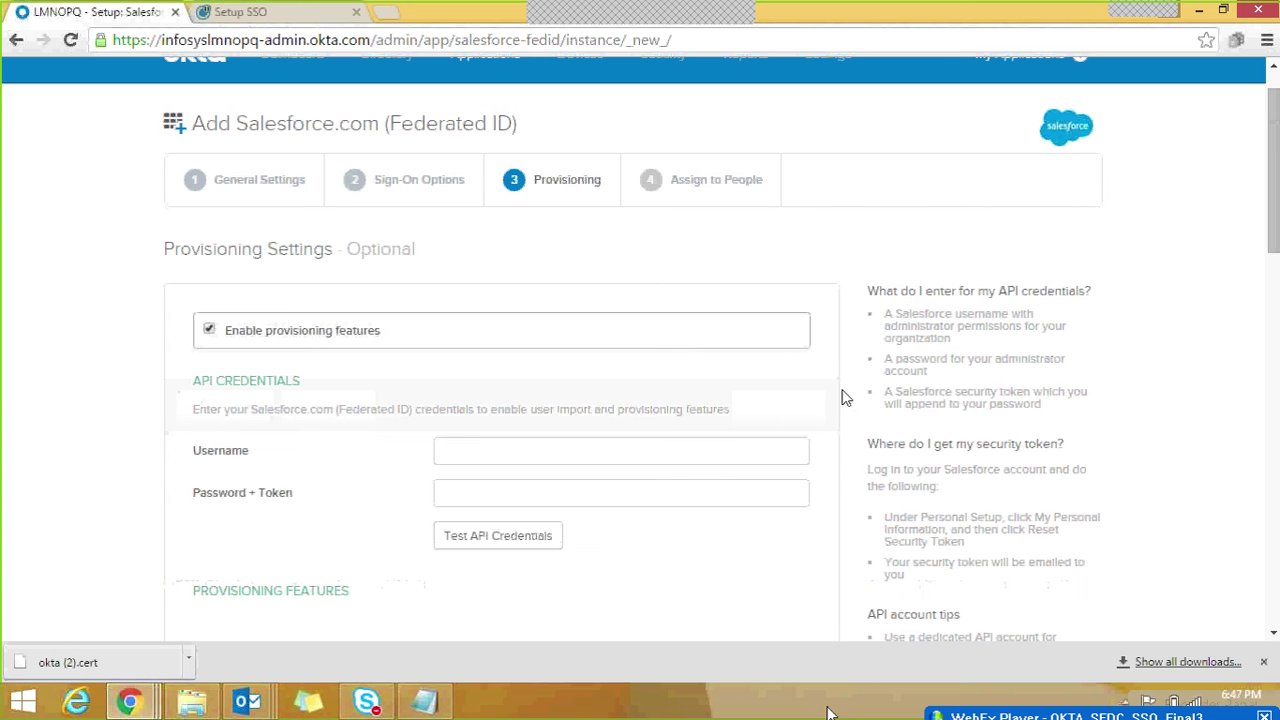
pyautogui.scroll(-2, 1276, 258)
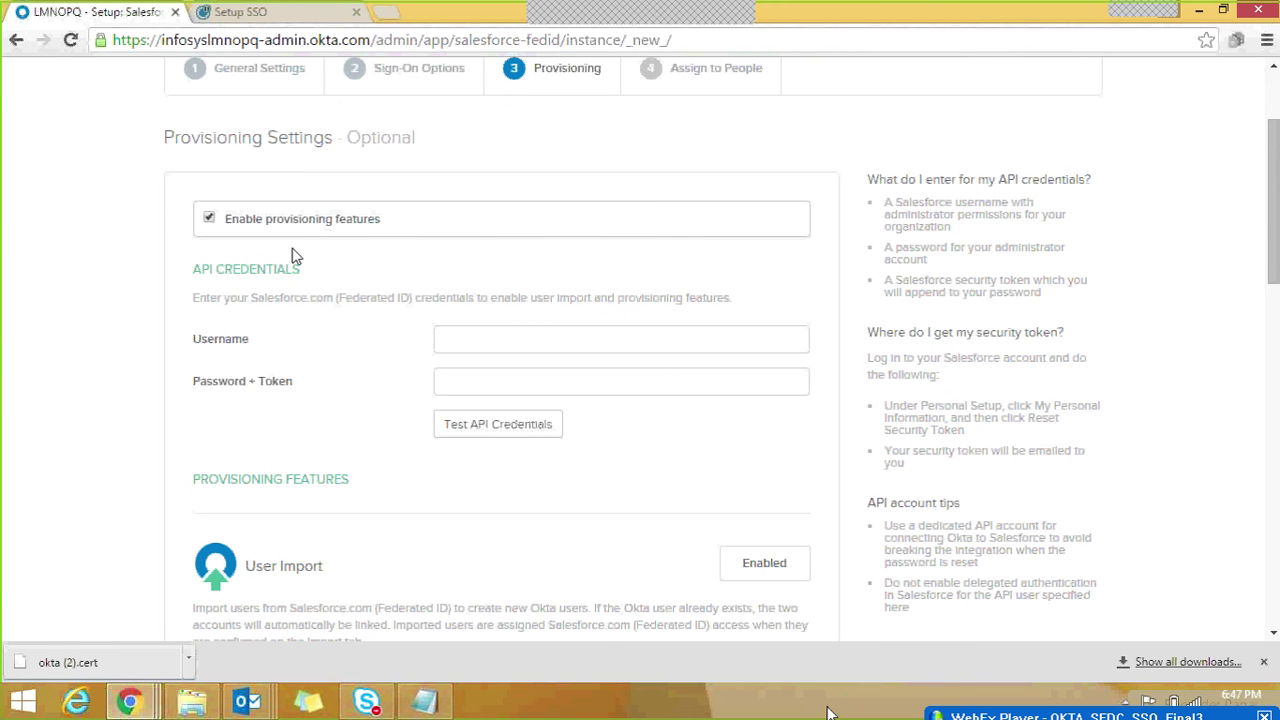
pyautogui.click(468, 338)
pyautogui.click(478, 376)
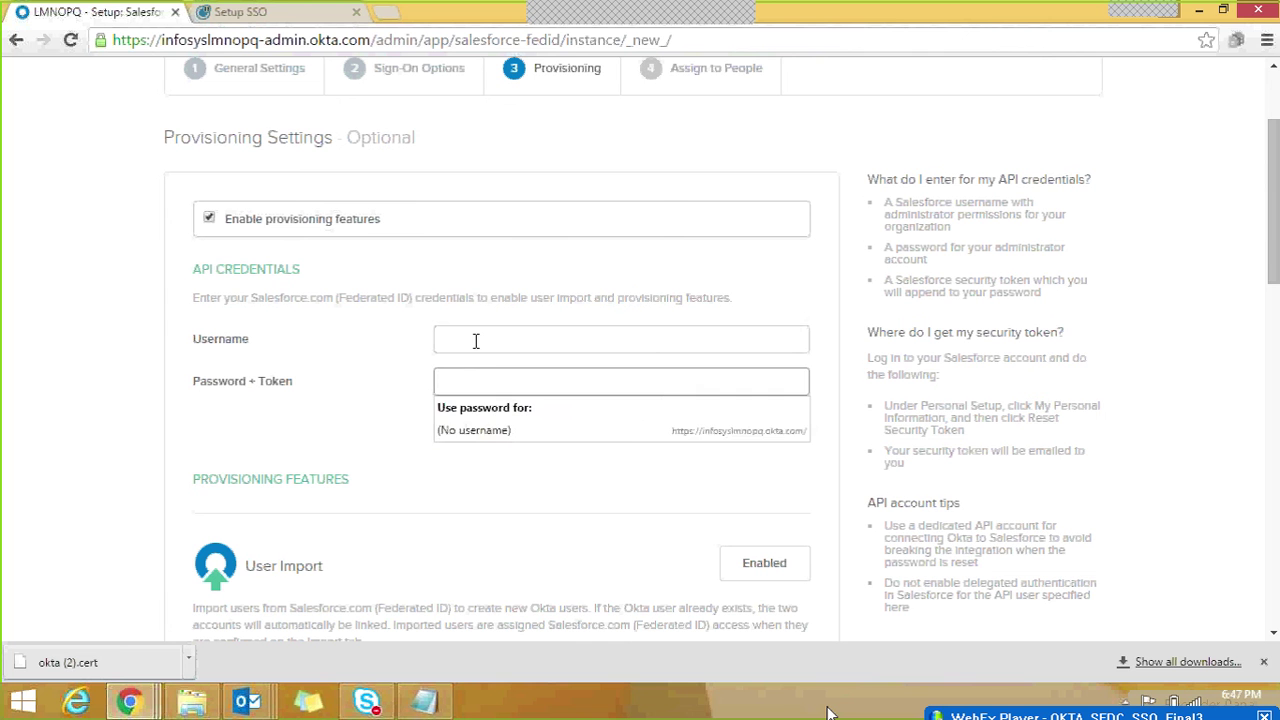
pyautogui.click(475, 340)
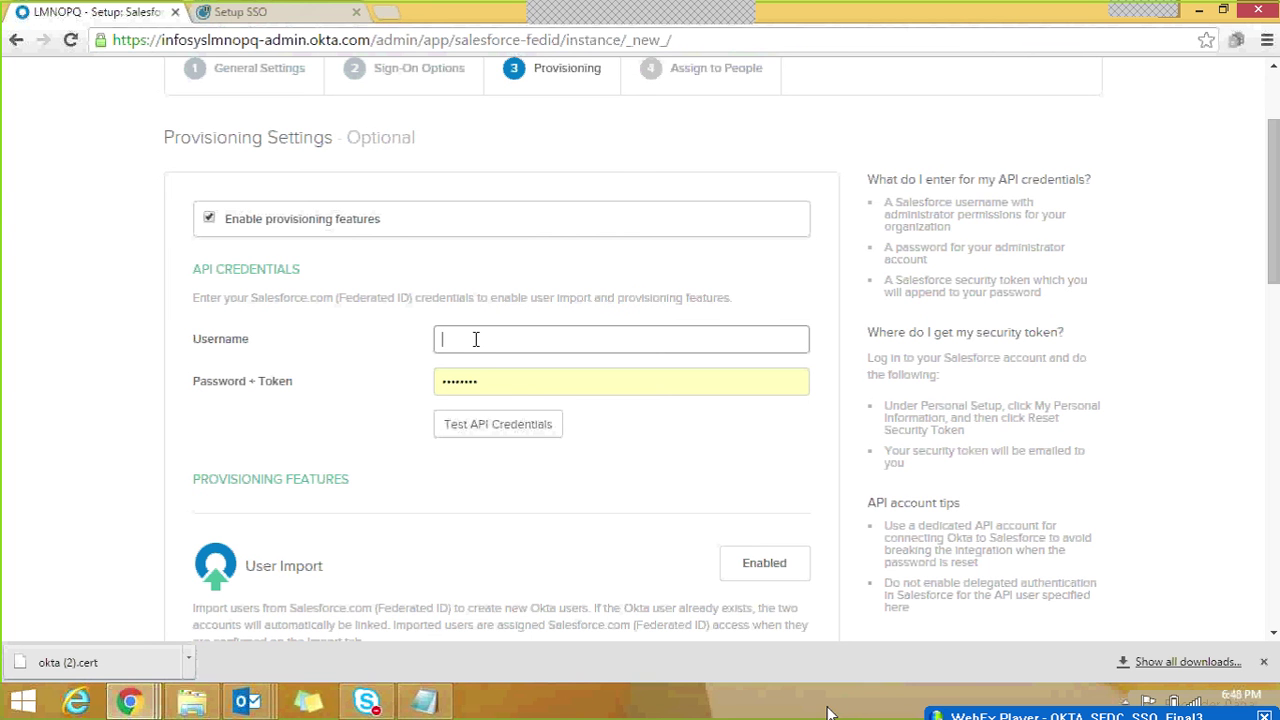
pyautogui.click(424, 701)
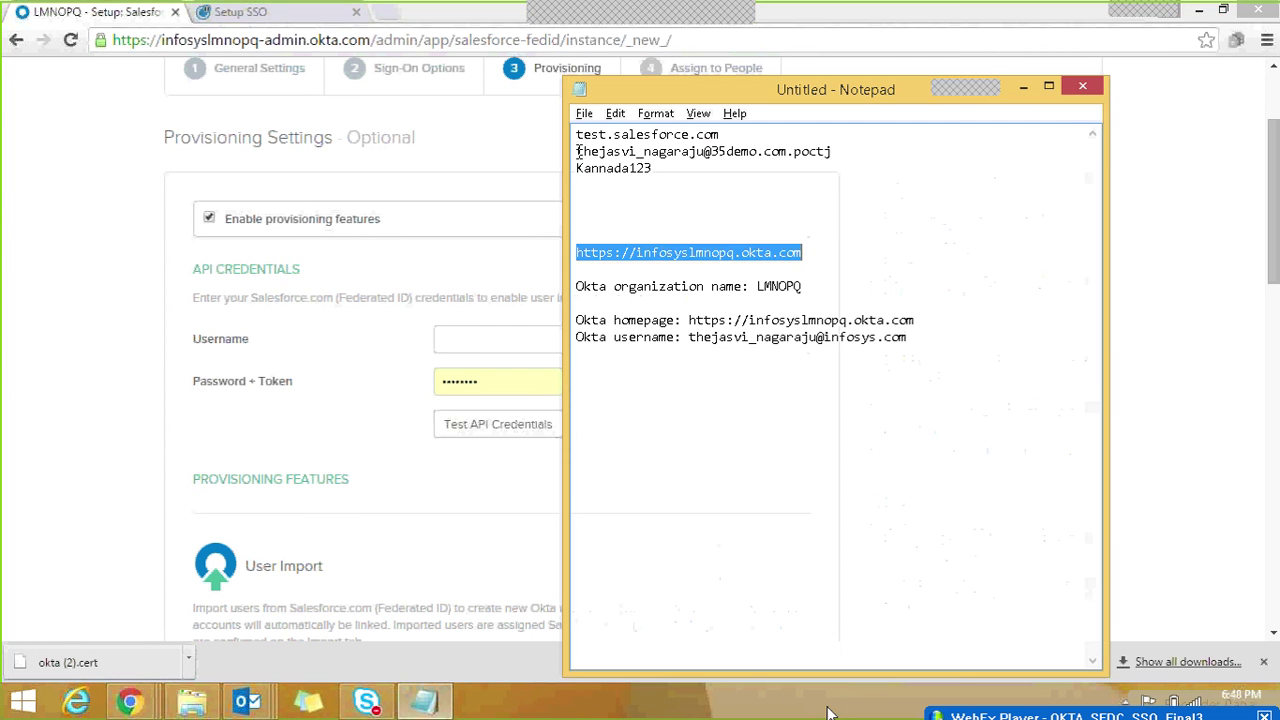
pyautogui.moveTo(577, 151); pyautogui.dragTo(835, 151)
pyautogui.hotkey('ctrl', 'c')
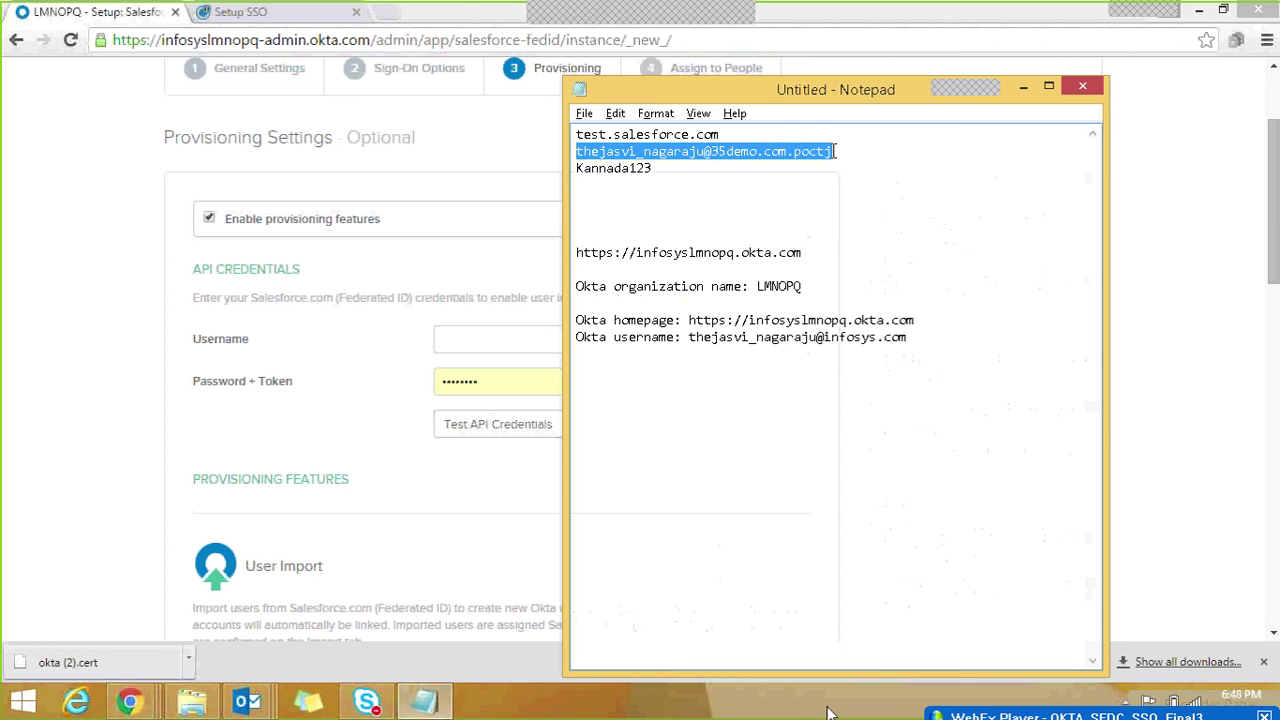
pyautogui.hotkey('alt', 'Tab')
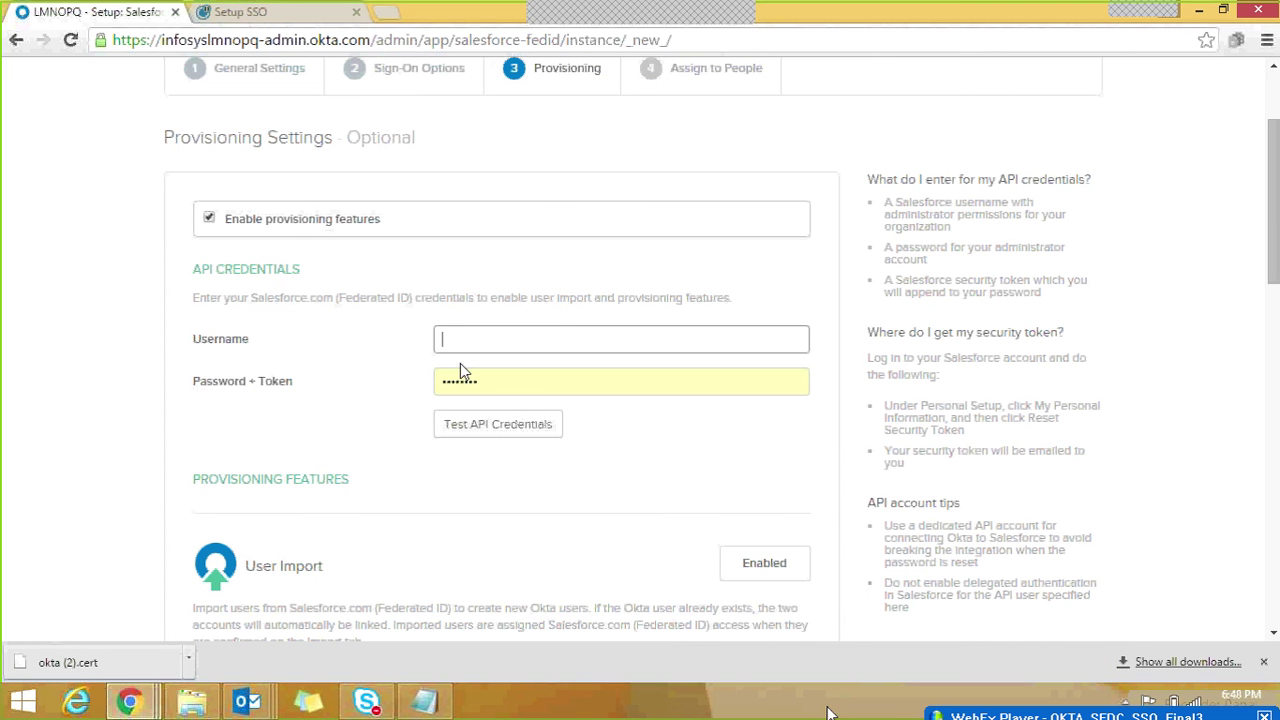
pyautogui.hotkey('ctrl', 'v')
# Step: Enter the admin password plus security token and verify the API credentials succeed
pyautogui.click(493, 378)
pyautogui.doubleClick(486, 380)
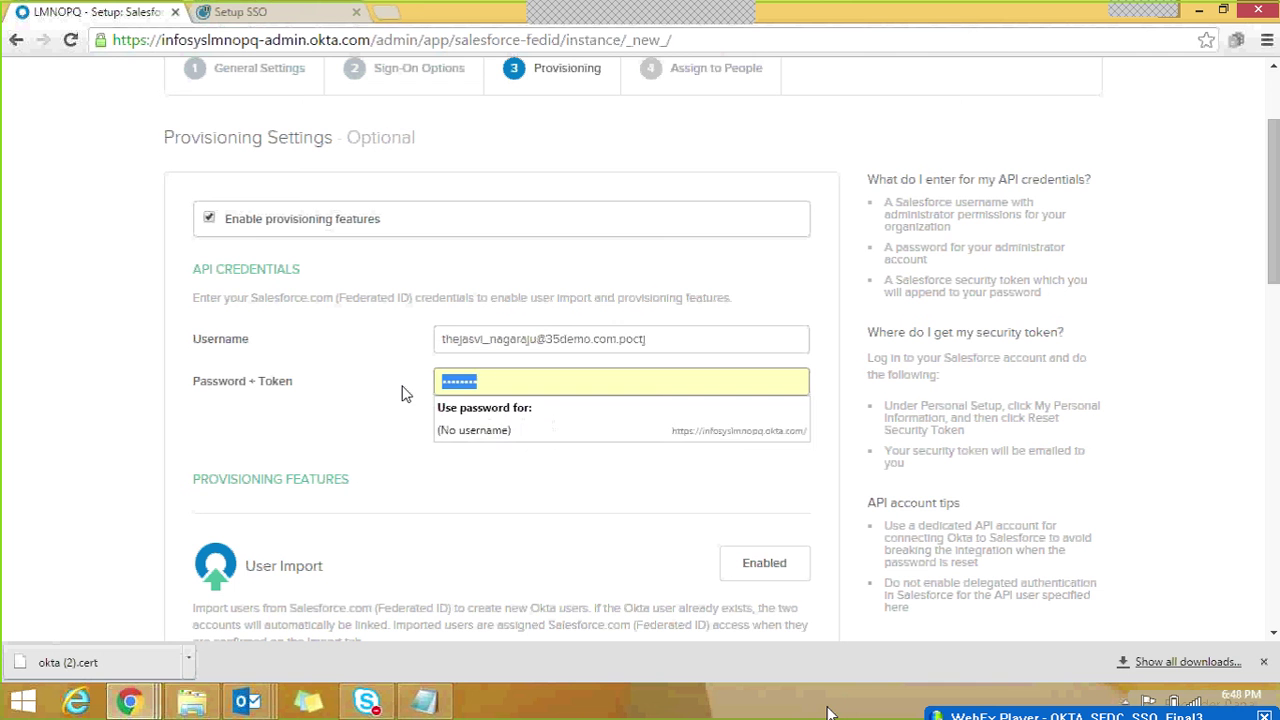
pyautogui.write('**********')
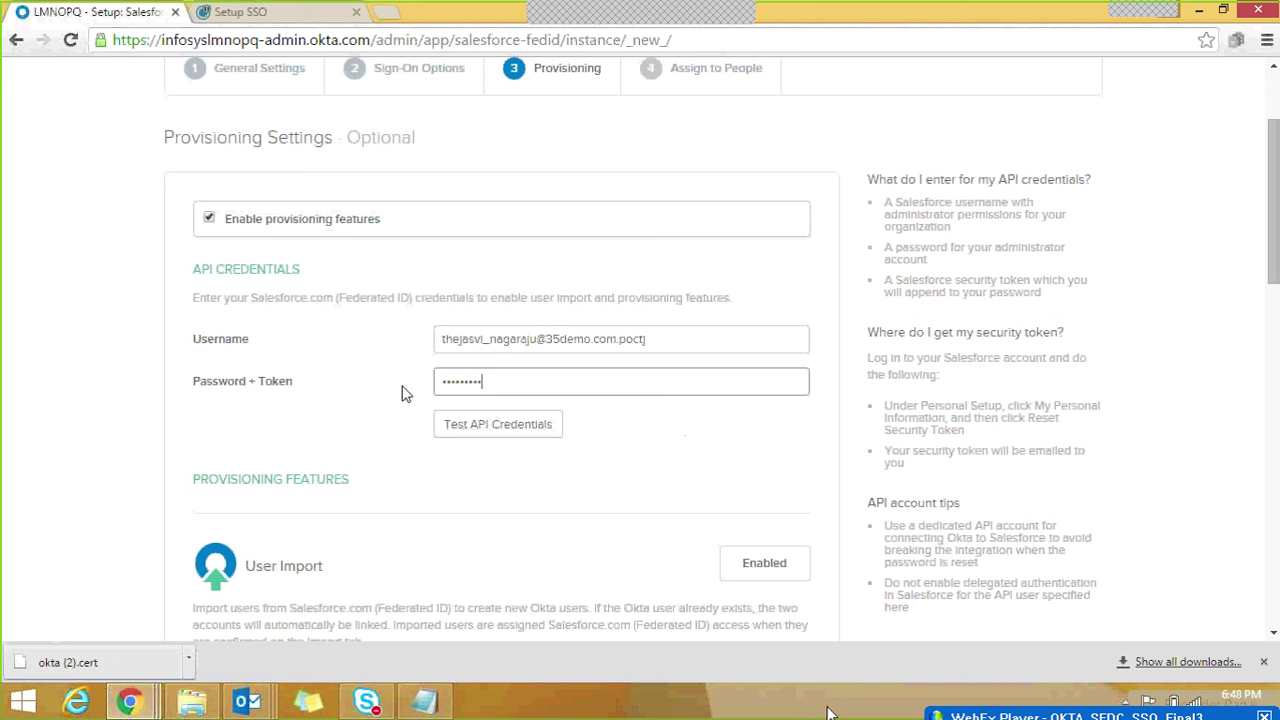
pyautogui.write('*')
pyautogui.moveTo(294, 386); pyautogui.dragTo(260, 386)
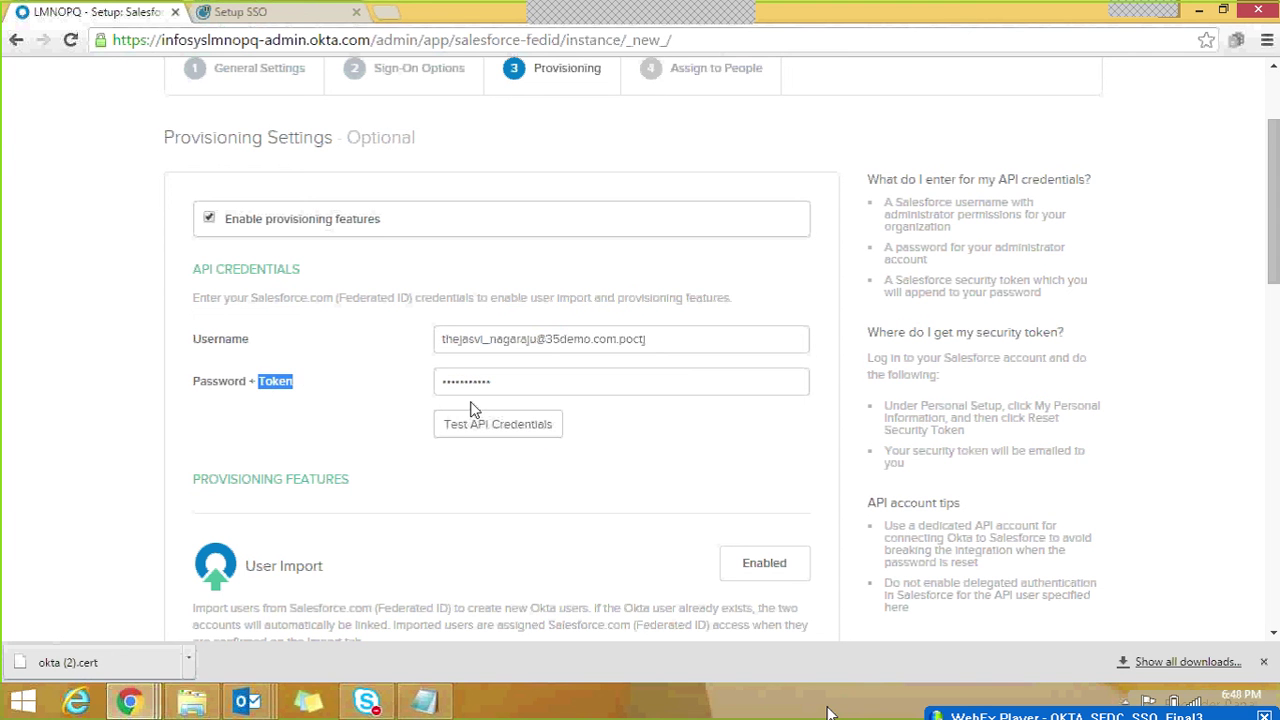
pyautogui.click(525, 432)
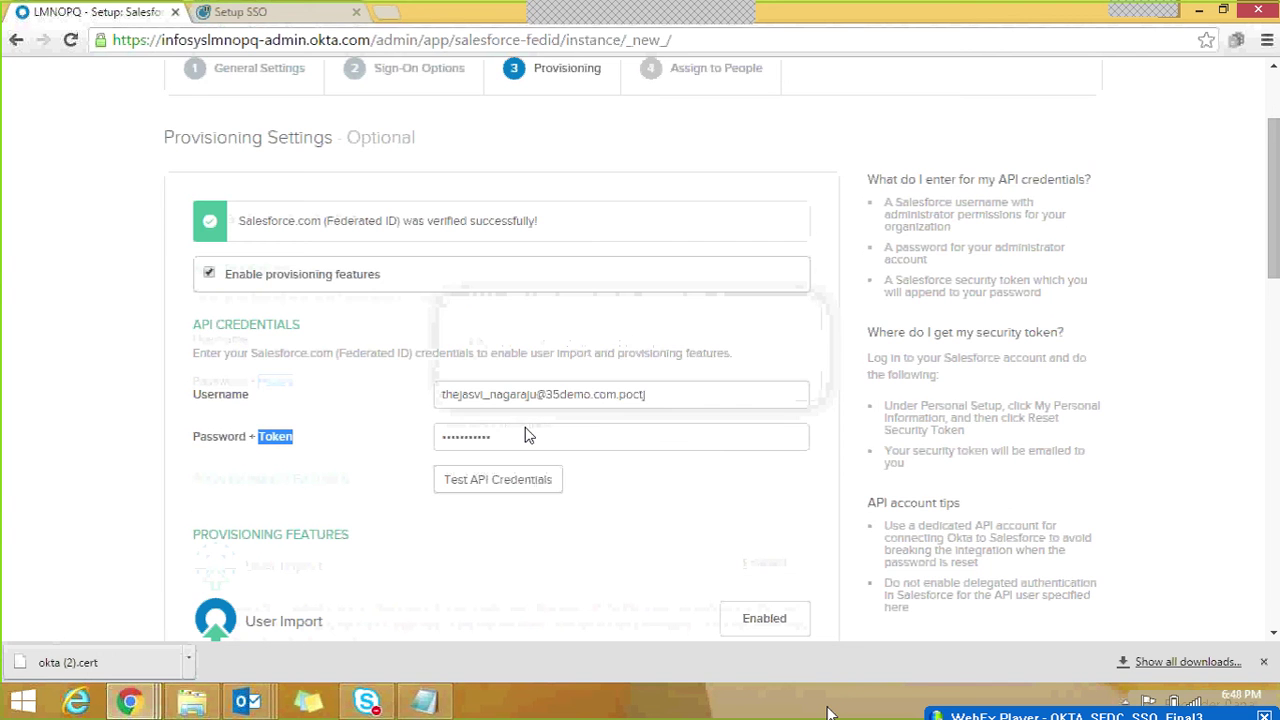
pyautogui.moveTo(252, 220); pyautogui.dragTo(527, 220)
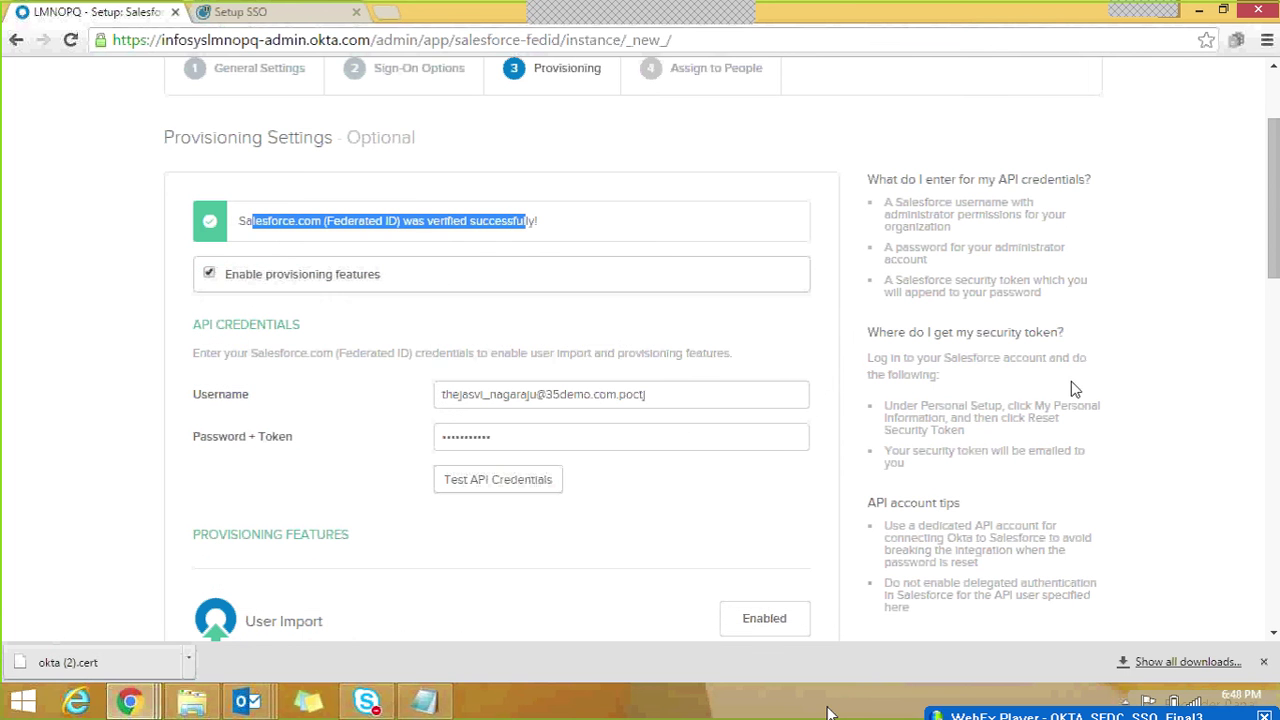
pyautogui.moveTo(1275, 252); pyautogui.dragTo(1275, 349)
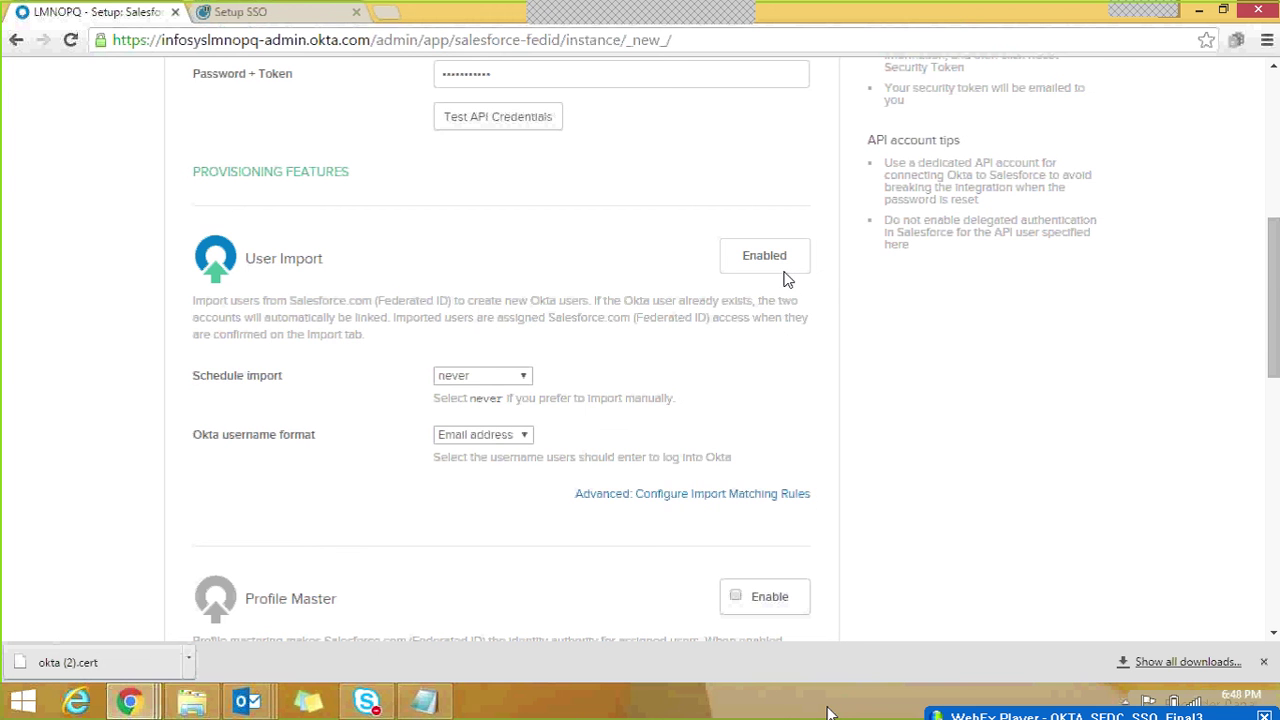
# Step: Enable Create Users and Deactivate Users, then save and continue to Assign to People
pyautogui.moveTo(1275, 282); pyautogui.dragTo(1276, 381)
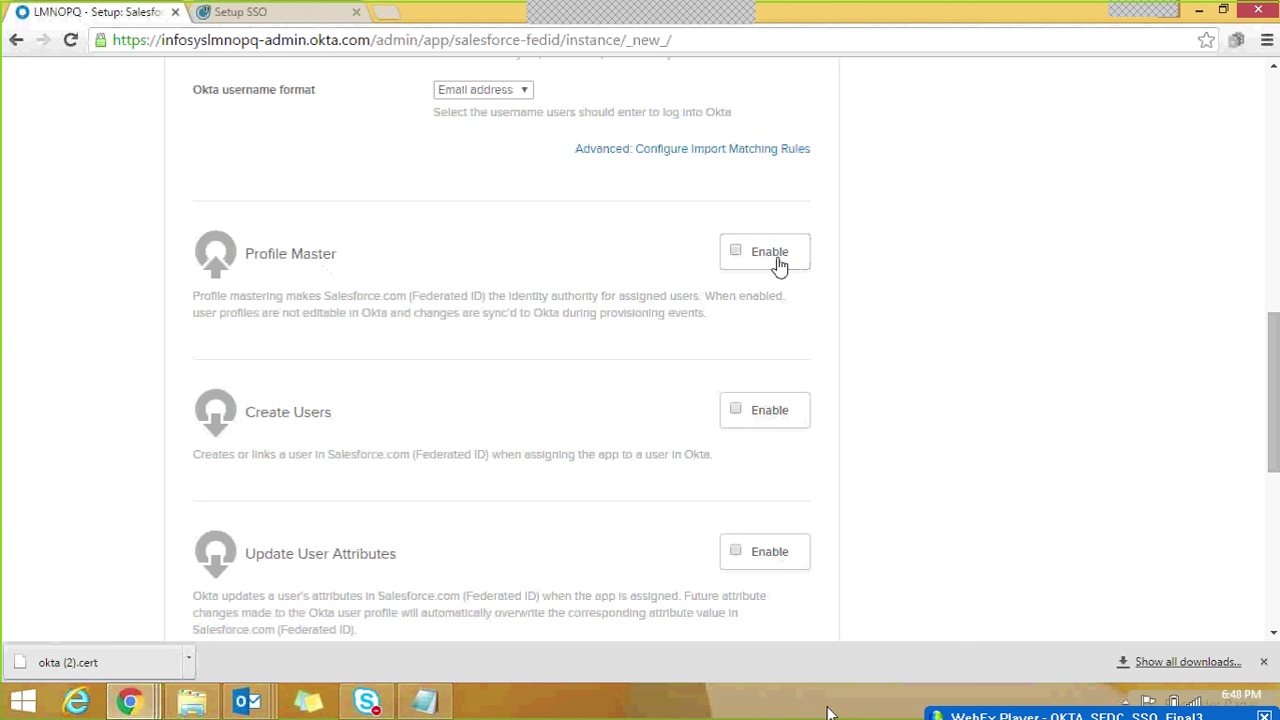
pyautogui.moveTo(1274, 362); pyautogui.dragTo(1276, 398)
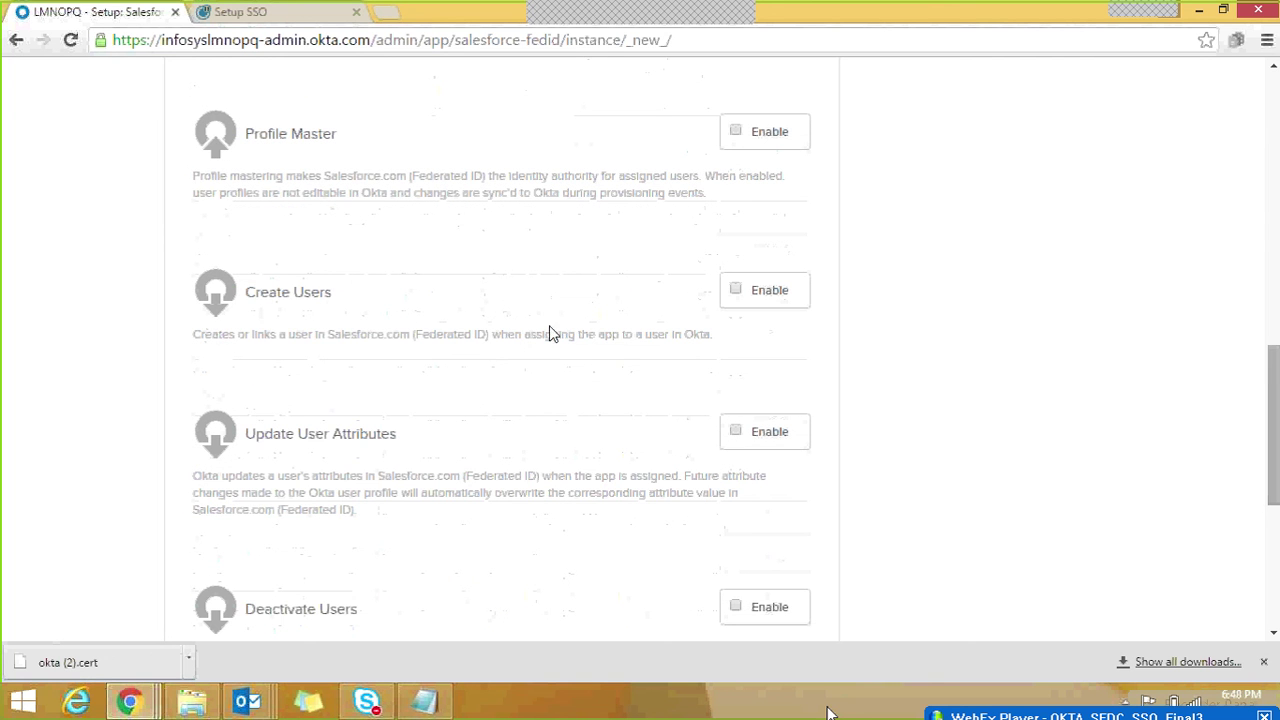
pyautogui.click(764, 298)
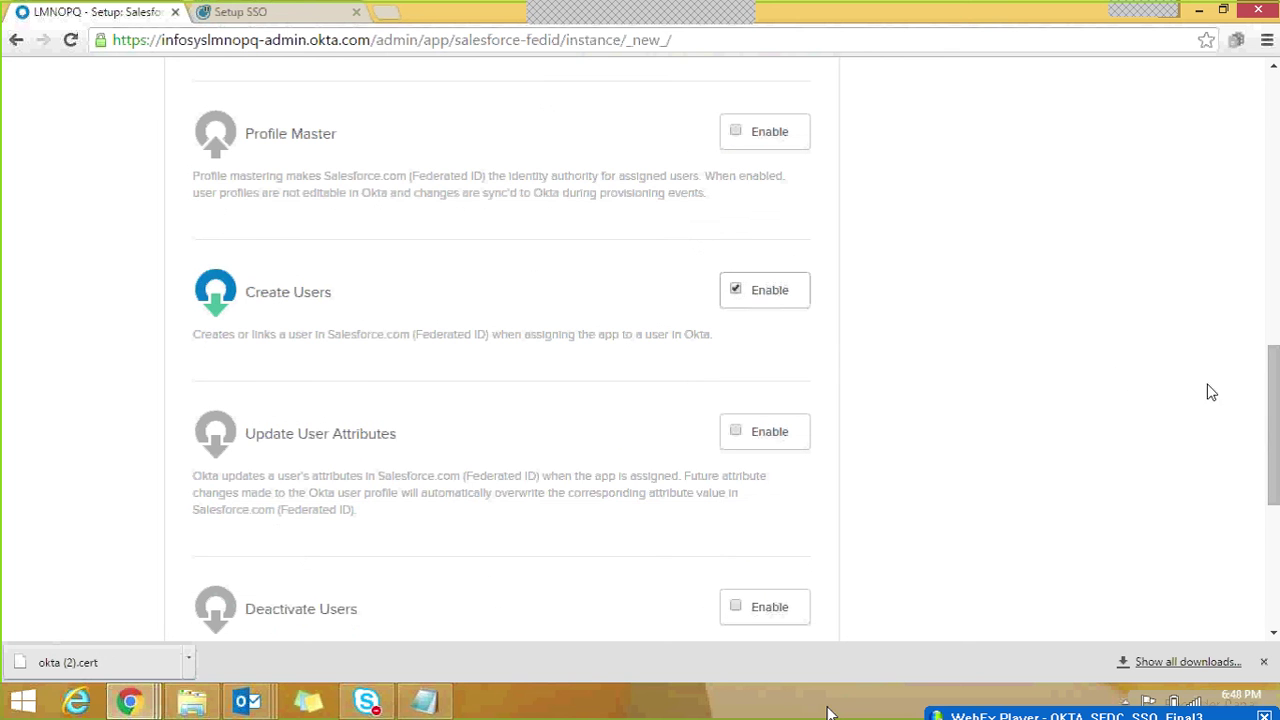
pyautogui.scroll(-2, 1275, 388)
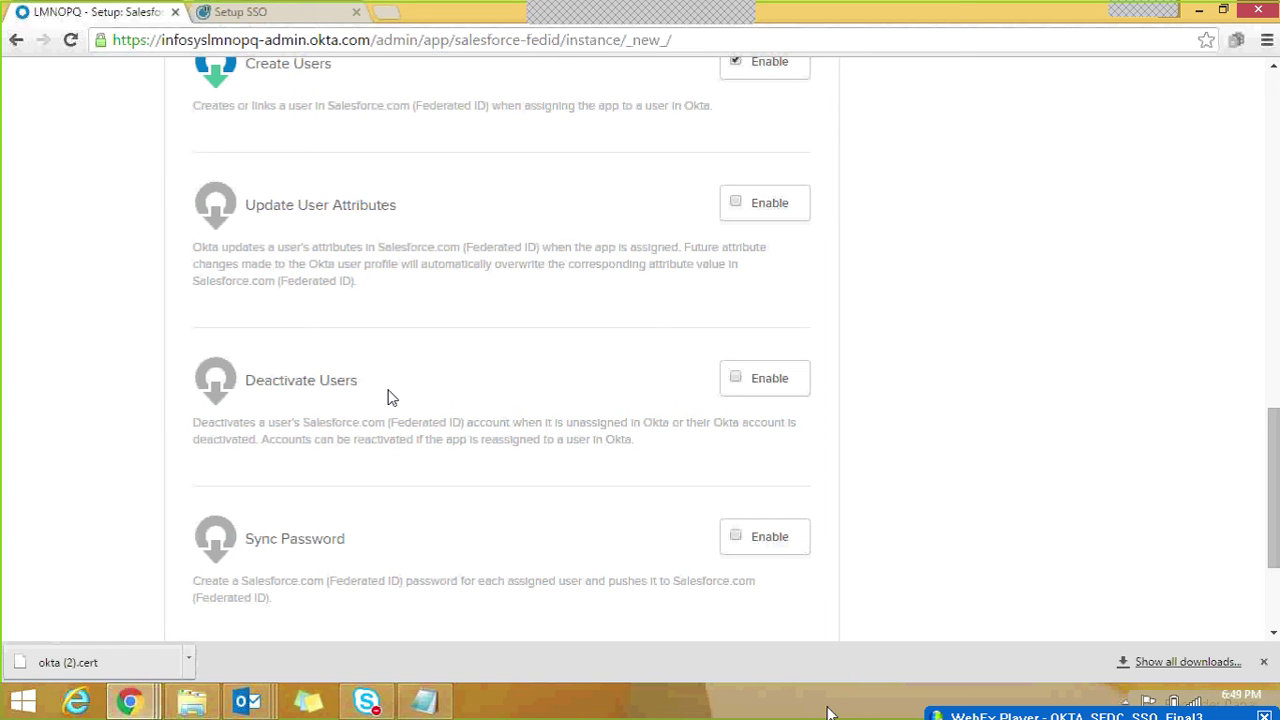
pyautogui.click(737, 380)
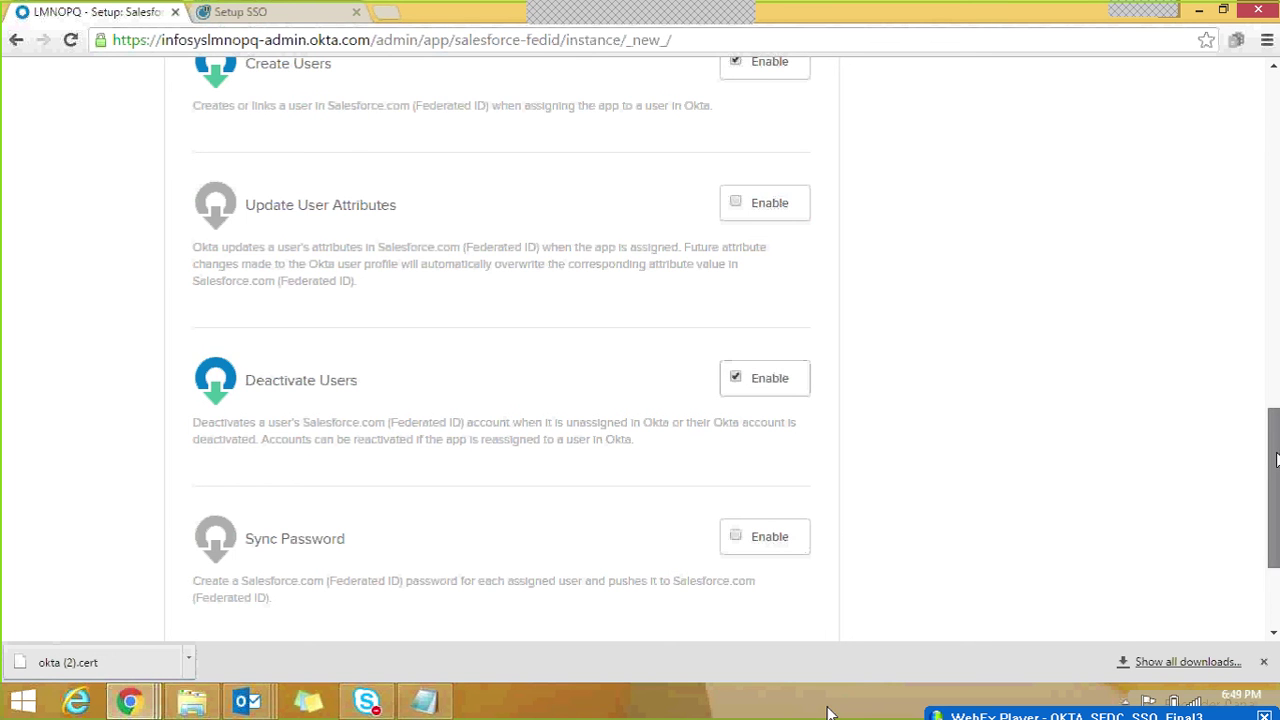
pyautogui.moveTo(1274, 430); pyautogui.dragTo(1275, 464)
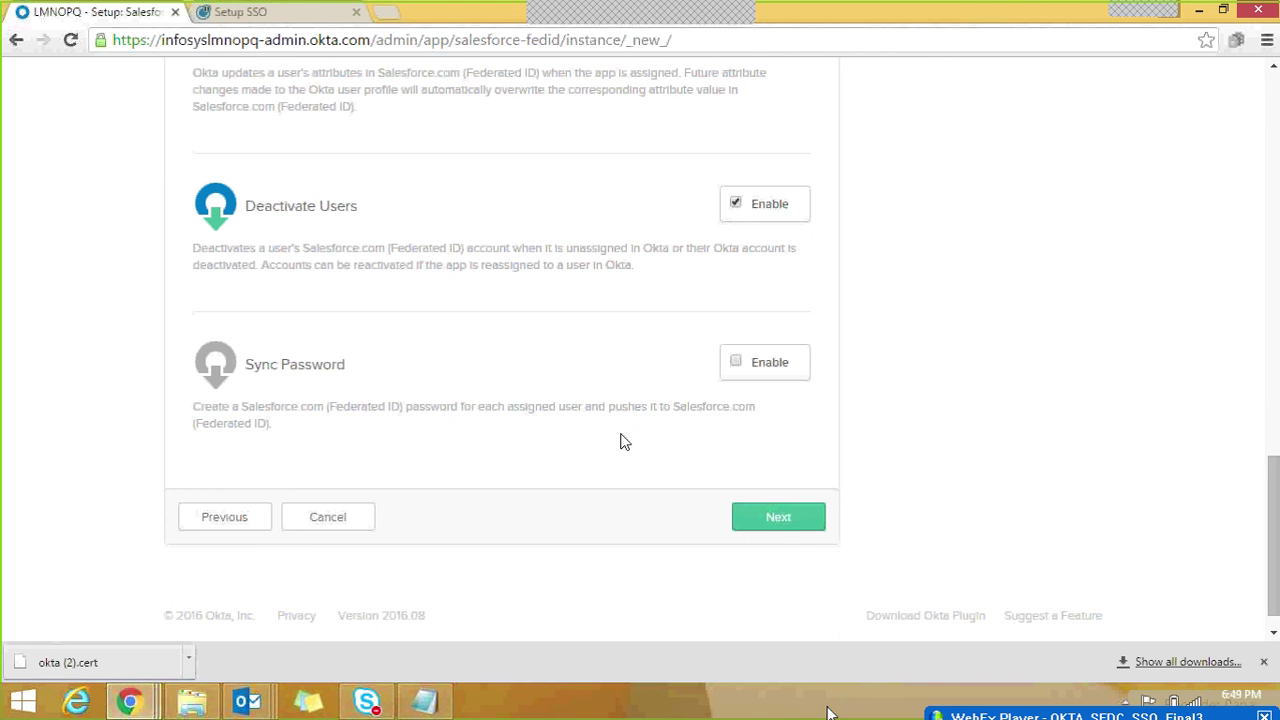
pyautogui.click(777, 518)
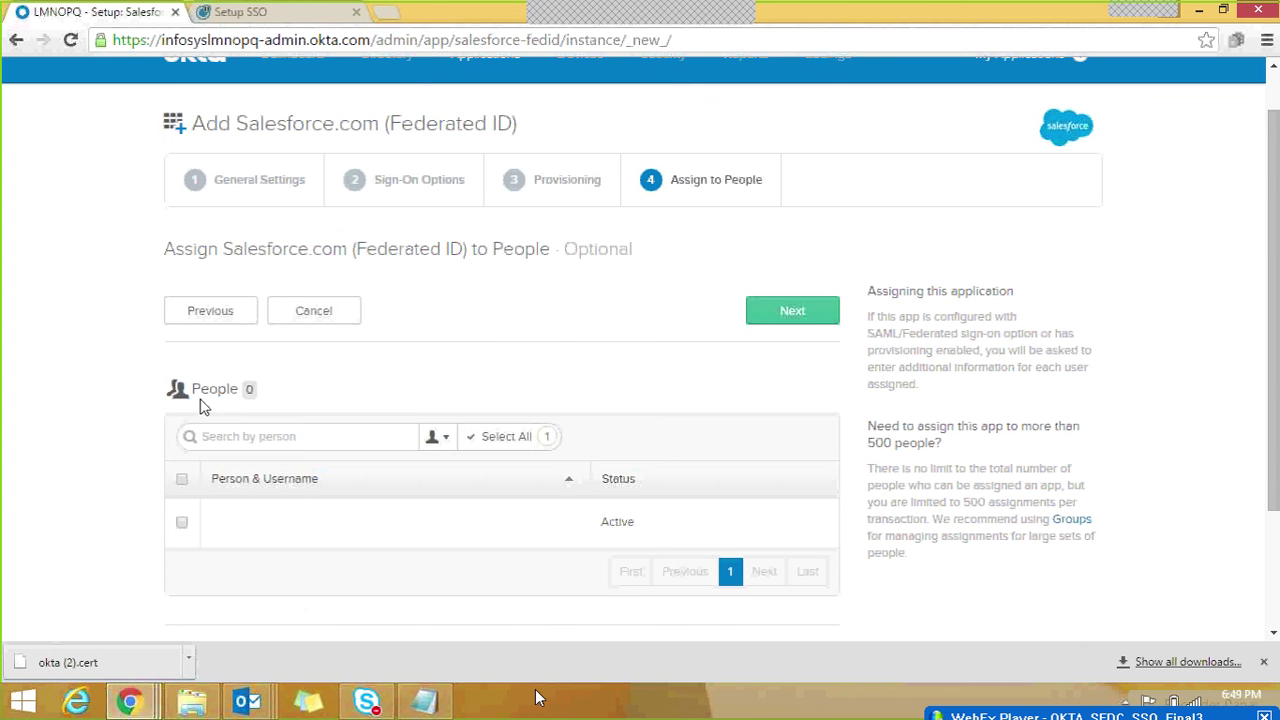
# Step: Open the My Applications user home page, which shows no apps yet
pyautogui.moveTo(193, 390); pyautogui.dragTo(244, 392)
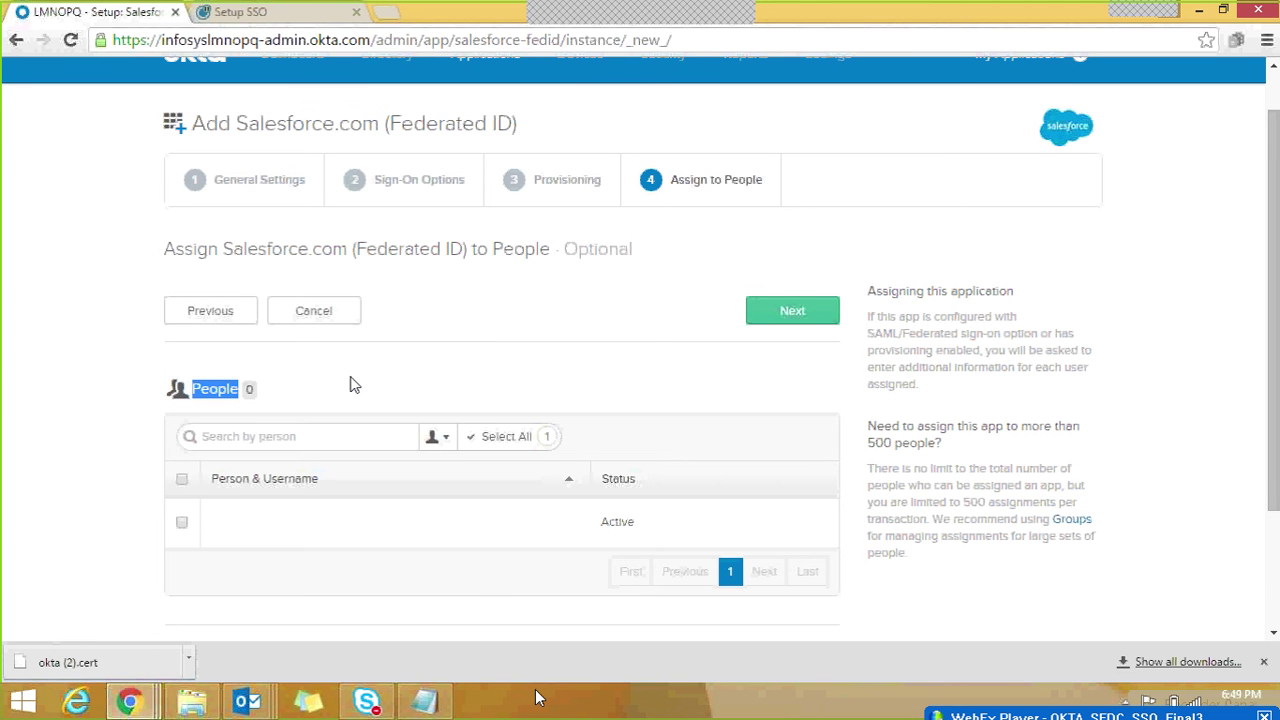
pyautogui.scroll(1, 686, 178)
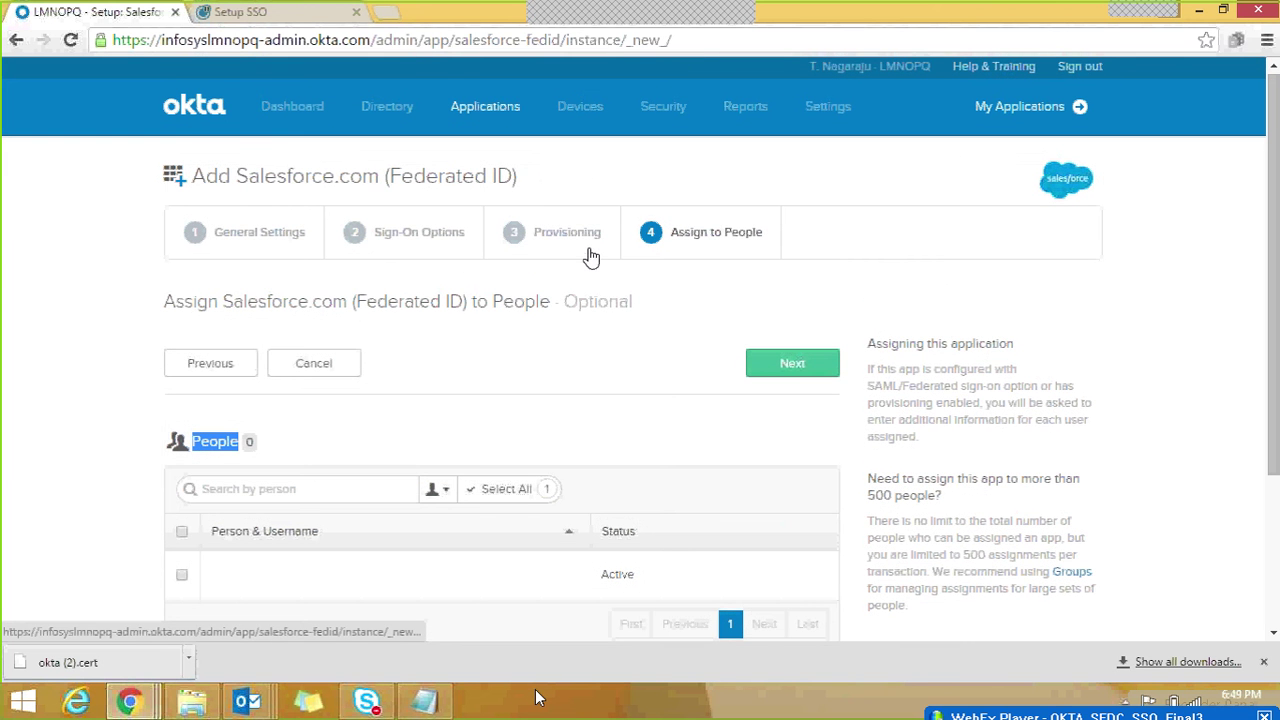
pyautogui.moveTo(1276, 219); pyautogui.dragTo(1276, 209)
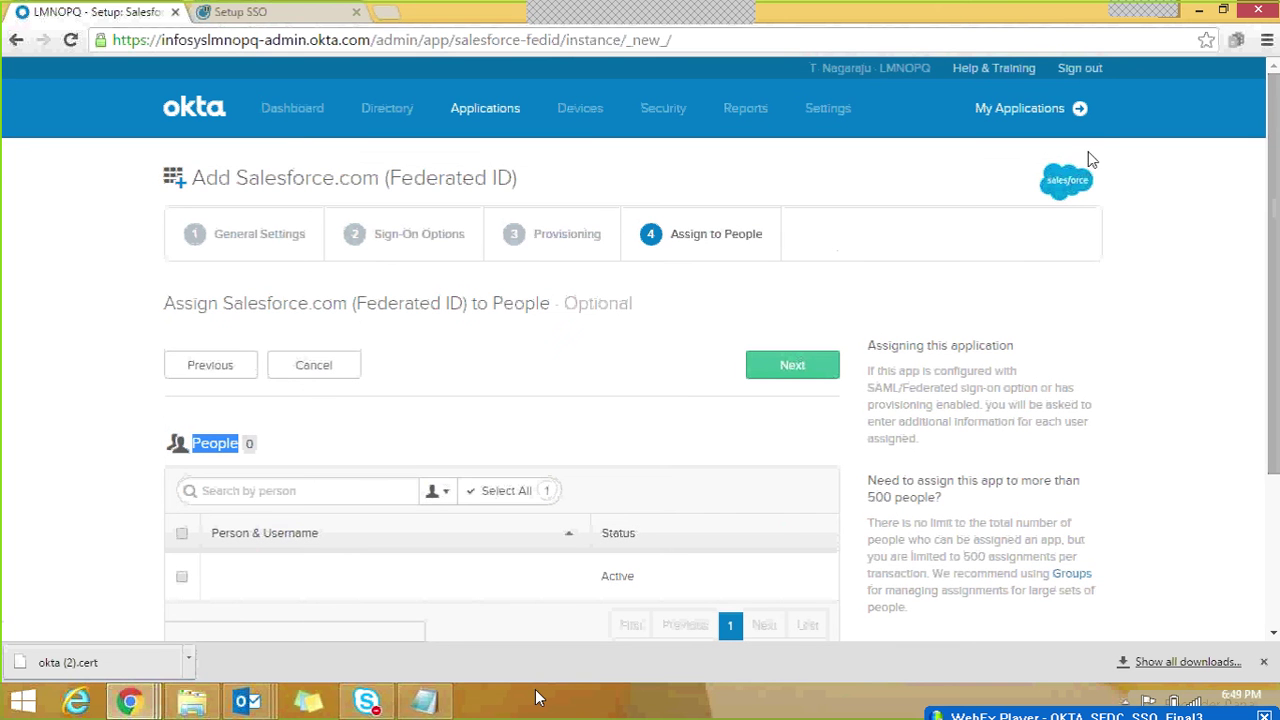
pyautogui.click(1038, 109)
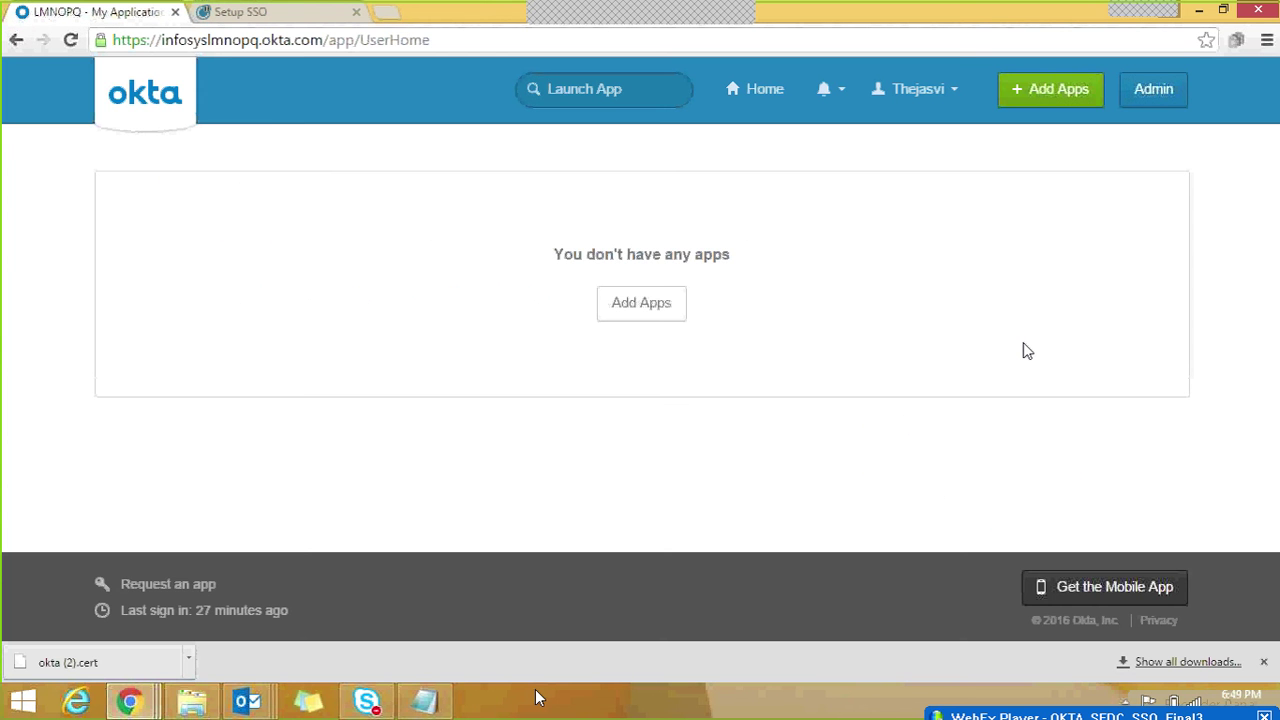
# Step: Go back to the Admin console and open the People list from the Dashboard shortcuts
pyautogui.click(1153, 90)
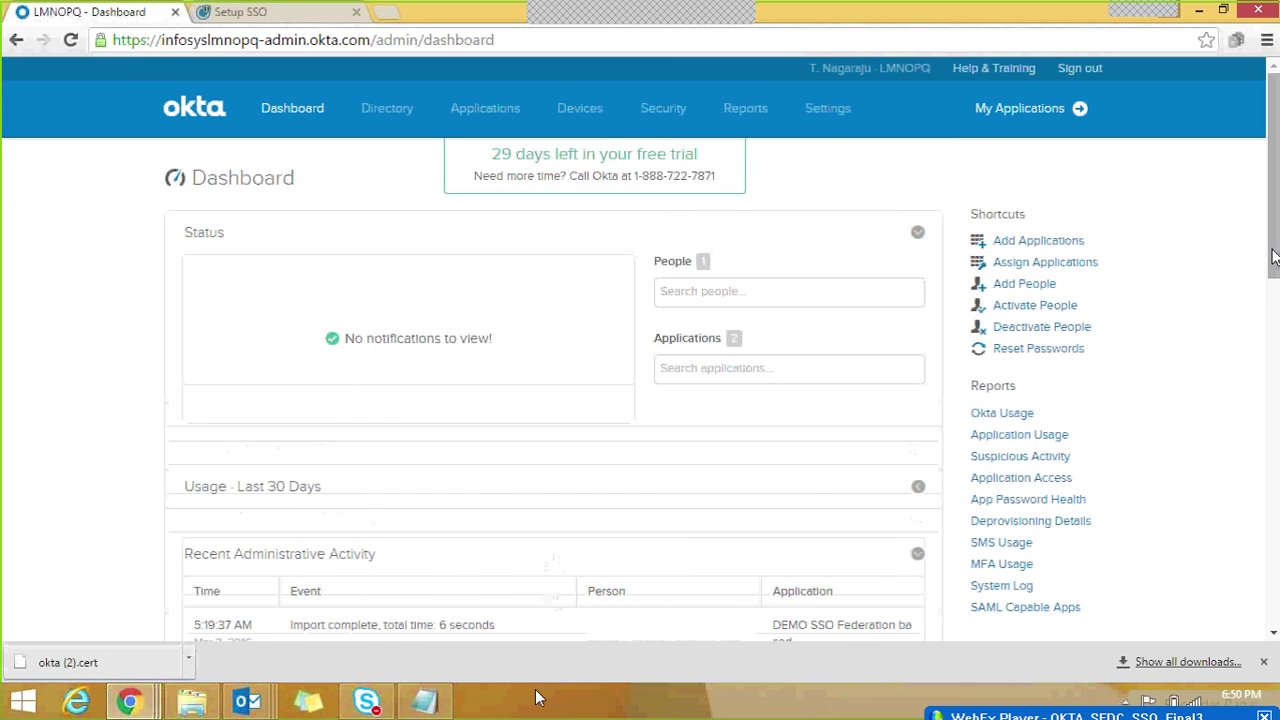
pyautogui.moveTo(1273, 258); pyautogui.dragTo(1274, 278)
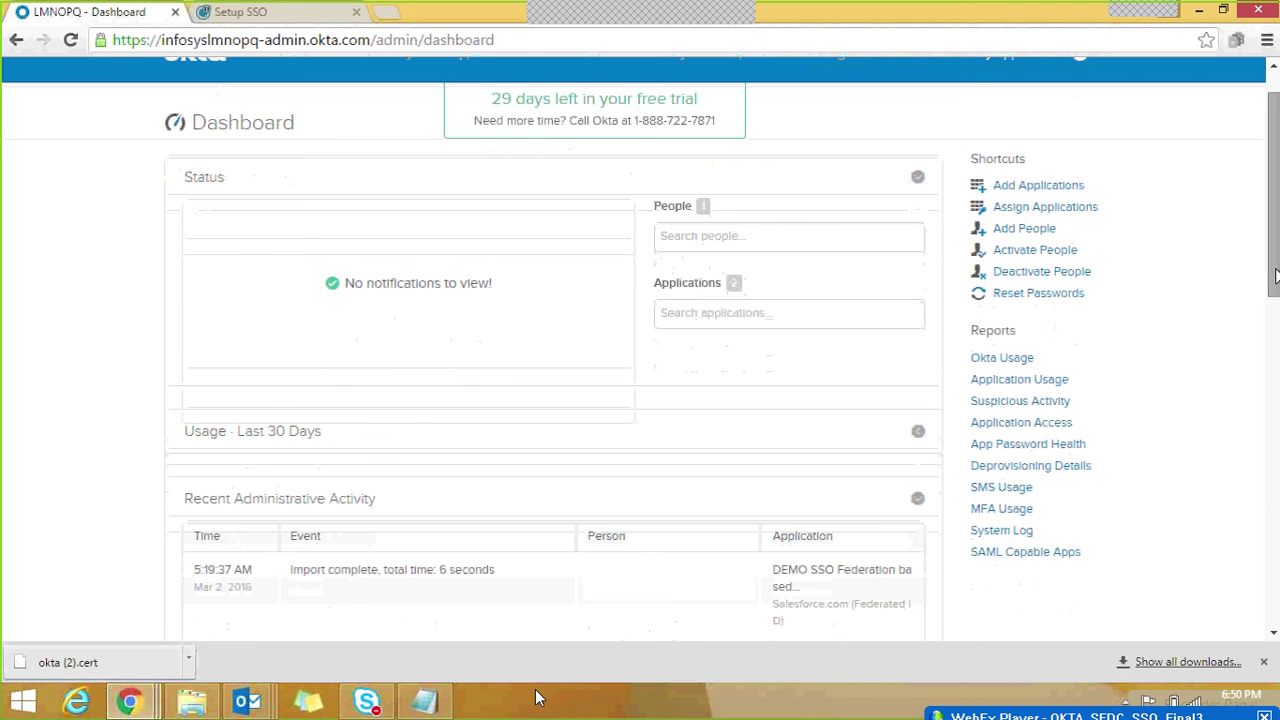
pyautogui.click(1038, 238)
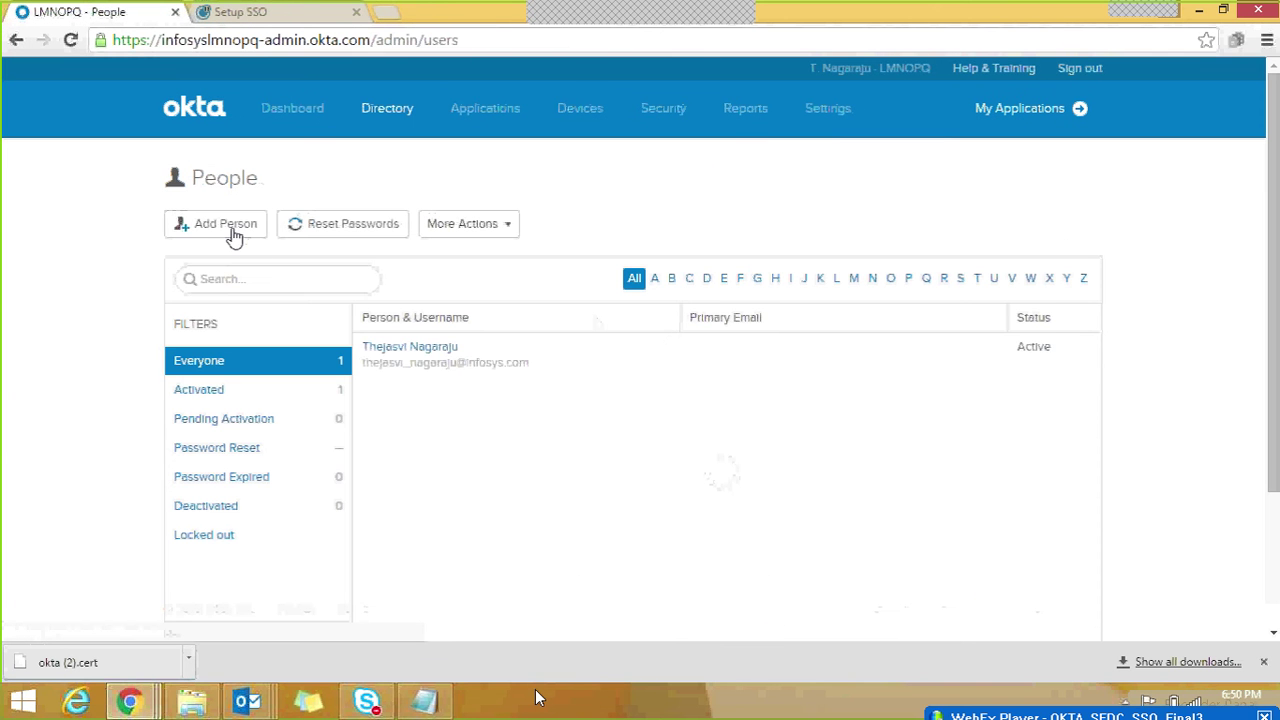
# Step: In Add Person, enter the new user's first name, last name and Gmail username
pyautogui.click(233, 234)
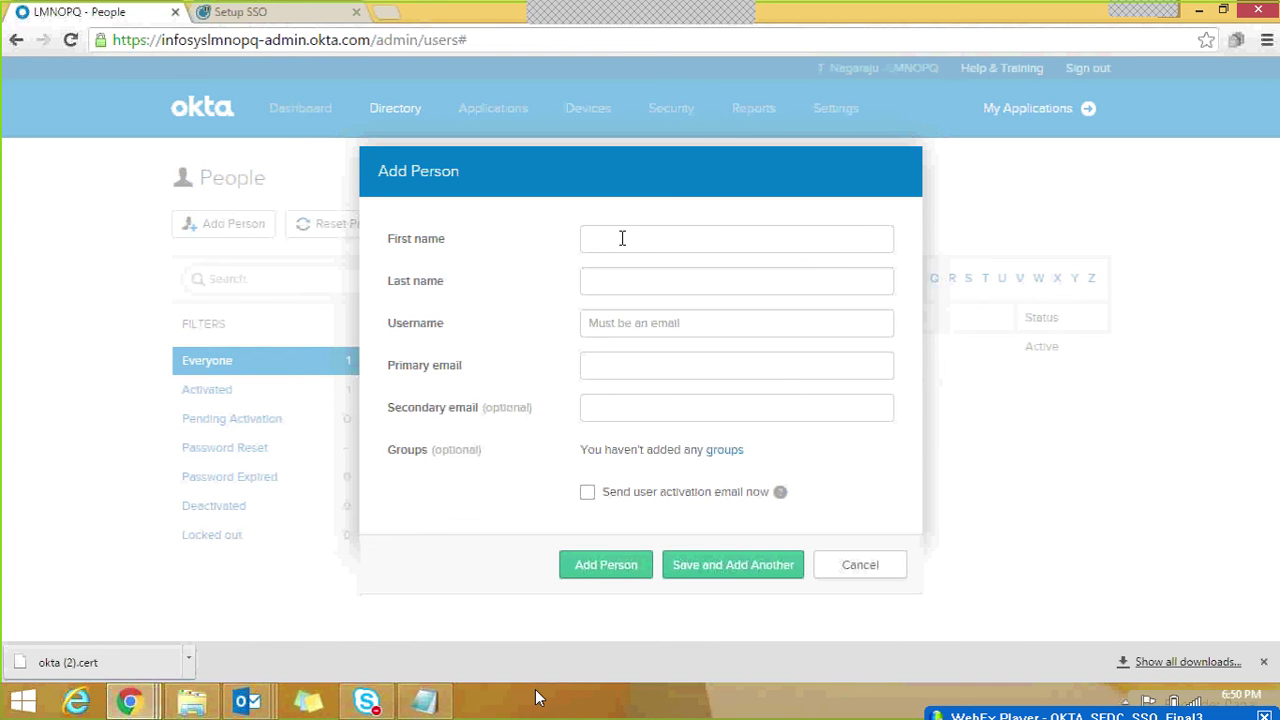
pyautogui.write('john')
pyautogui.press('Tab')
pyautogui.write('cena')
pyautogui.click(695, 322)
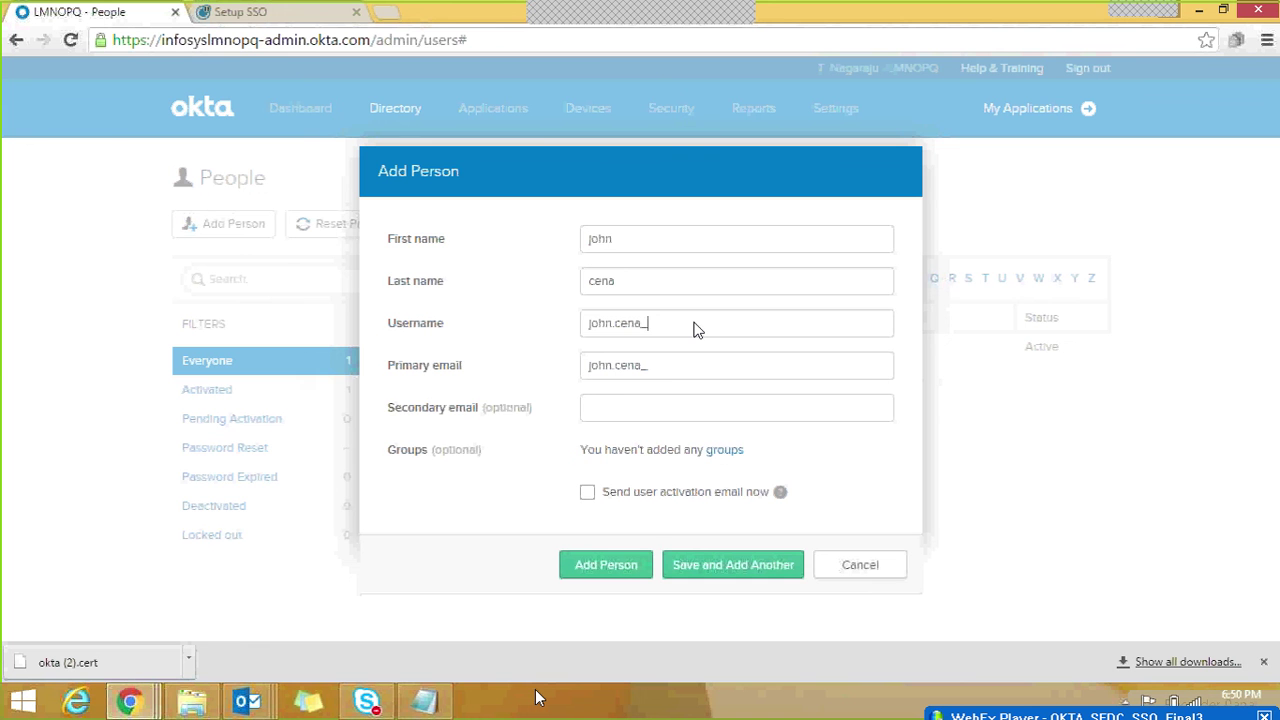
pyautogui.press('Left')
pyautogui.press('Left')
pyautogui.press('Left')
pyautogui.press('Left')
# Step: Replace the primary email with the user's Gmail address and save the new person
pyautogui.moveTo(769, 369); pyautogui.dragTo(577, 374)
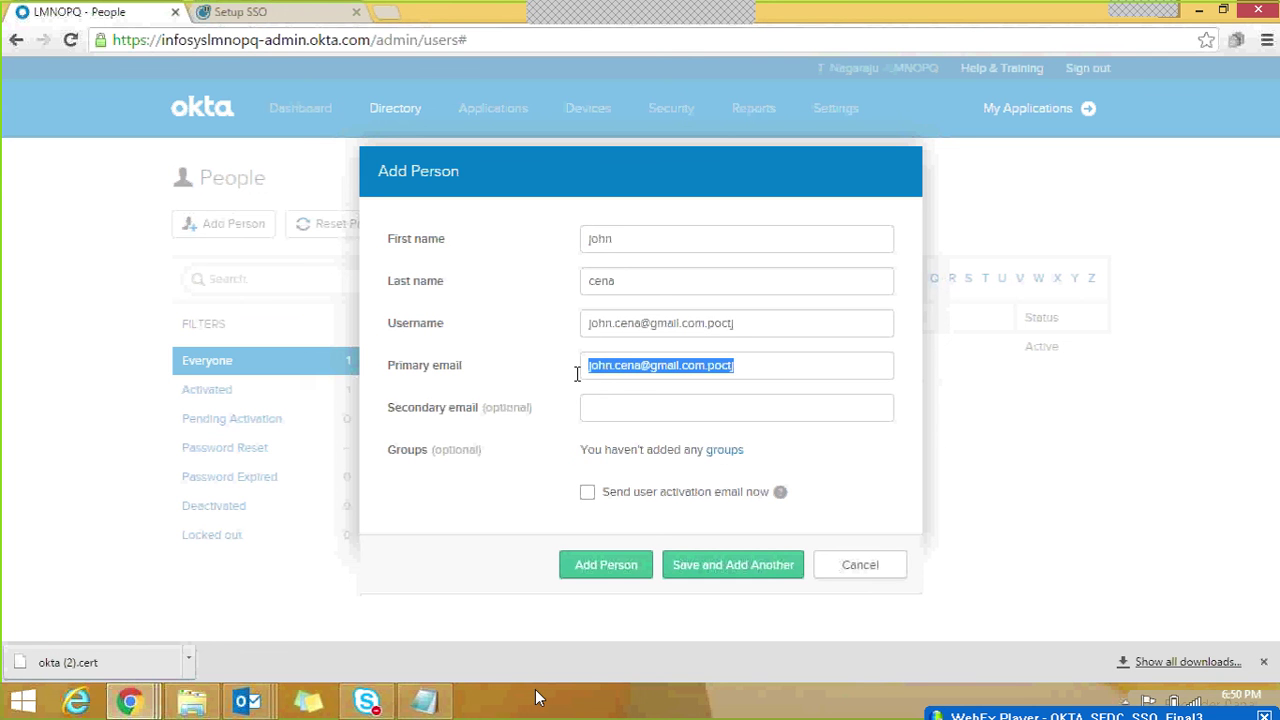
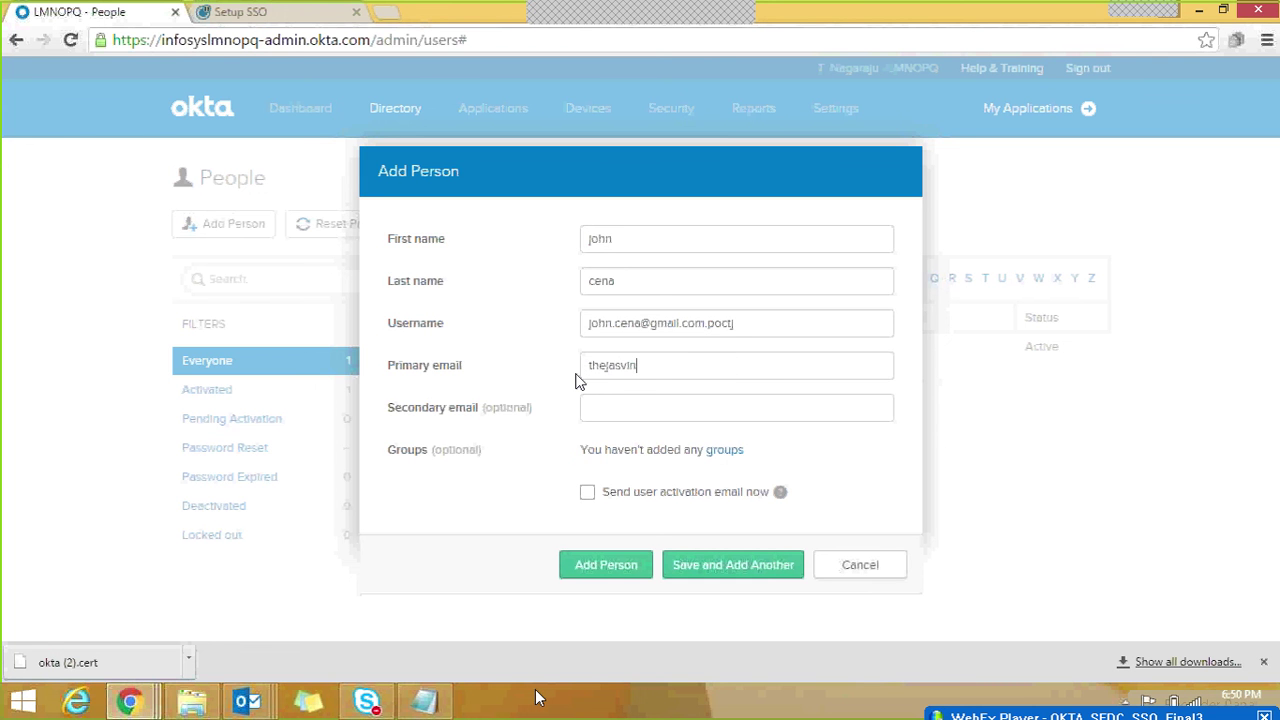
pyautogui.click(661, 407)
pyautogui.click(620, 571)
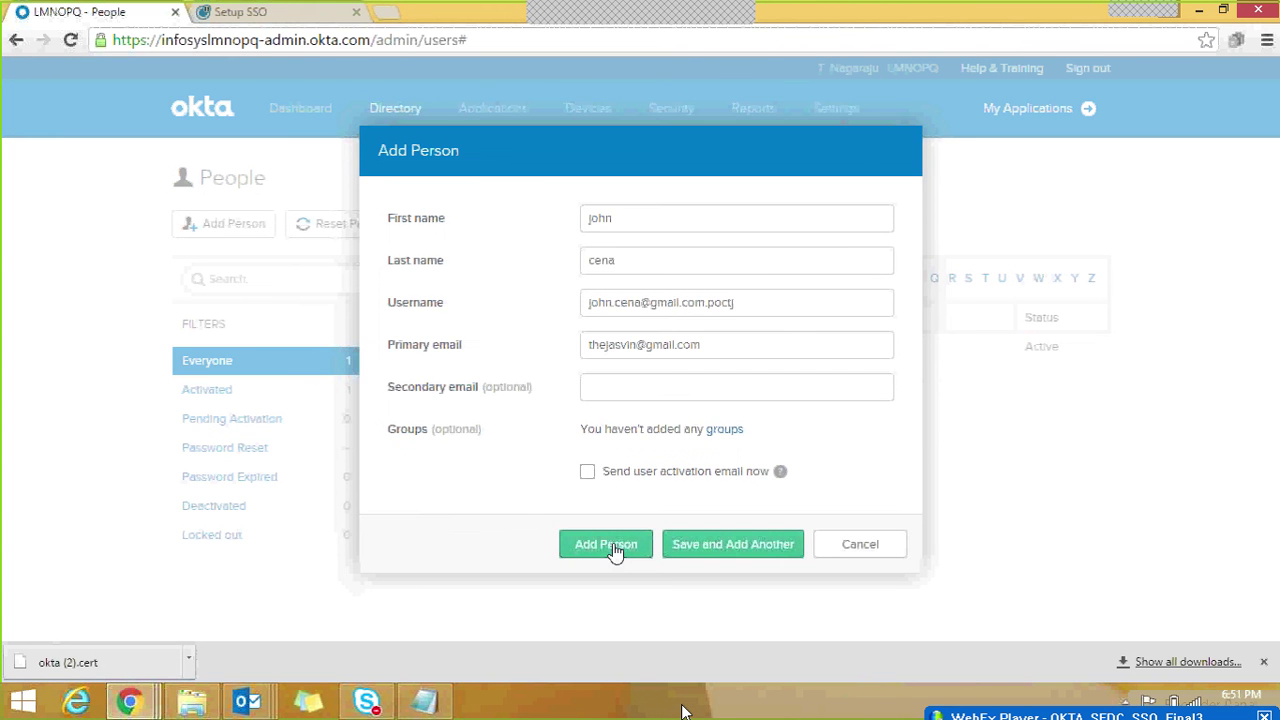
pyautogui.click(614, 545)
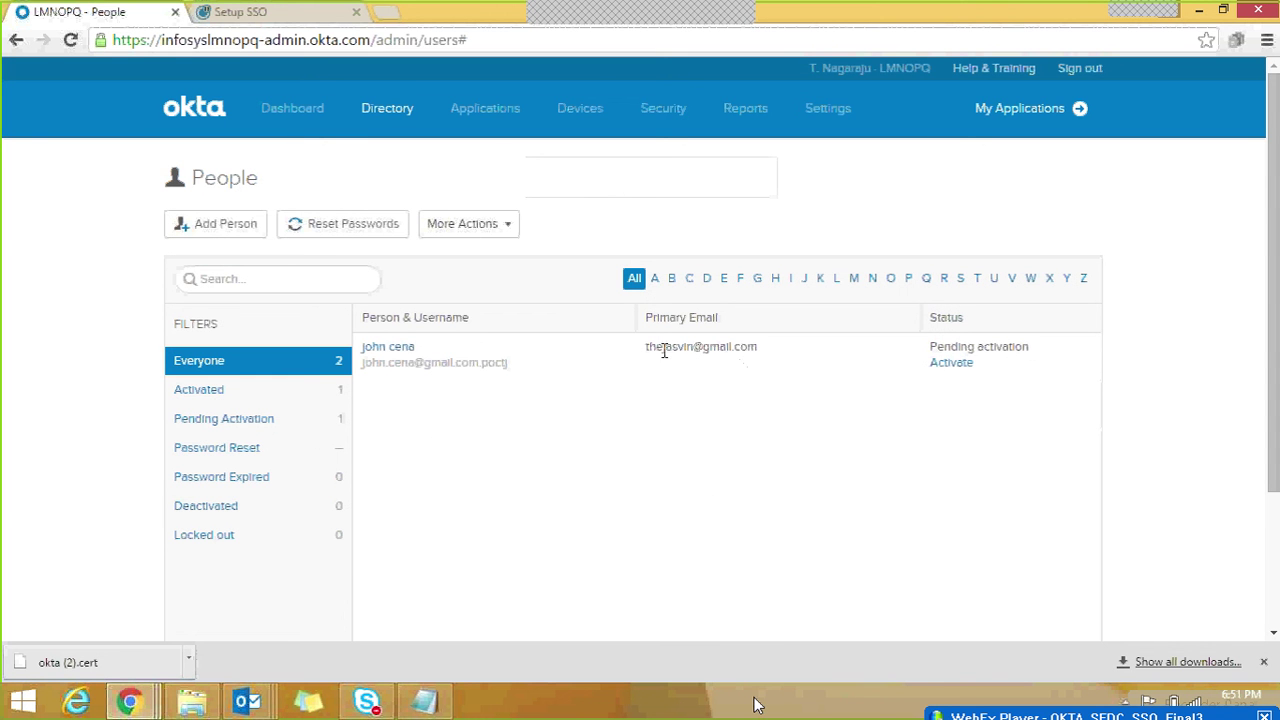
# Step: Note the new person's email, view the empty My Applications home, then return to Admin
pyautogui.moveTo(651, 346); pyautogui.dragTo(742, 346)
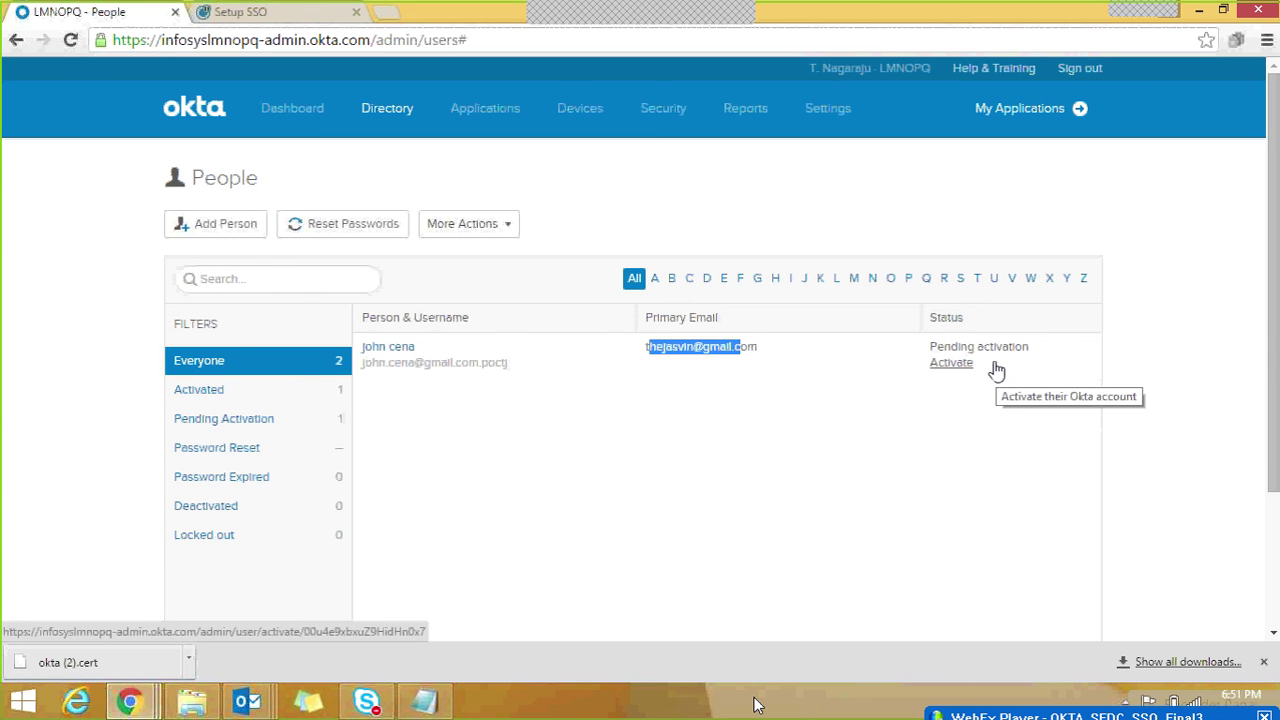
pyautogui.click(1200, 300)
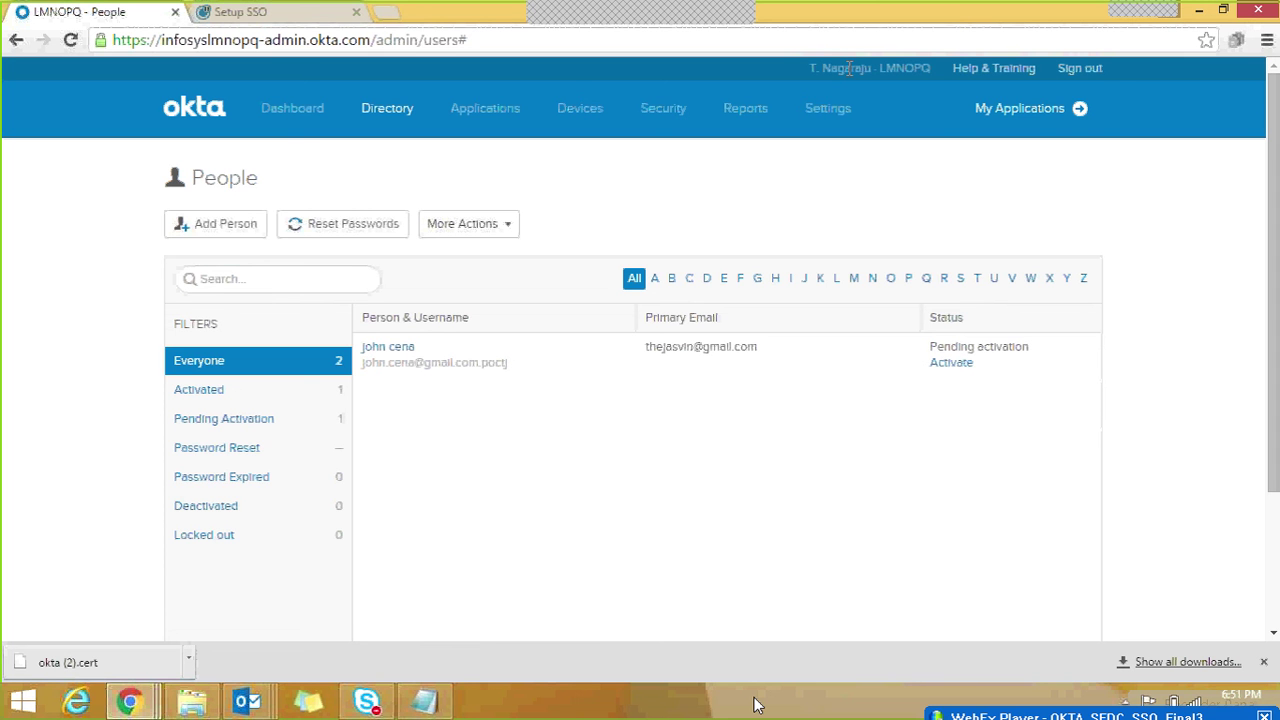
pyautogui.click(1031, 109)
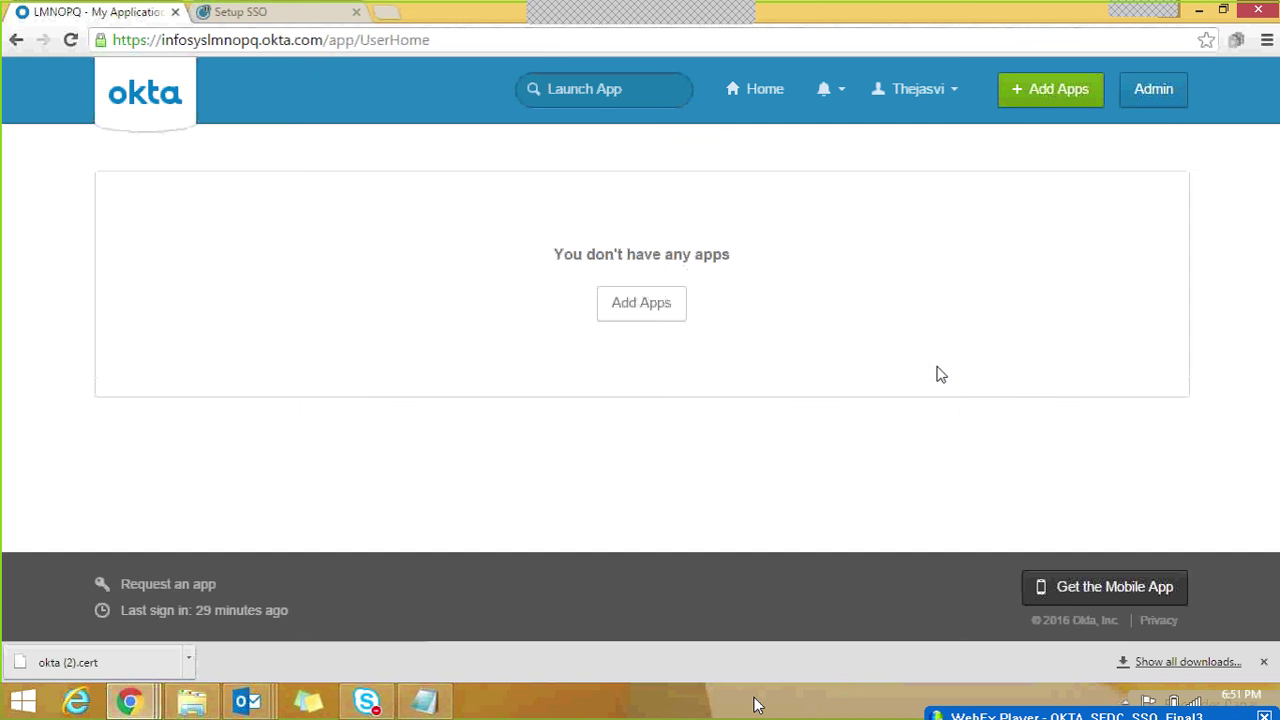
pyautogui.click(1163, 89)
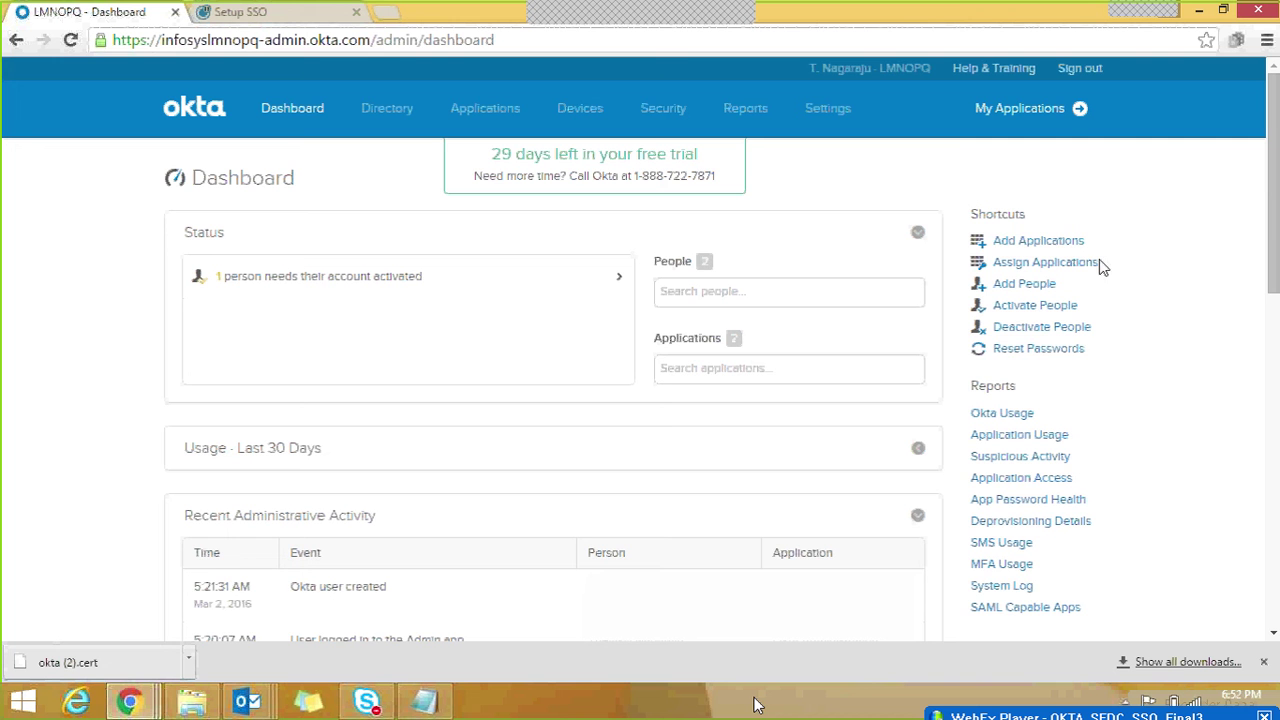
# Step: In Assign Applications, pair the new person with the SAML 2.0 Salesforce.com (Federated ID) app
pyautogui.click(1072, 264)
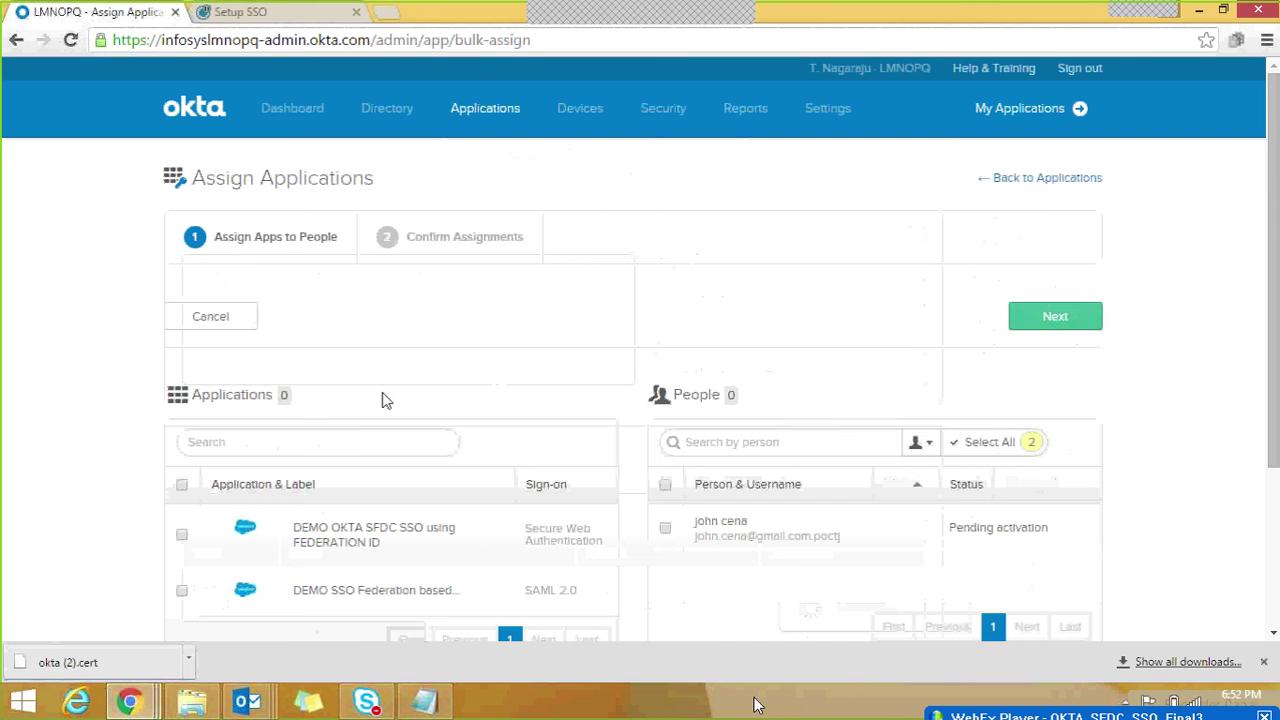
pyautogui.scroll(-1, 1272, 216)
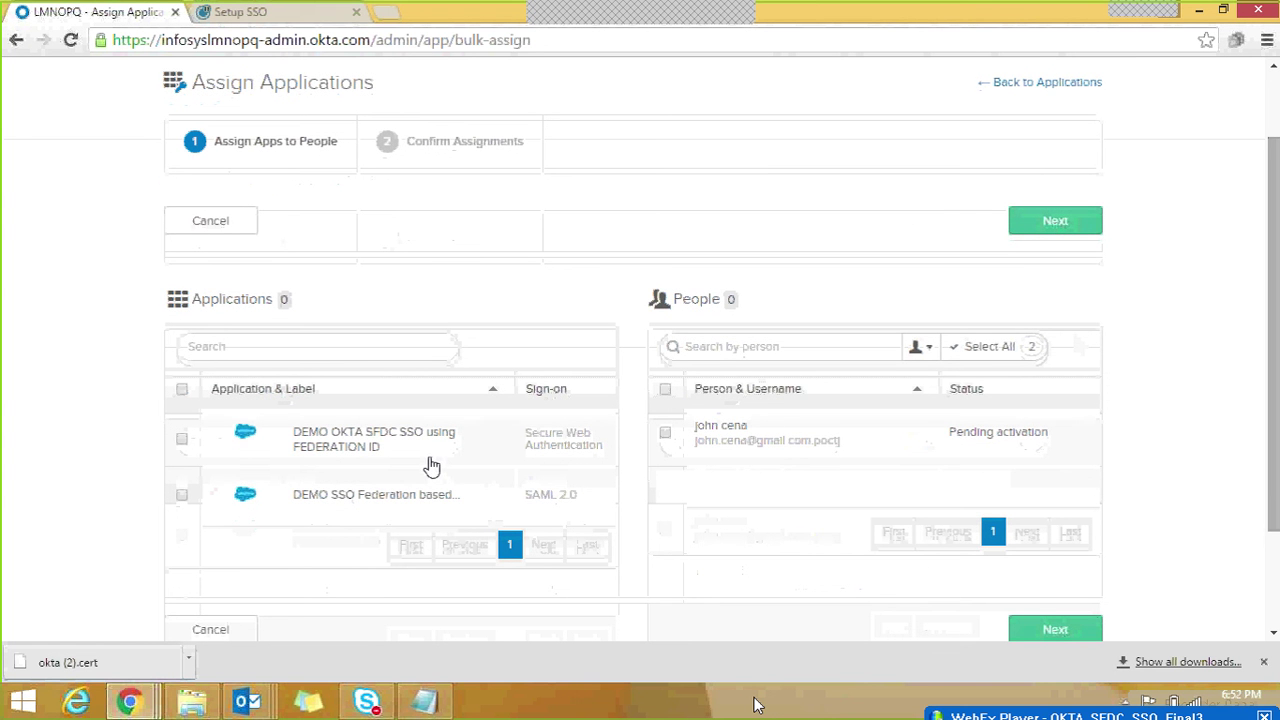
pyautogui.click(666, 434)
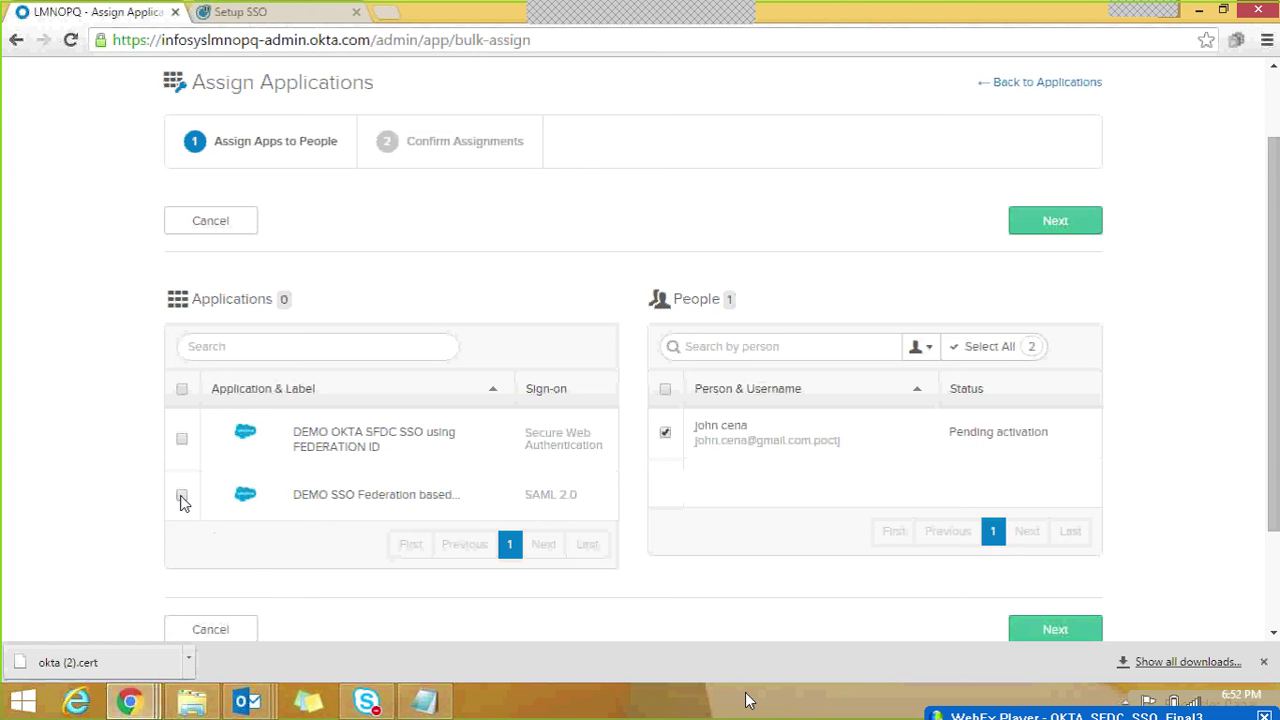
pyautogui.click(181, 496)
pyautogui.moveTo(528, 494); pyautogui.dragTo(558, 497)
pyautogui.click(182, 495)
pyautogui.scroll(-2, 963, 608)
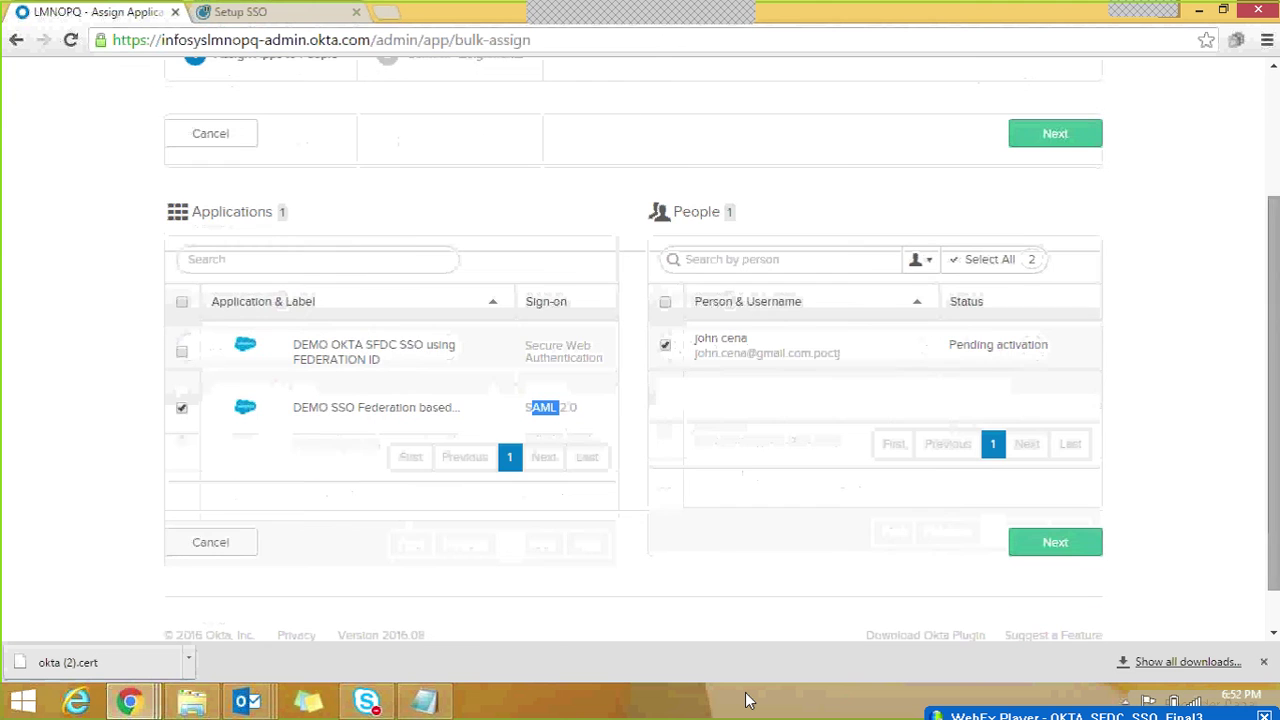
pyautogui.click(1055, 542)
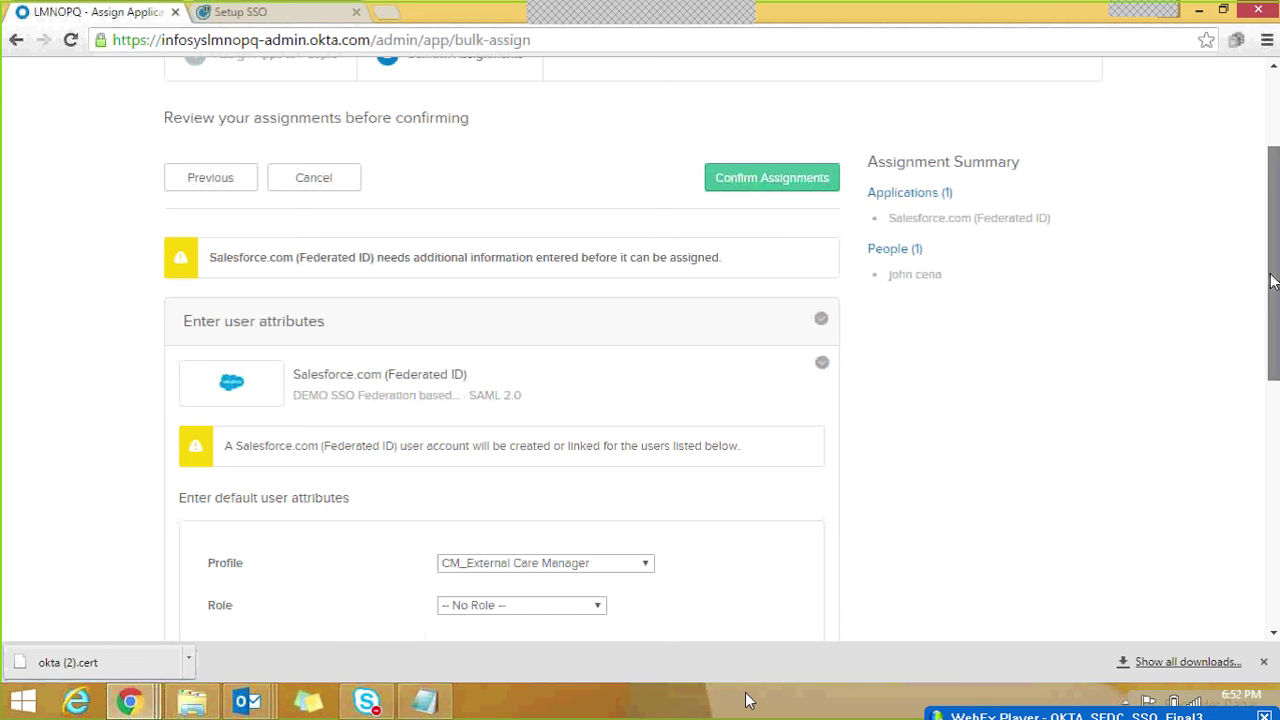
# Step: Choose Profile TJ_Custmo_Profile, Role CM Supervisor and tick permission set CTMS_PS as Salesforce defaults
pyautogui.moveTo(1270, 274); pyautogui.dragTo(1273, 235)
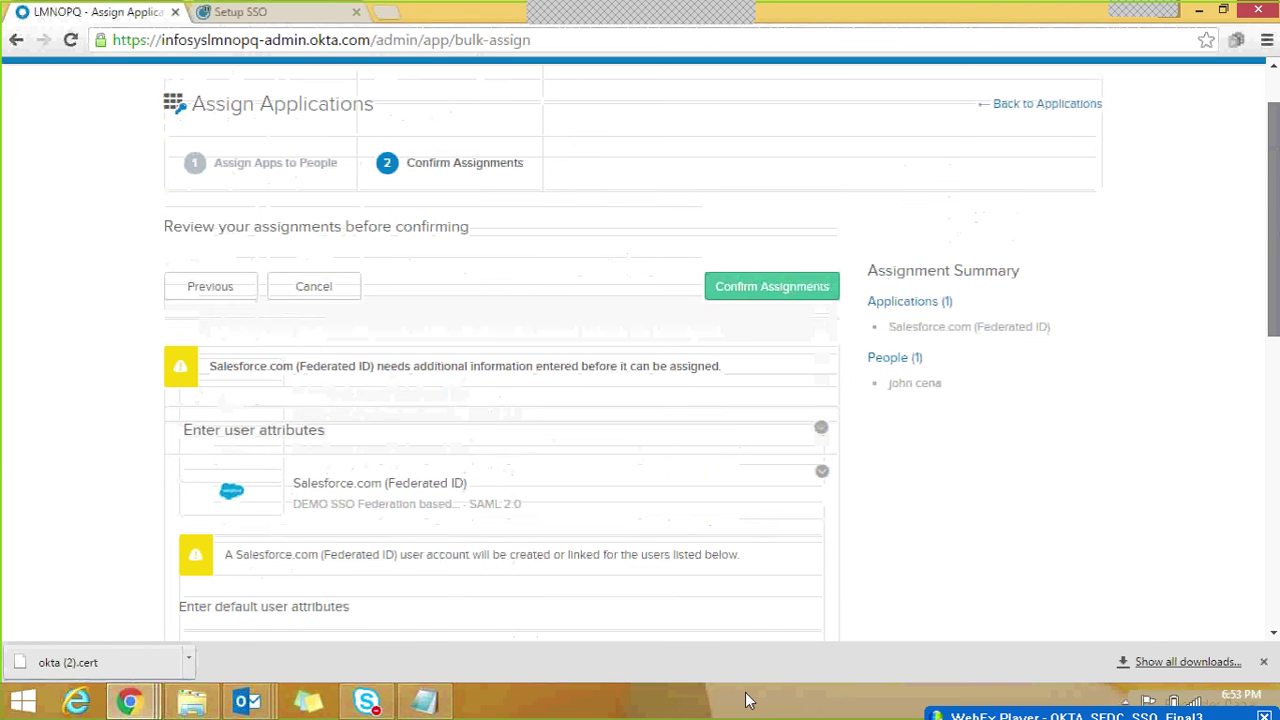
pyautogui.moveTo(1272, 235); pyautogui.dragTo(1272, 357)
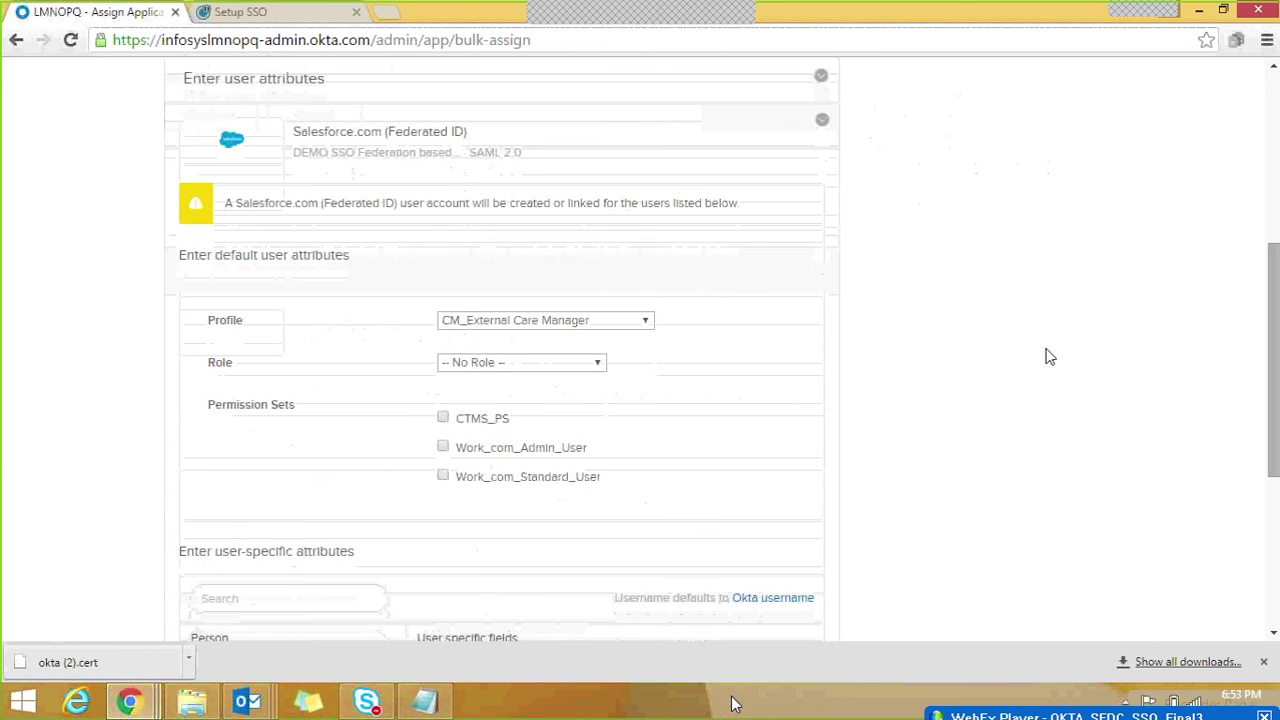
pyautogui.click(646, 324)
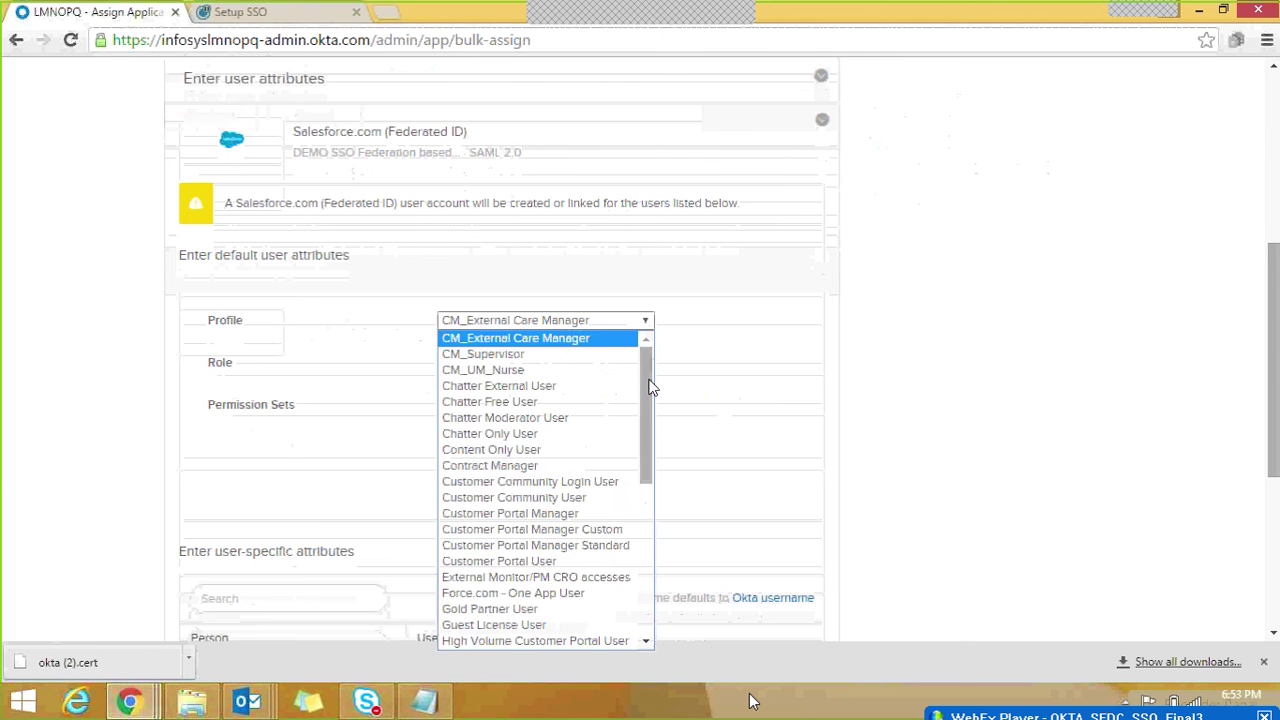
pyautogui.moveTo(645, 390)
pyautogui.mouseDown()
pyautogui.moveTo(643, 540)
pyautogui.moveTo(648, 376)
pyautogui.mouseUp()
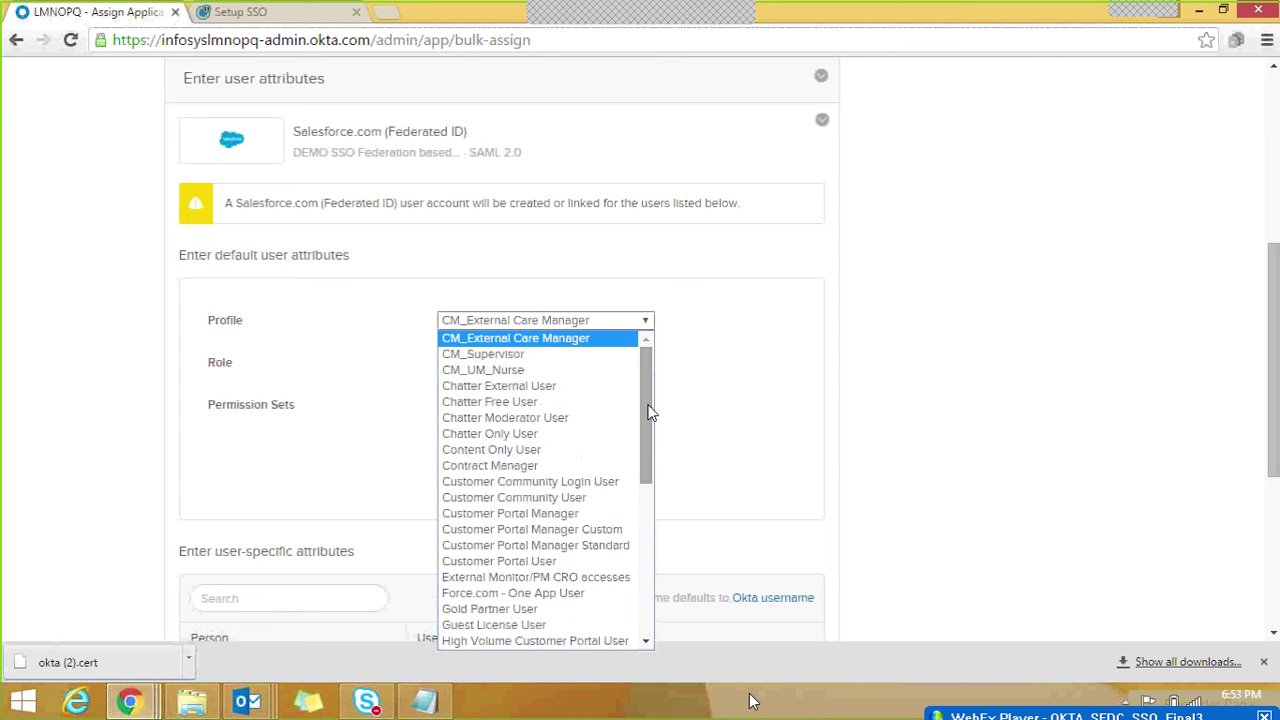
pyautogui.moveTo(648, 418); pyautogui.dragTo(668, 600)
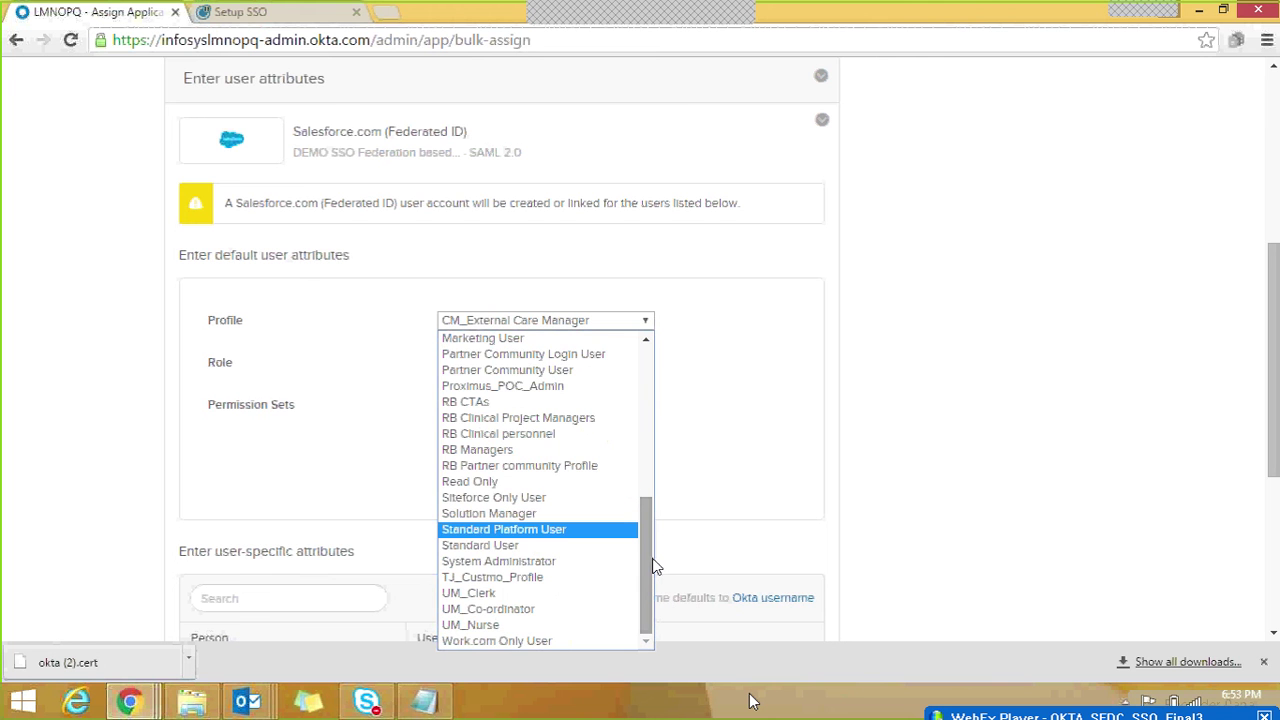
pyautogui.click(516, 578)
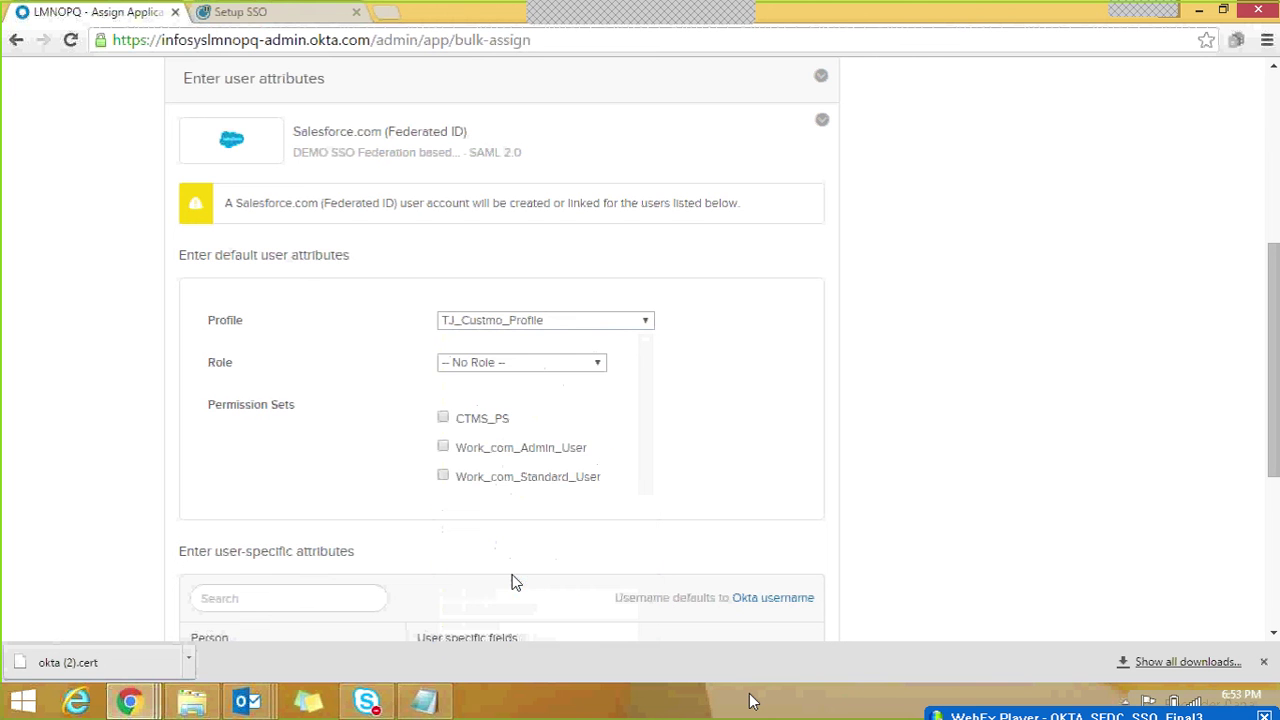
pyautogui.click(593, 363)
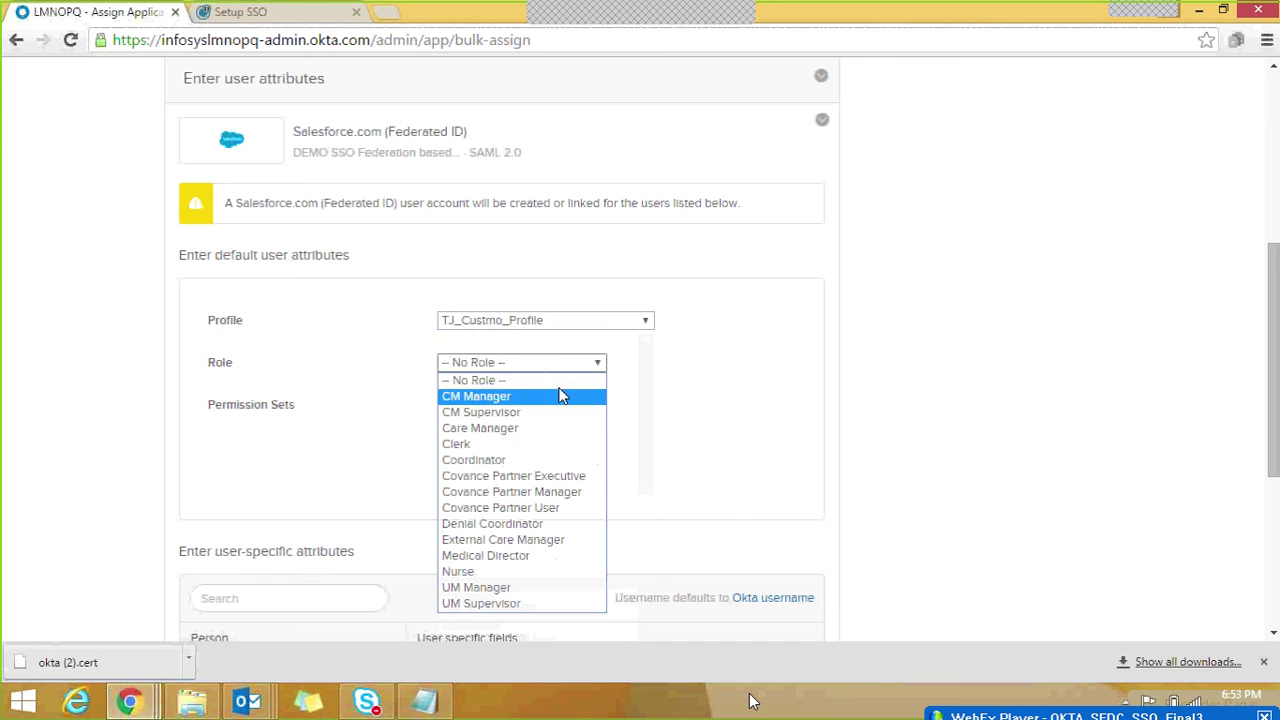
pyautogui.click(525, 413)
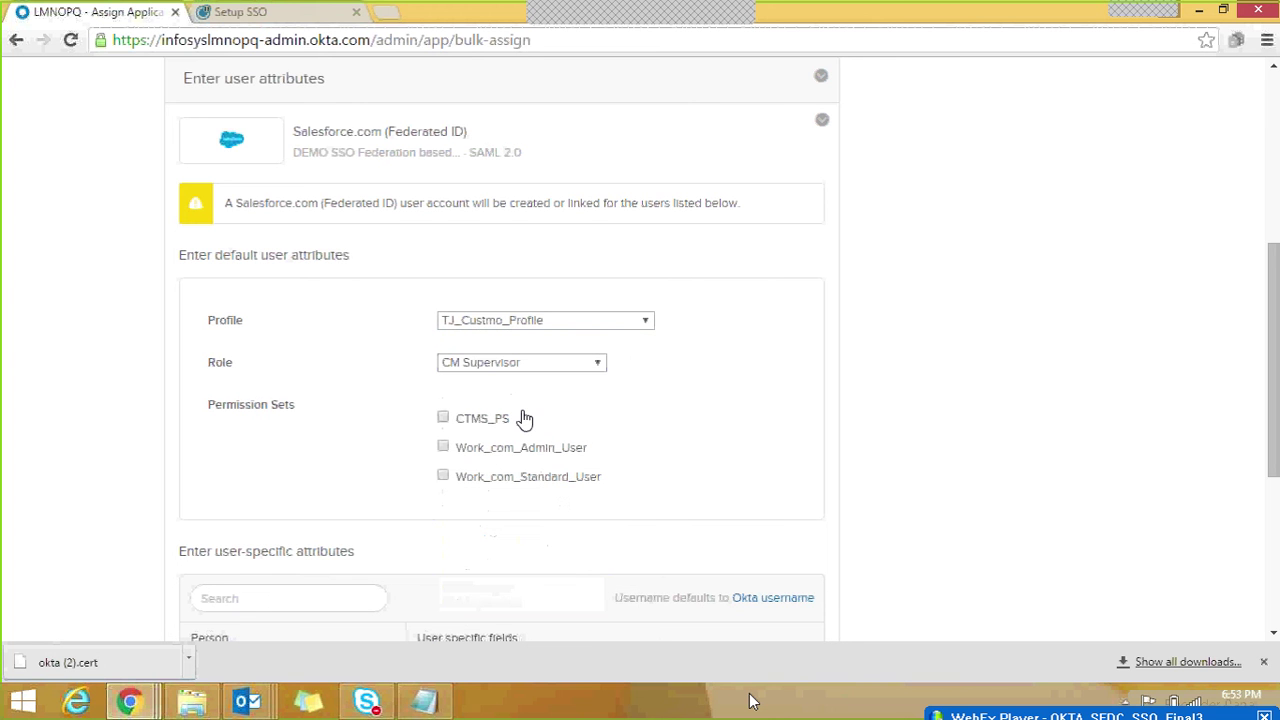
pyautogui.click(443, 419)
pyautogui.scroll(5, 1270, 423)
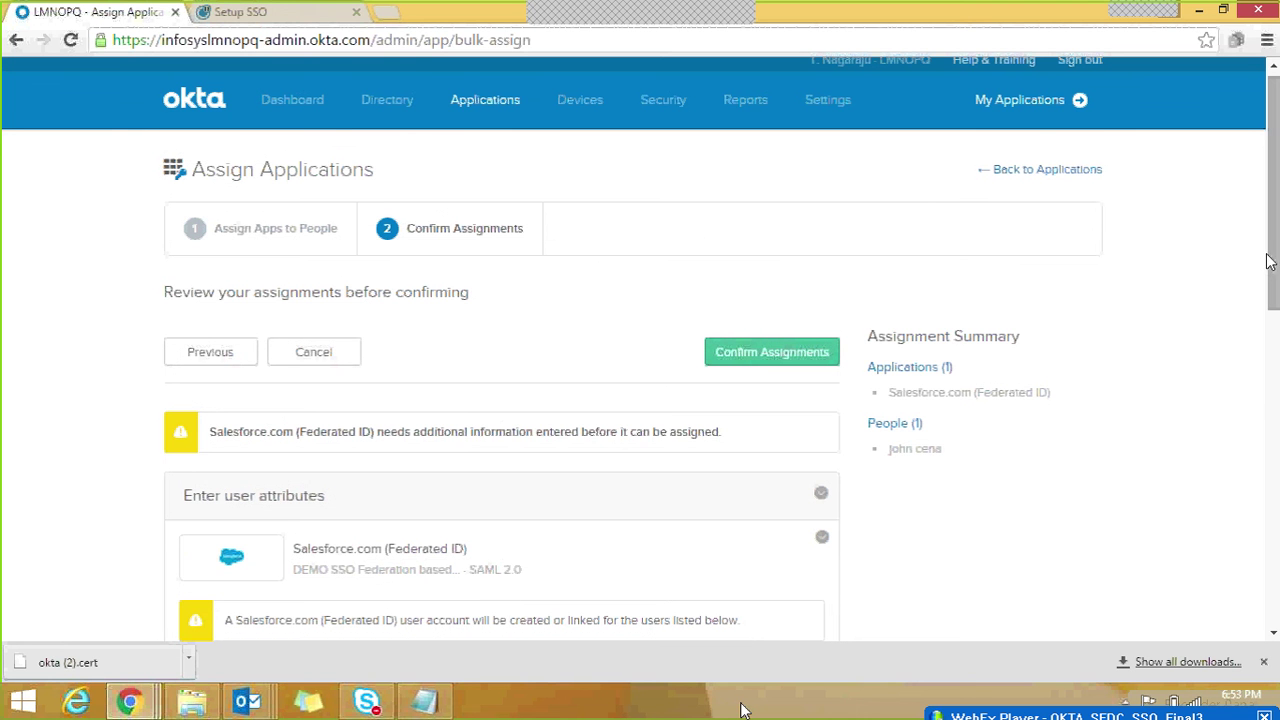
# Step: Review the assigned person and Salesforce app in the confirmation summary
pyautogui.tripleClick(907, 448)
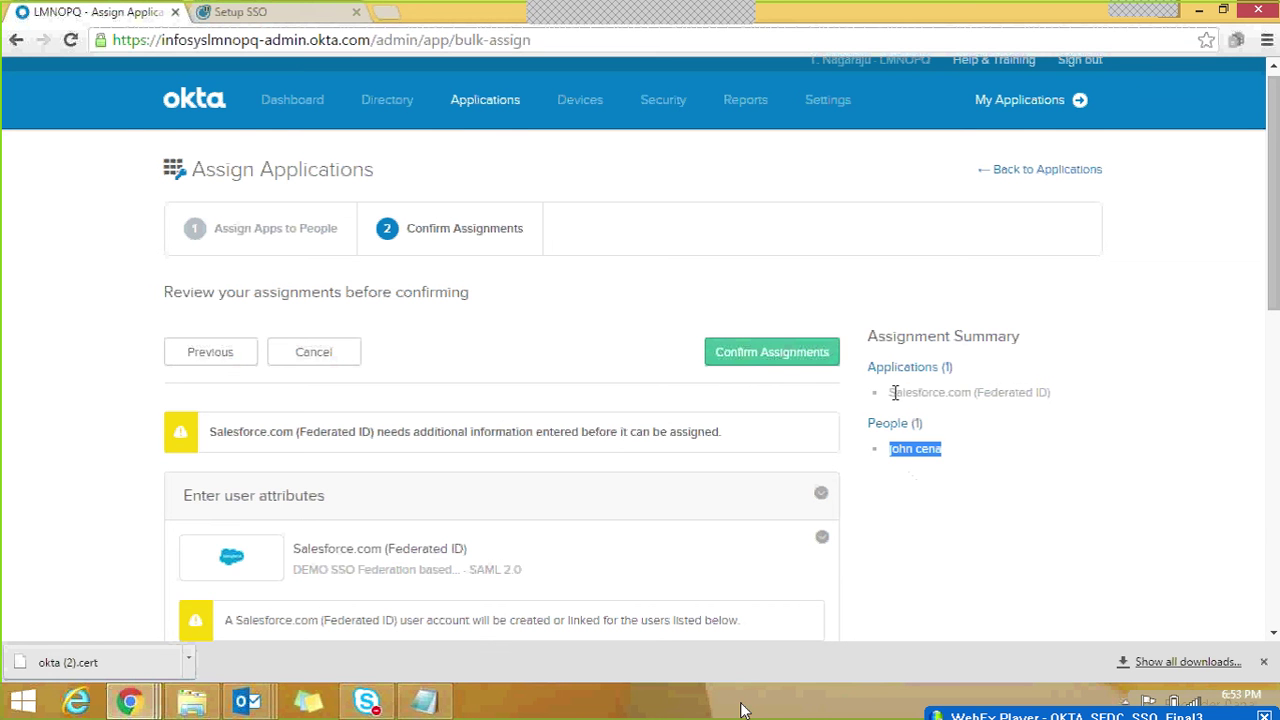
pyautogui.moveTo(892, 392); pyautogui.dragTo(968, 400)
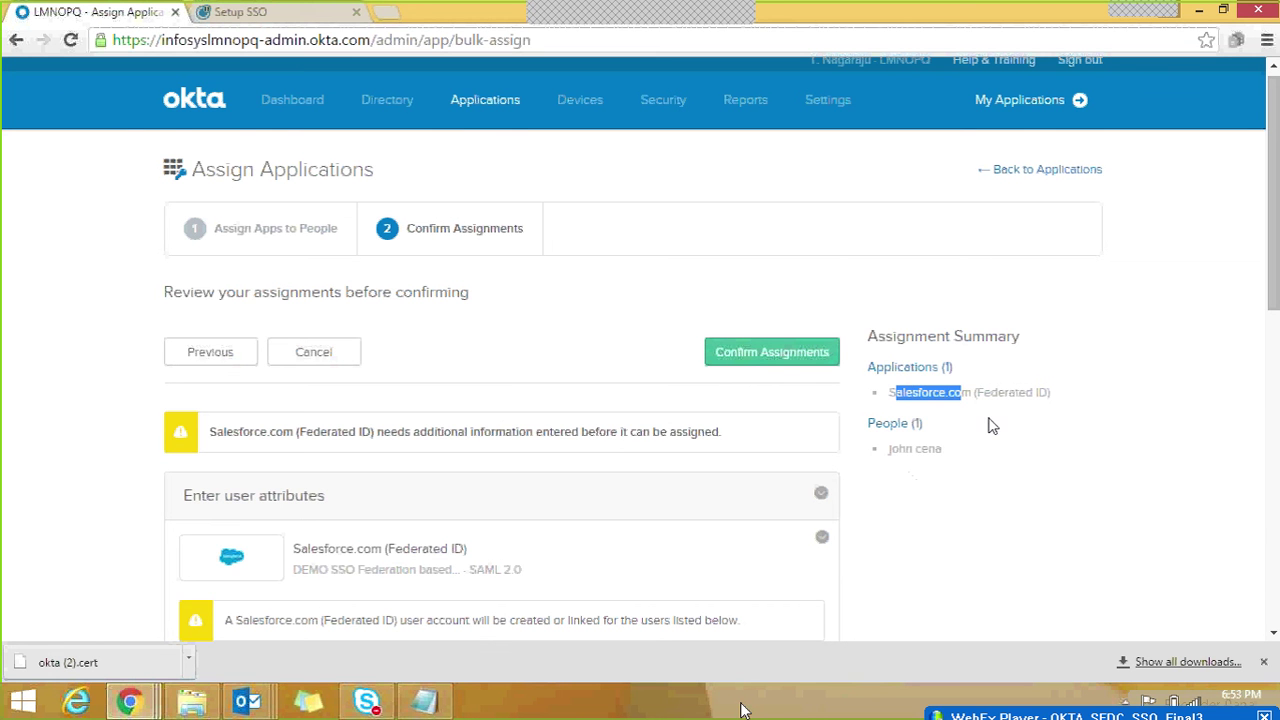
pyautogui.scroll(-1, 1272, 262)
pyautogui.scroll(-3, 1125, 388)
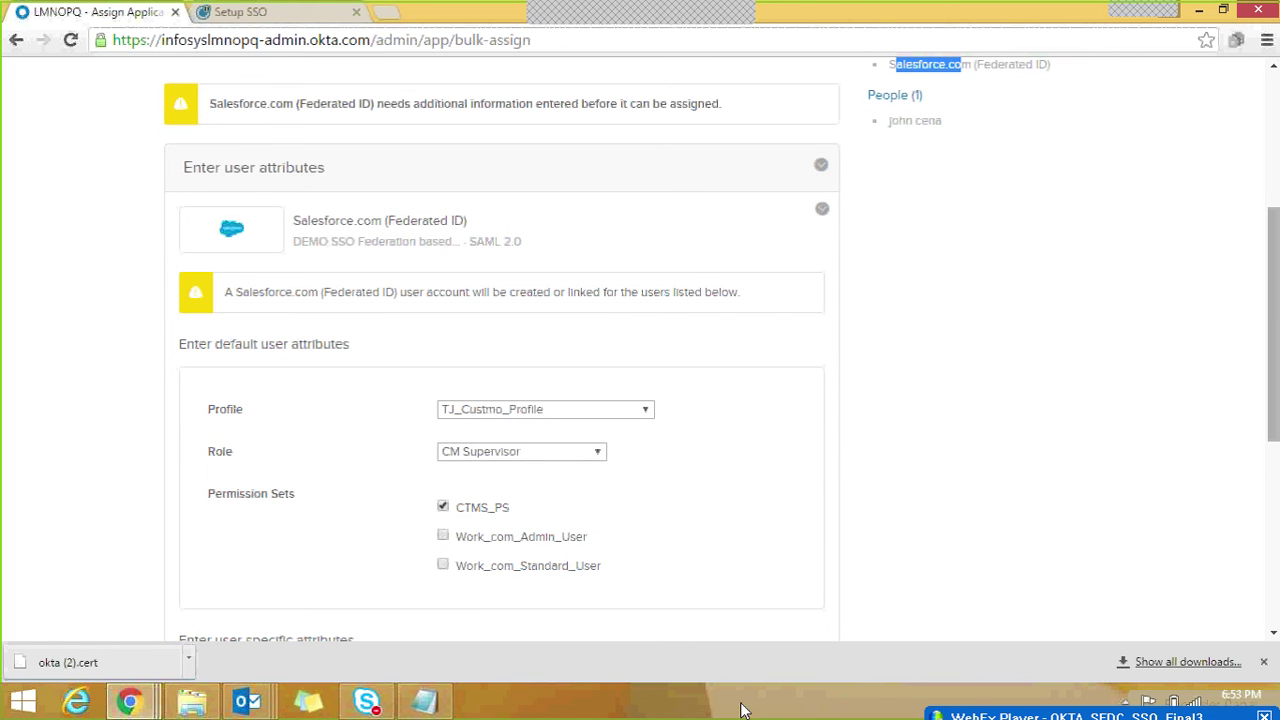
pyautogui.scroll(-3, 1275, 318)
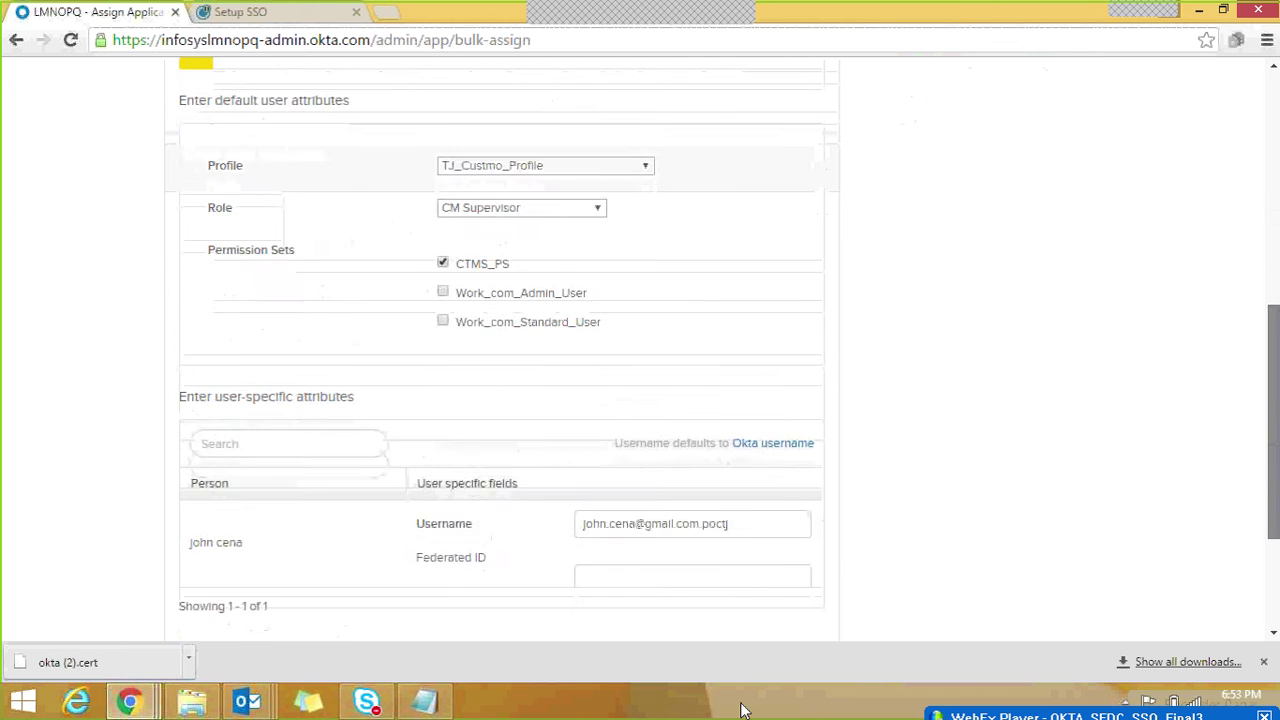
pyautogui.scroll(2, 1275, 418)
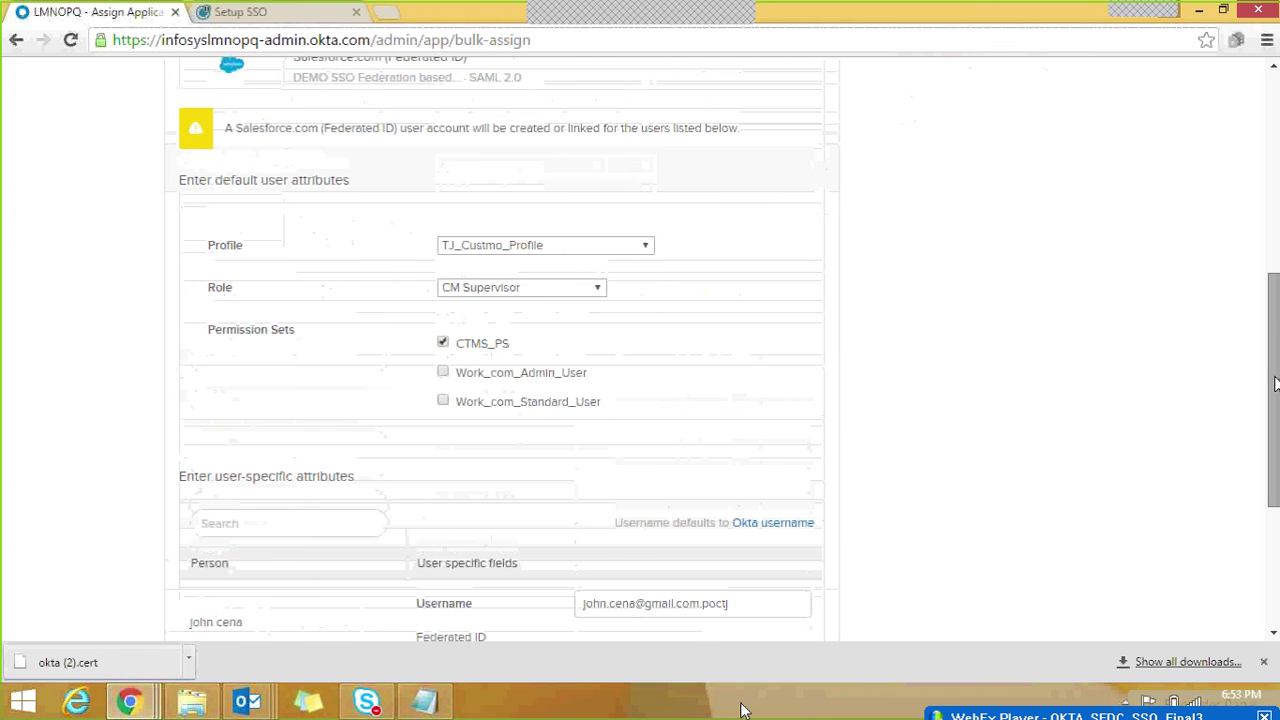
pyautogui.scroll(-2, 1275, 383)
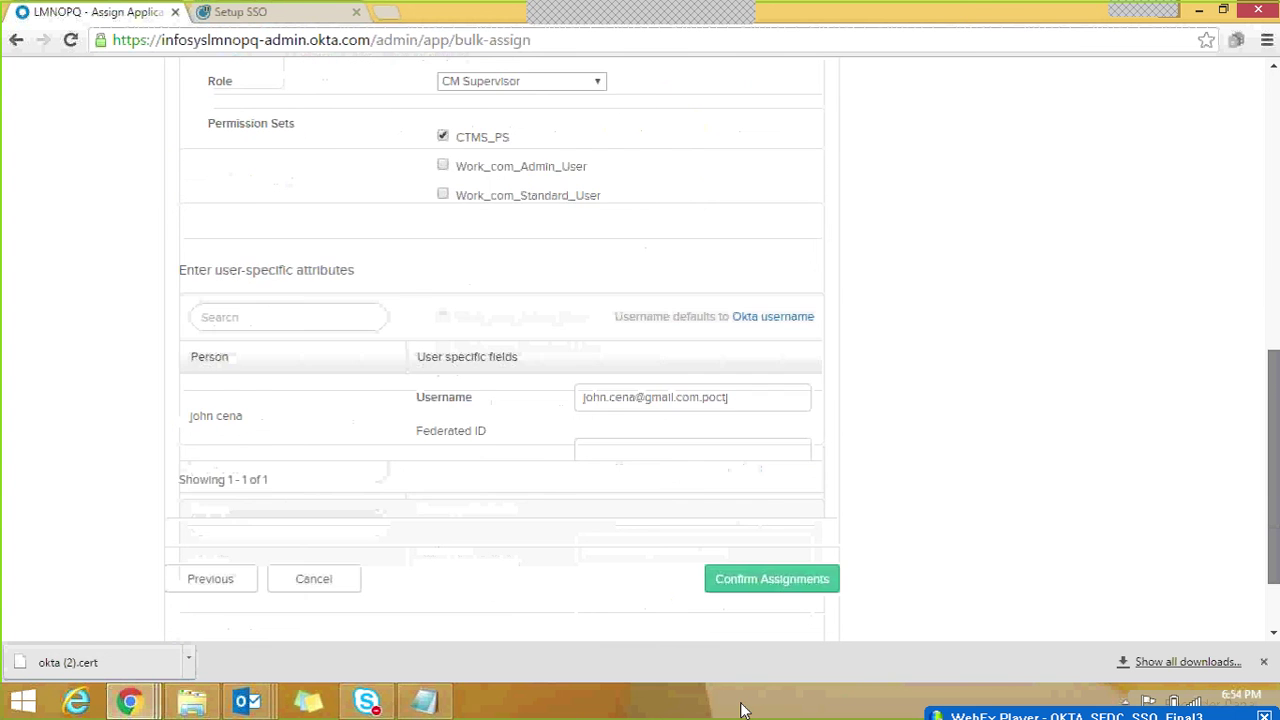
pyautogui.scroll(-1, 500, 350)
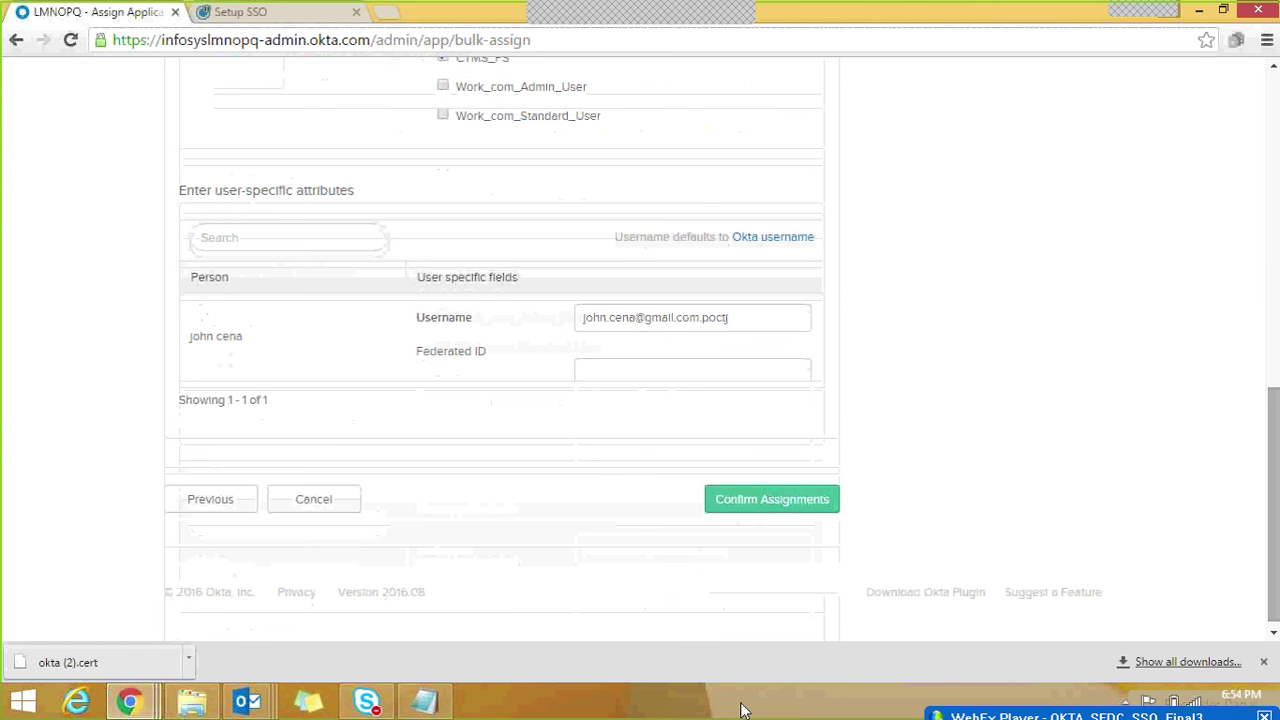
# Step: Enter Federated ID 1234 and confirm the Salesforce app assignment
pyautogui.click(645, 366)
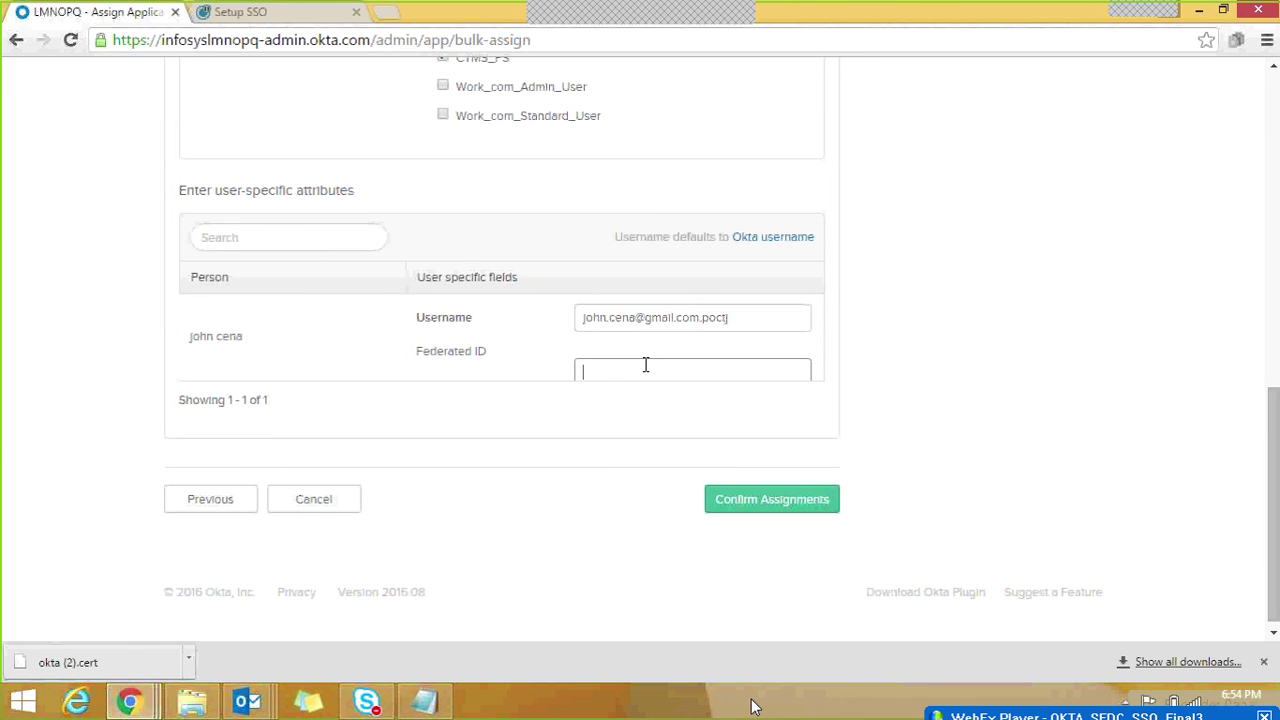
pyautogui.write('123456')
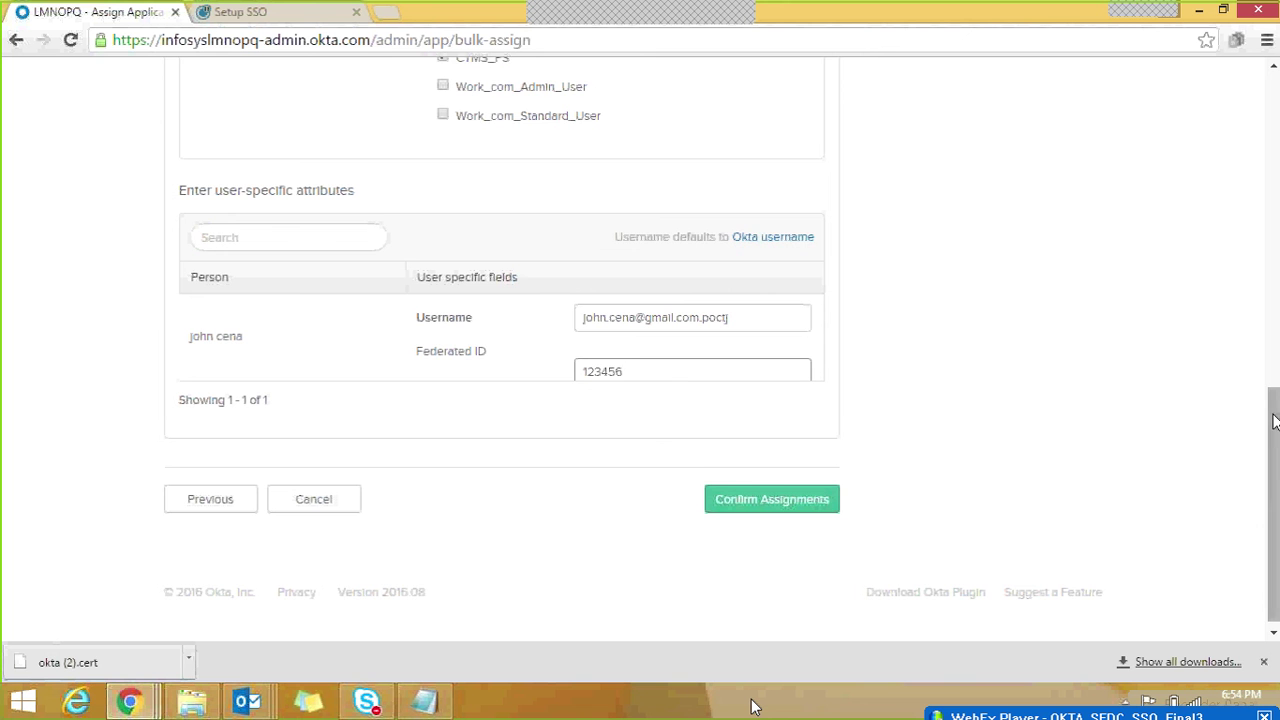
pyautogui.scroll(-1, 1268, 445)
pyautogui.click(786, 494)
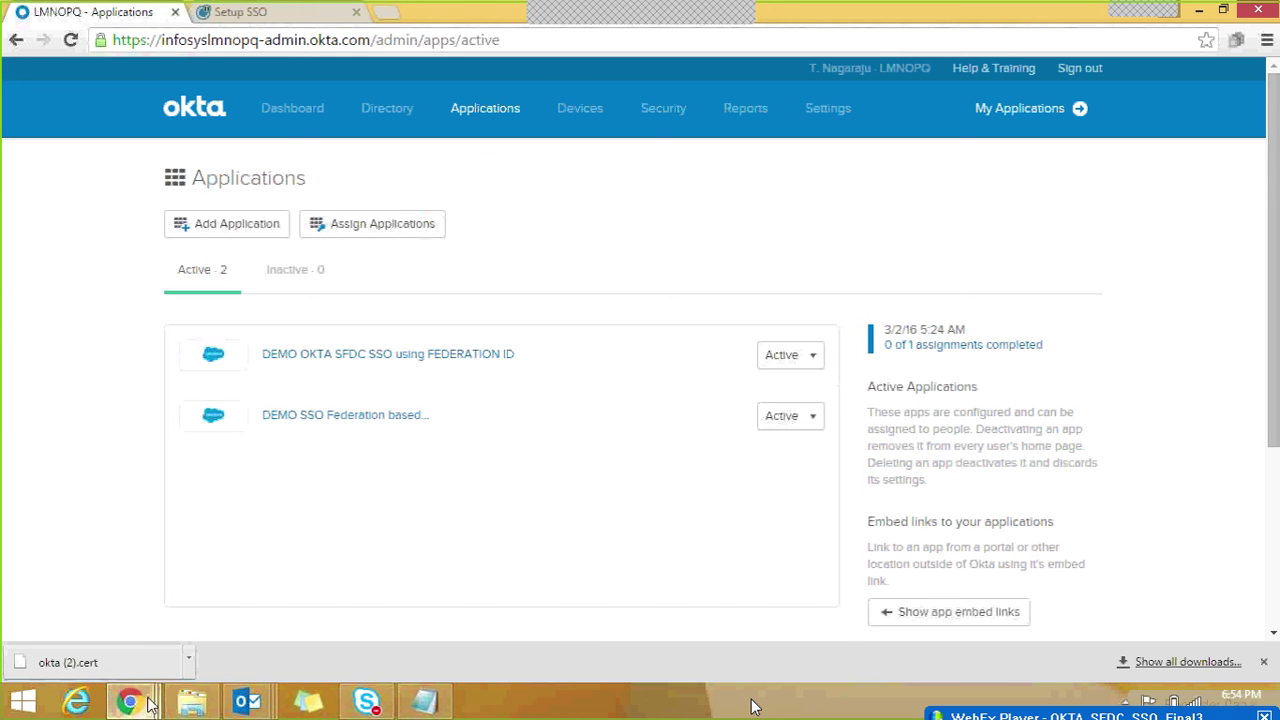
# Step: Bring the Salesforce SAML Single Sign-On Settings window with the Test SSO OKTA configuration forward
pyautogui.moveTo(143, 706)
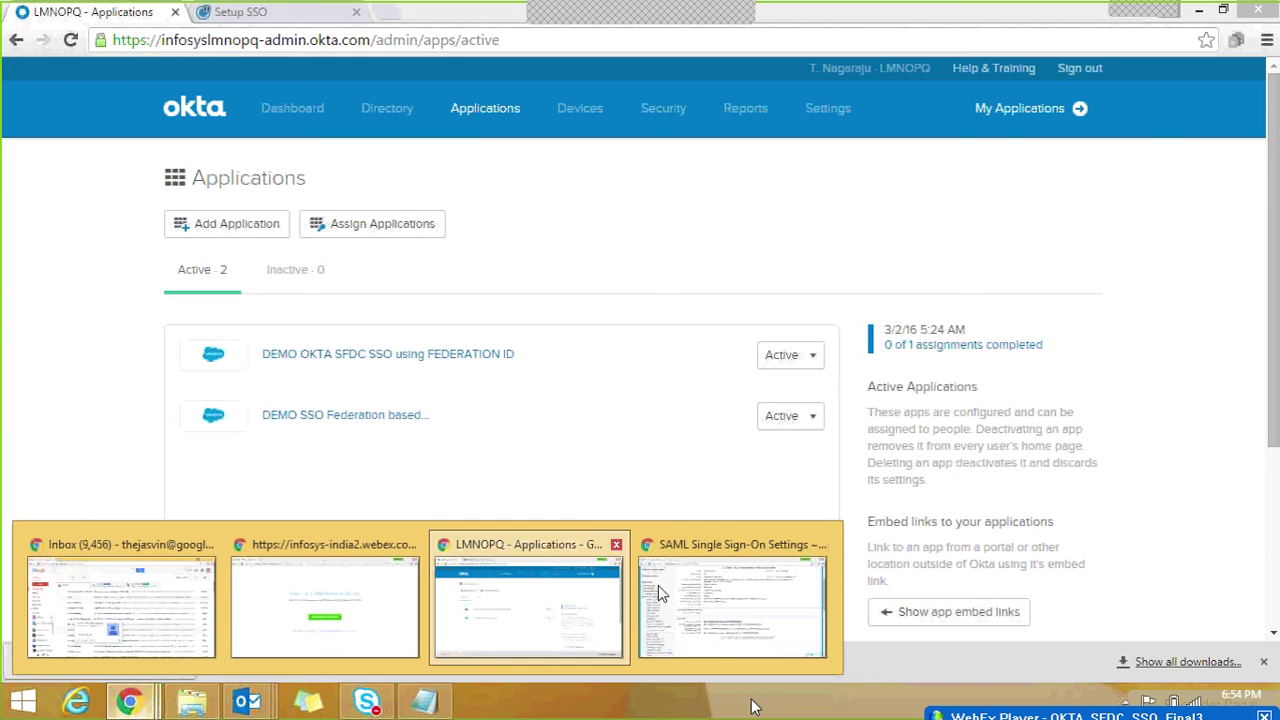
pyautogui.click(683, 597)
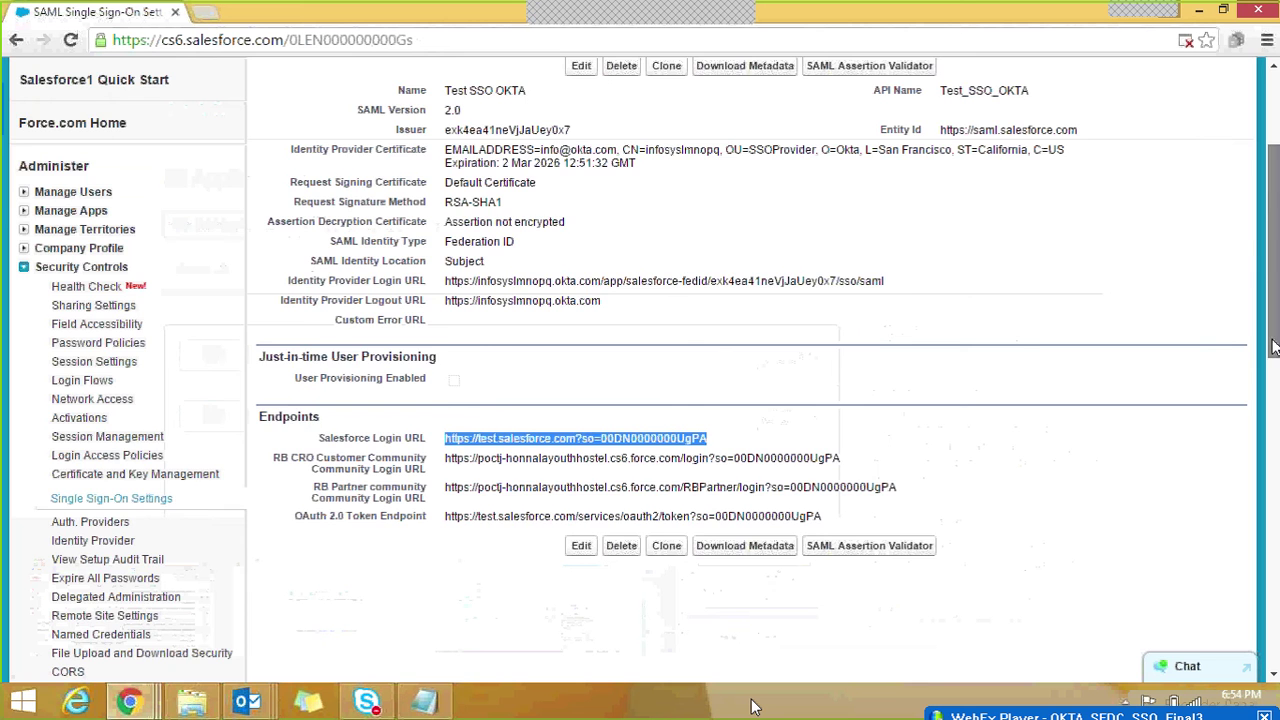
# Step: In Salesforce Setup, find Users via Quick Find 'users' and filter names by letter C
pyautogui.scroll(3, 953, 133)
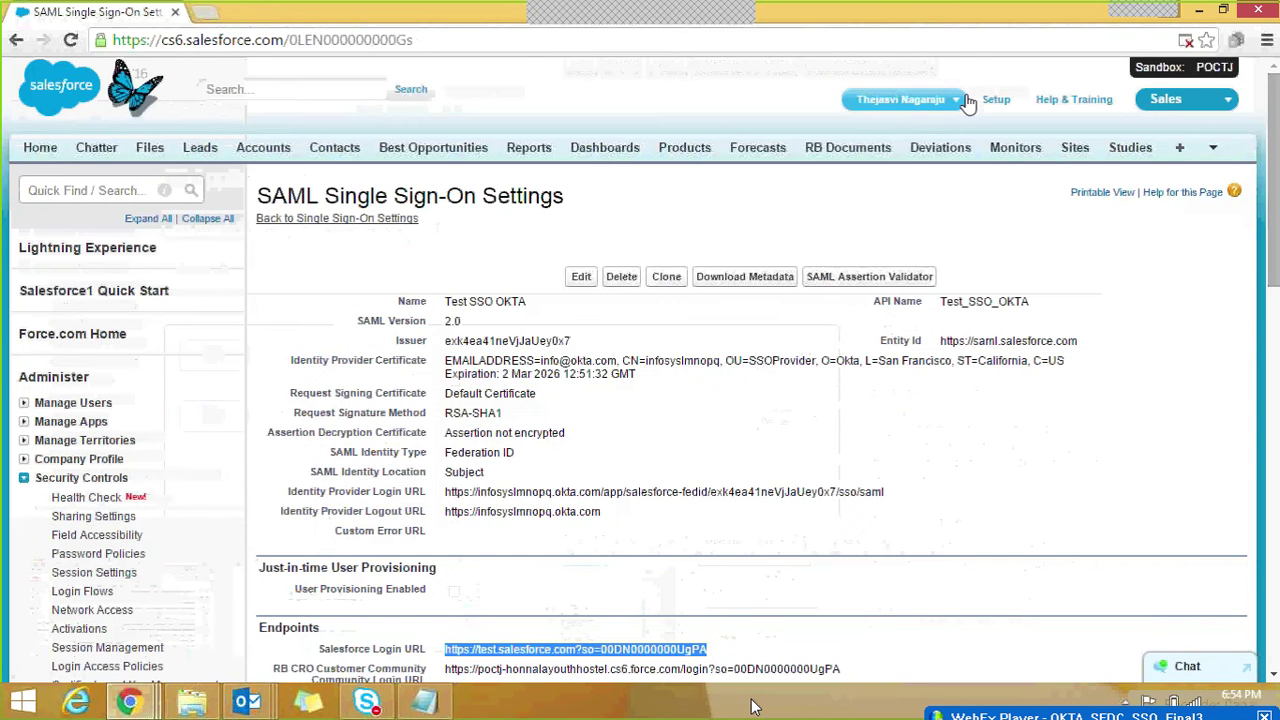
pyautogui.click(996, 99)
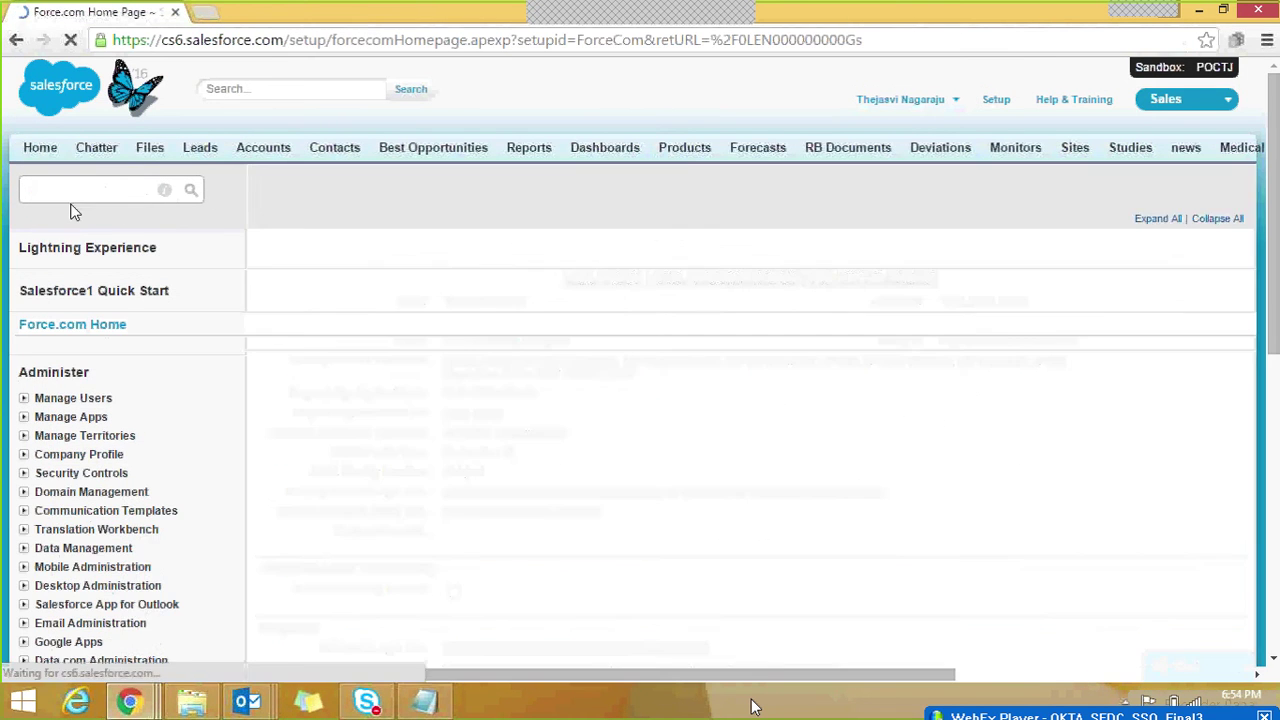
pyautogui.click(70, 189)
pyautogui.write('users')
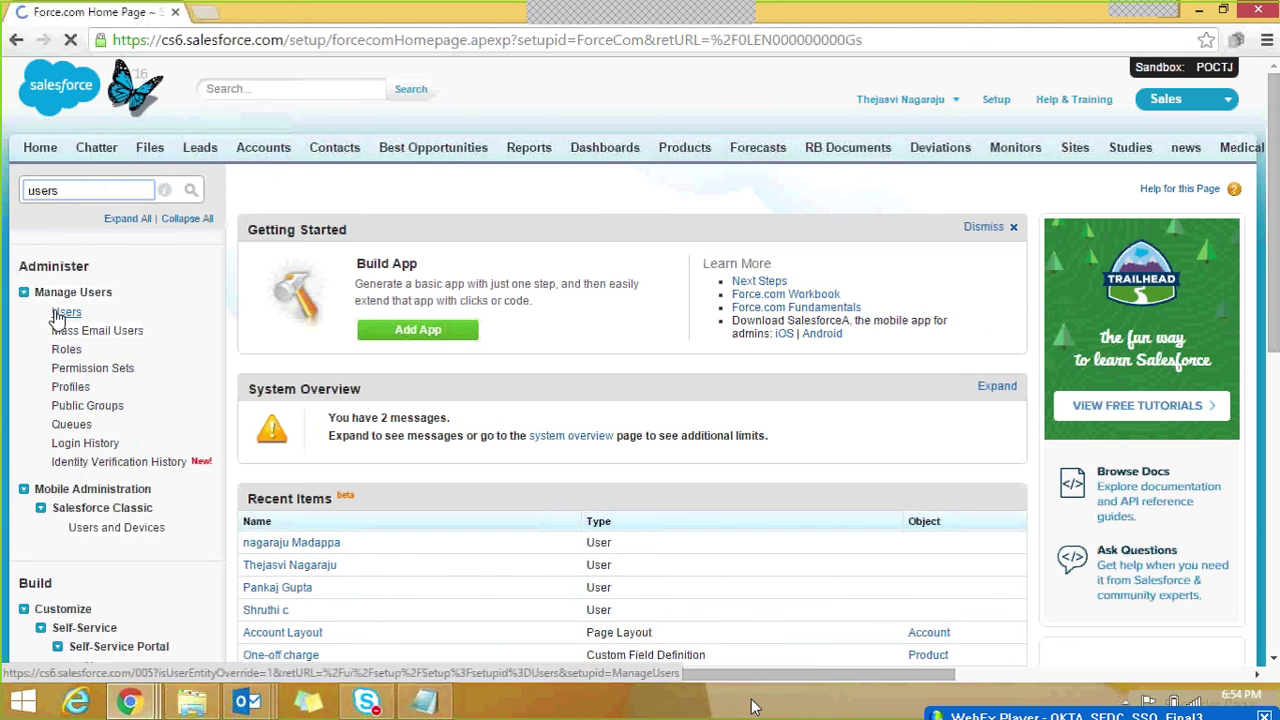
pyautogui.click(60, 313)
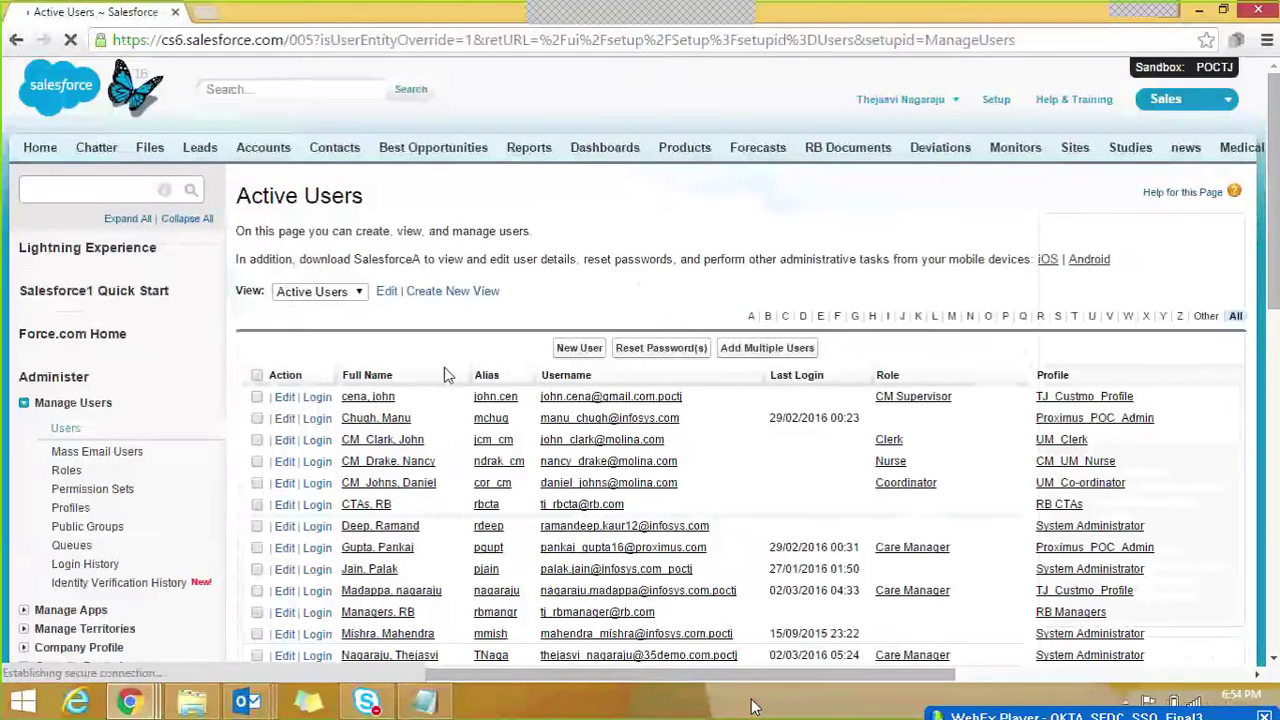
pyautogui.click(786, 318)
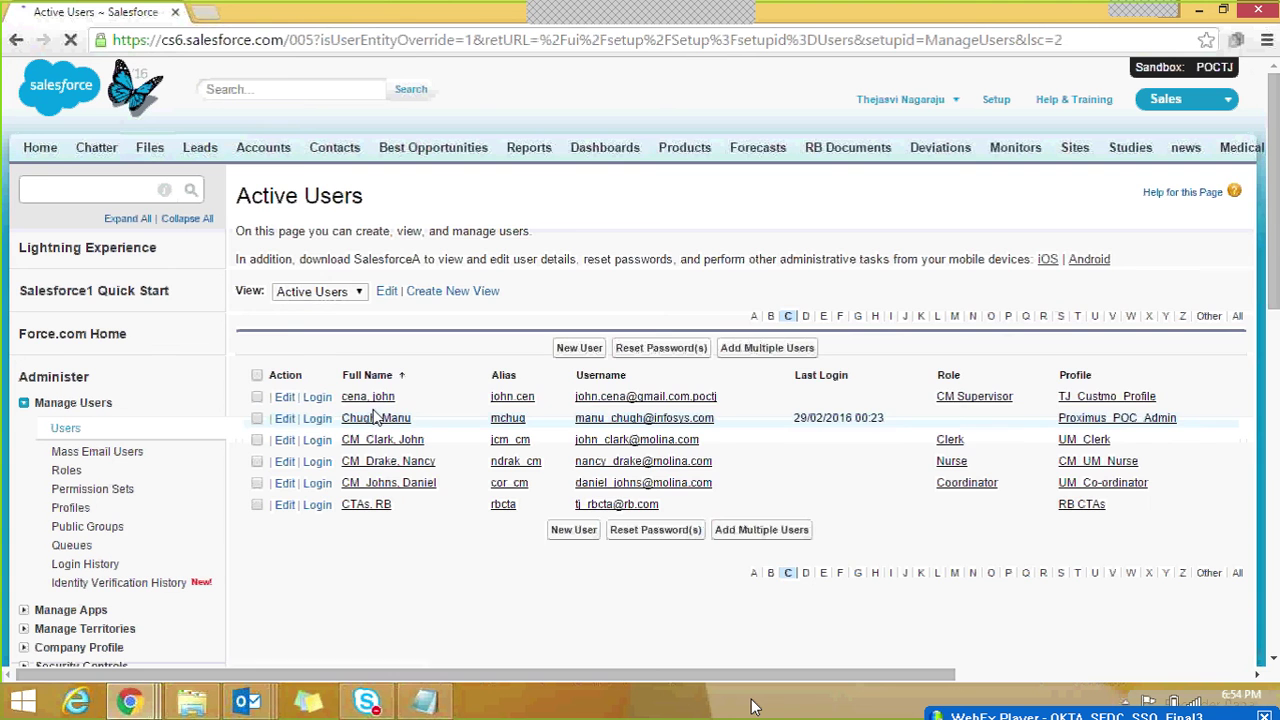
# Step: Open the test user's detail record and check its Federation ID and assigned role and profile
pyautogui.click(362, 398)
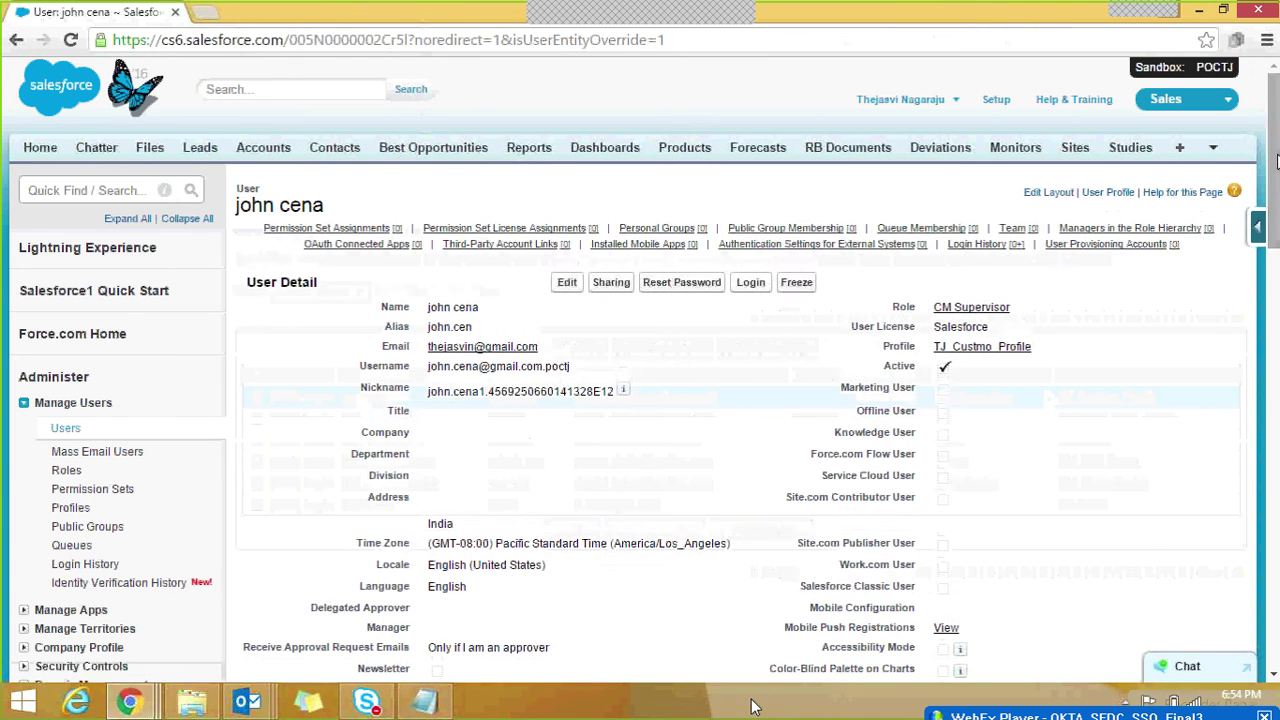
pyautogui.scroll(-3, 563, 486)
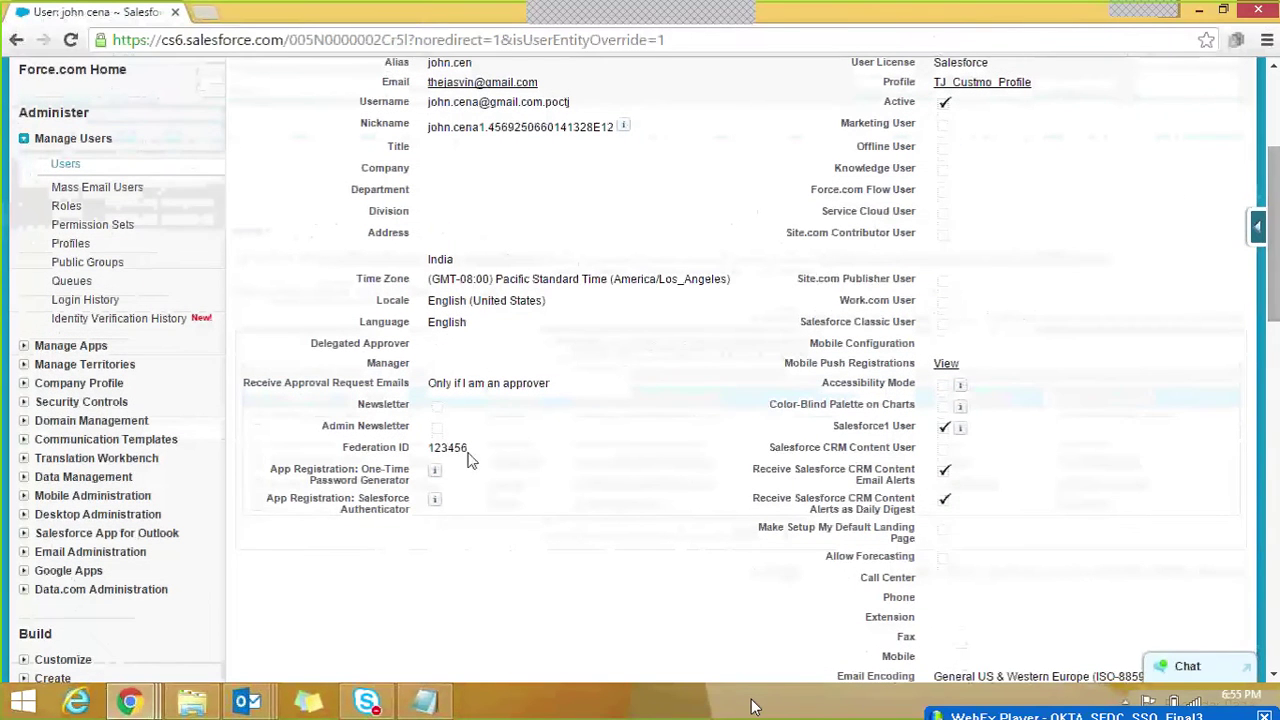
pyautogui.moveTo(468, 449); pyautogui.dragTo(429, 451)
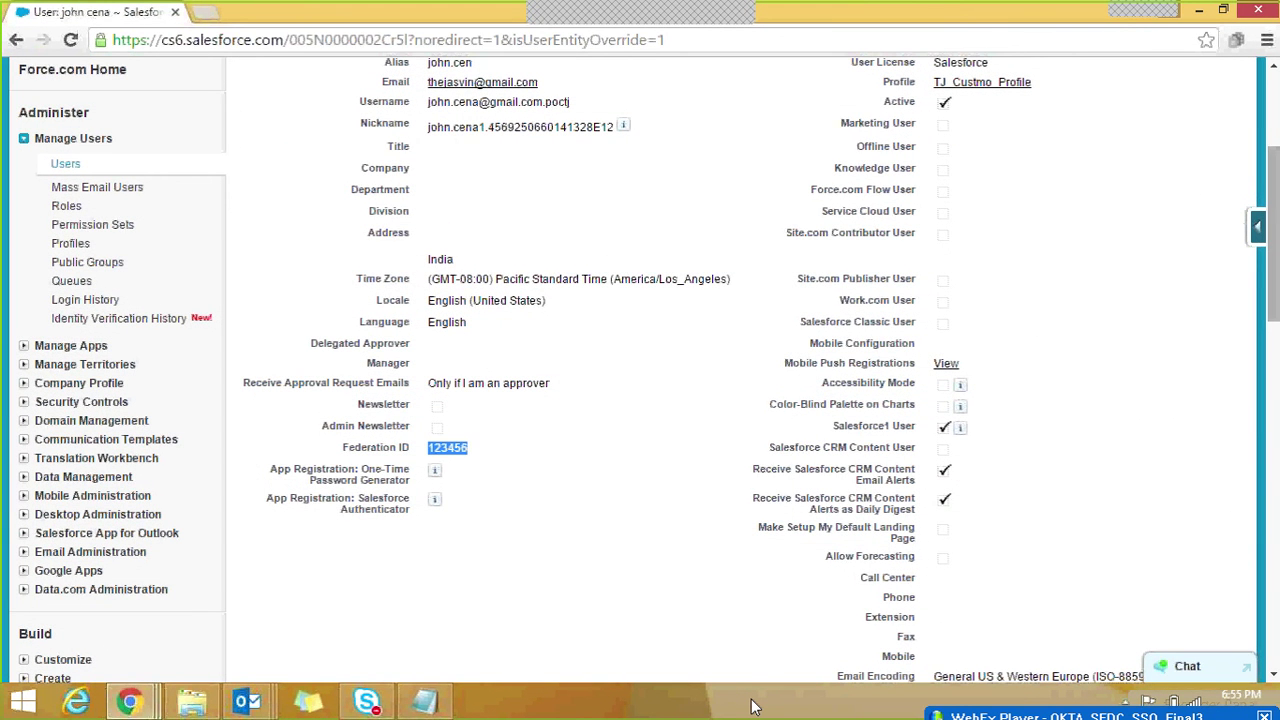
pyautogui.scroll(3, 523, 524)
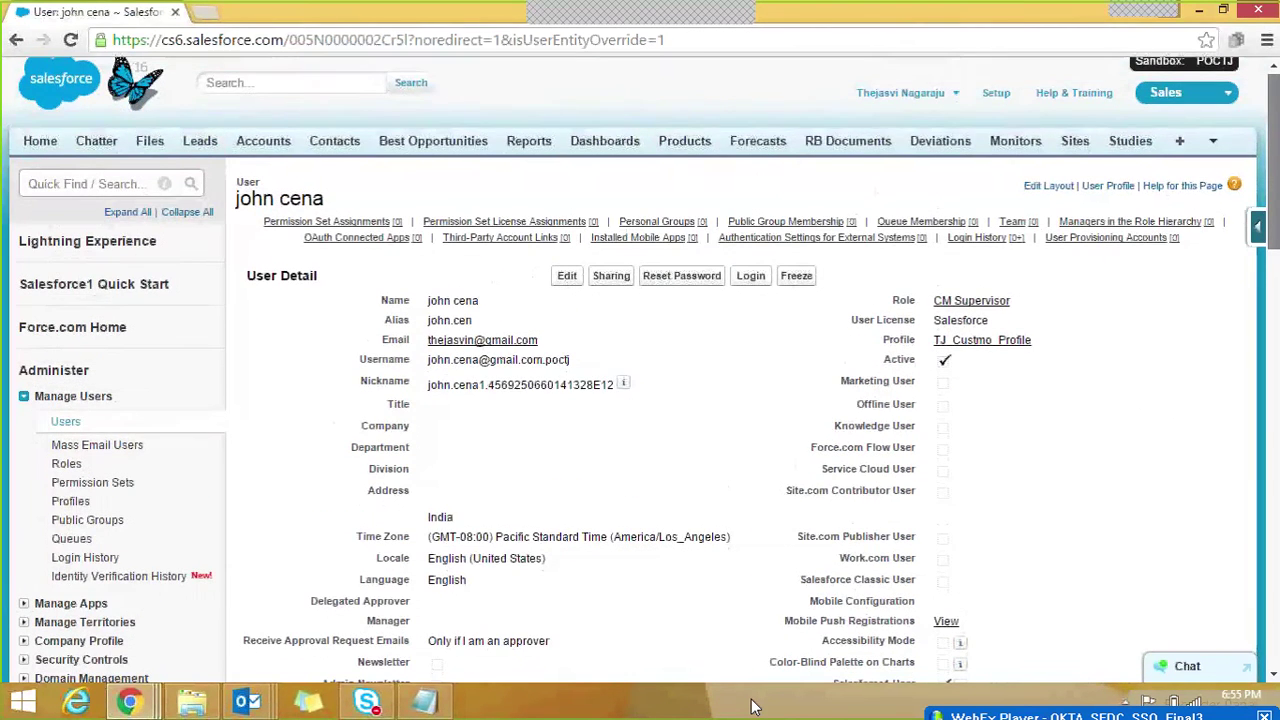
pyautogui.scroll(-1, 754, 707)
pyautogui.scroll(1, 754, 707)
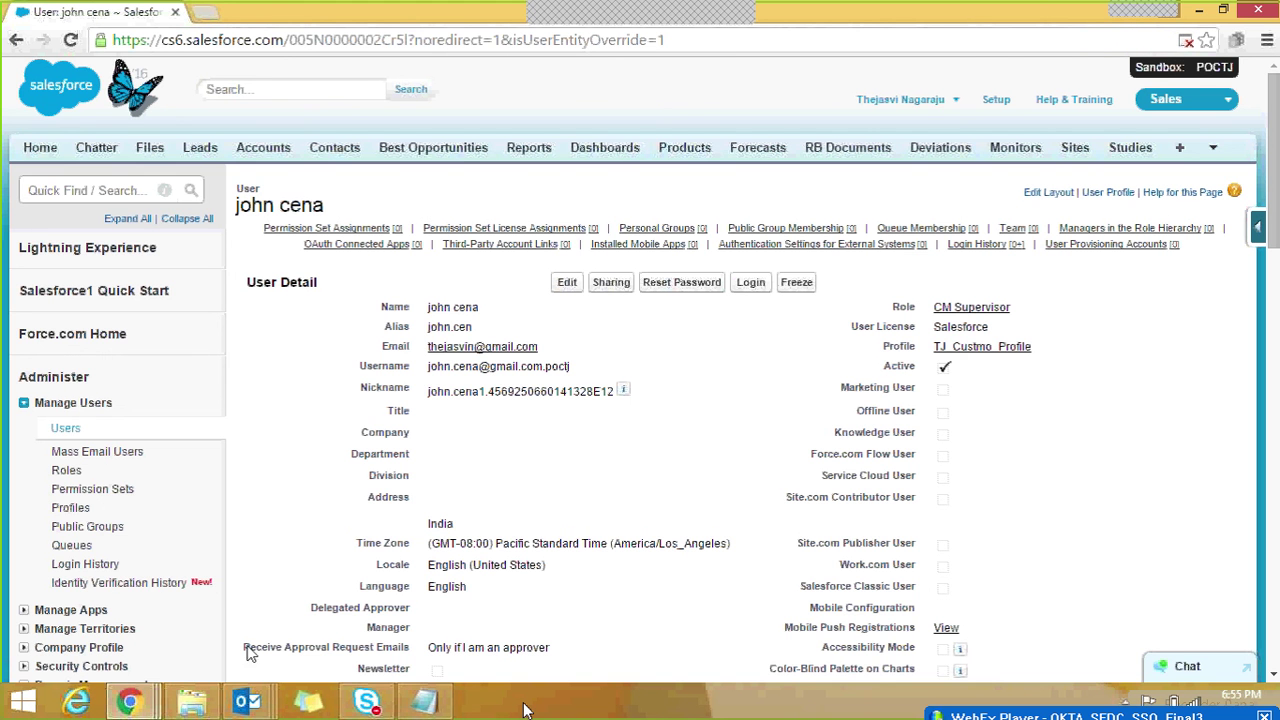
# Step: In Okta, see My Applications still lists no apps, return to Admin, then switch to Gmail
pyautogui.moveTo(140, 702)
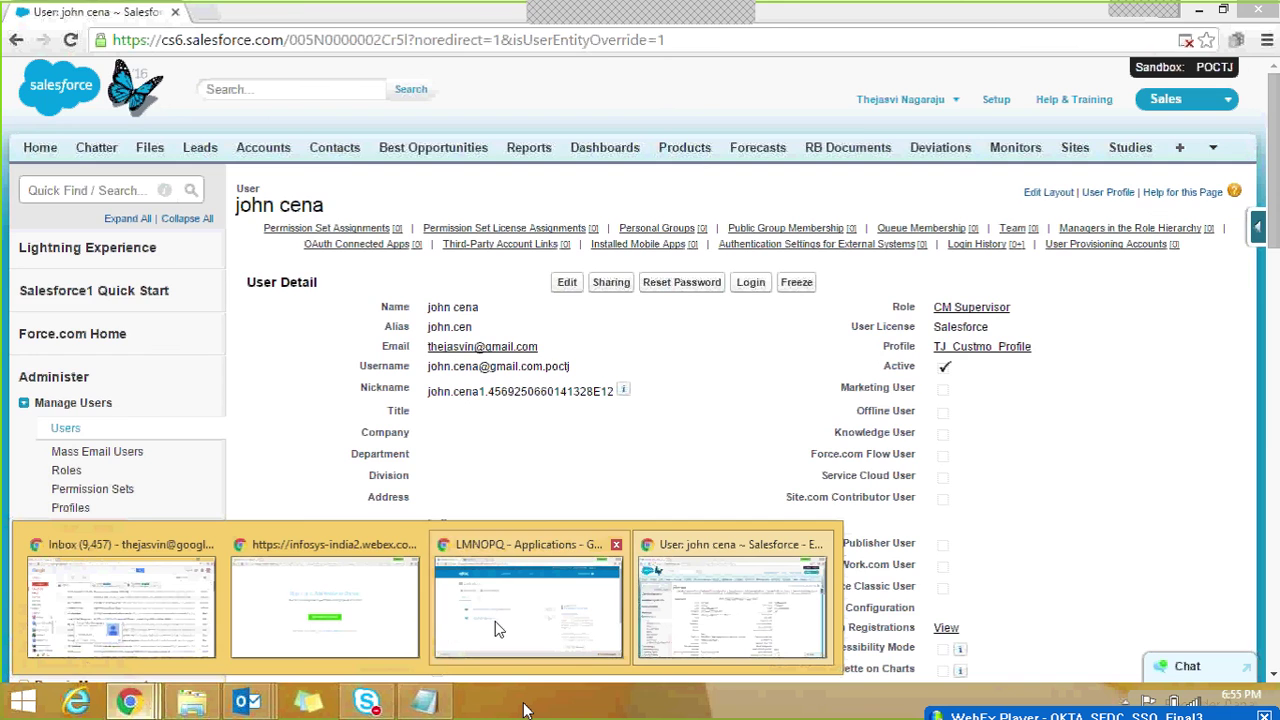
pyautogui.click(496, 628)
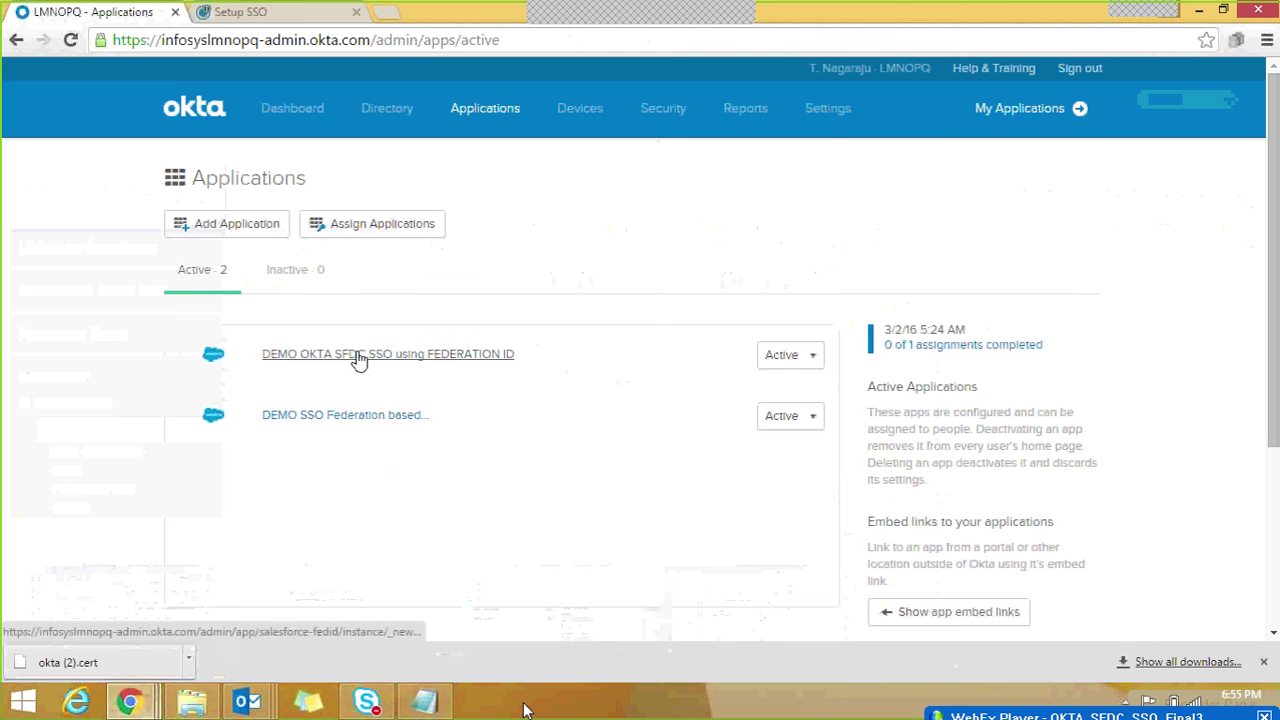
pyautogui.click(1029, 112)
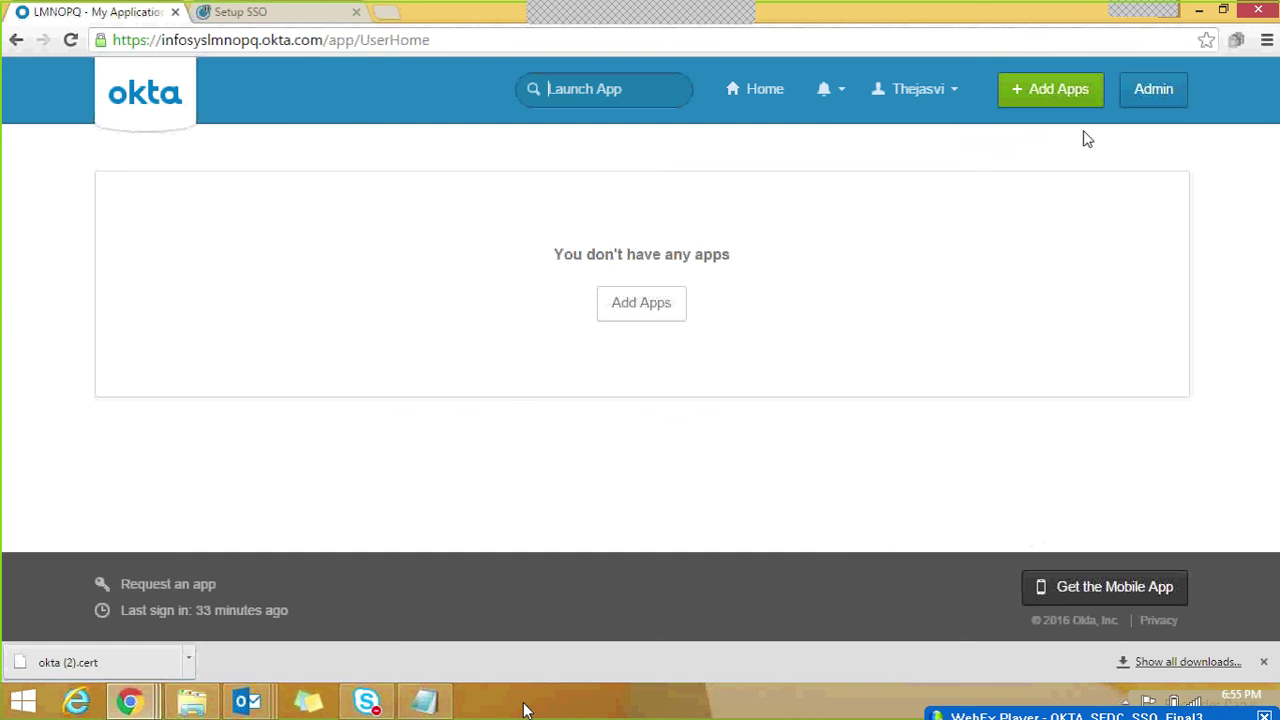
pyautogui.click(1150, 96)
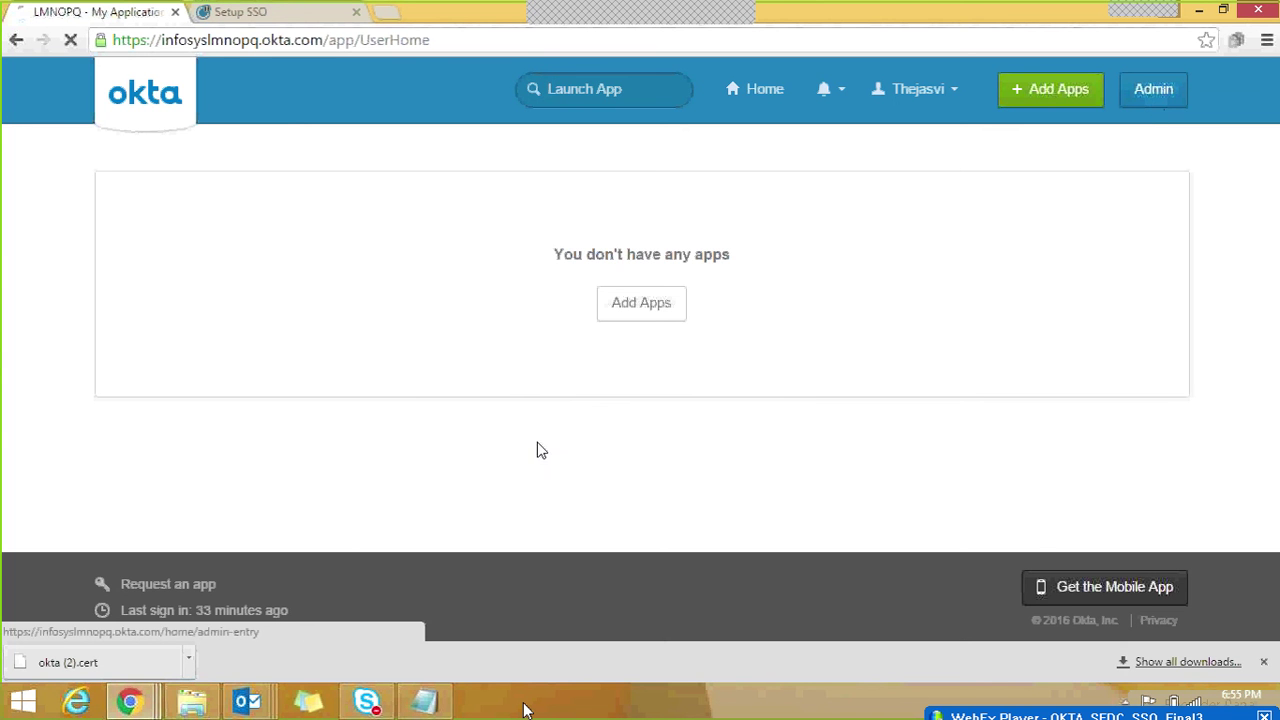
pyautogui.moveTo(120, 706)
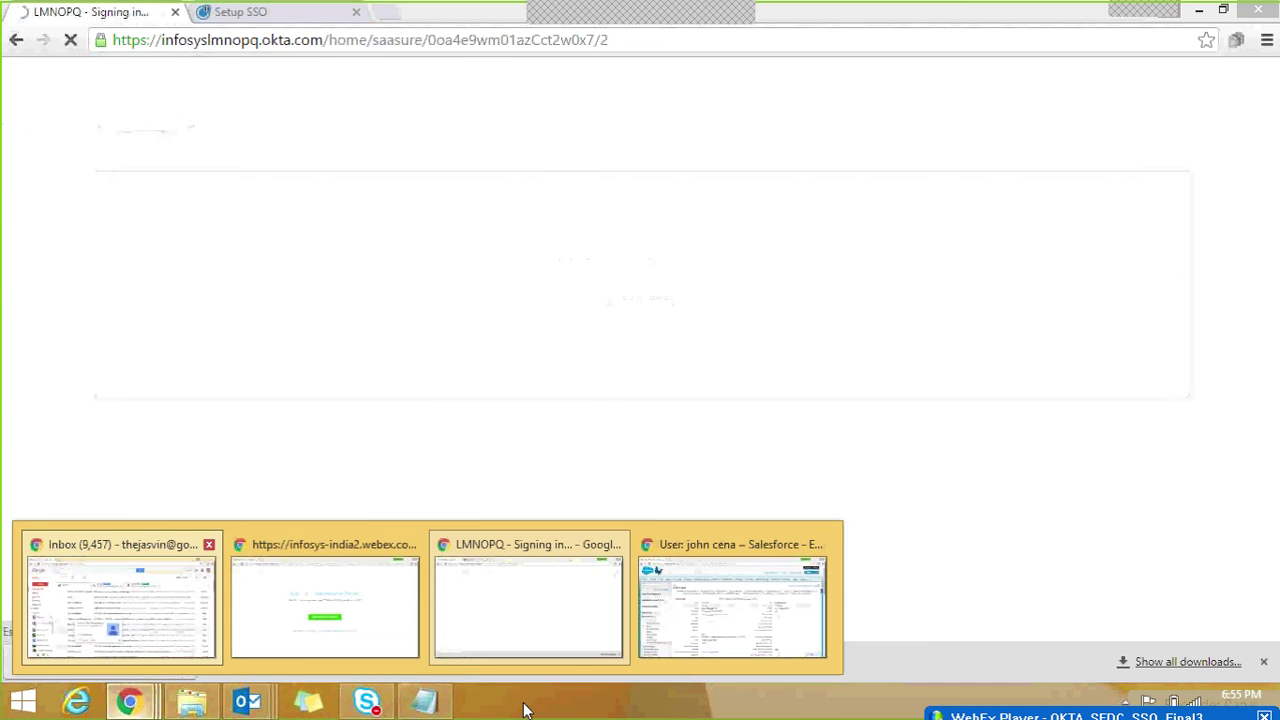
pyautogui.click(117, 630)
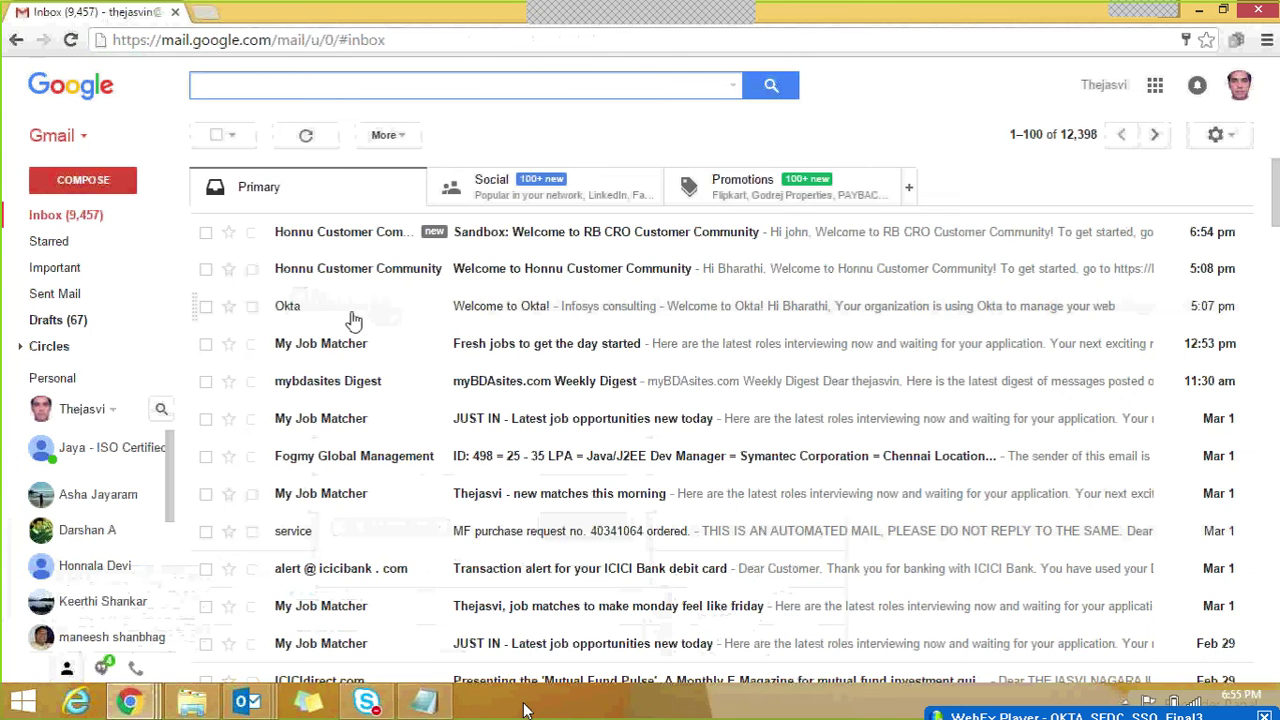
# Step: Reload the Gmail inbox until the 'Welcome to Okta!' email from Okta appears
pyautogui.click(63, 214)
pyautogui.click(72, 42)
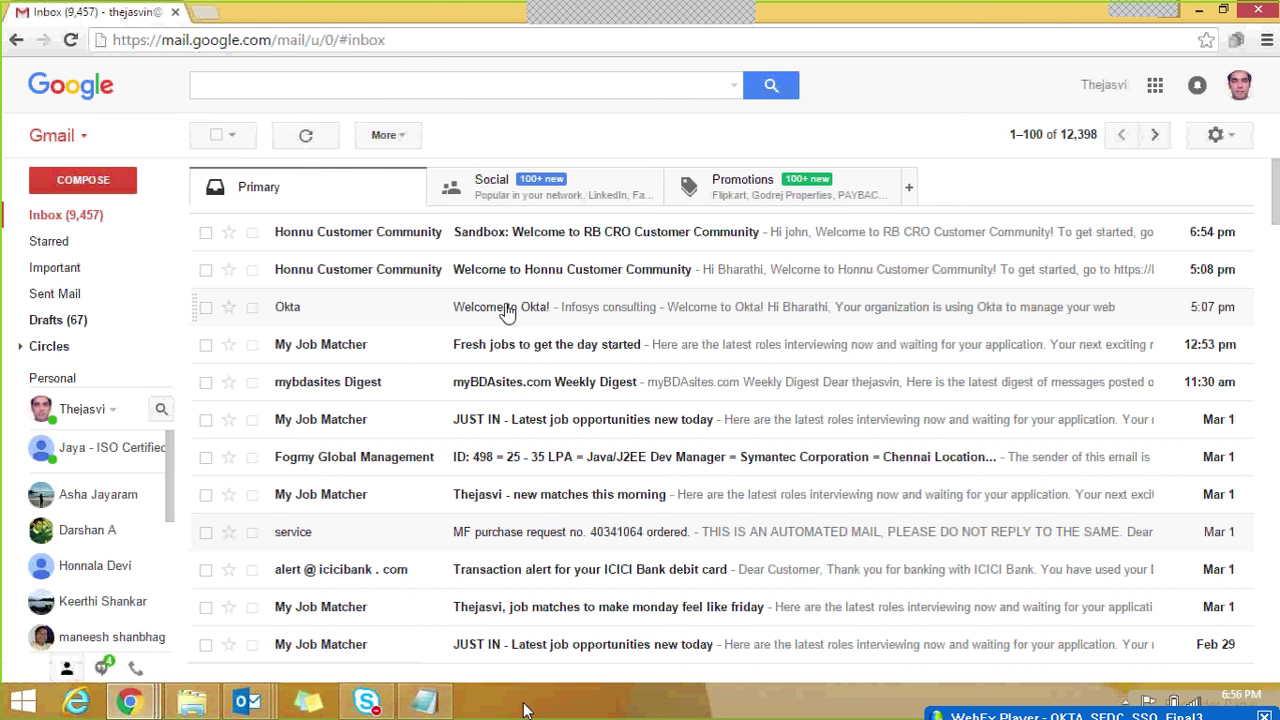
pyautogui.click(71, 41)
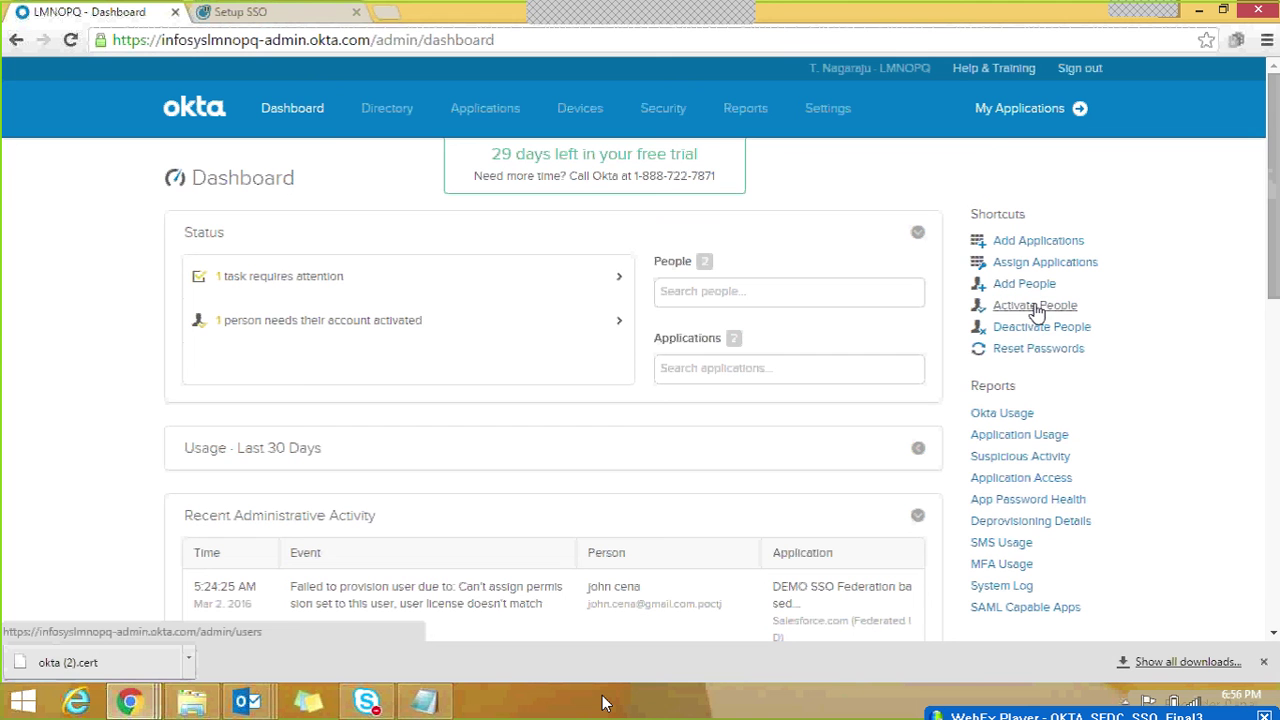
# Step: Select the pending user under Activate People and activate the account, sending the activation email
pyautogui.click(1036, 310)
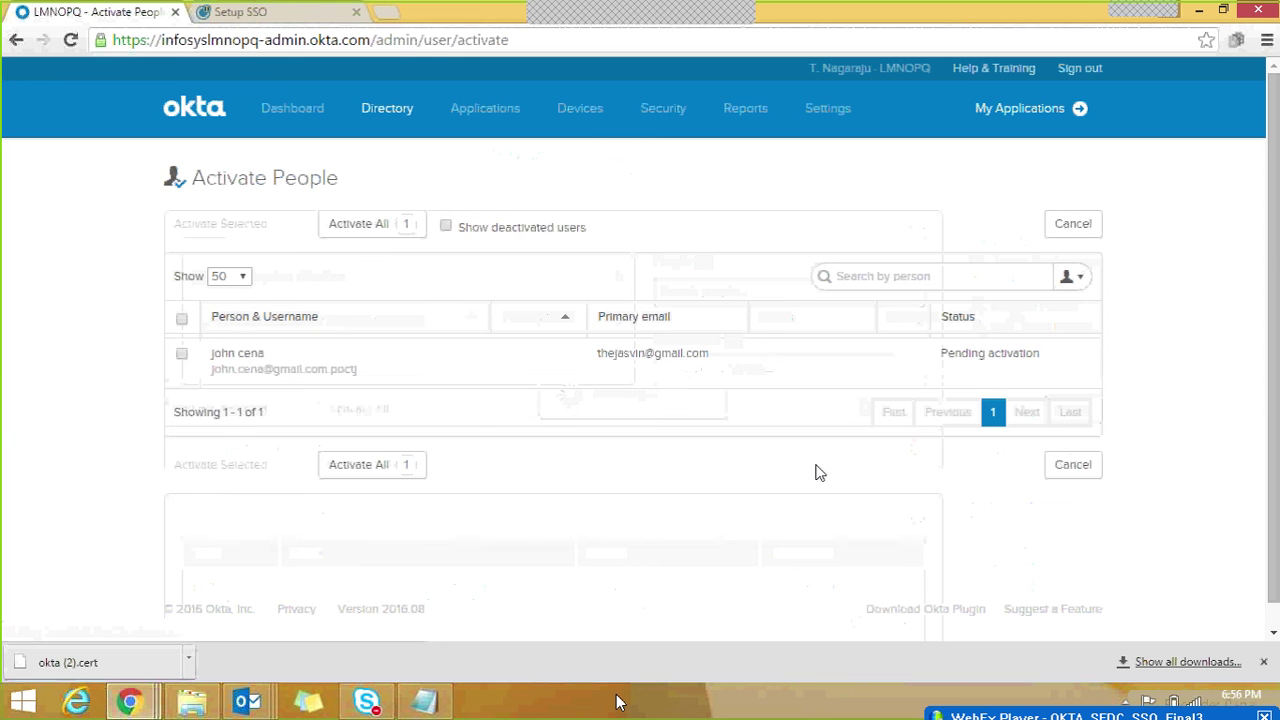
pyautogui.click(182, 355)
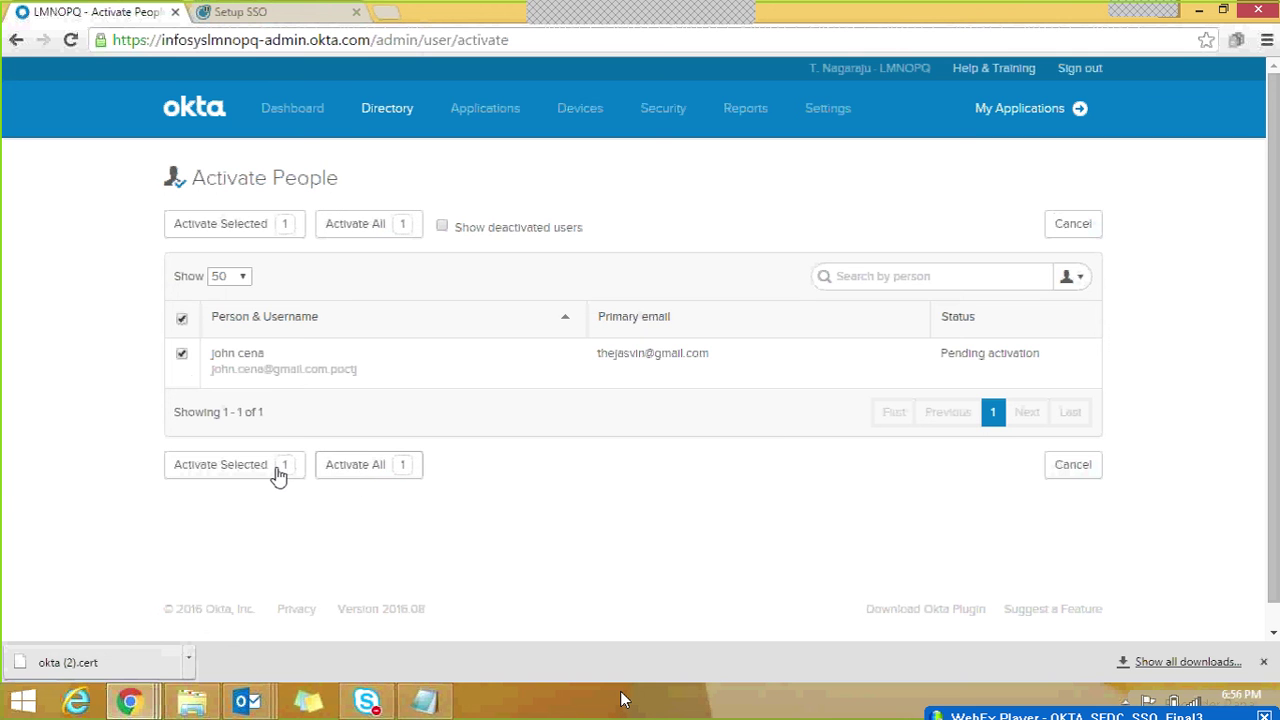
pyautogui.click(234, 468)
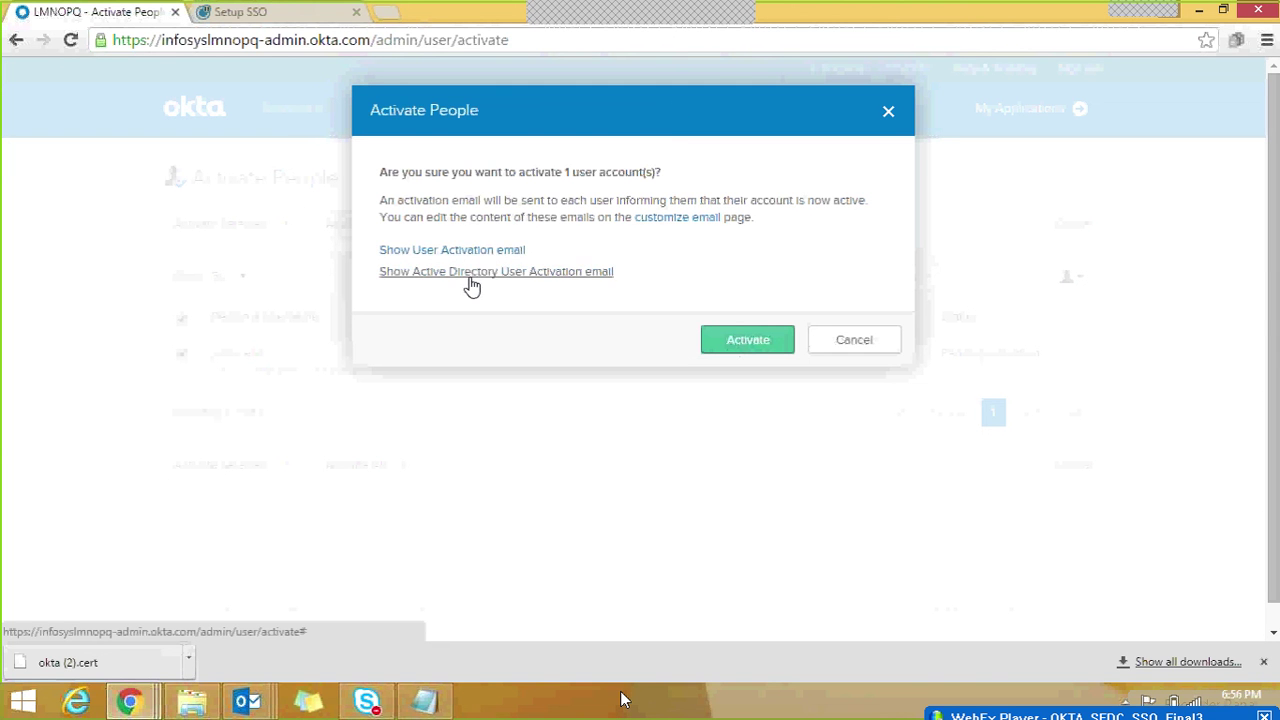
pyautogui.click(755, 343)
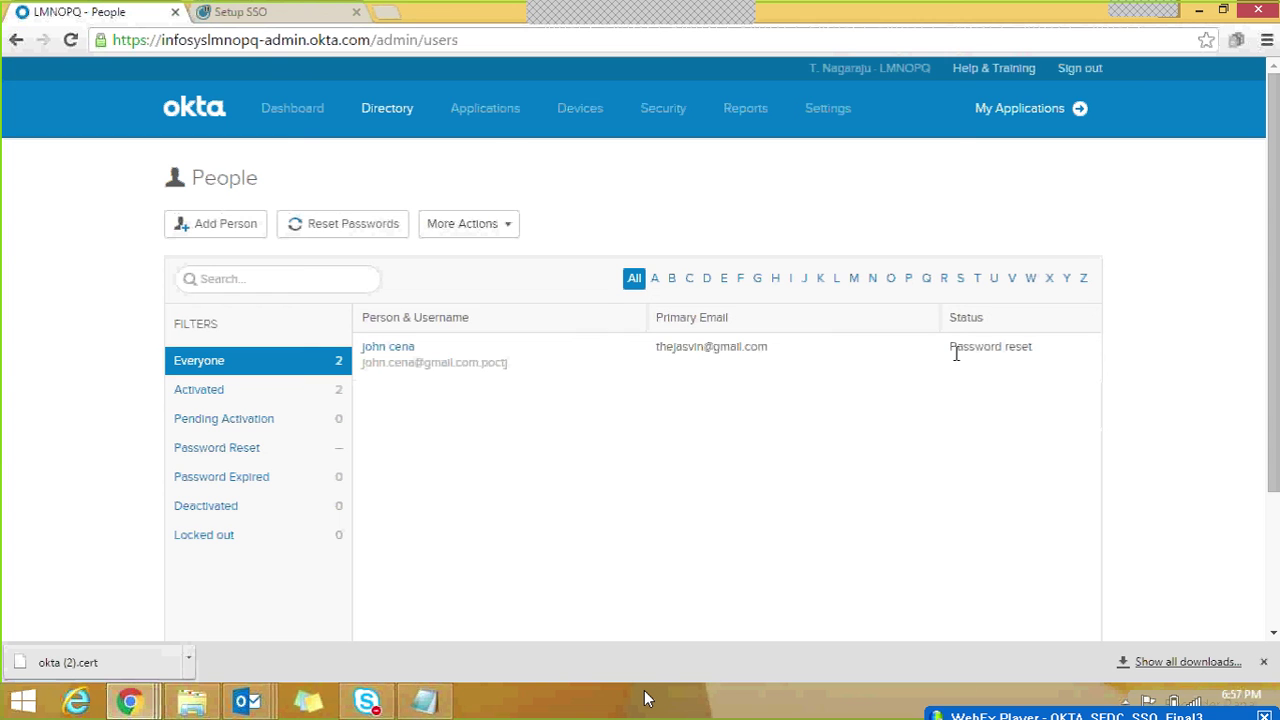
# Step: Check the user's Password reset status and primary email, then switch to the Gmail inbox
pyautogui.moveTo(956, 347); pyautogui.dragTo(1020, 353)
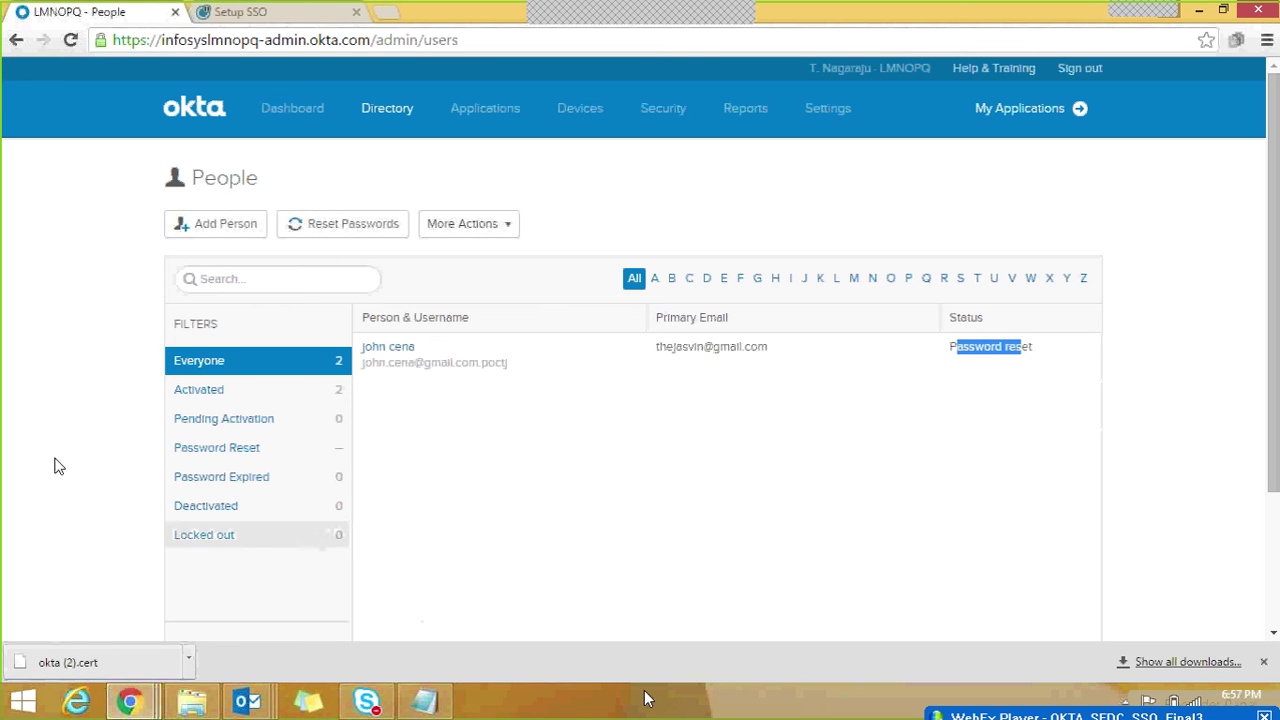
pyautogui.moveTo(660, 348); pyautogui.dragTo(750, 352)
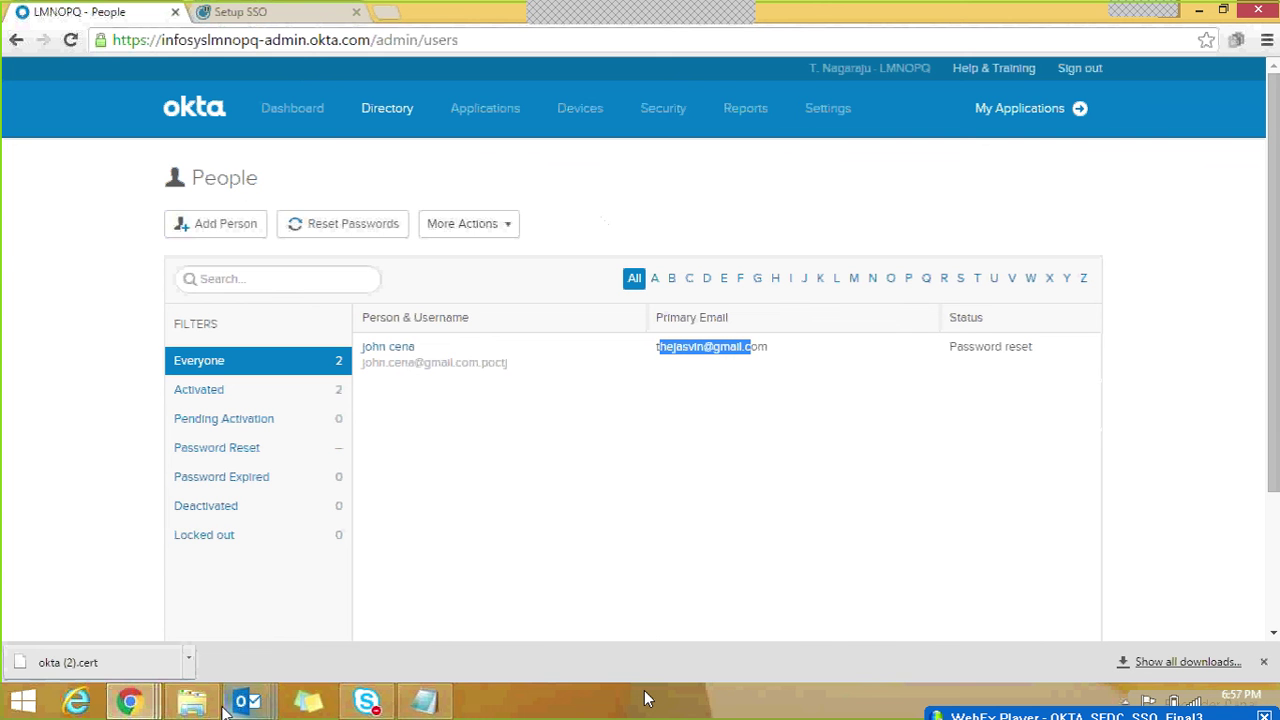
pyautogui.moveTo(129, 702)
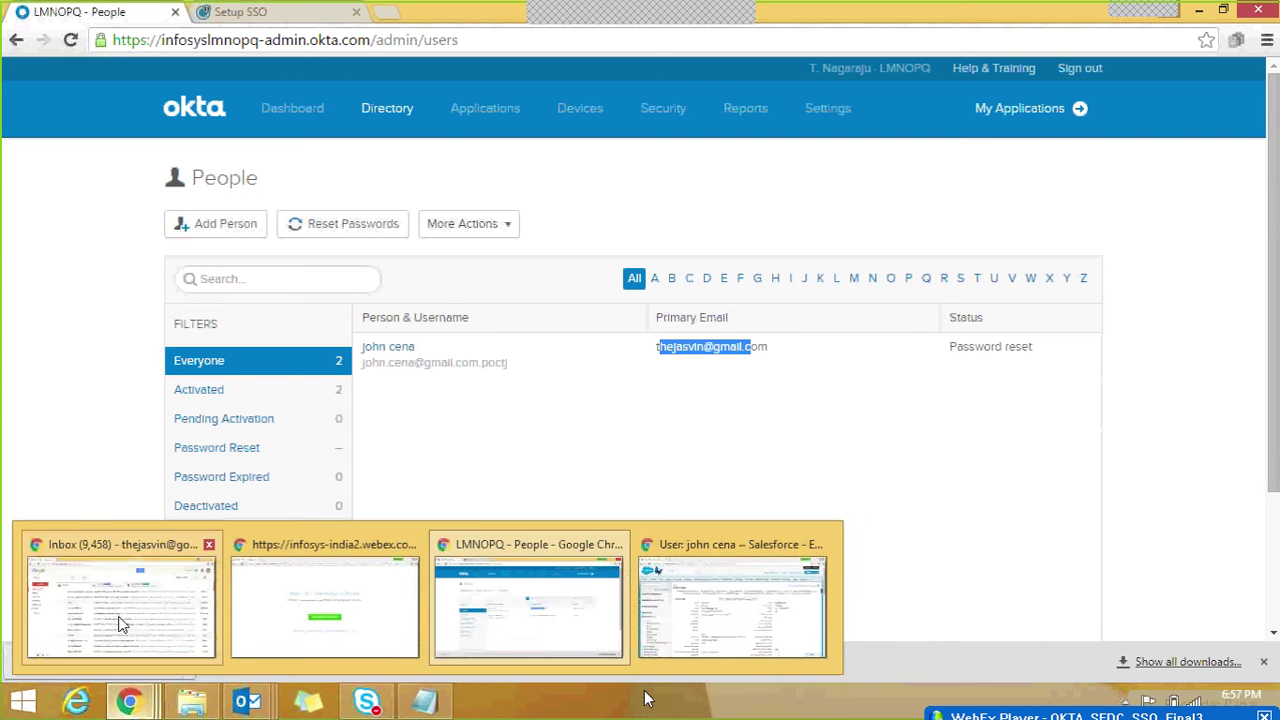
pyautogui.click(122, 626)
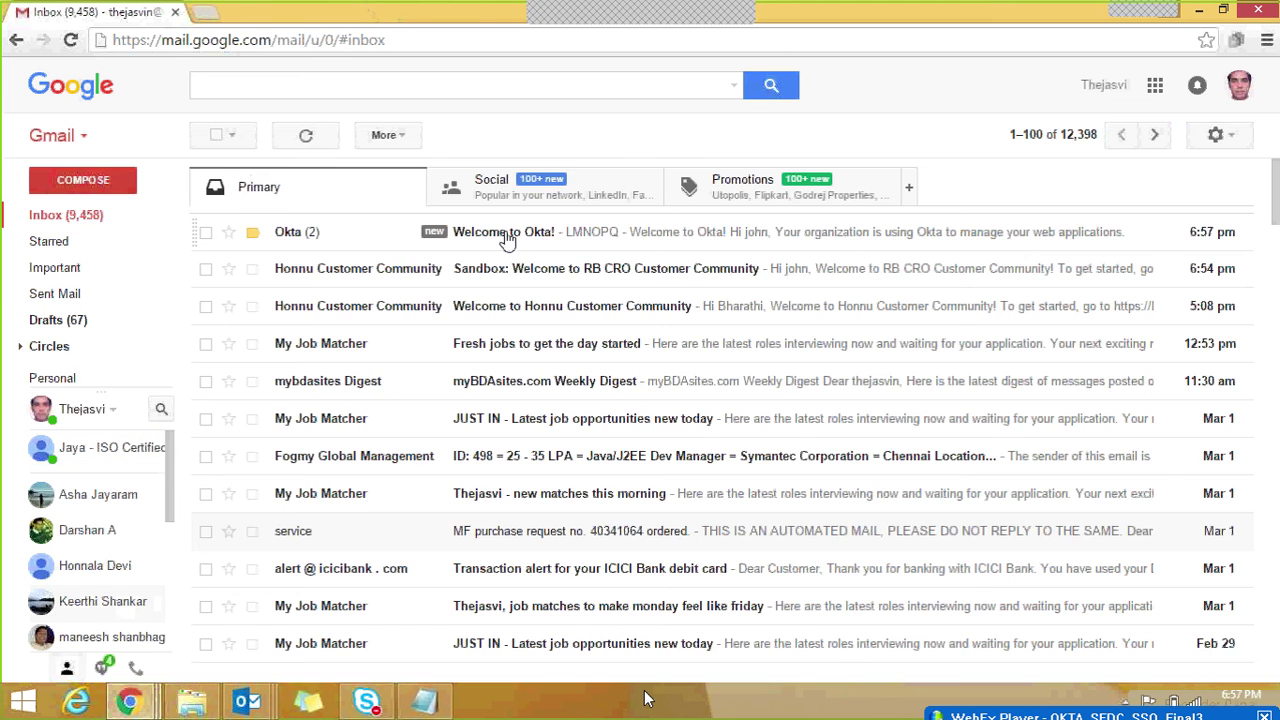
# Step: Open the Welcome to Okta! email and follow its activation link to the Create your LMNOPQ account page
pyautogui.click(507, 240)
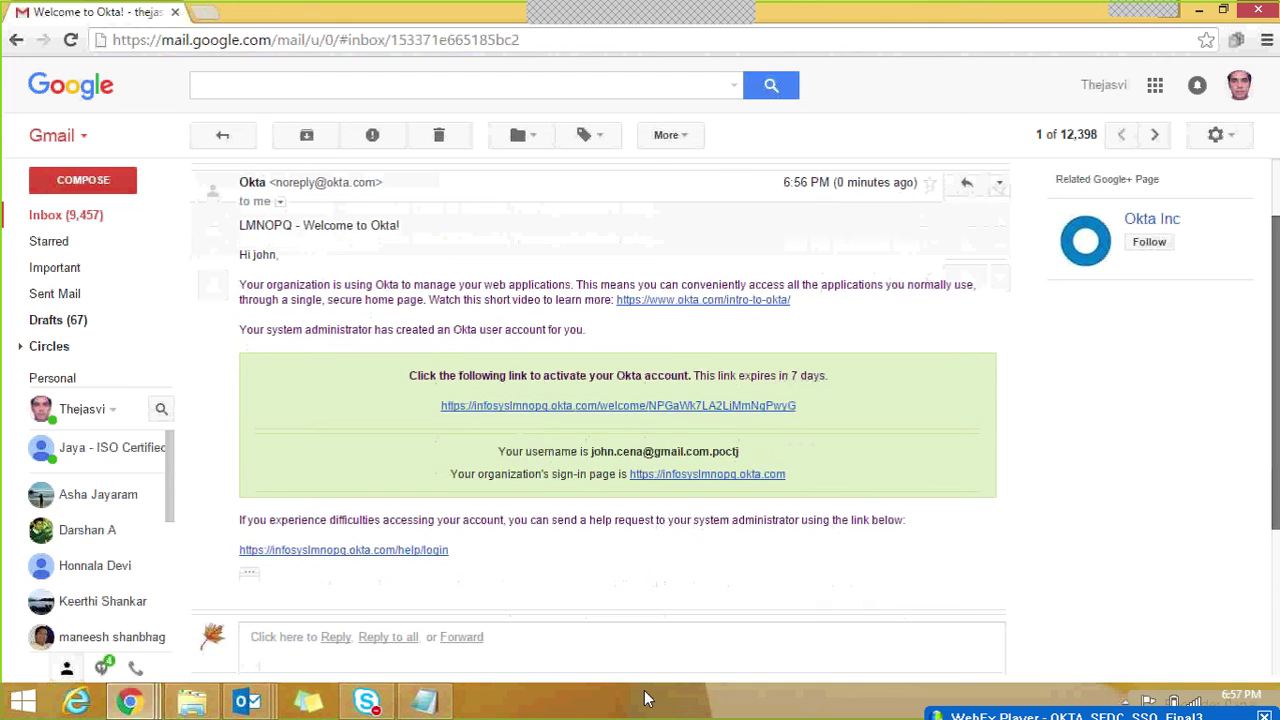
pyautogui.scroll(1, 1082, 319)
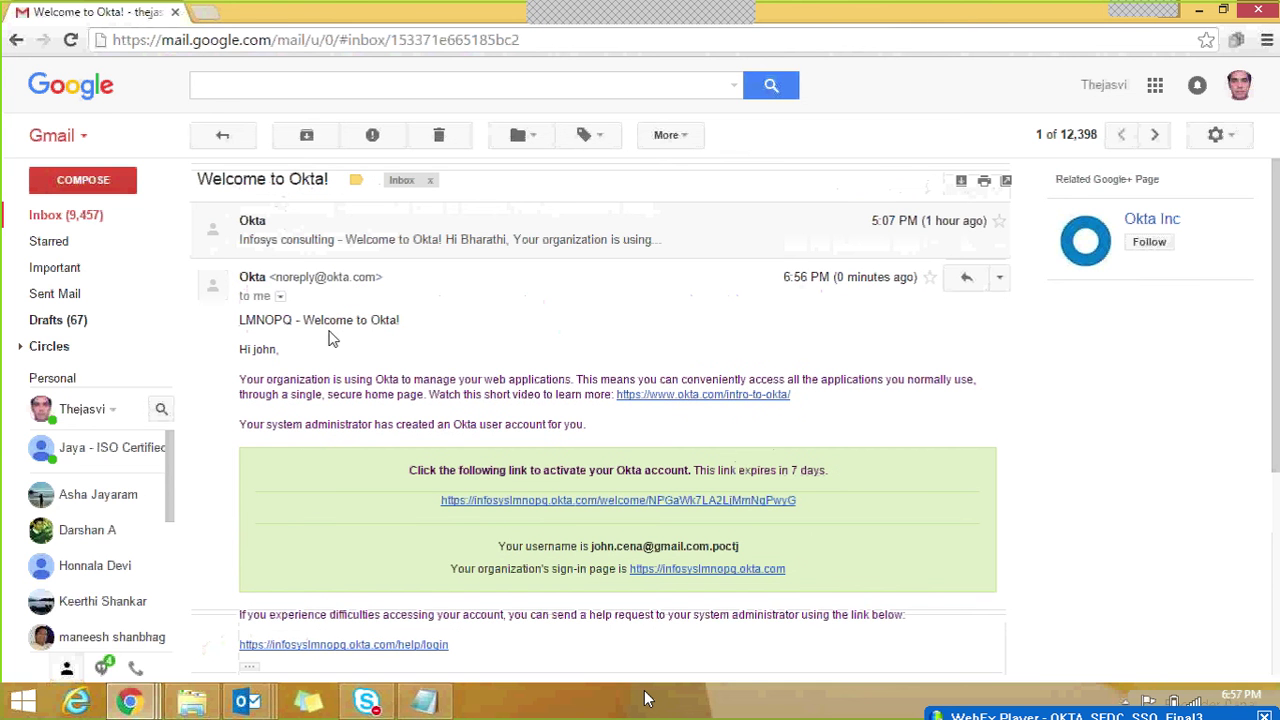
pyautogui.click(549, 501)
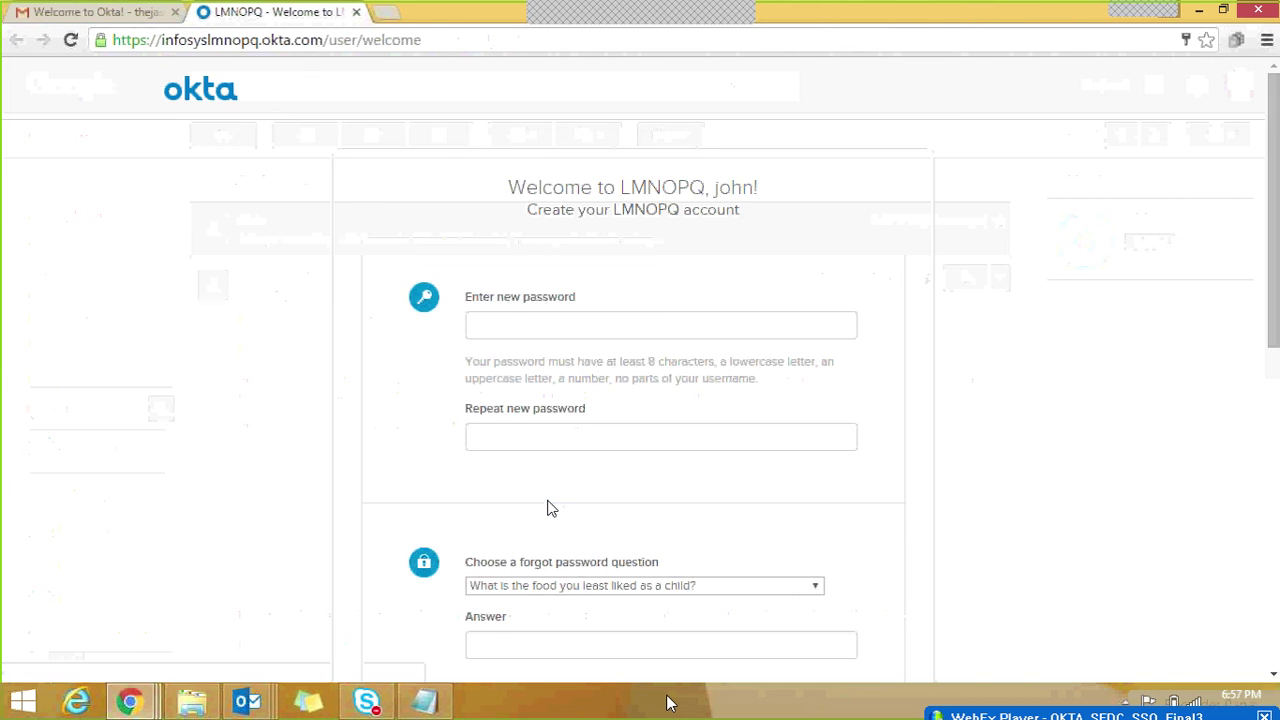
# Step: Enter the new account password and repeat it to confirm
pyautogui.click(513, 325)
pyautogui.write('••••')
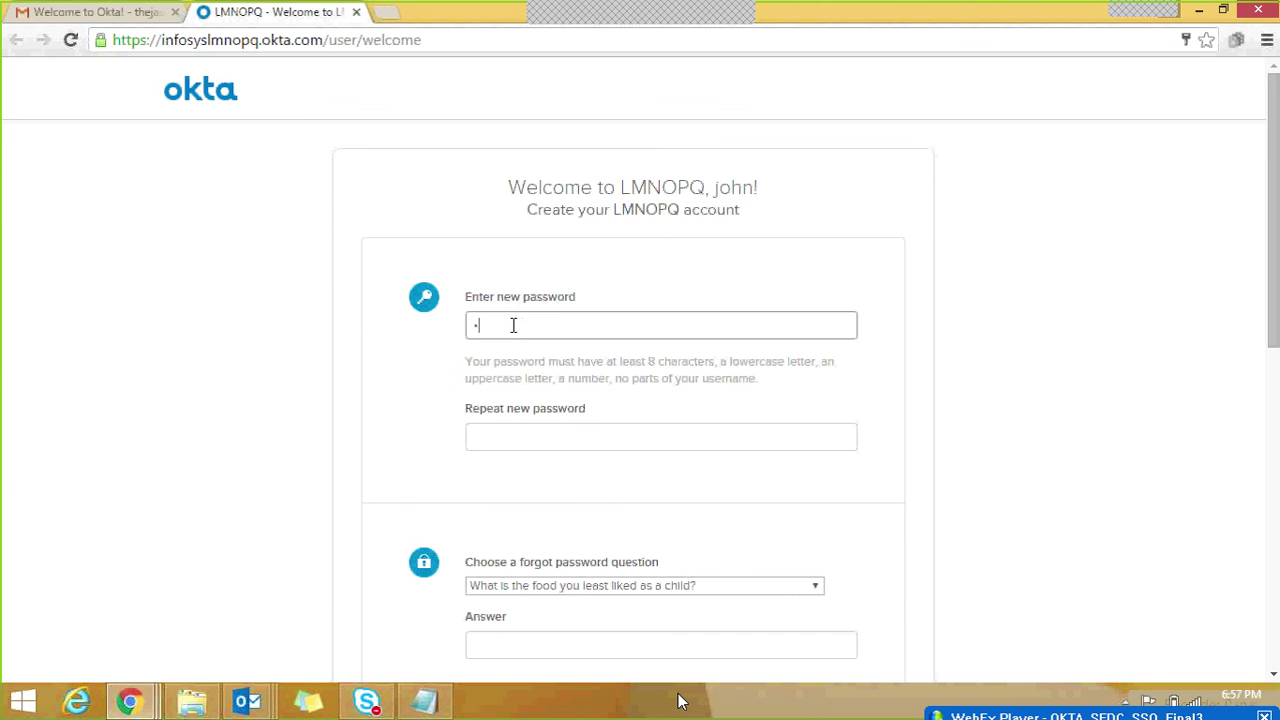
pyautogui.write('••••')
pyautogui.click(529, 430)
pyautogui.write('••••••')
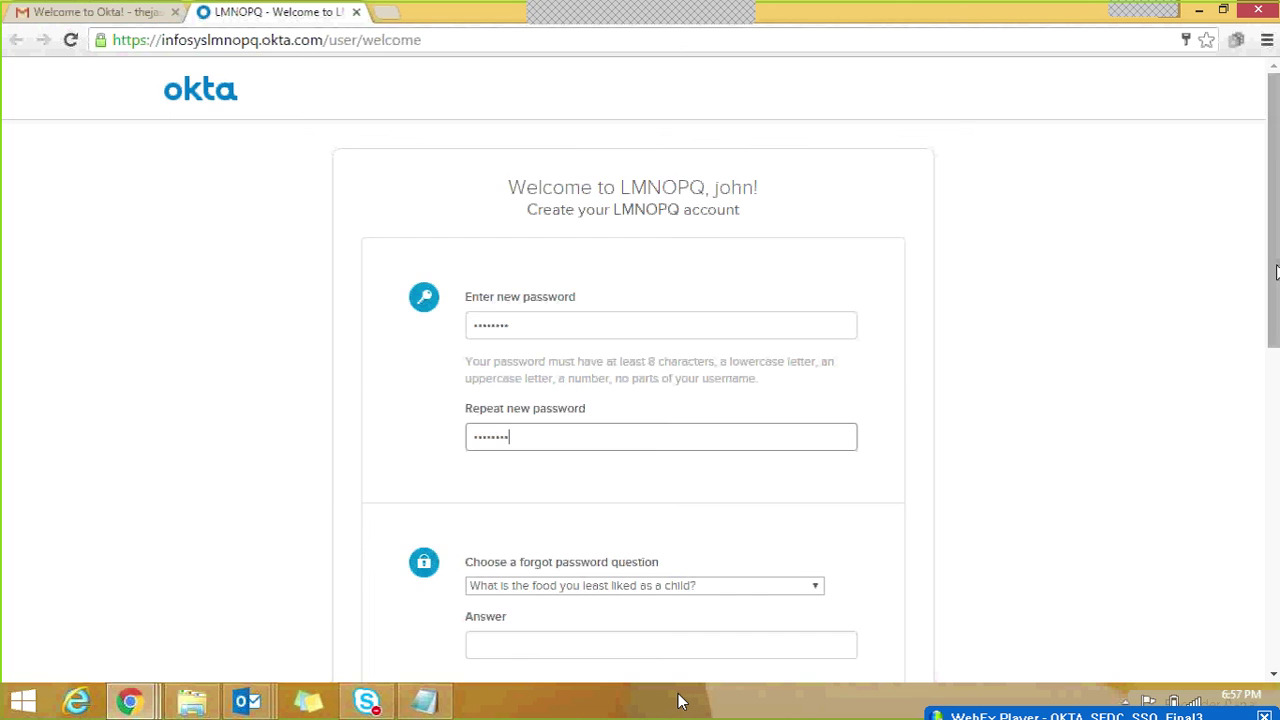
# Step: Enter the forgot-password answer, choose the blue security image, and create the account
pyautogui.scroll(-3, 1272, 300)
pyautogui.scroll(-1, 700, 290)
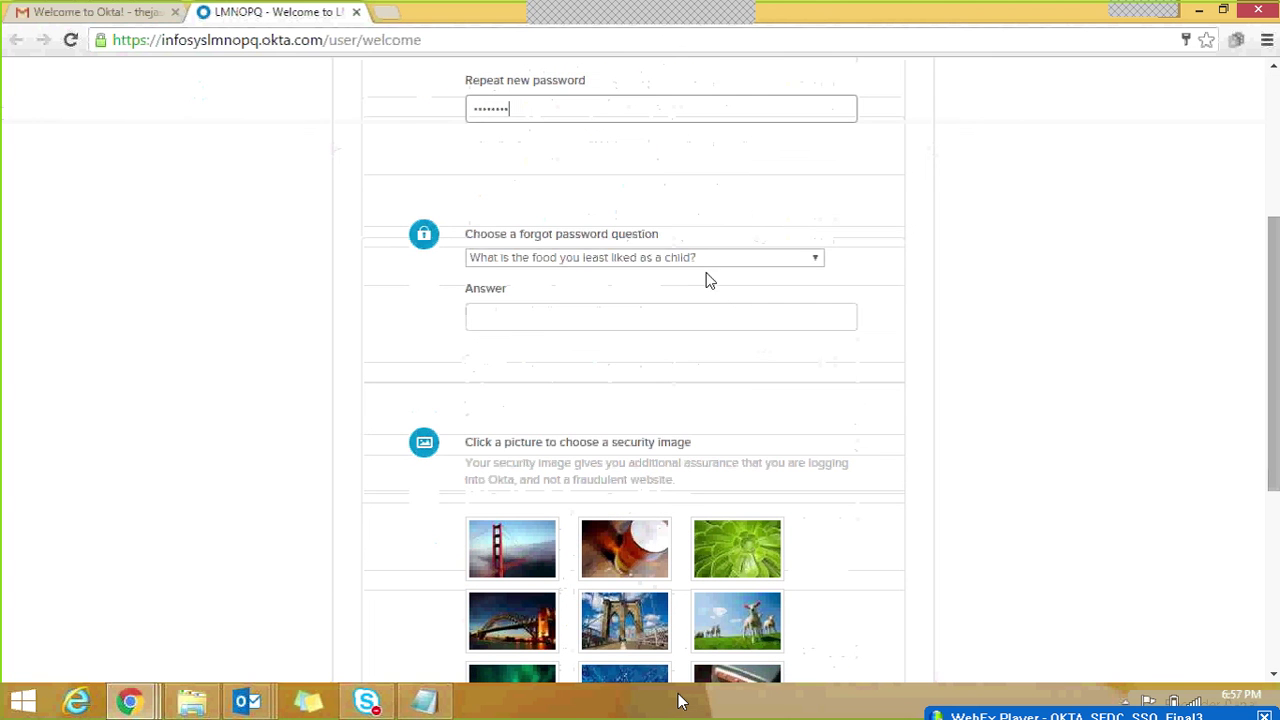
pyautogui.click(678, 322)
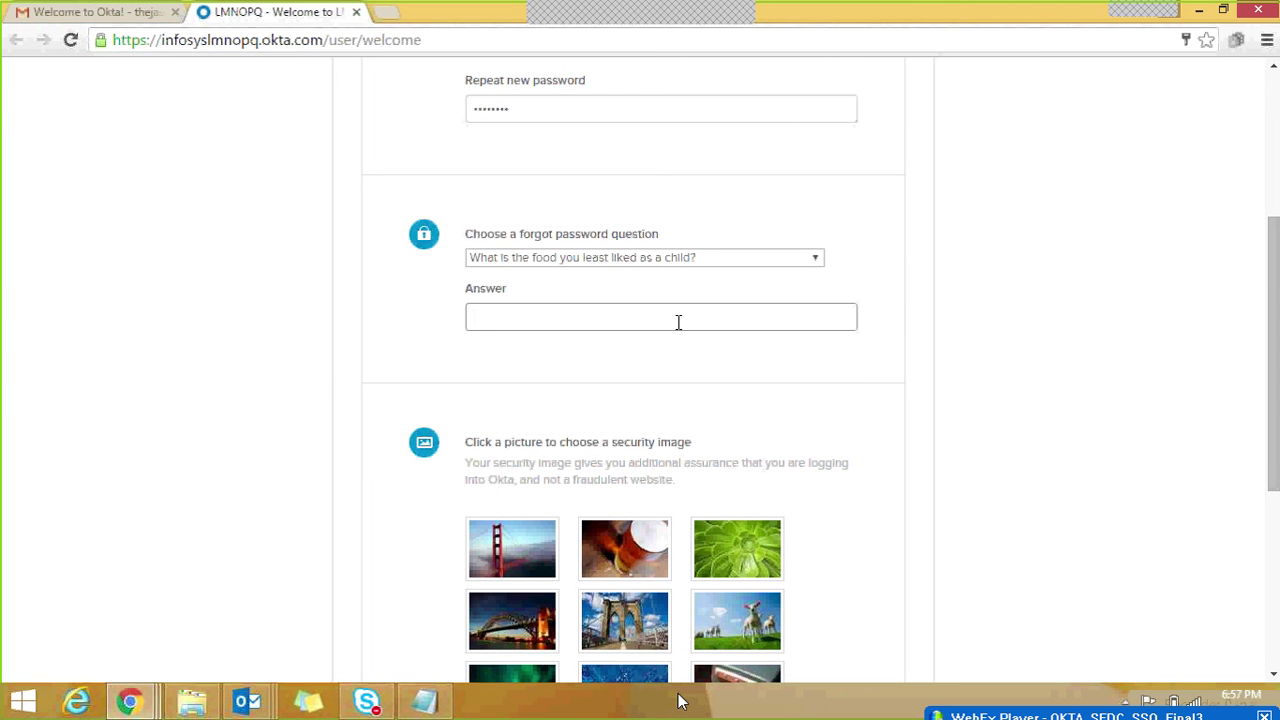
pyautogui.moveTo(1274, 300); pyautogui.dragTo(1274, 416)
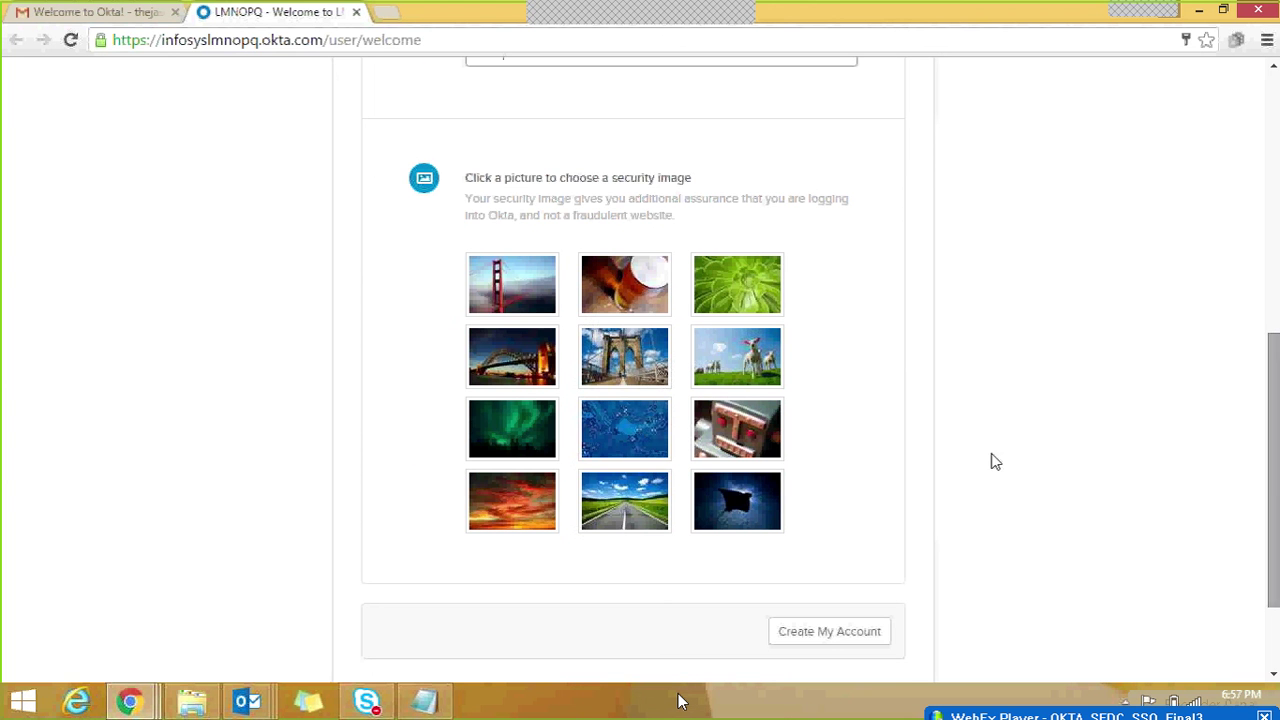
pyautogui.click(645, 433)
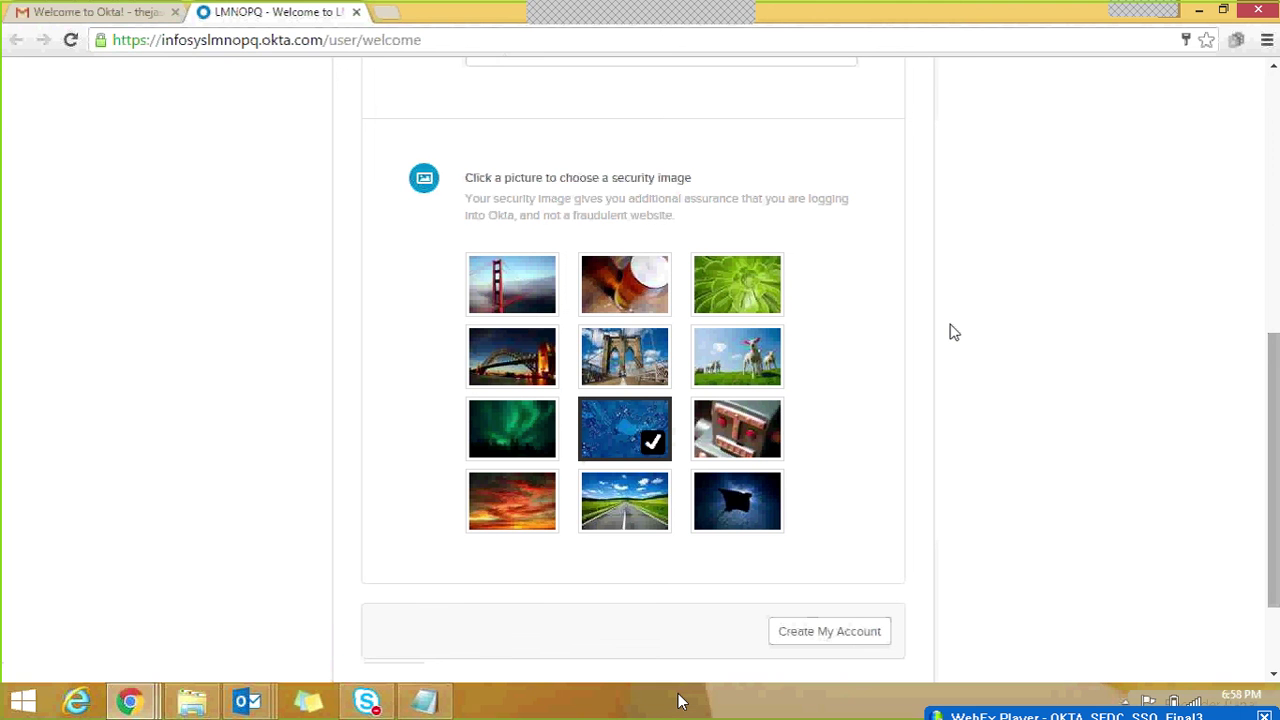
pyautogui.press('Return')
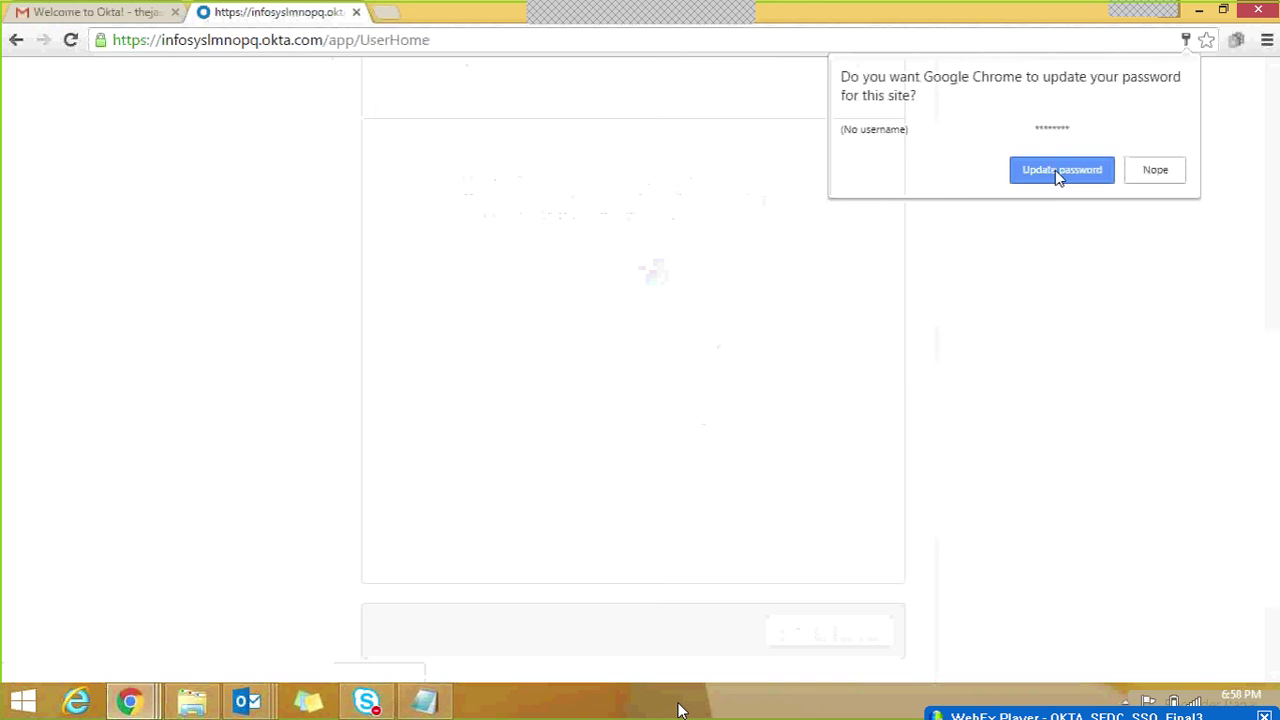
# Step: Update the browser's saved password, dismiss the home page welcome message, and open the user menu
pyautogui.click(1060, 171)
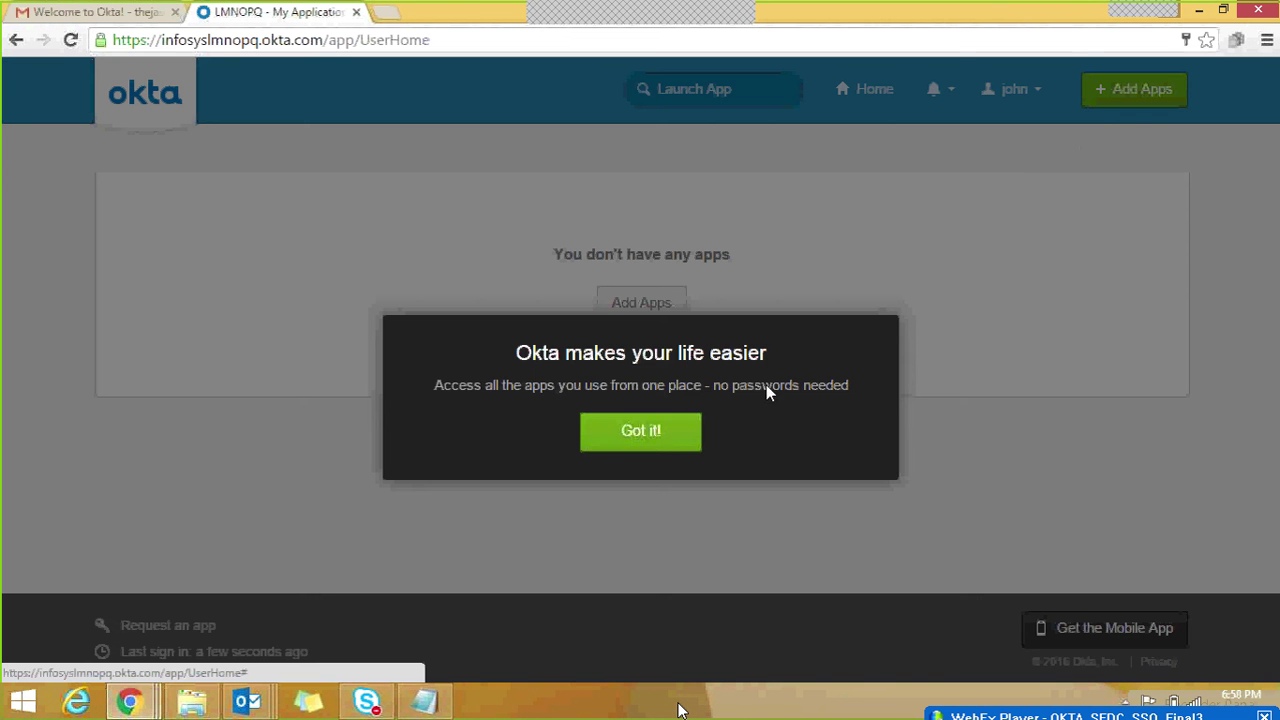
pyautogui.click(657, 447)
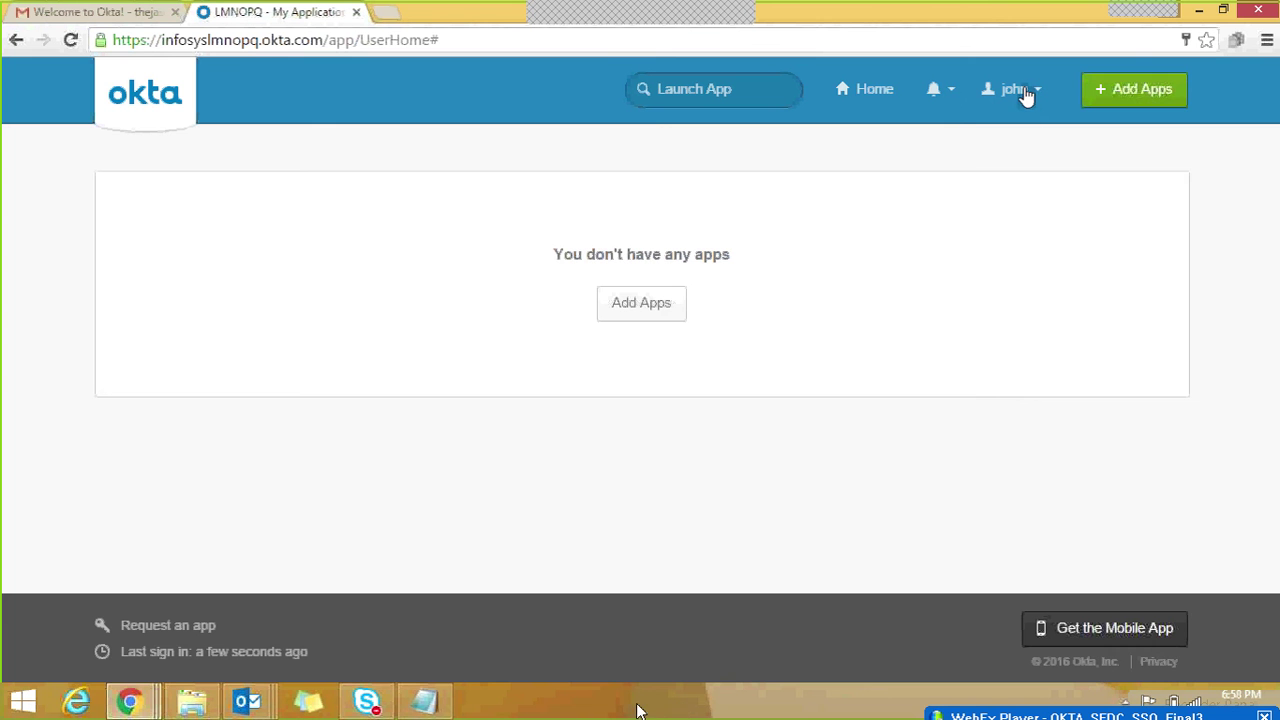
pyautogui.click(1020, 90)
# Step: Switch back to the admin LMNOPQ - People window
pyautogui.moveTo(253, 700)
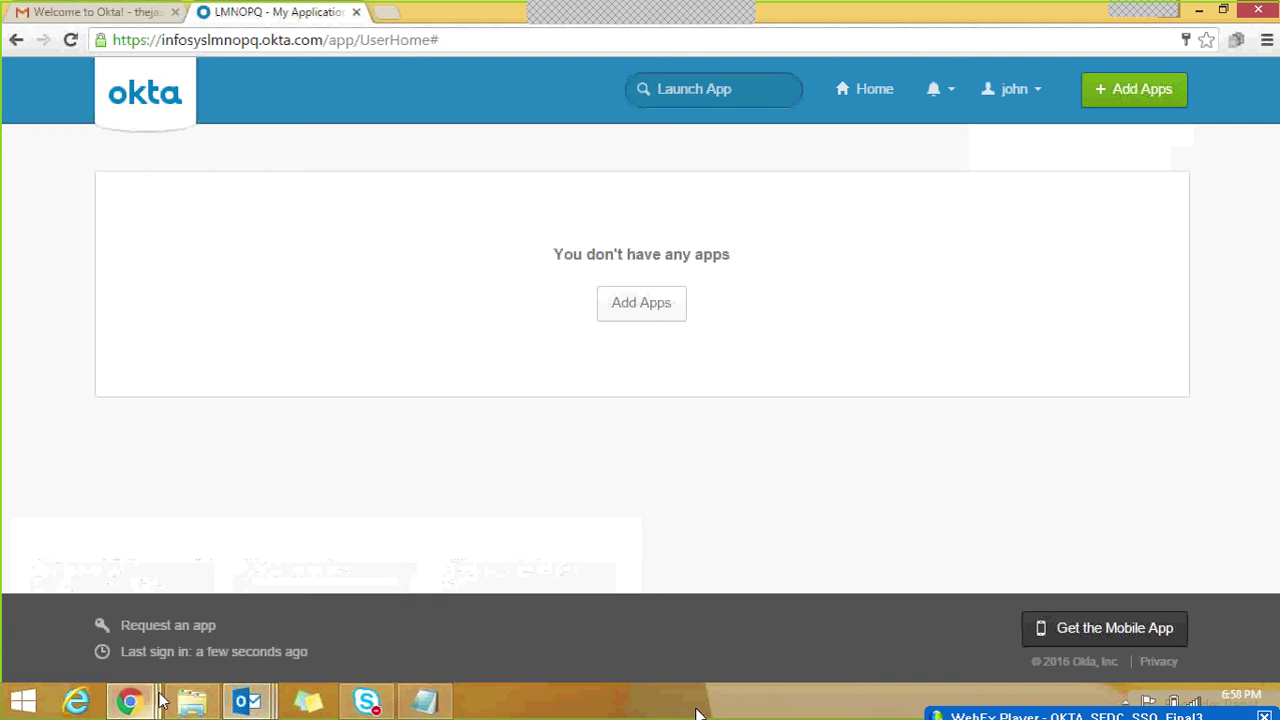
pyautogui.moveTo(135, 700)
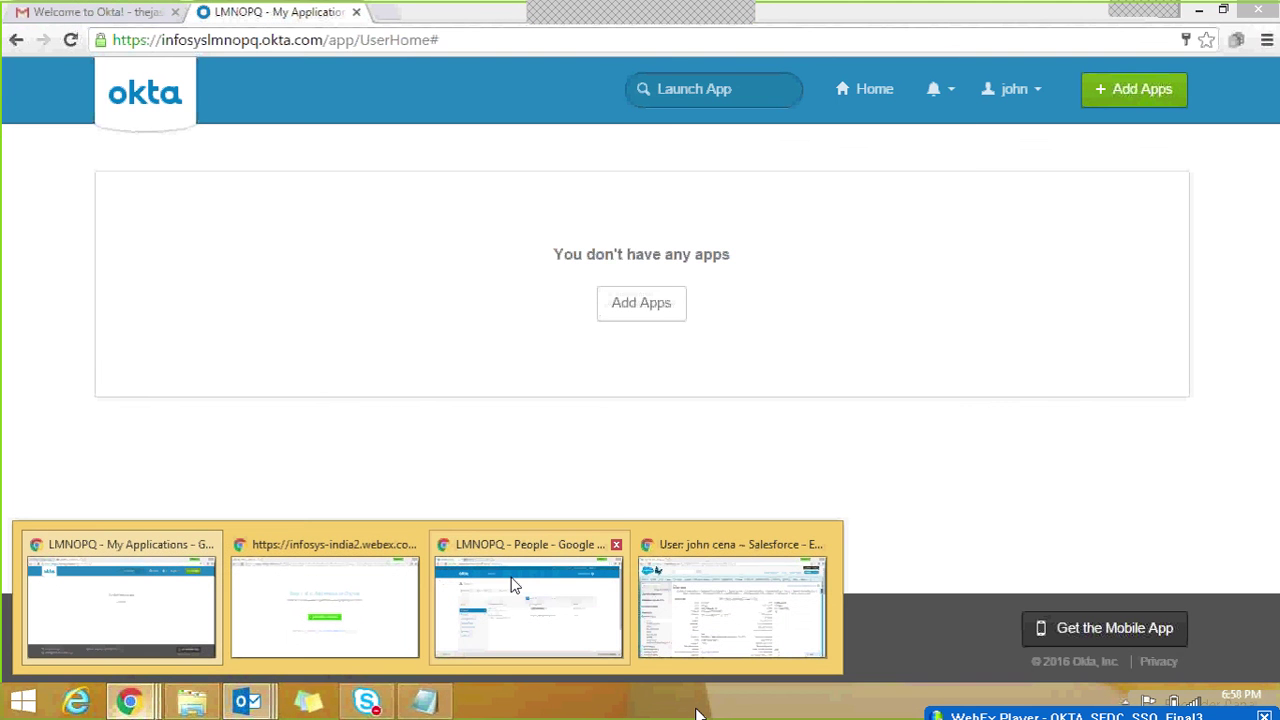
pyautogui.click(512, 585)
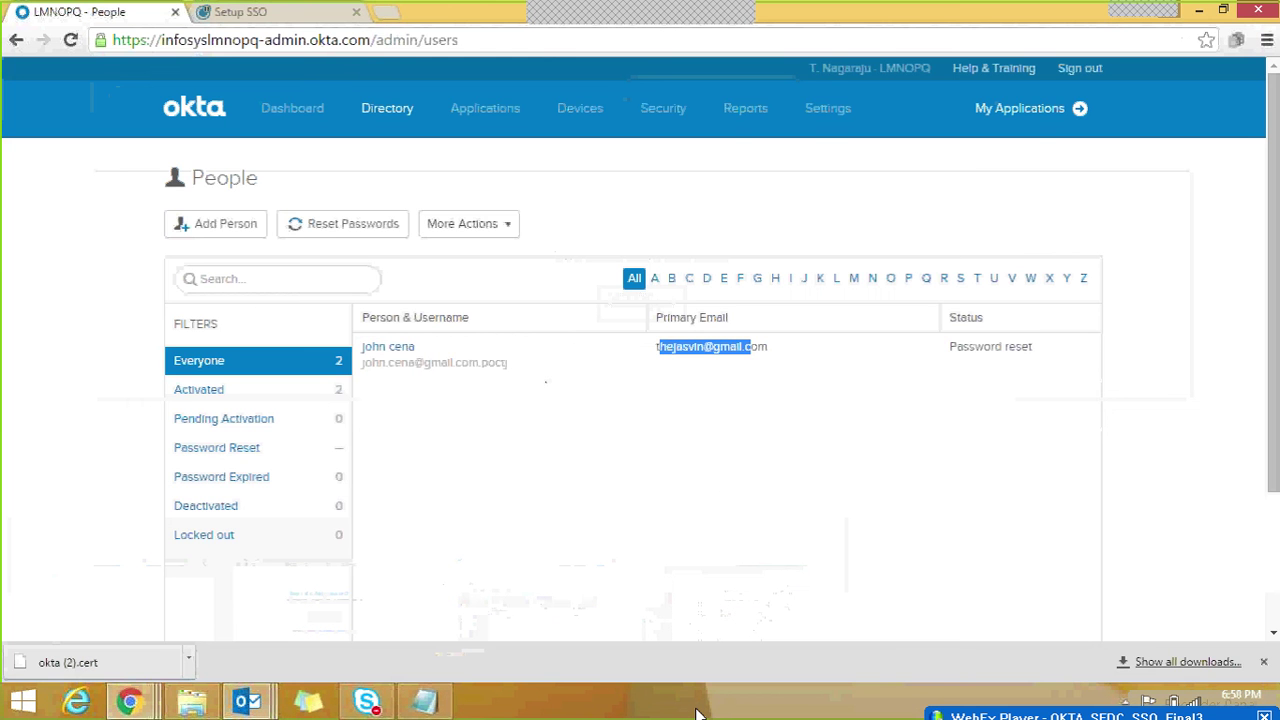
# Step: Reload the People list, confirm the form resubmission, and open the new user's profile
pyautogui.click(68, 41)
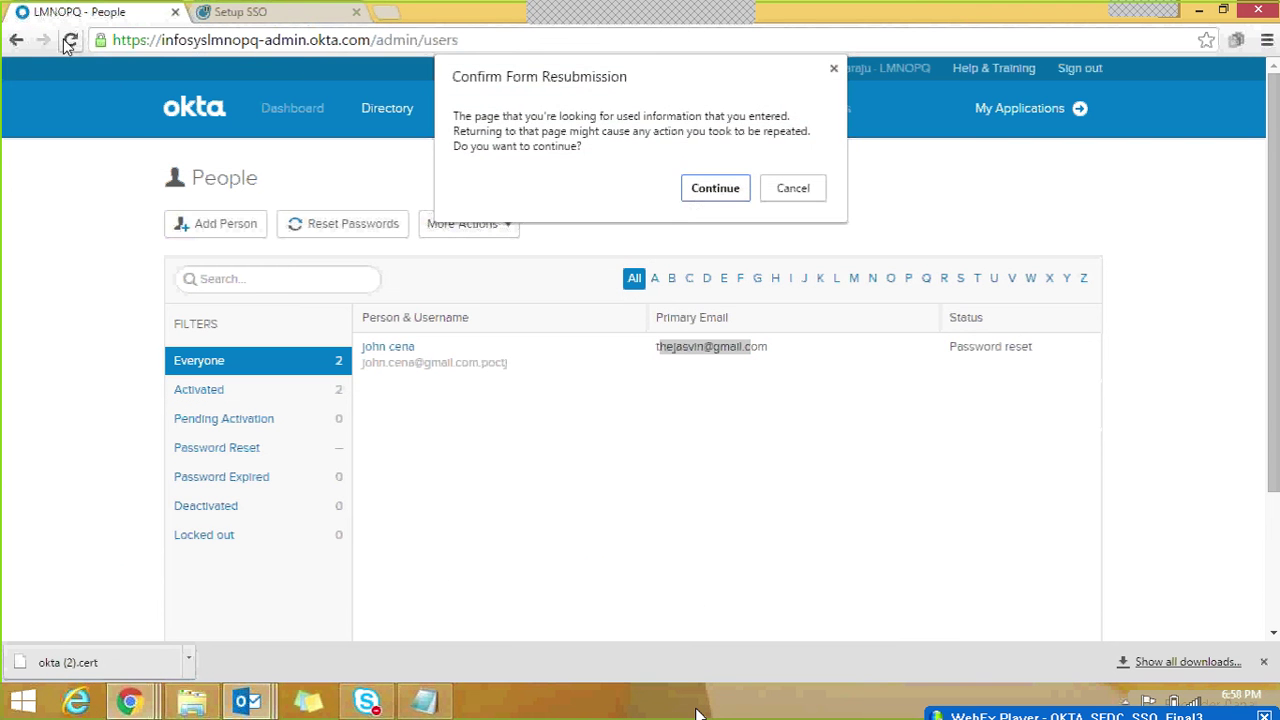
pyautogui.click(700, 188)
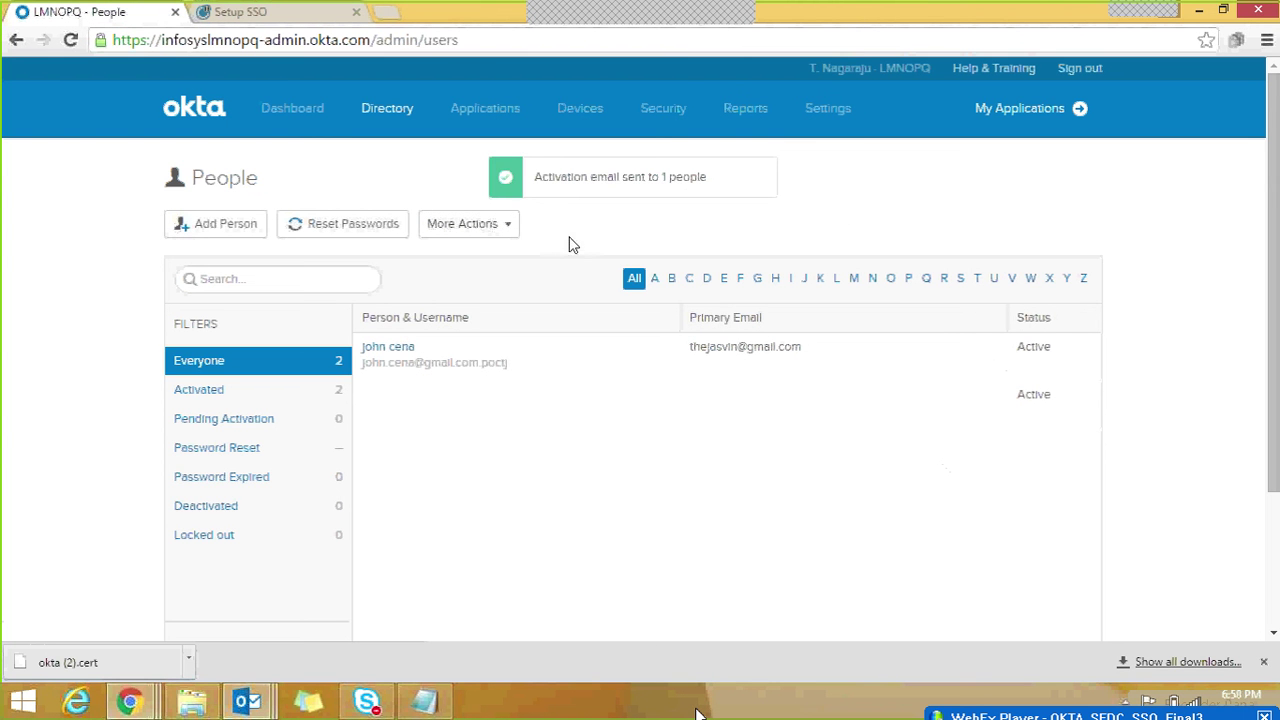
pyautogui.click(390, 355)
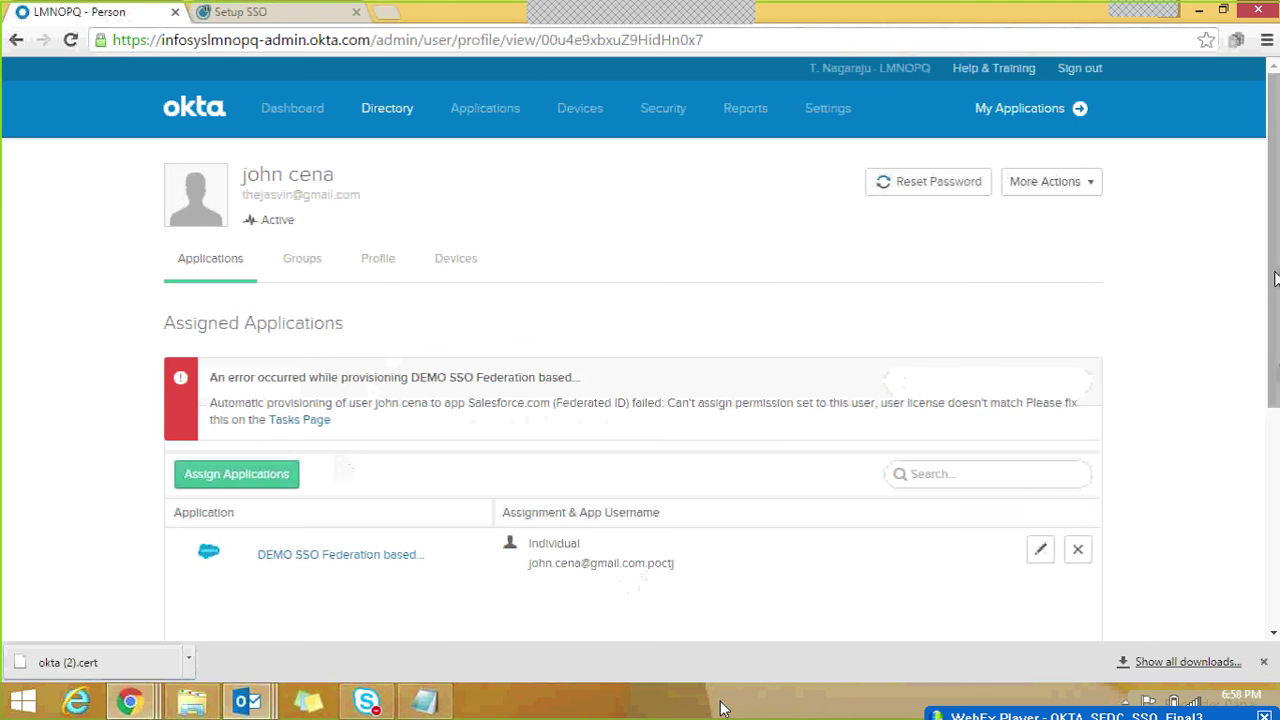
# Step: Scroll the profile, highlight the provisioning error heading, and open the linked Tasks page
pyautogui.moveTo(1274, 278); pyautogui.dragTo(1272, 370)
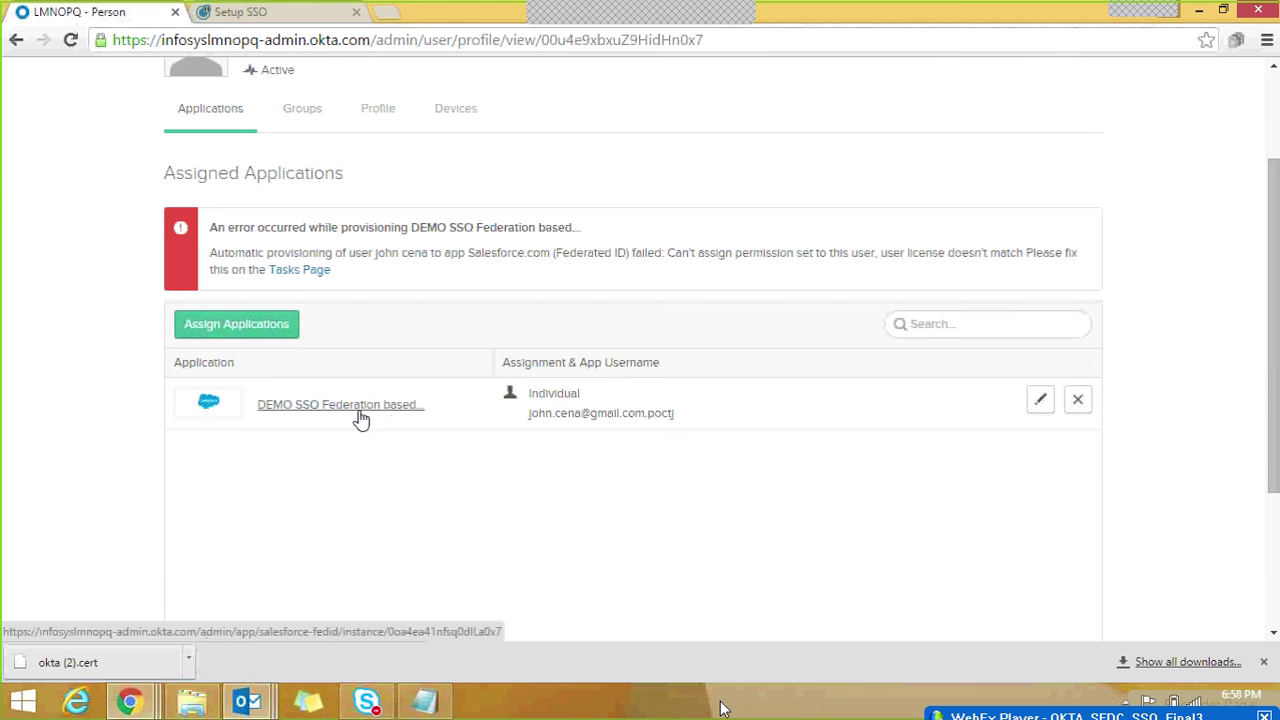
pyautogui.moveTo(344, 228); pyautogui.dragTo(528, 229)
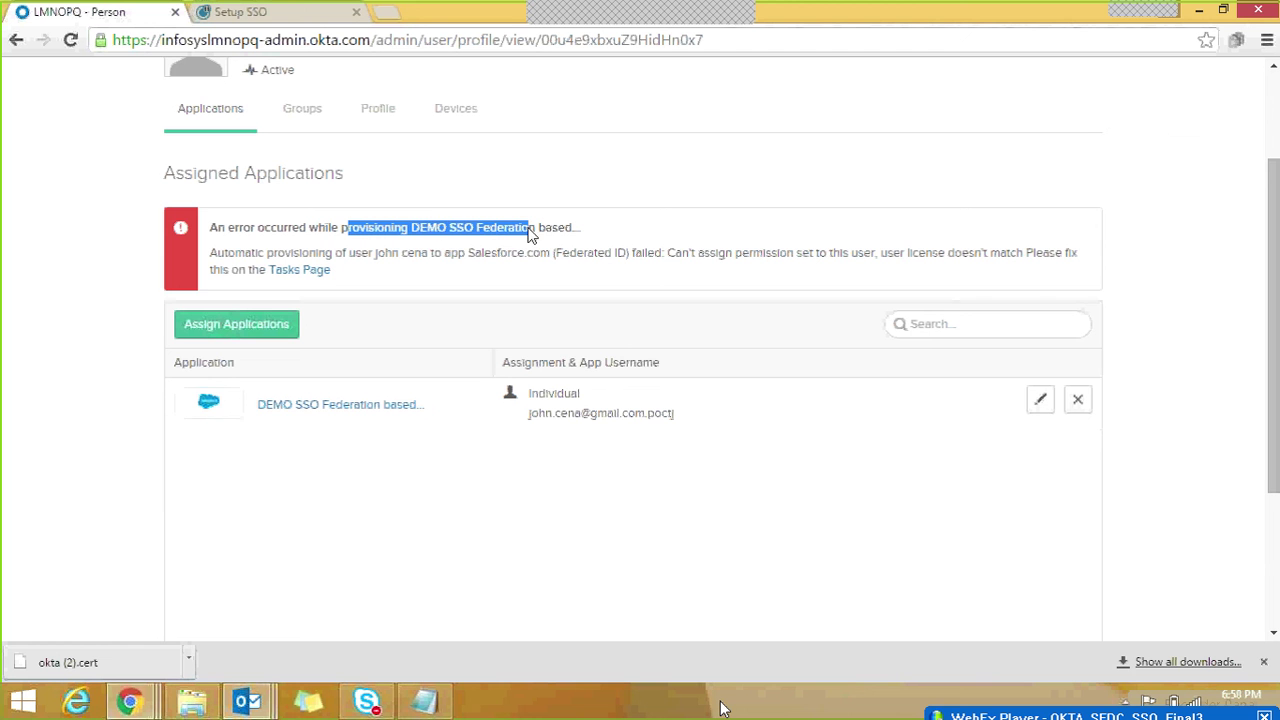
pyautogui.click(300, 280)
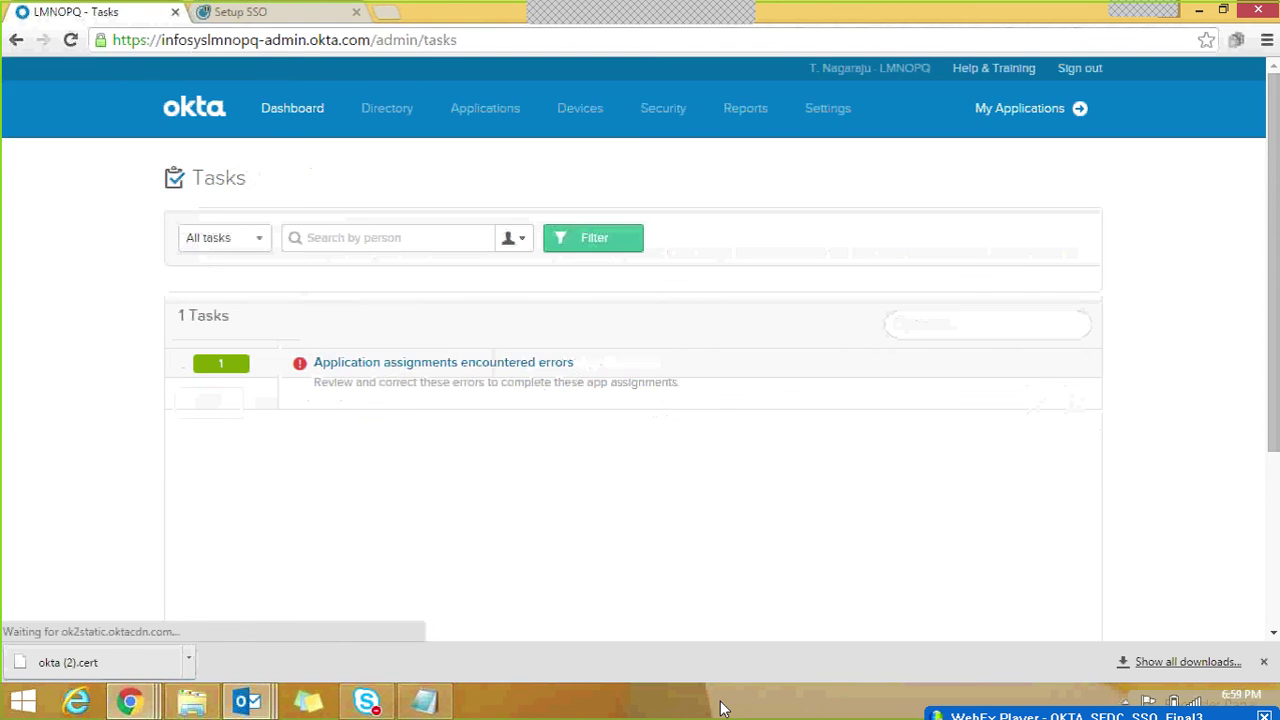
# Step: Retry the failed Salesforce.com (Federated ID) assignment, then bring up the Salesforce user detail window
pyautogui.click(388, 366)
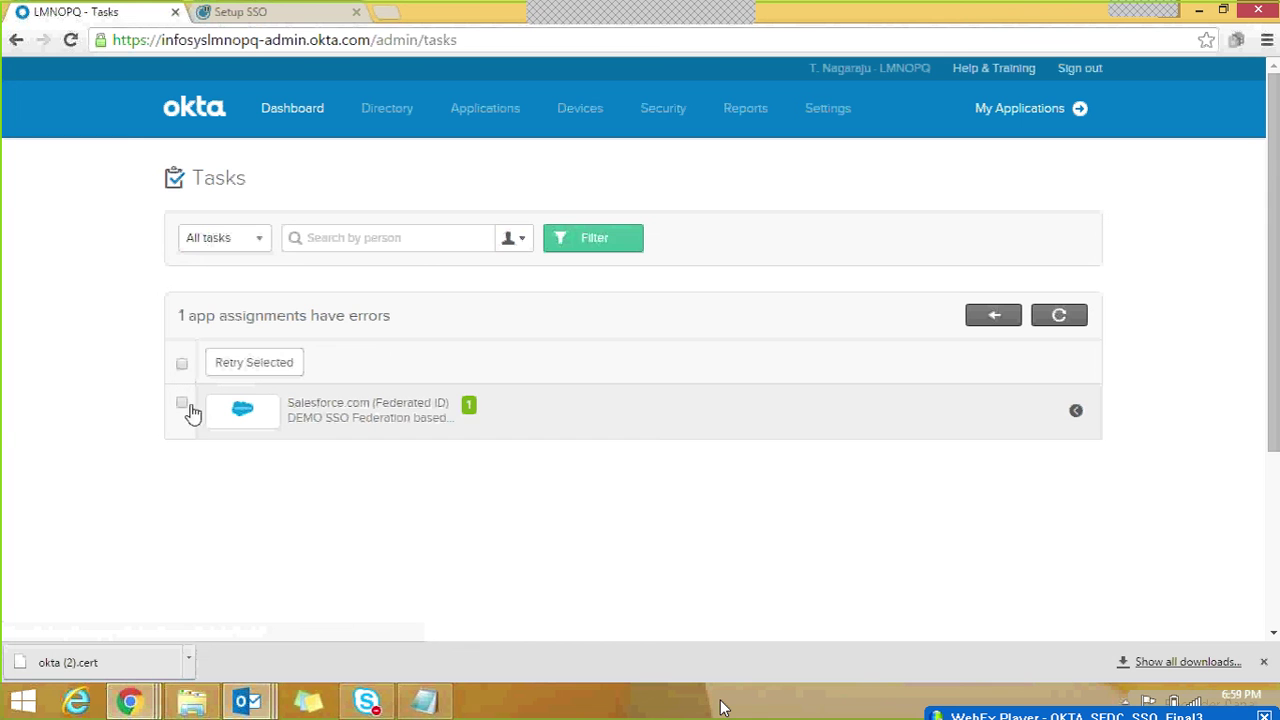
pyautogui.click(257, 367)
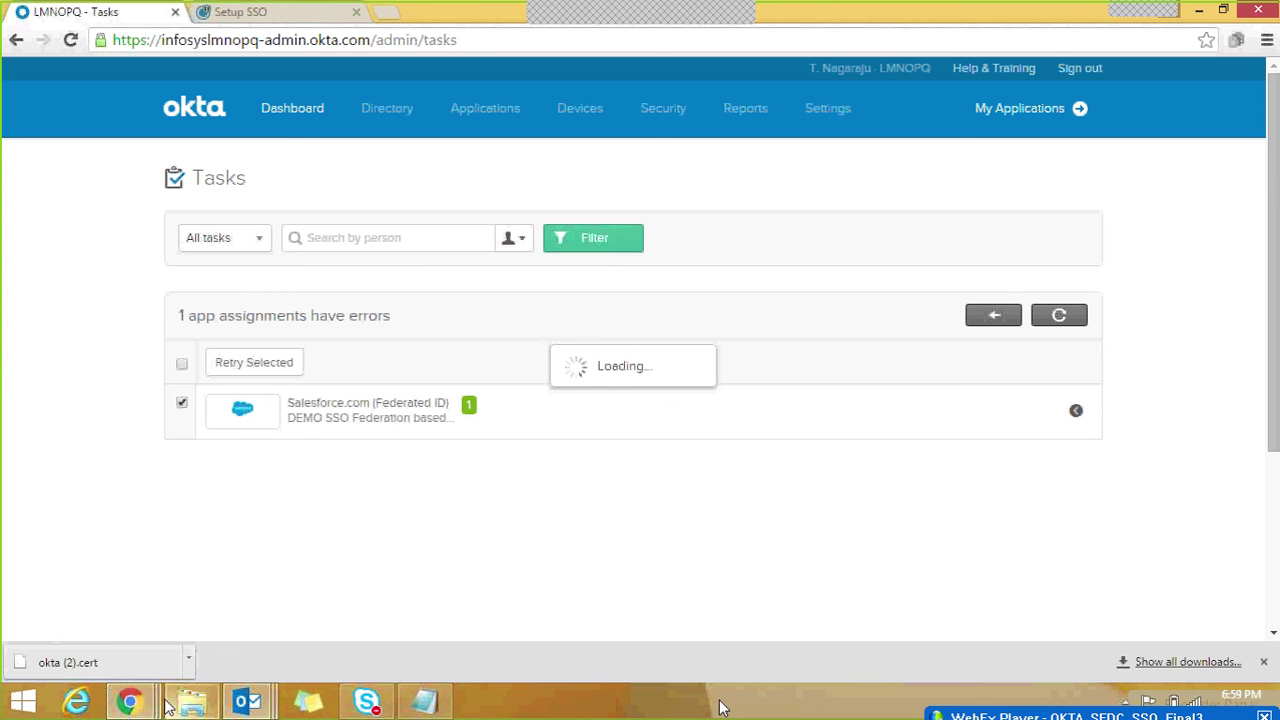
pyautogui.moveTo(145, 703)
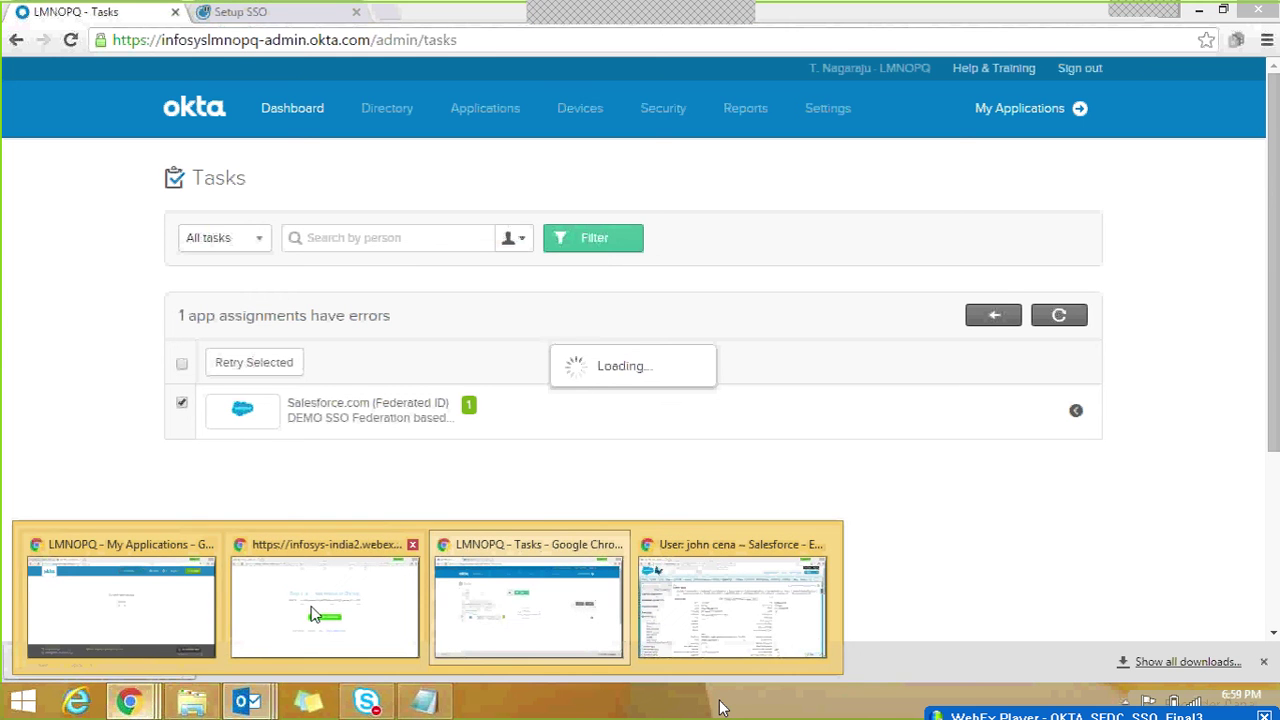
pyautogui.click(790, 603)
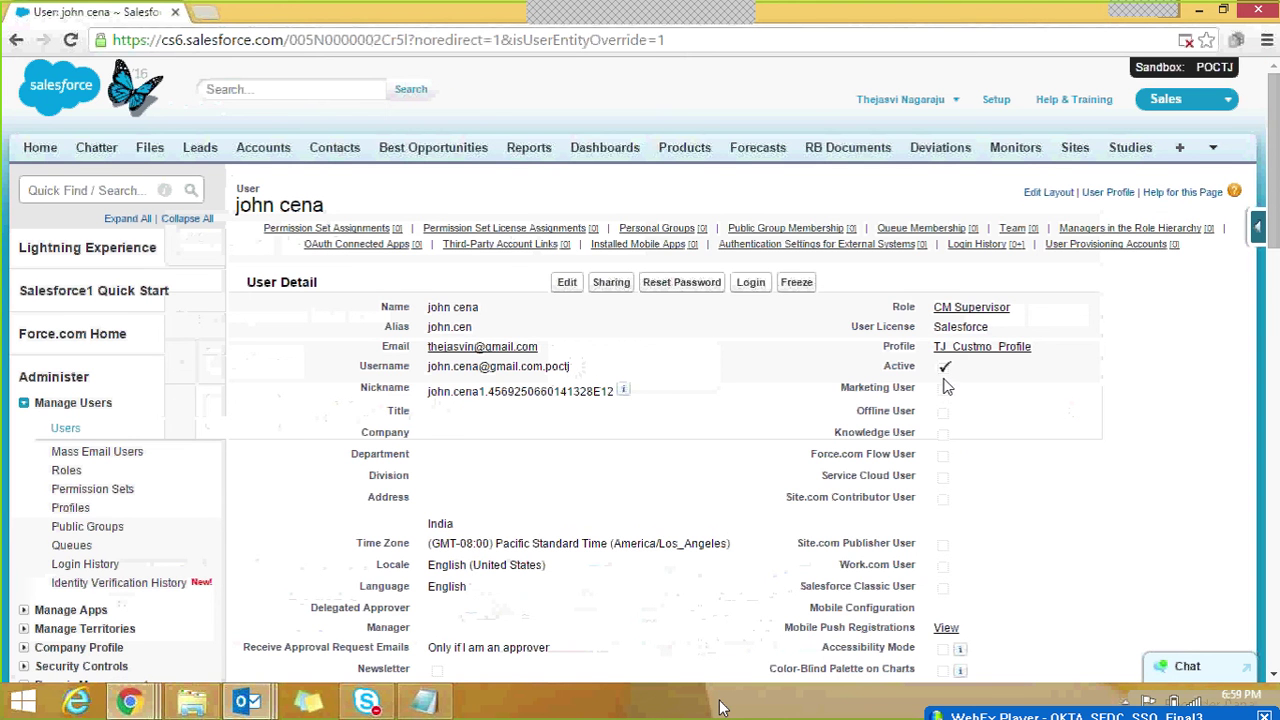
# Step: Highlight the user's Salesforce User License value, then return to the SAML setup guide
pyautogui.moveTo(934, 327); pyautogui.dragTo(978, 327)
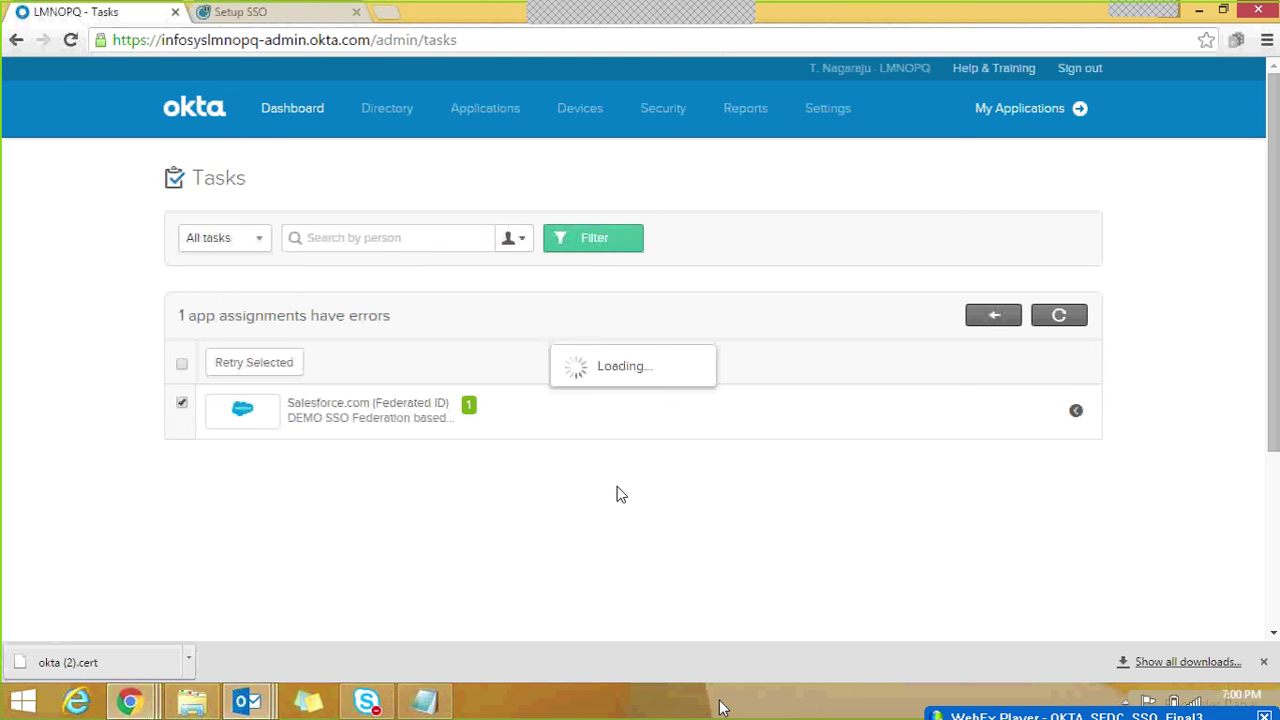
pyautogui.click(303, 16)
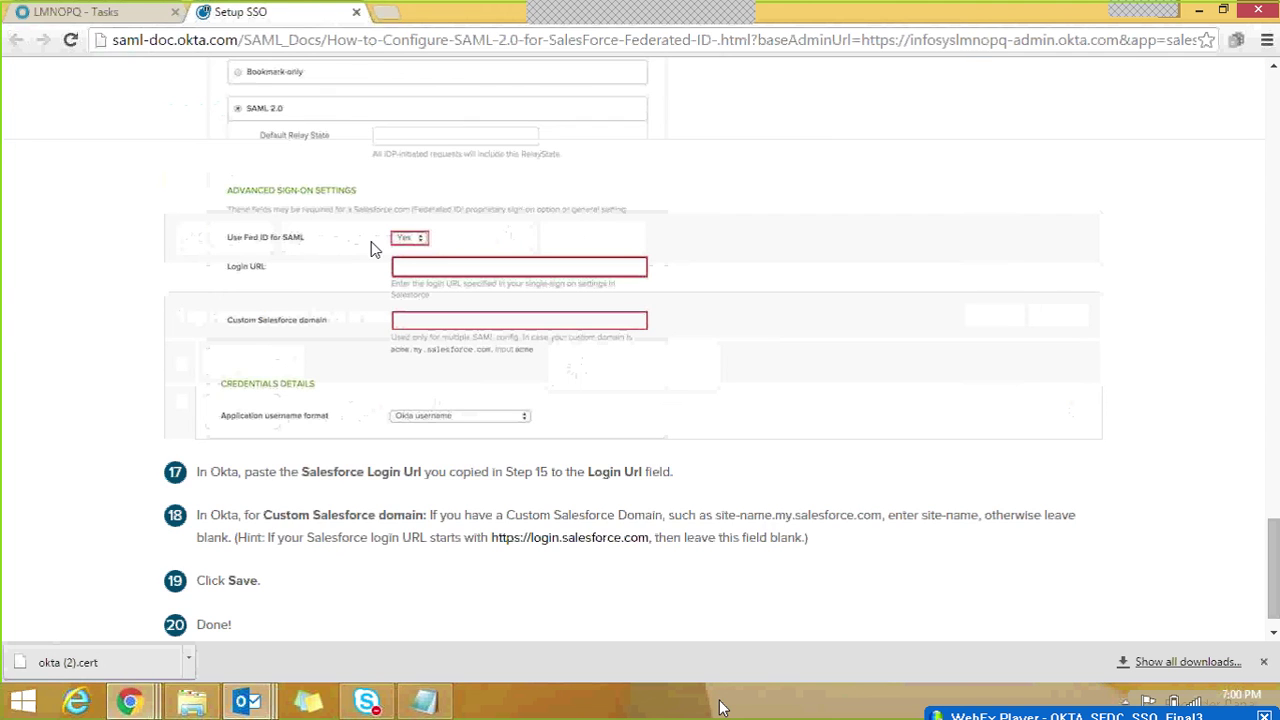
# Step: Reload the end user's My Applications home, which still lacks Salesforce, then bring Outlook forward
pyautogui.click(88, 13)
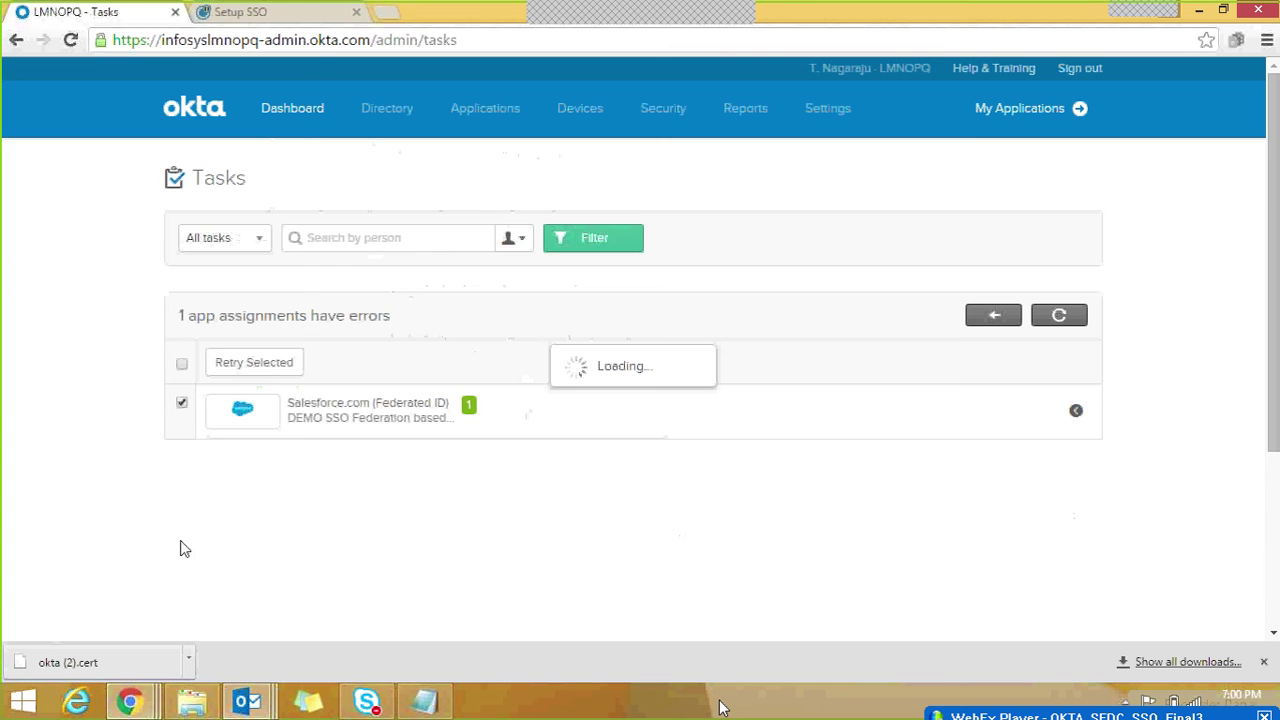
pyautogui.moveTo(129, 702)
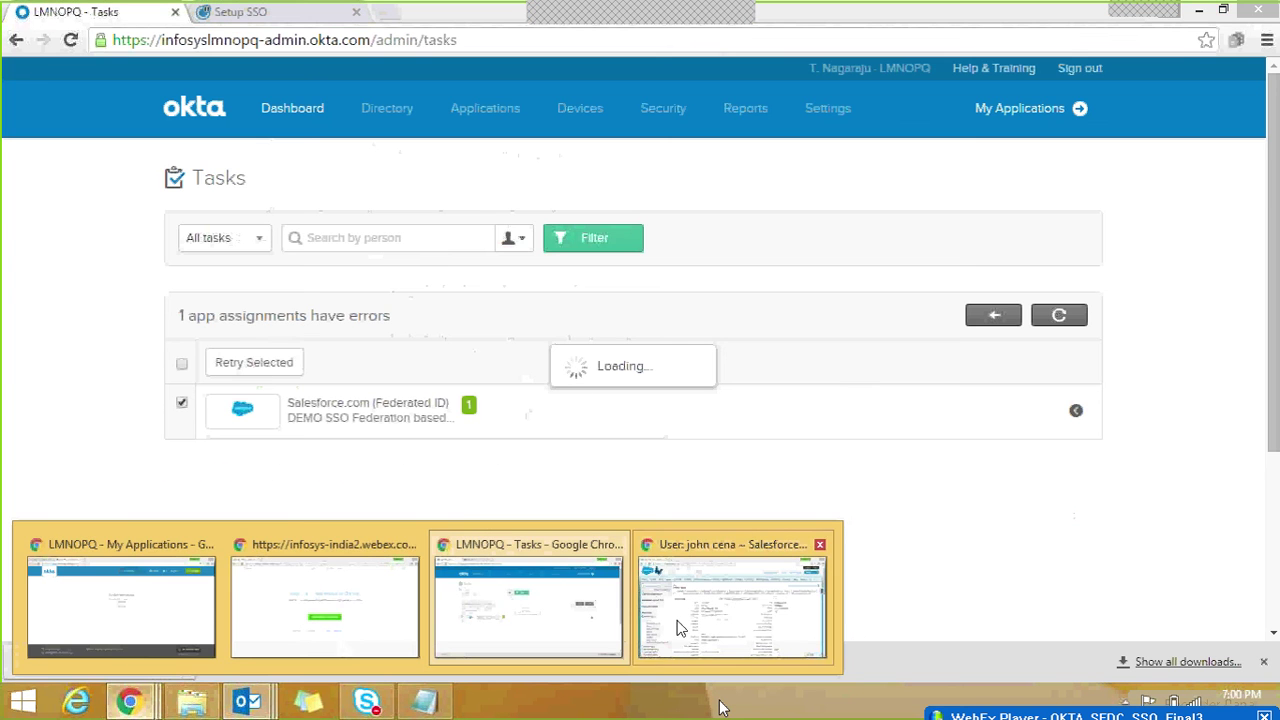
pyautogui.click(166, 626)
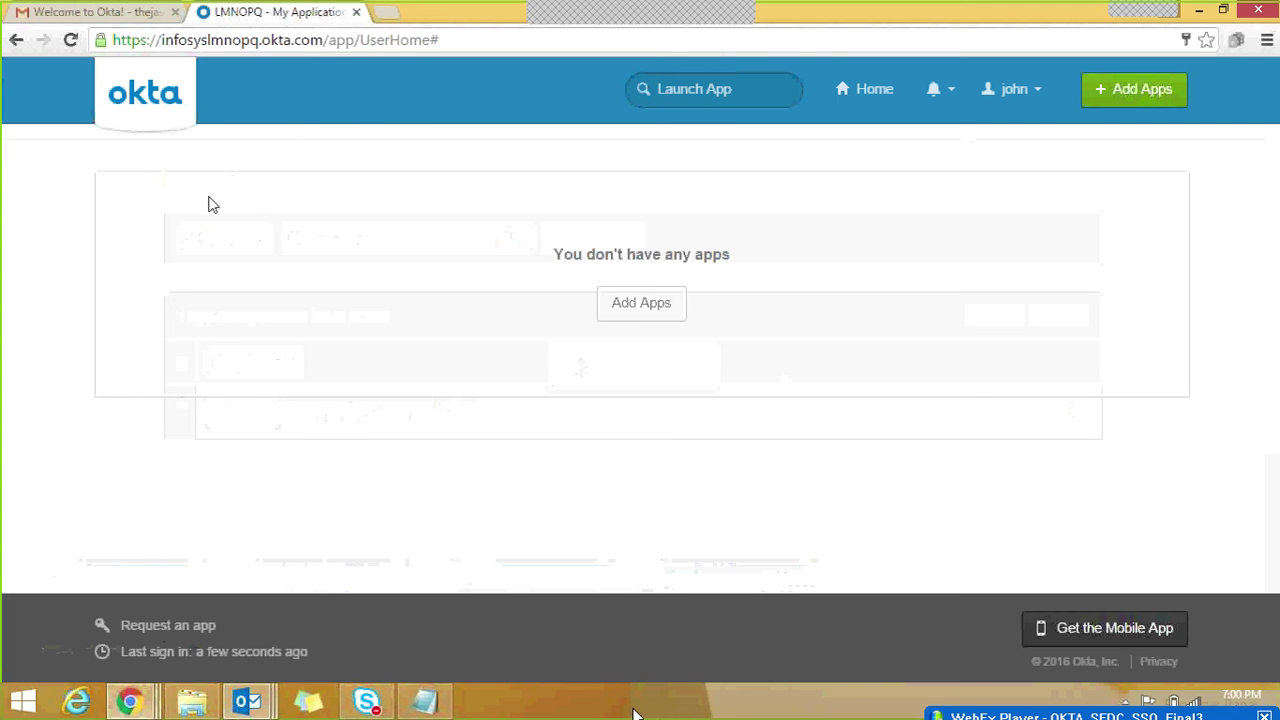
pyautogui.click(72, 40)
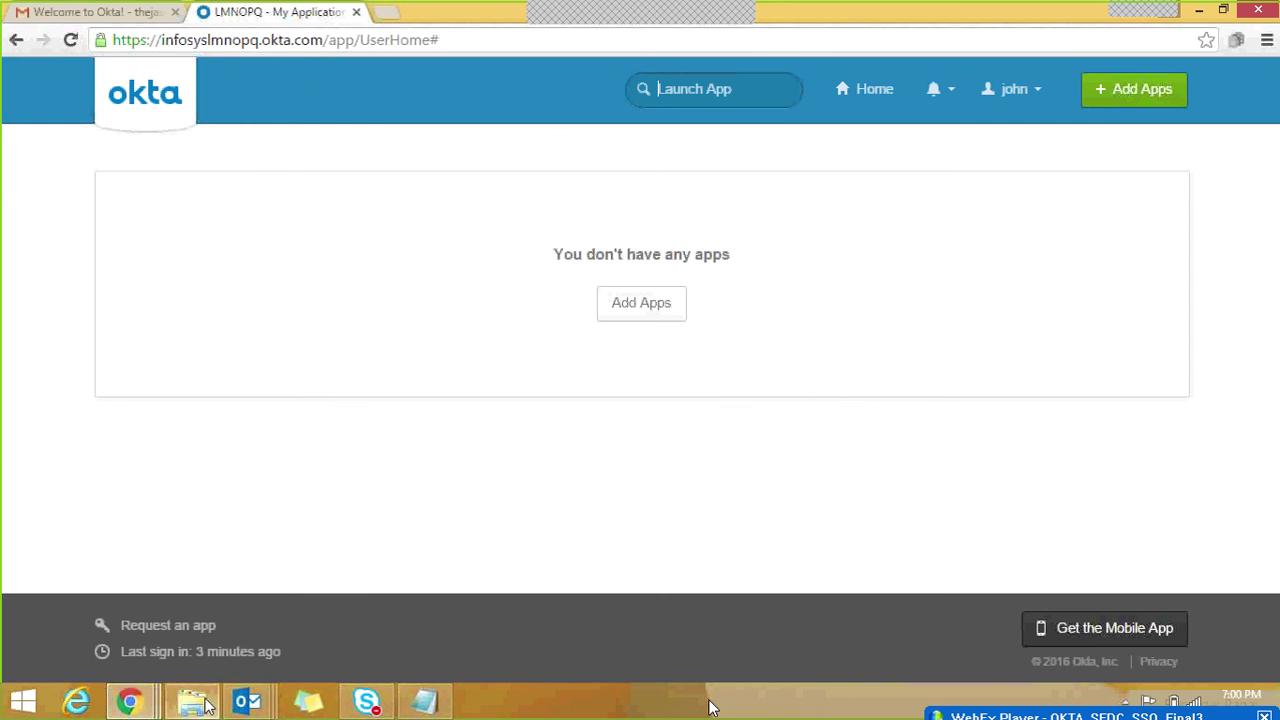
pyautogui.moveTo(245, 703)
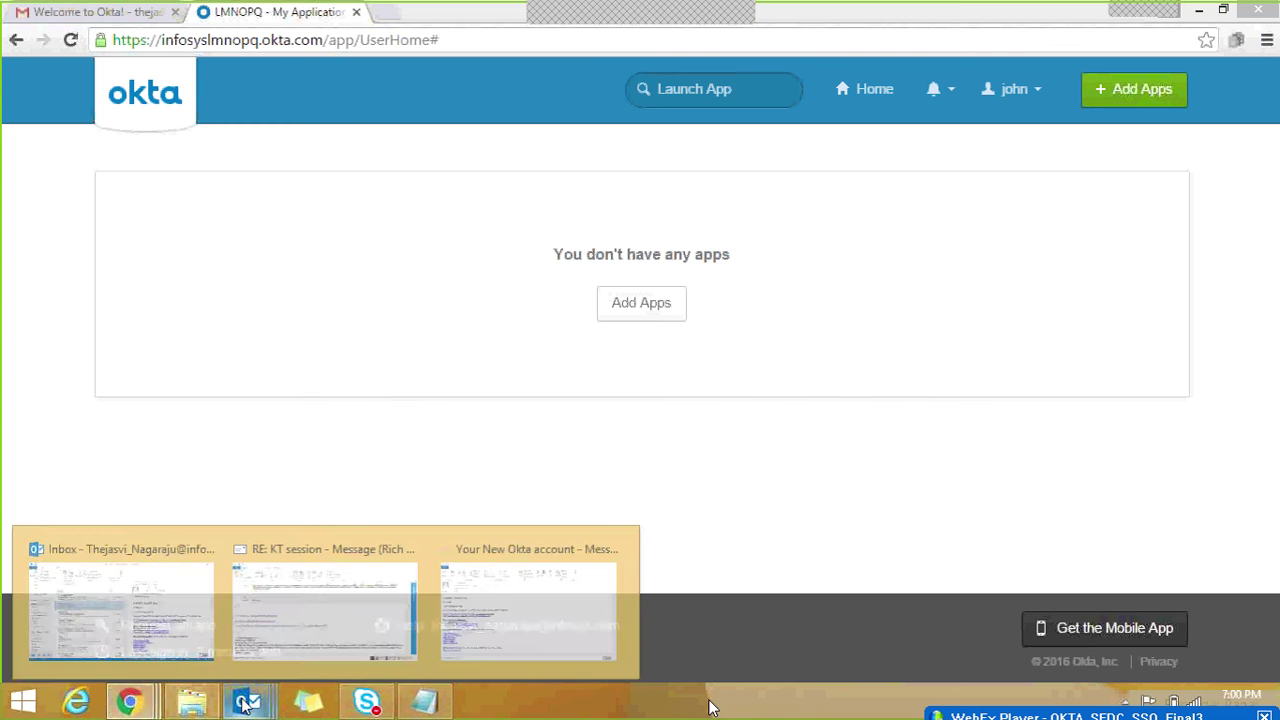
pyautogui.click(113, 576)
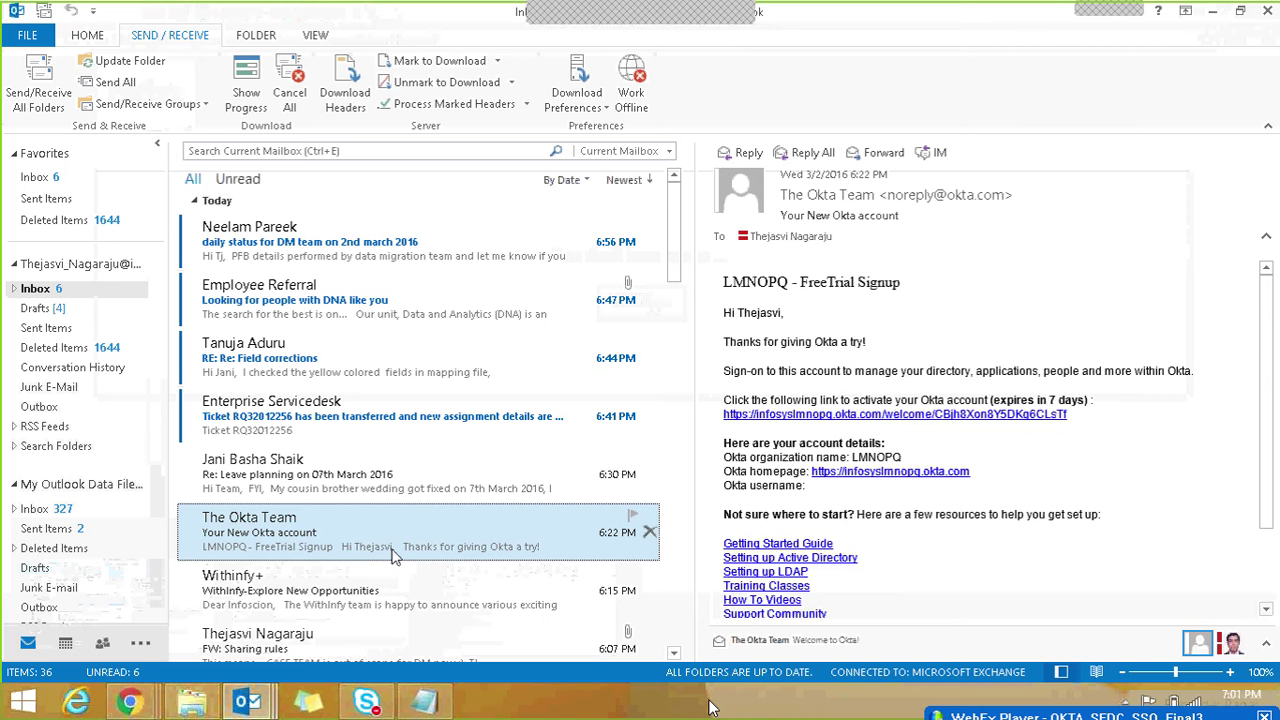
# Step: Open the Okta Team's 'Your New Okta account' message, then return to Gmail's Welcome to Okta! tab
pyautogui.doubleClick(407, 545)
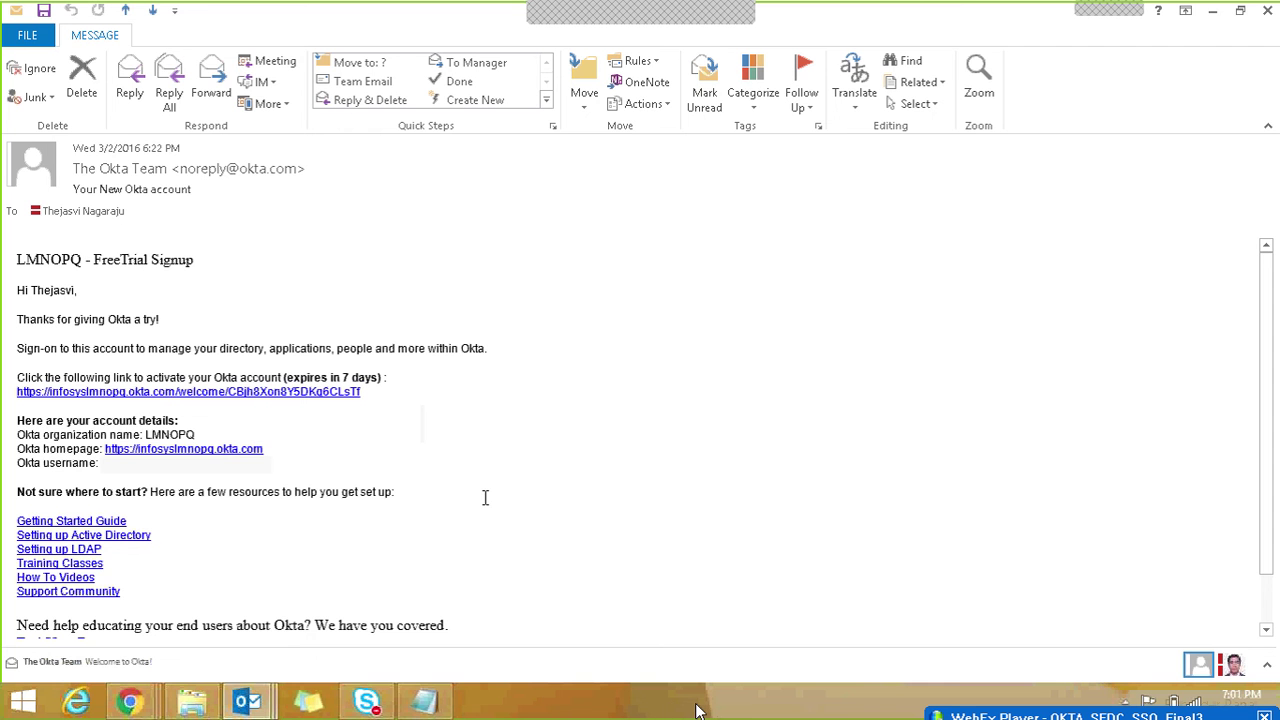
pyautogui.moveTo(129, 700)
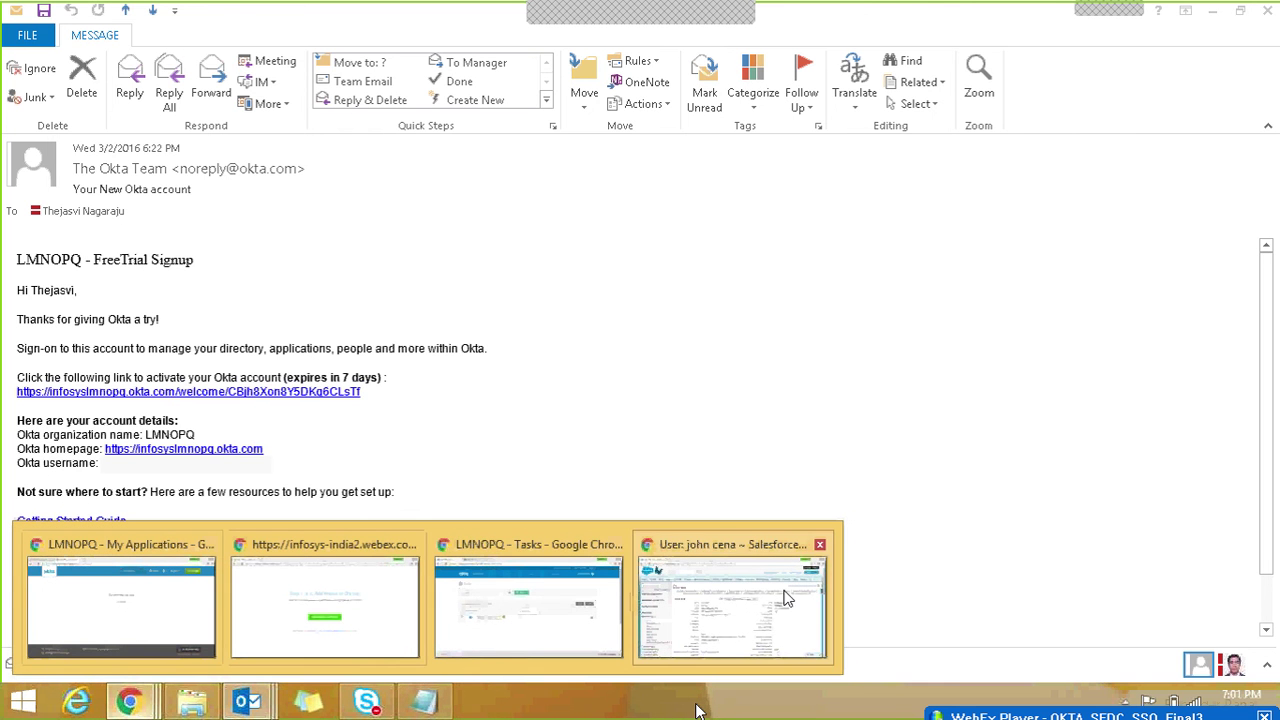
pyautogui.click(103, 594)
pyautogui.click(80, 14)
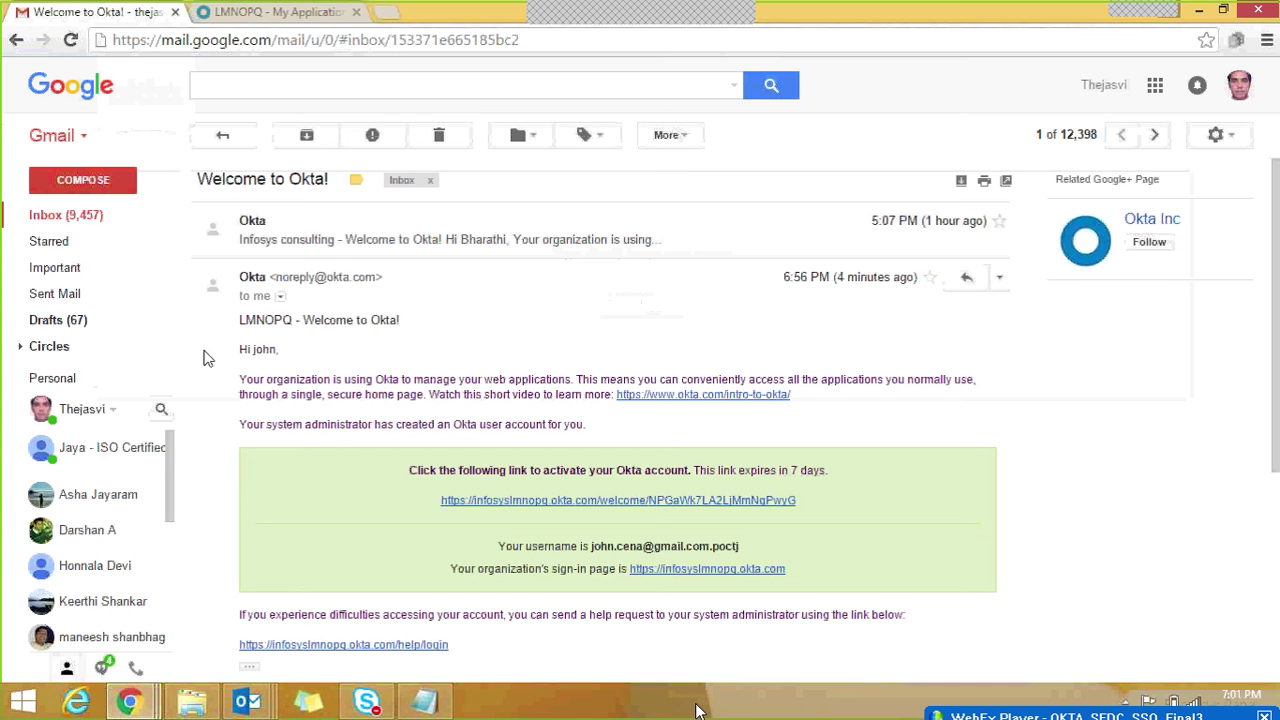
# Step: Open the earlier 5:07 PM Welcome to Okta! message and follow its expired activation link
pyautogui.click(70, 218)
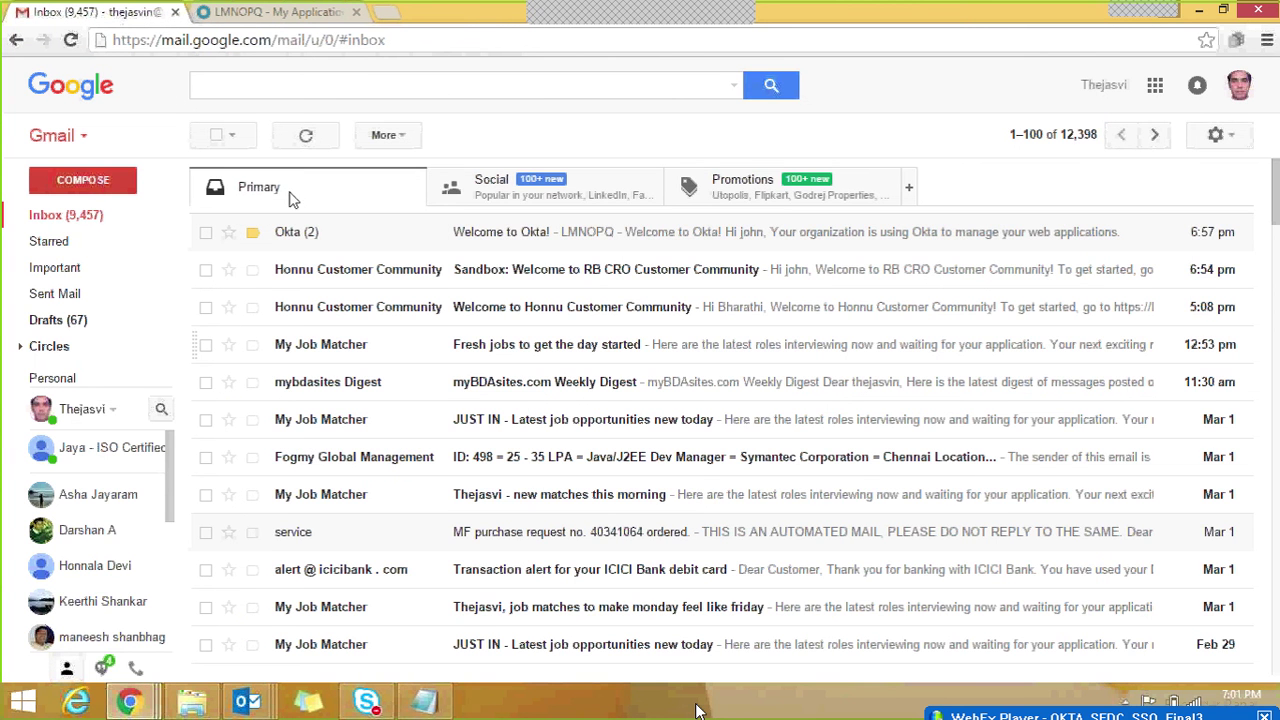
pyautogui.click(291, 243)
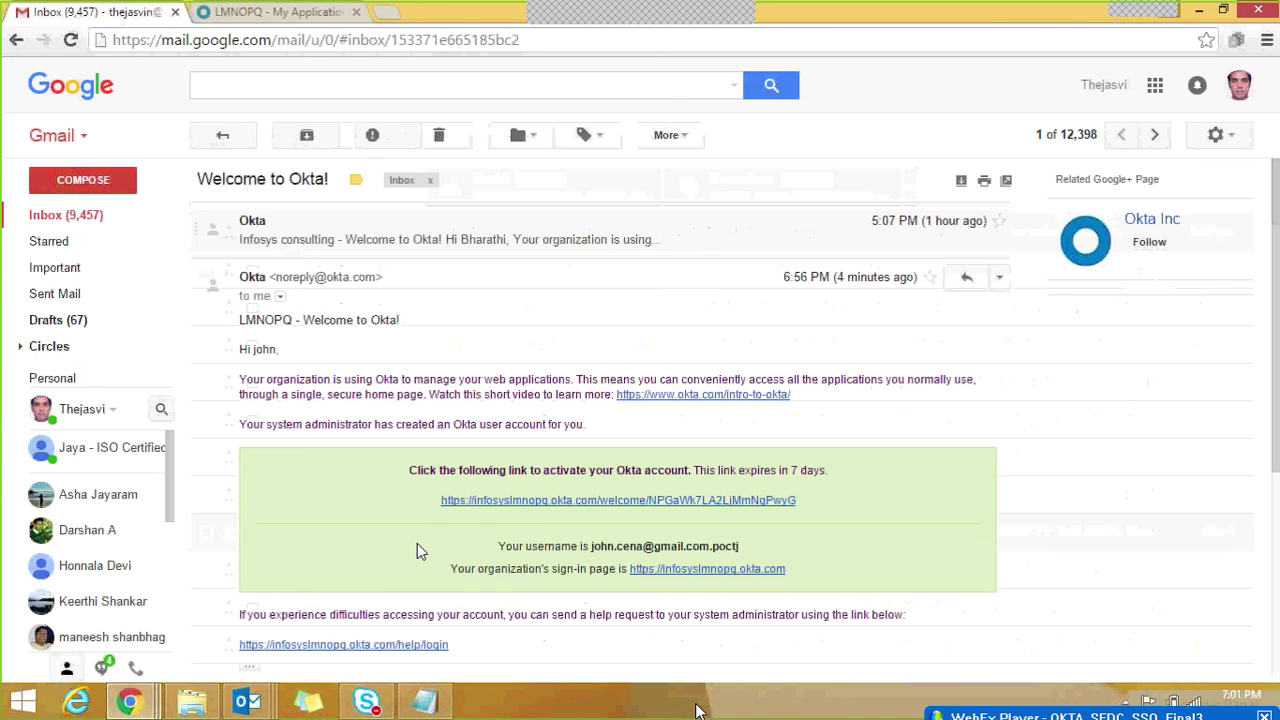
pyautogui.click(297, 235)
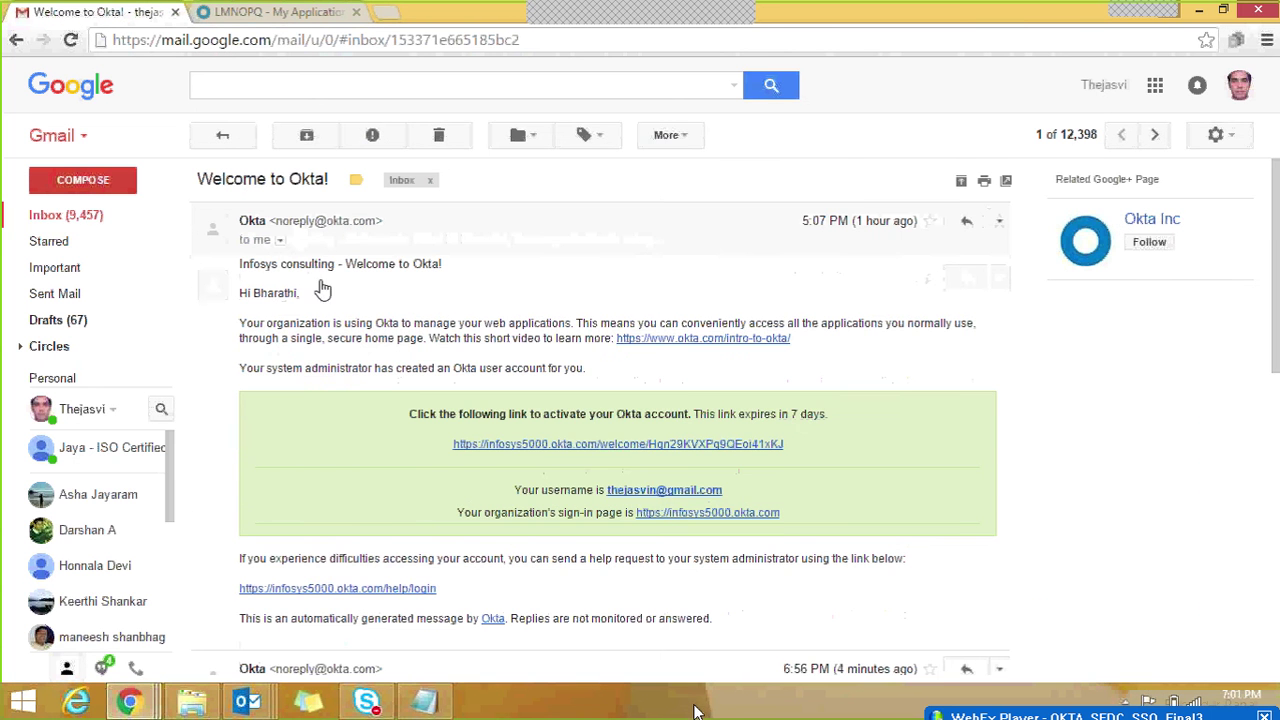
pyautogui.click(627, 446)
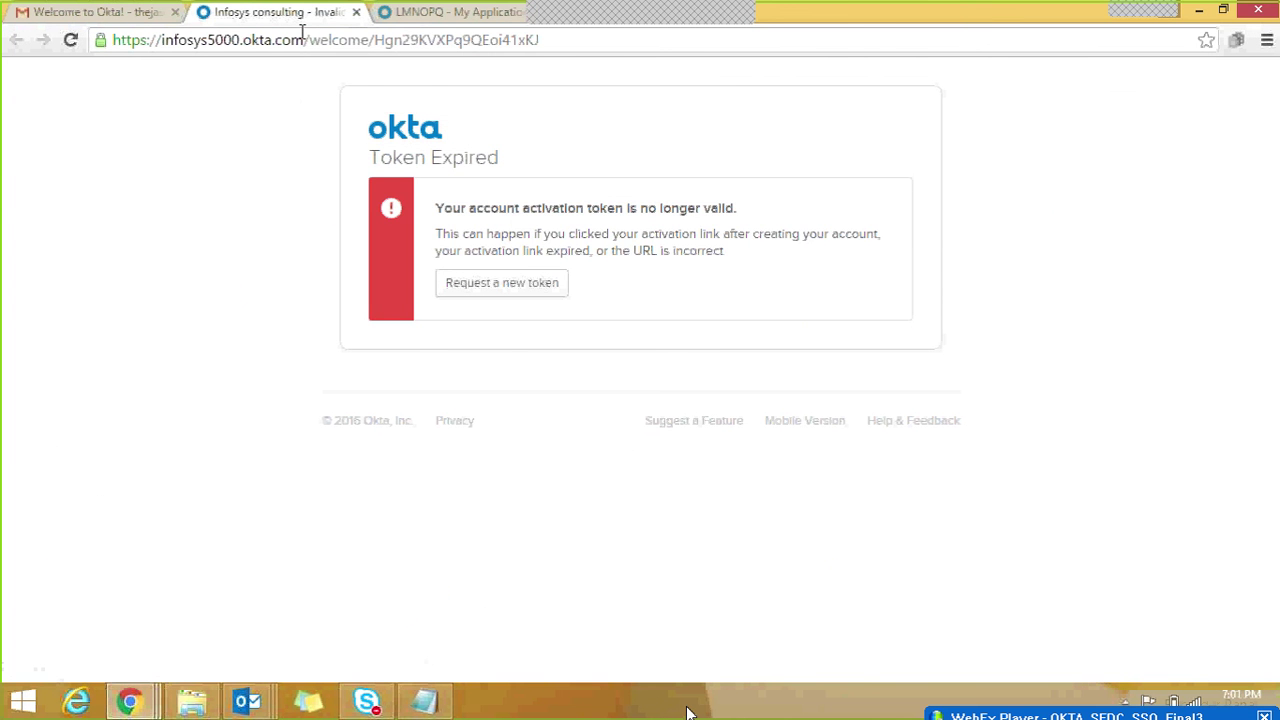
# Step: Open the infosys5000 Okta sign-in page from the Welcome to Okta! email
pyautogui.hotkey('alt', 'Tab')
pyautogui.hotkey('alt', 'Tab')
pyautogui.click(80, 12)
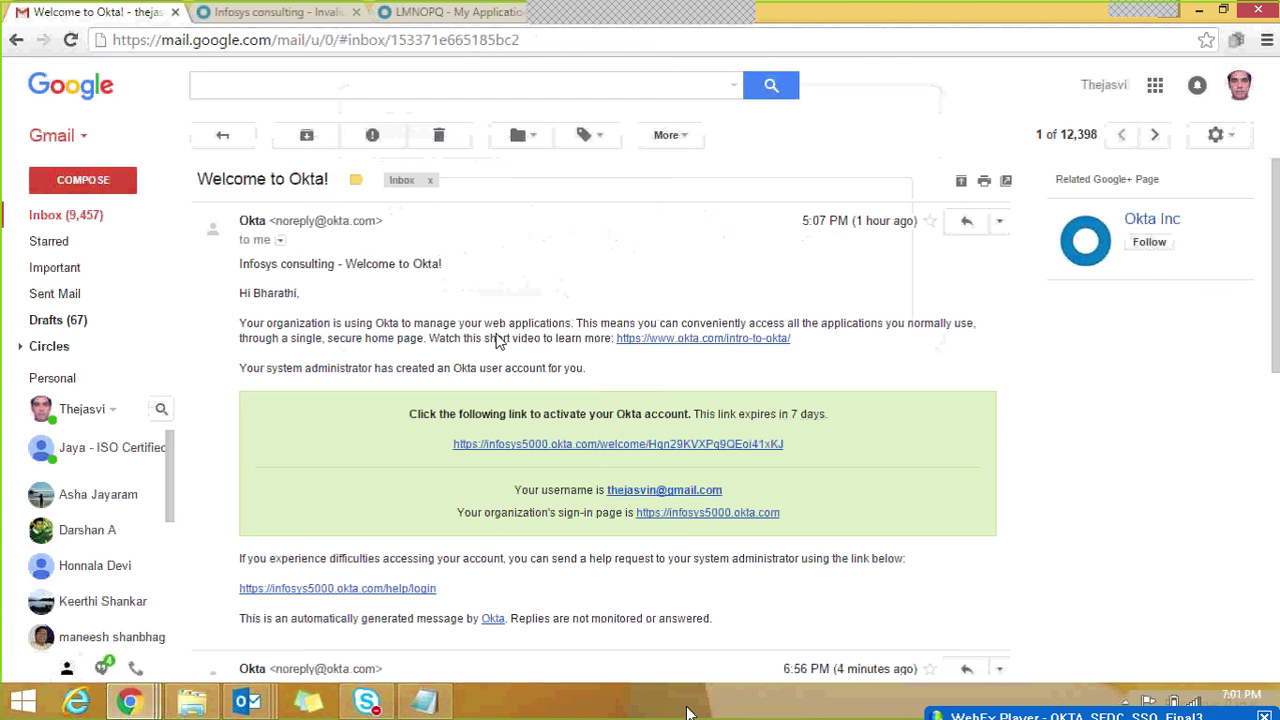
pyautogui.click(676, 513)
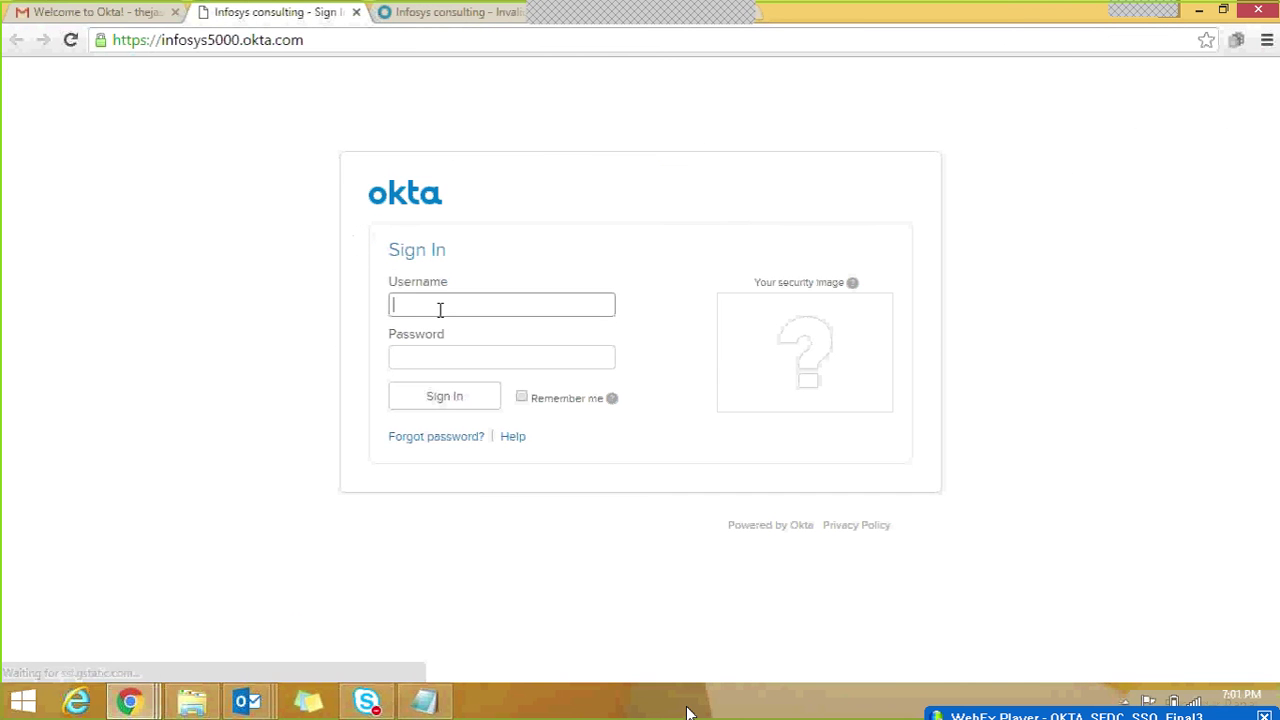
# Step: Sign in with the username copied from the welcome email and the account password
pyautogui.hotkey('alt', 'Tab')
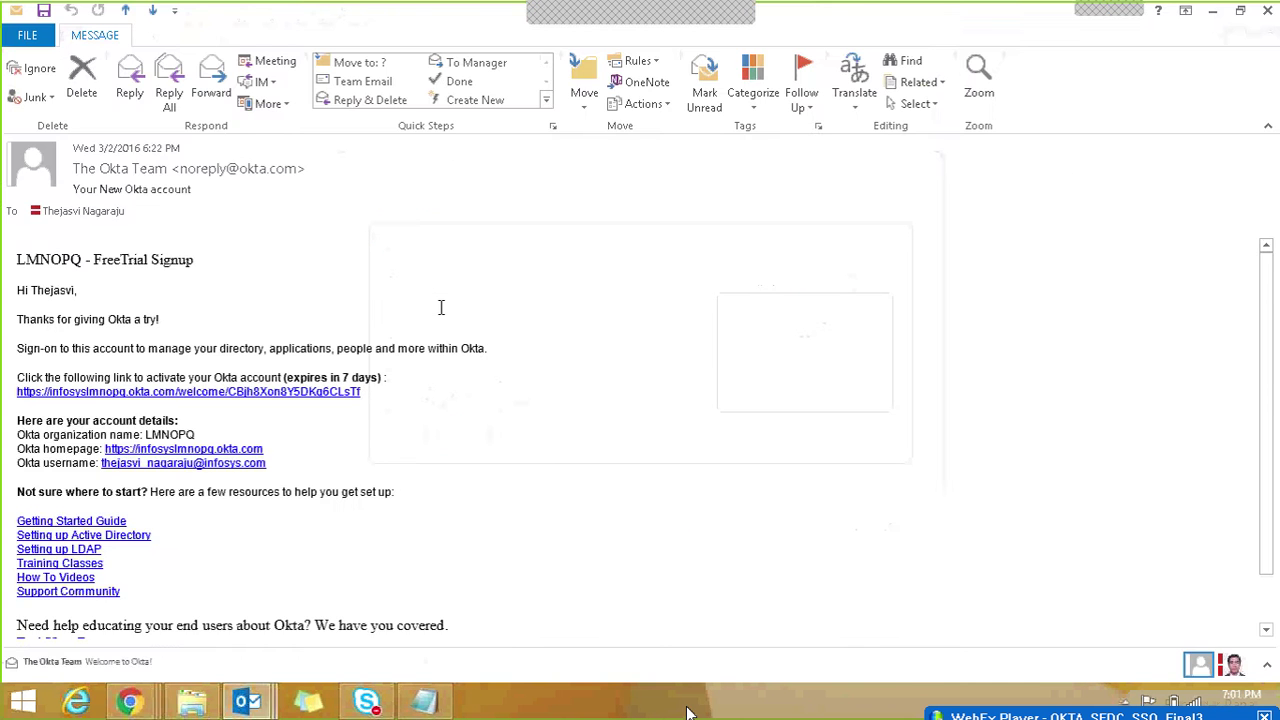
pyautogui.hotkey('alt', 'Tab')
pyautogui.click(114, 17)
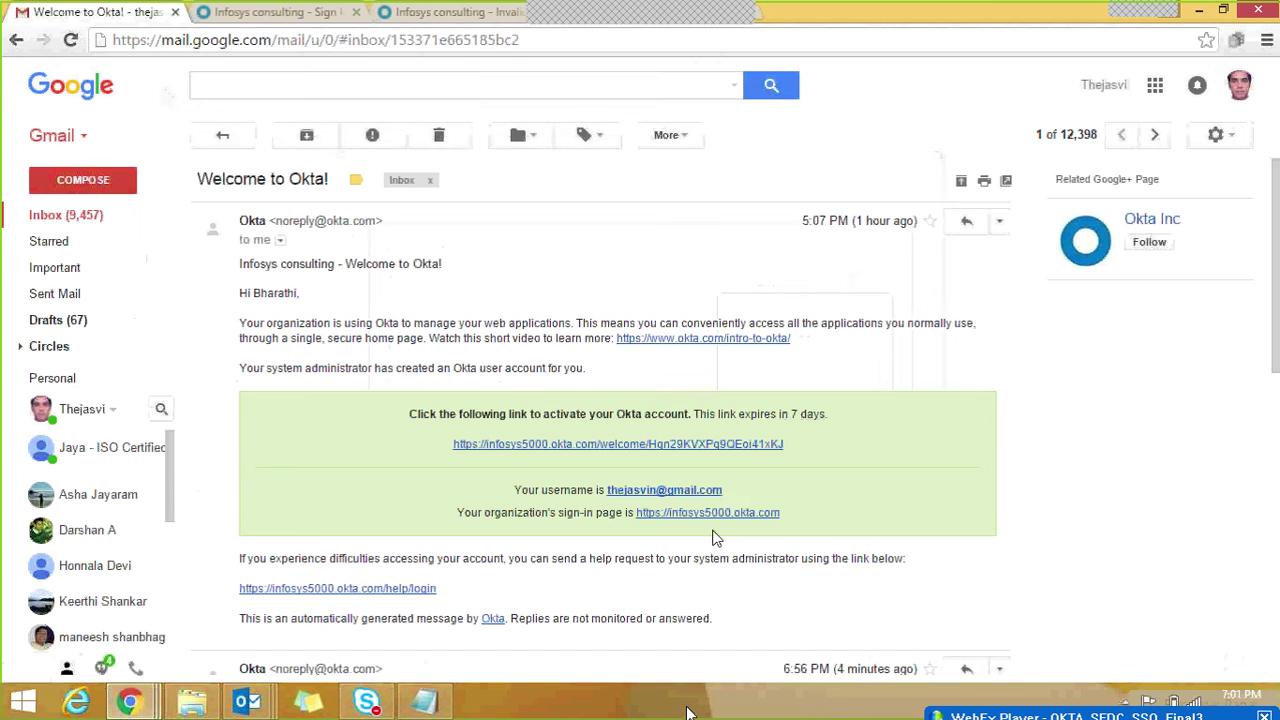
pyautogui.moveTo(726, 492); pyautogui.dragTo(614, 500)
pyautogui.hotkey('ctrl', 'c')
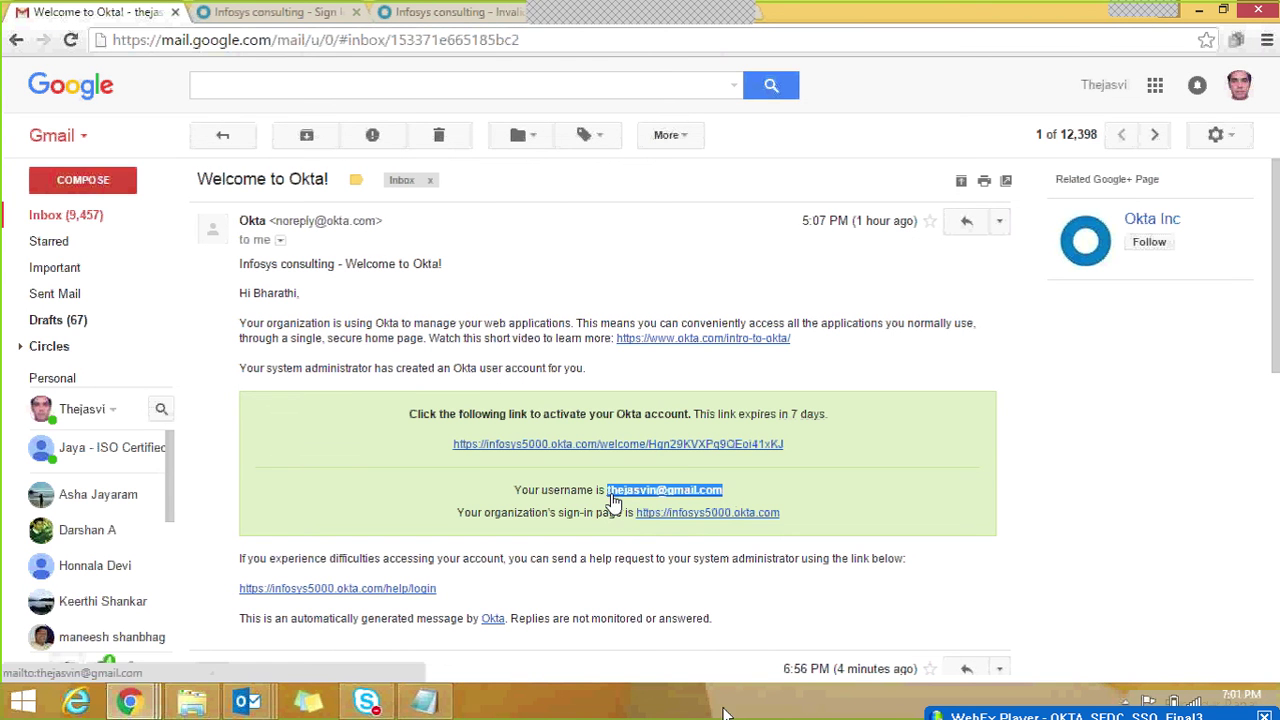
pyautogui.click(313, 12)
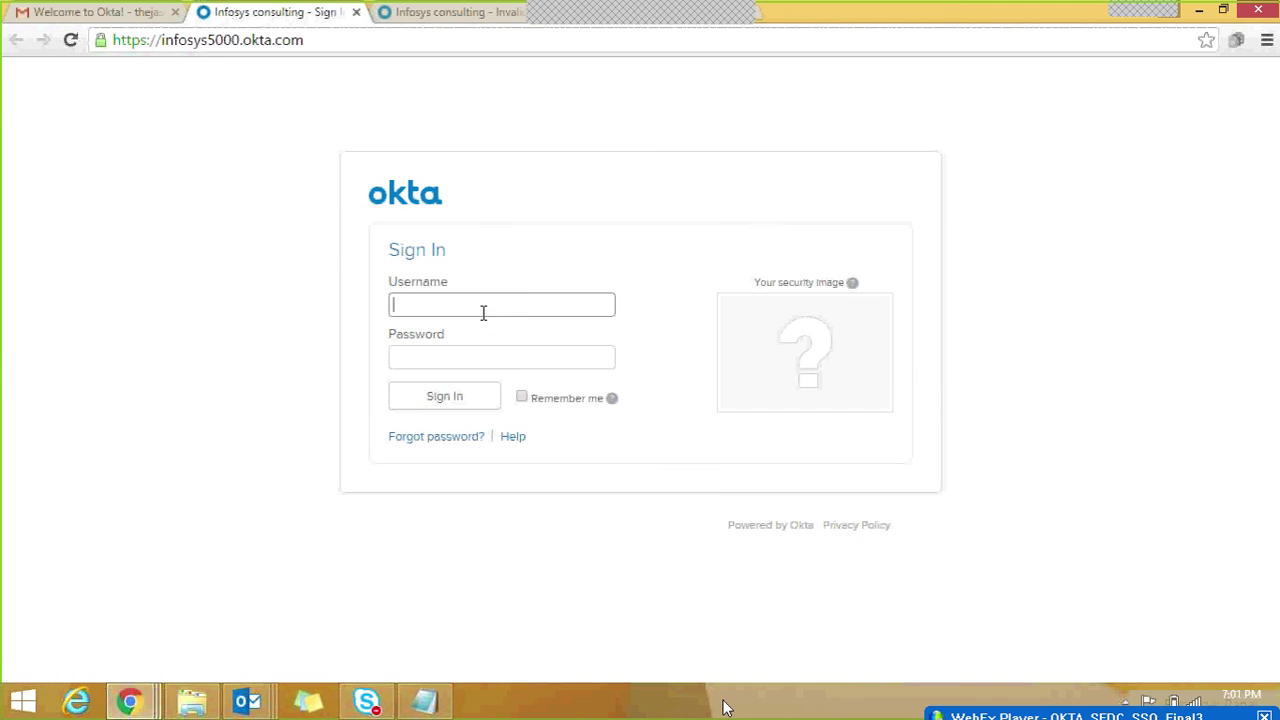
pyautogui.hotkey('ctrl', 'v')
pyautogui.click(475, 364)
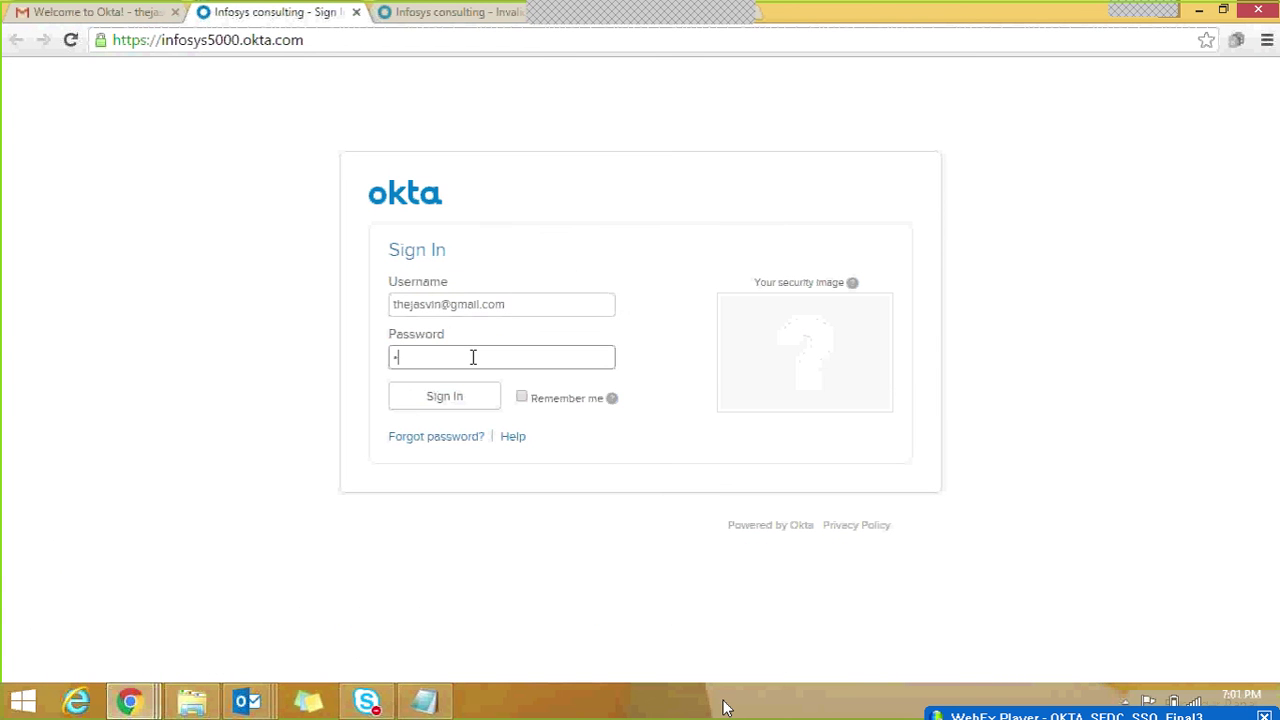
pyautogui.click(449, 403)
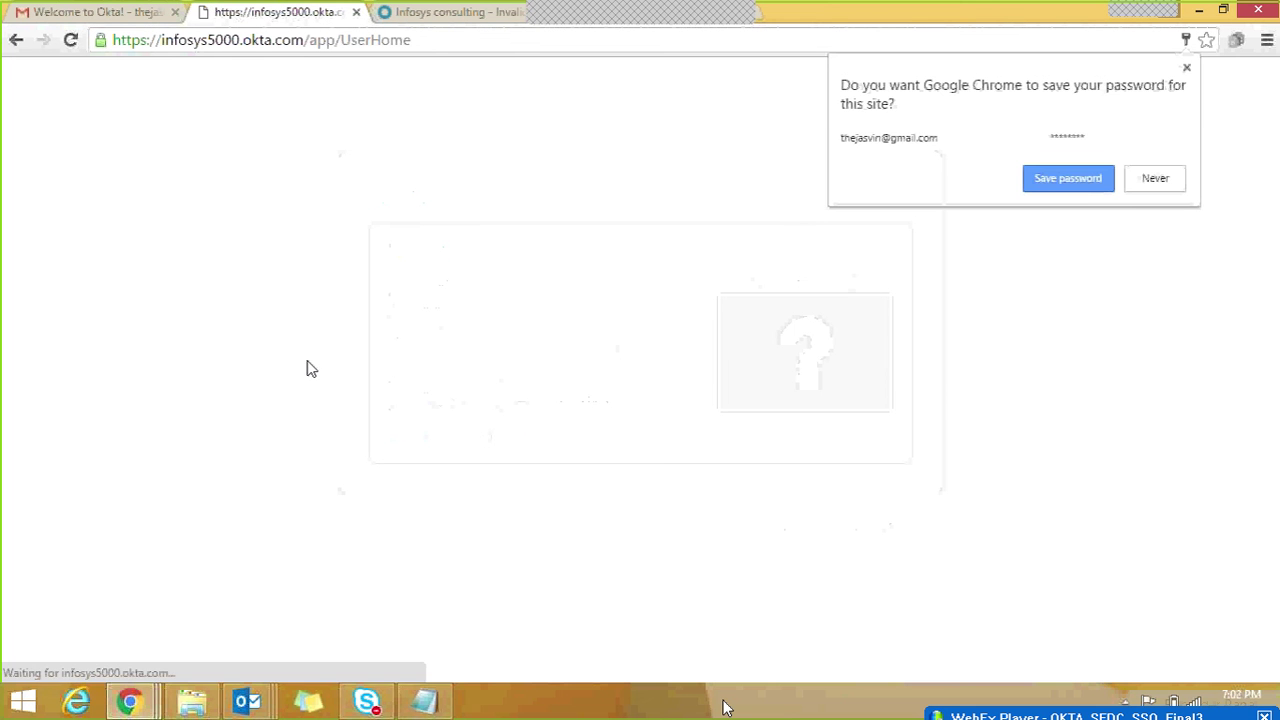
# Step: Save the password in the browser and check the tab with the expired activation token
pyautogui.click(1078, 180)
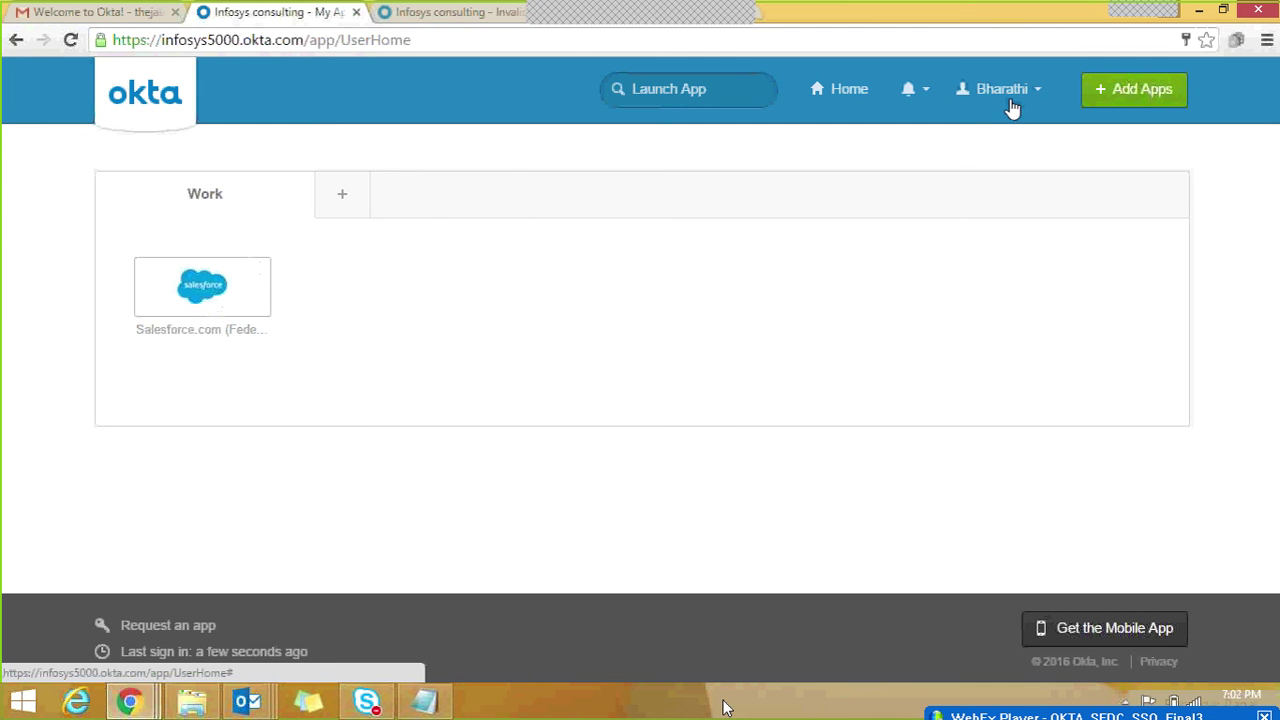
pyautogui.click(434, 22)
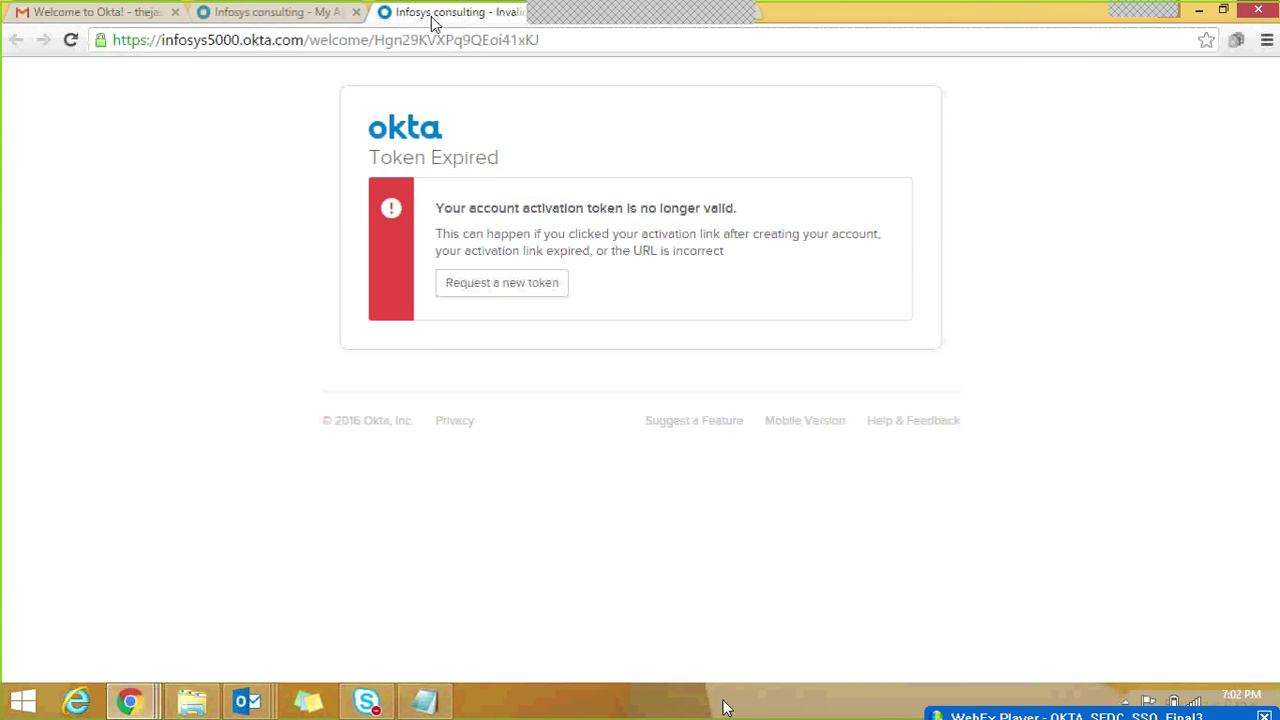
pyautogui.click(302, 16)
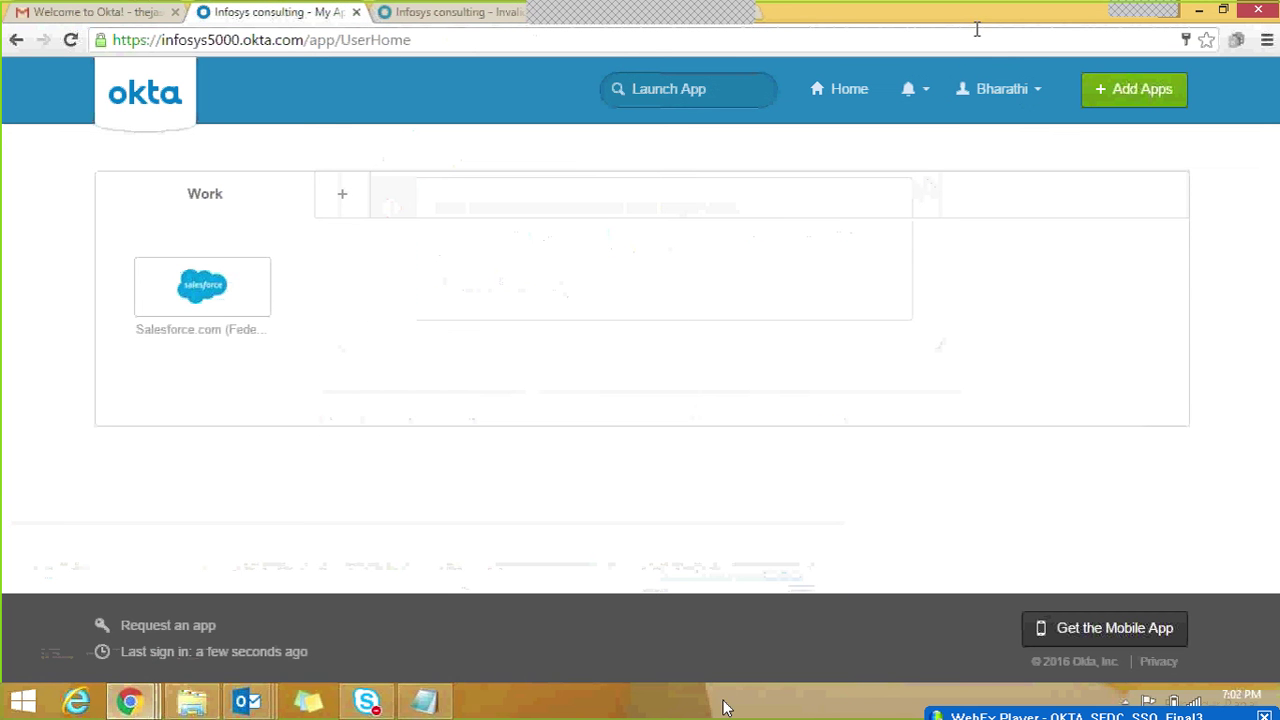
# Step: Reload the LMNOPQ applications page, then launch the Salesforce.com tile from the infosys5000 dashboard
pyautogui.doubleClick(975, 24)
pyautogui.click(672, 52)
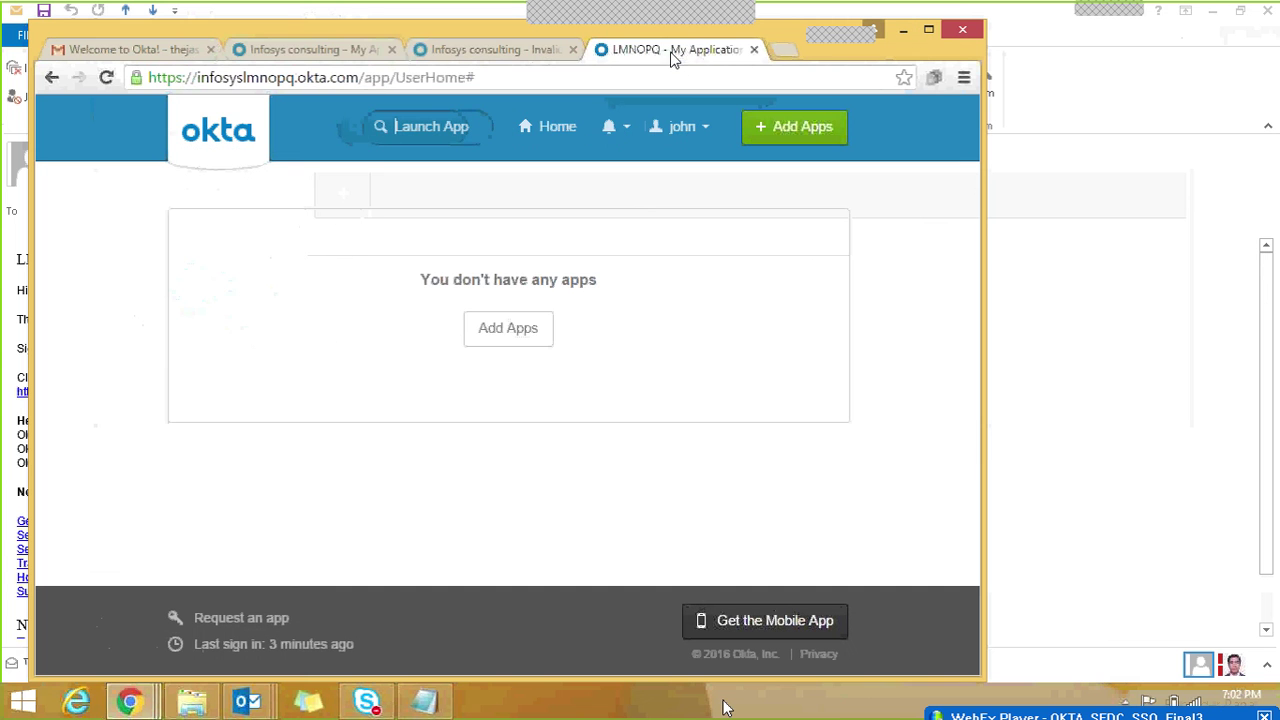
pyautogui.click(107, 77)
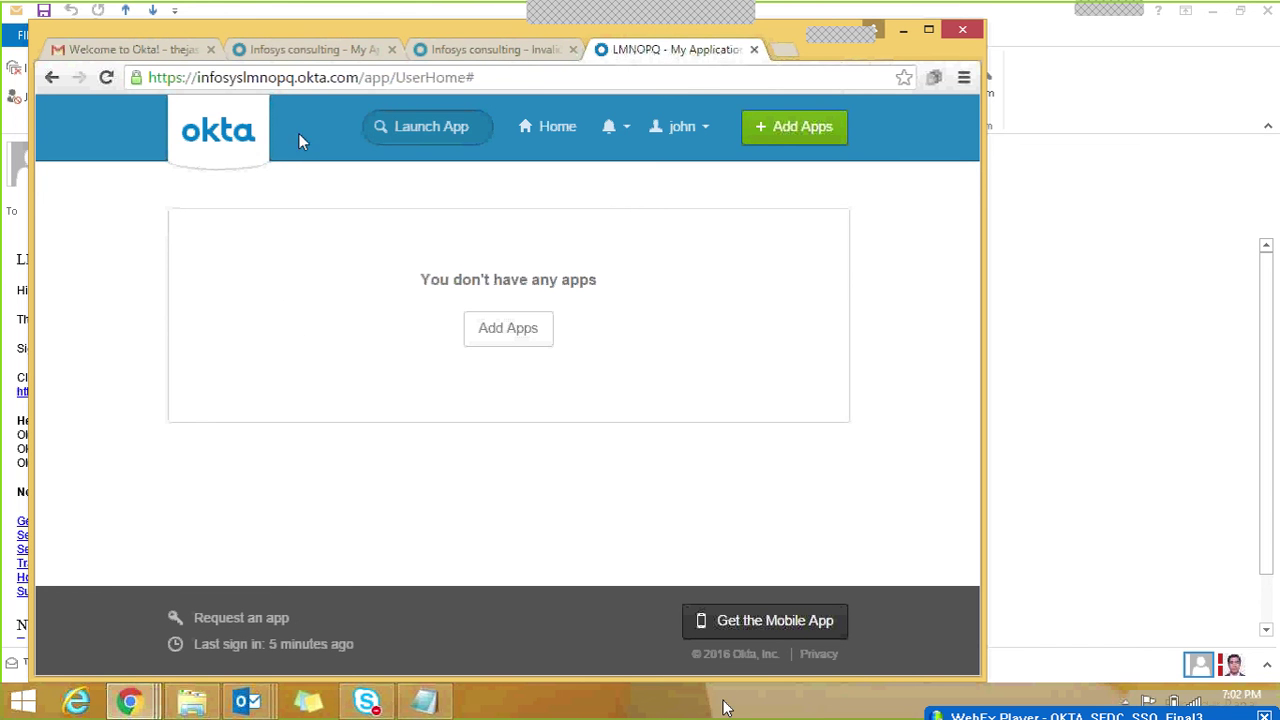
pyautogui.click(306, 52)
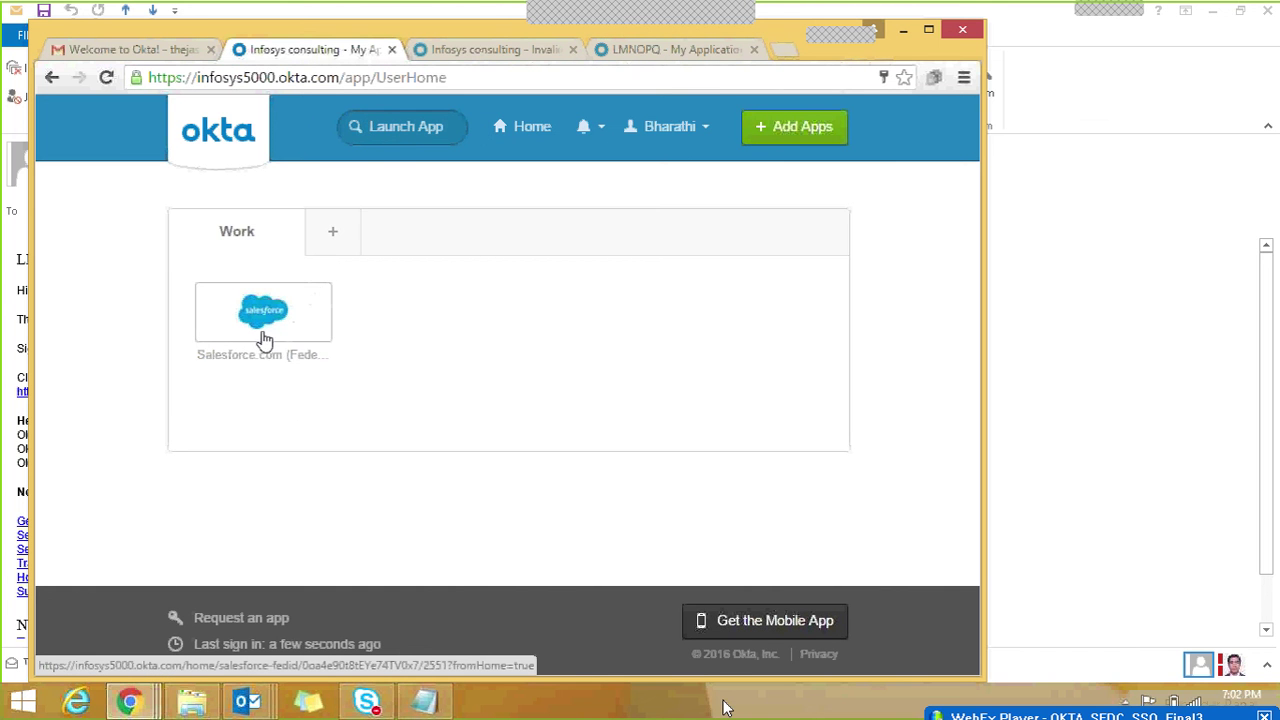
pyautogui.click(263, 336)
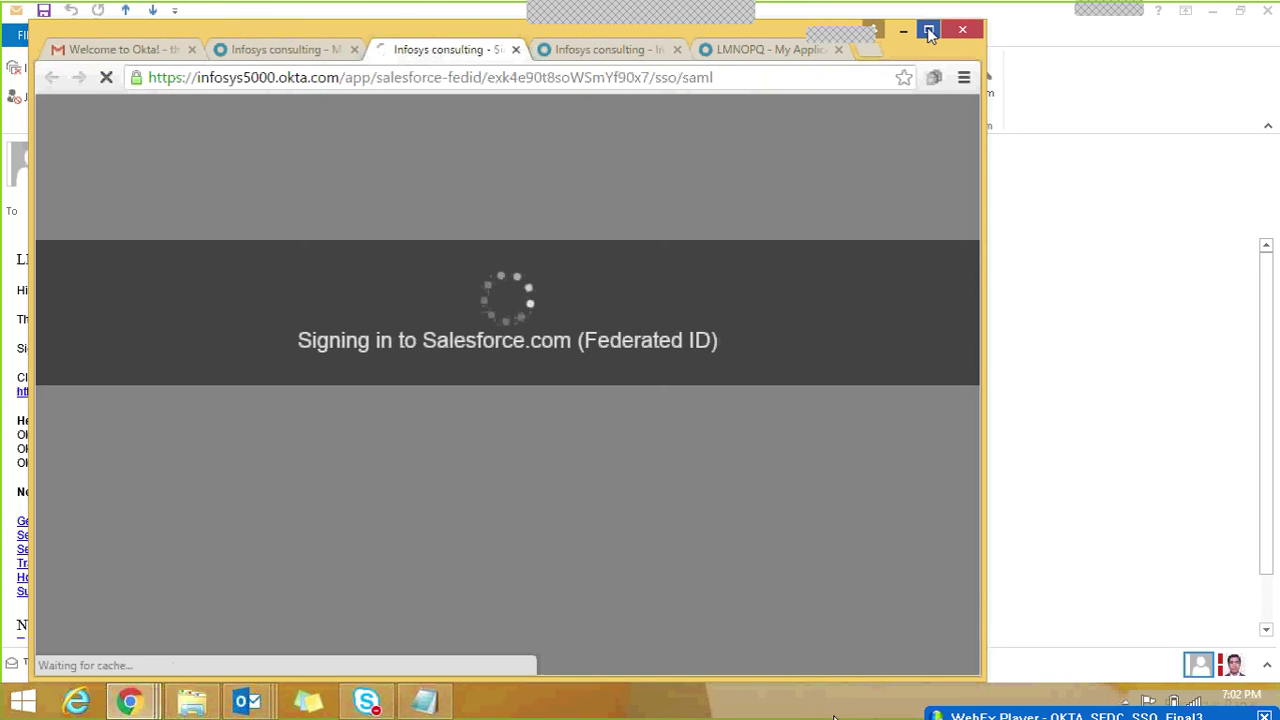
# Step: Maximize Chrome and confirm the Salesforce home.jsp page loaded via Okta SSO, checking the user menu
pyautogui.click(929, 34)
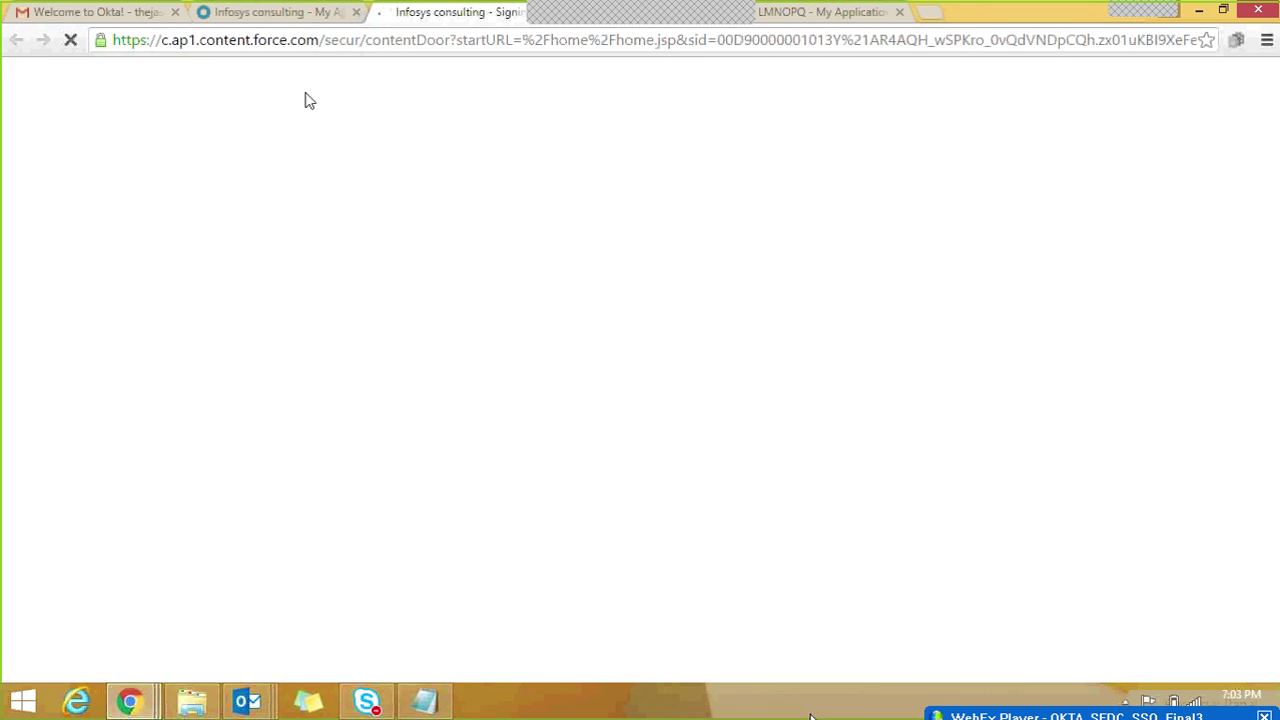
pyautogui.click(270, 14)
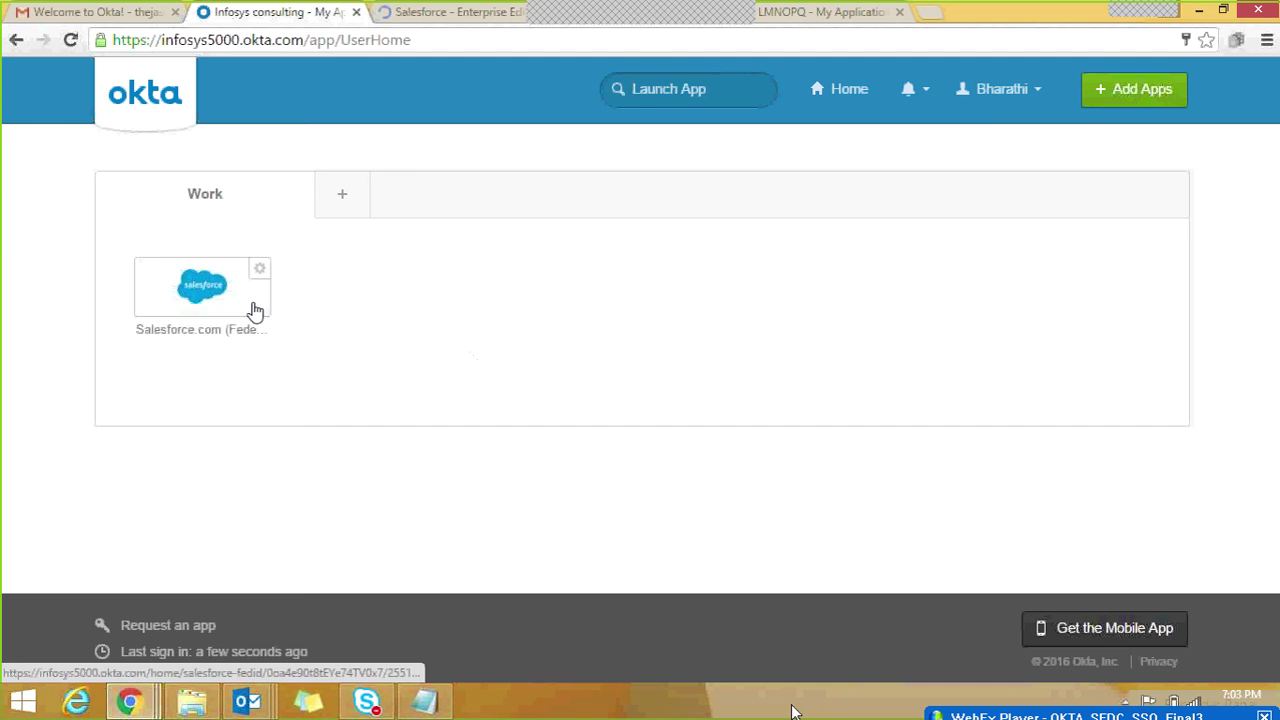
pyautogui.click(447, 14)
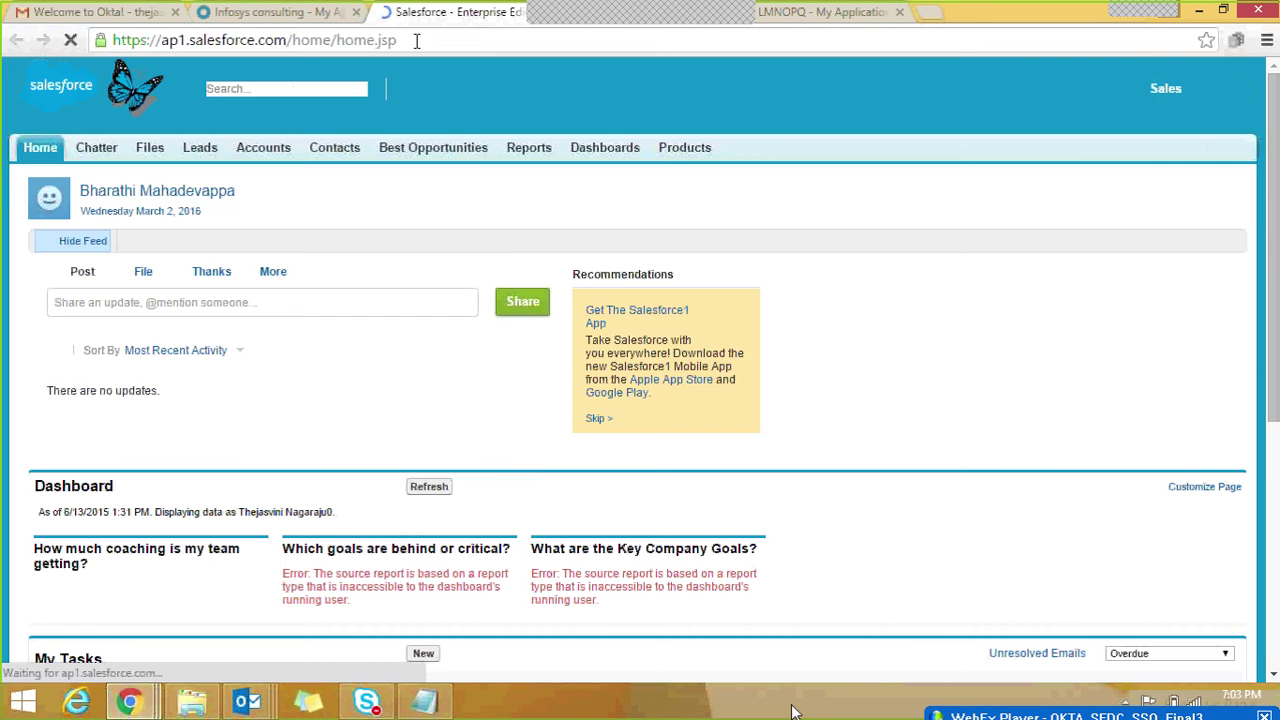
pyautogui.click(417, 40)
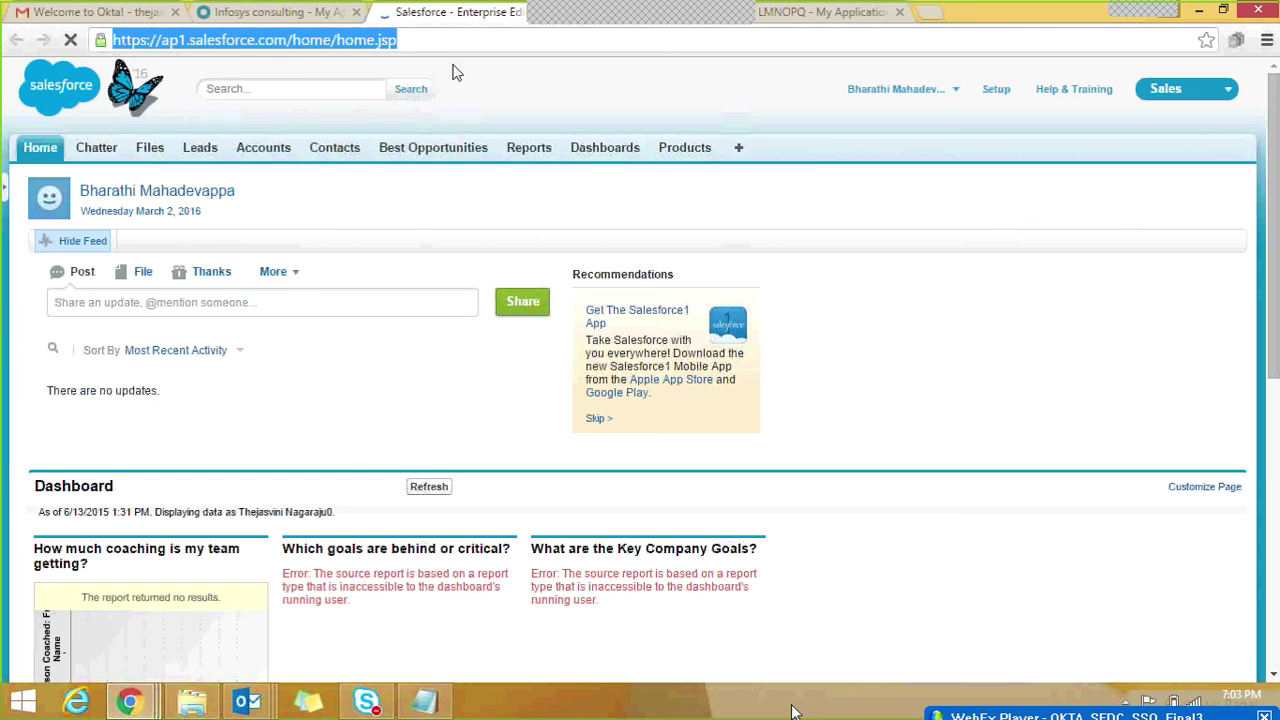
pyautogui.click(915, 96)
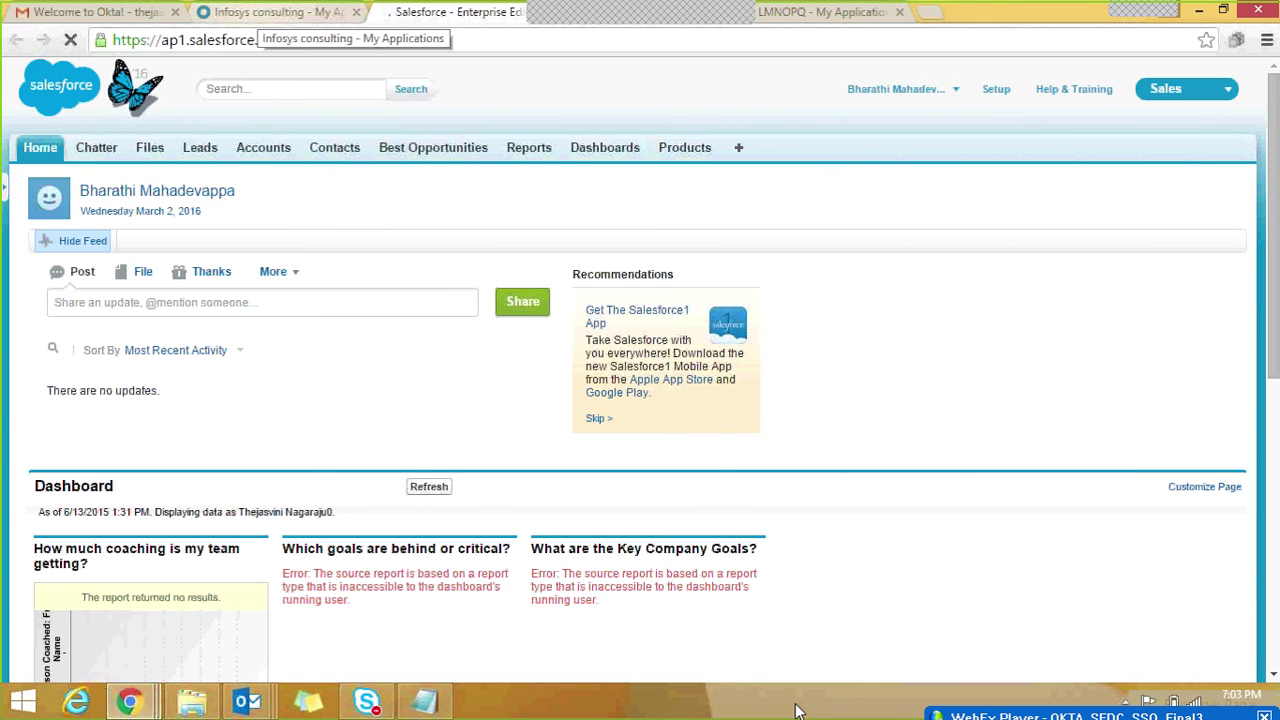
pyautogui.click(272, 12)
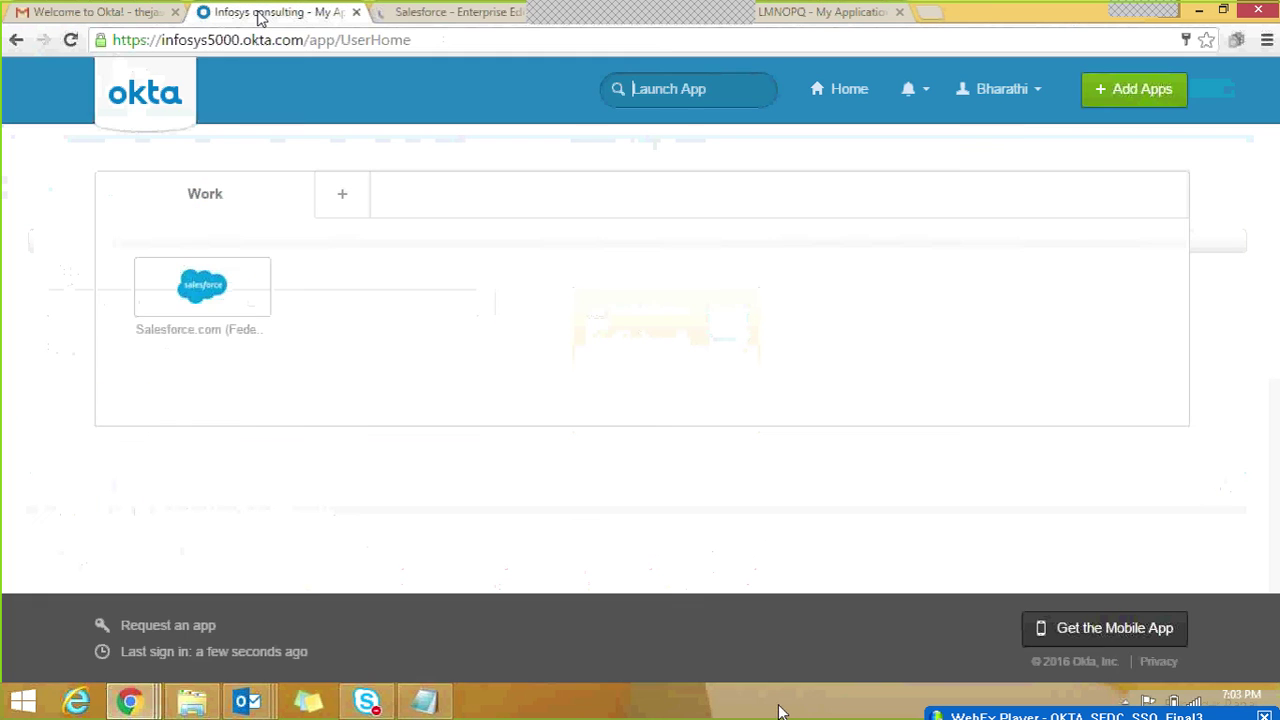
pyautogui.click(455, 14)
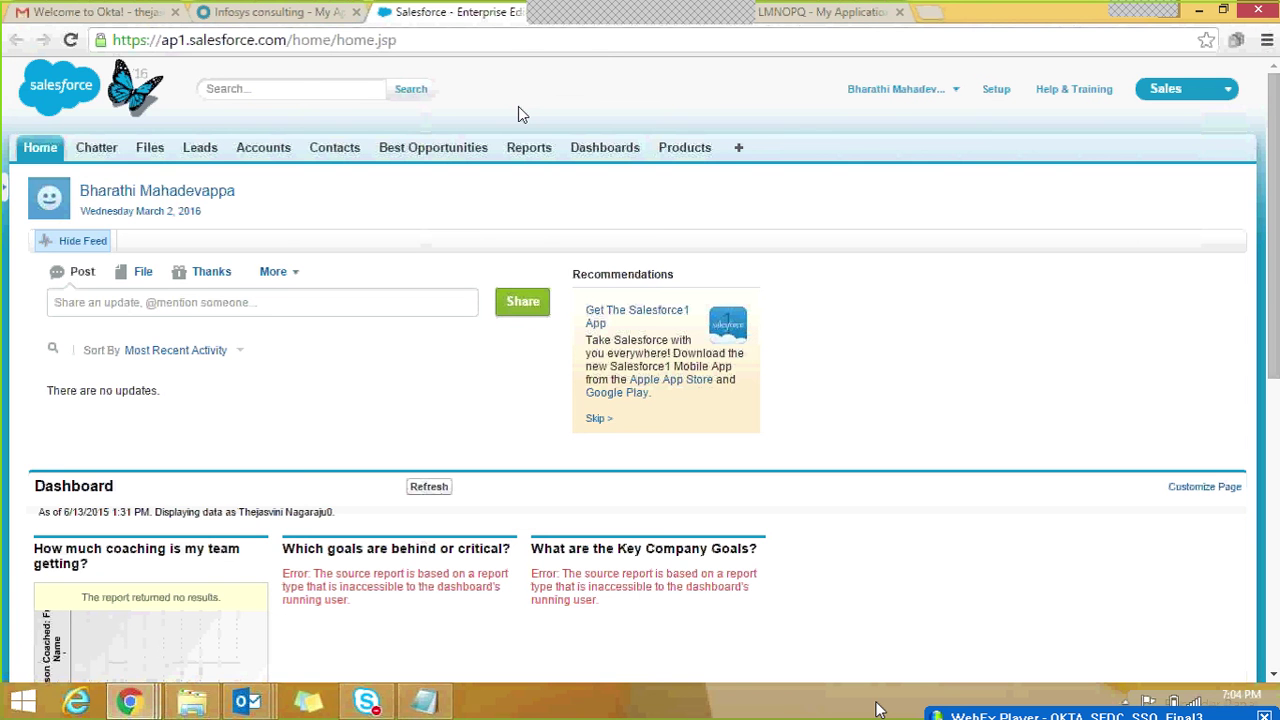
pyautogui.moveTo(607, 6)
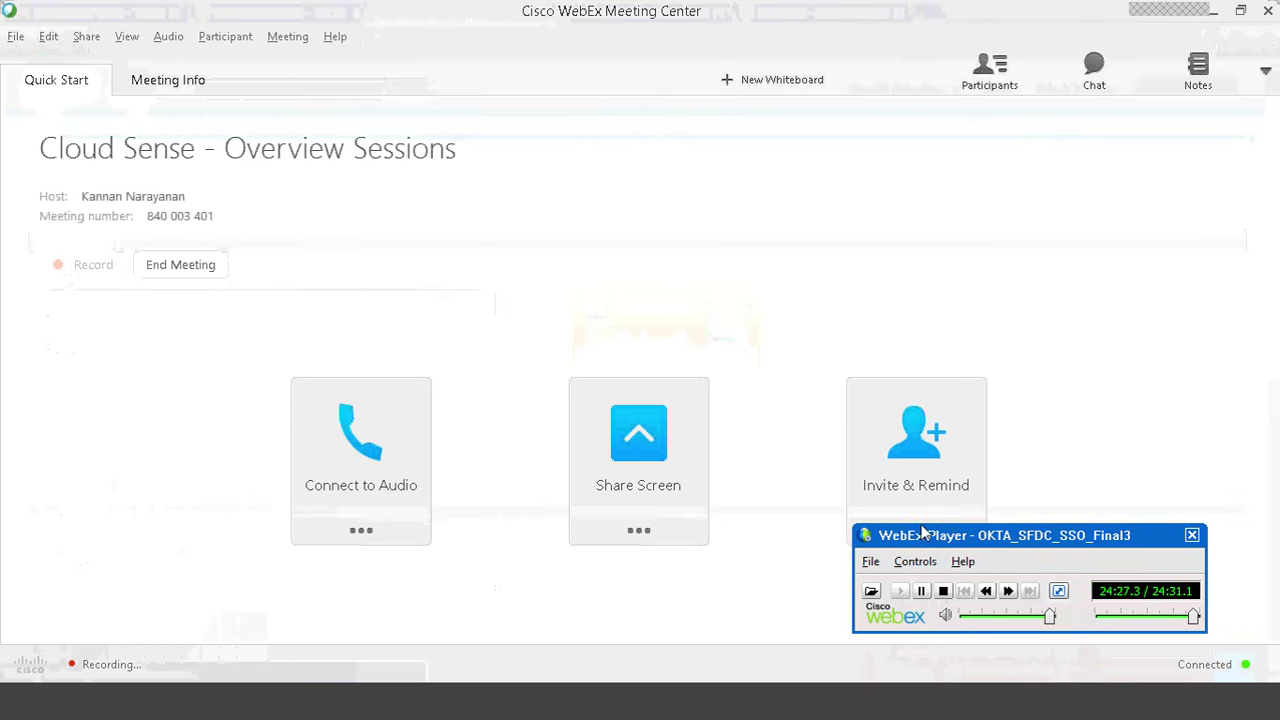
# Step: Stop the OKTA_SFDC_SSO_Final3 recording in WebEx Player, resetting it to 00:00.0
pyautogui.click(941, 580)
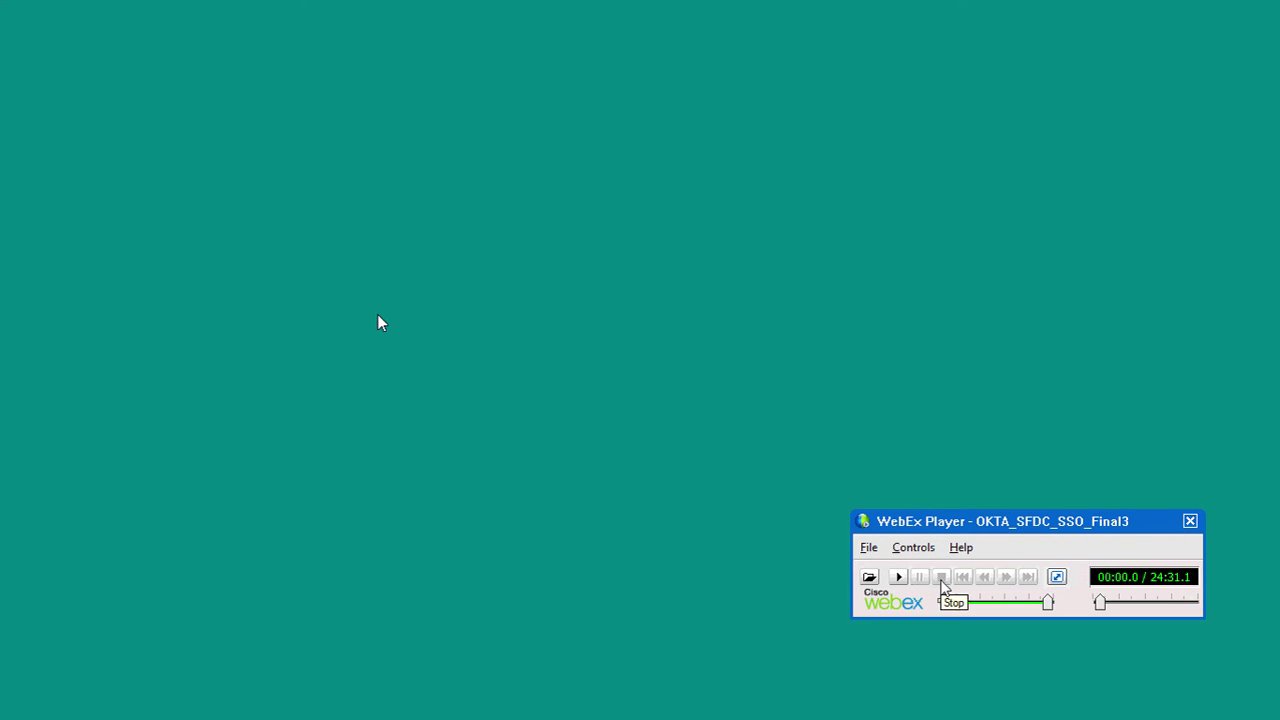